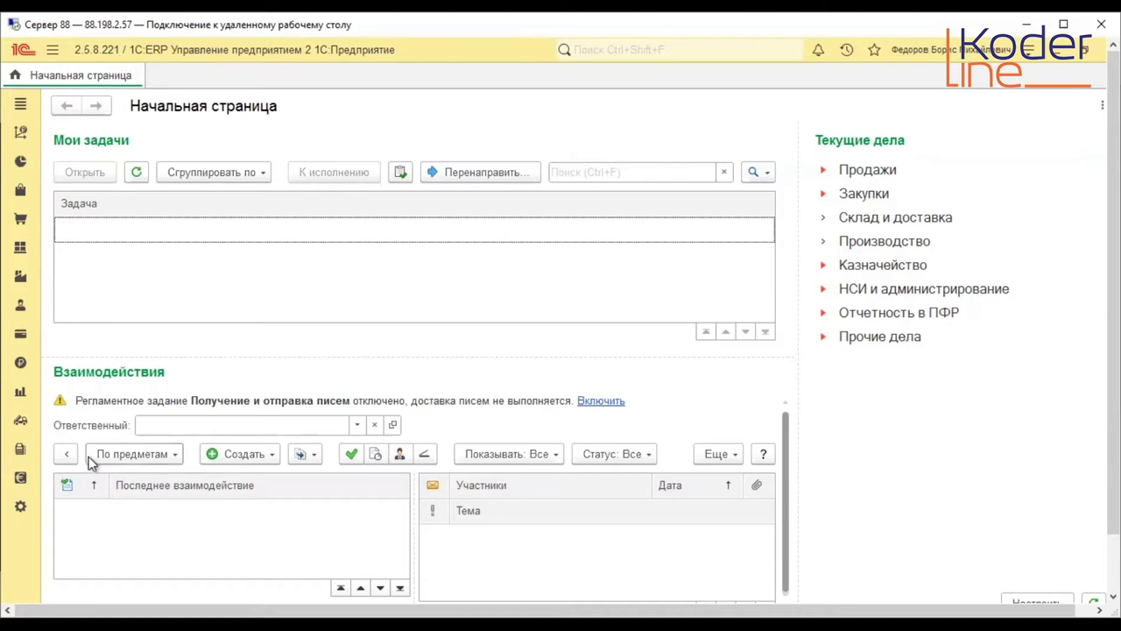
- Create a new goods and services receipt by copying the 08.09.2022 receipt in the list of all purchase documents
click(30, 222)
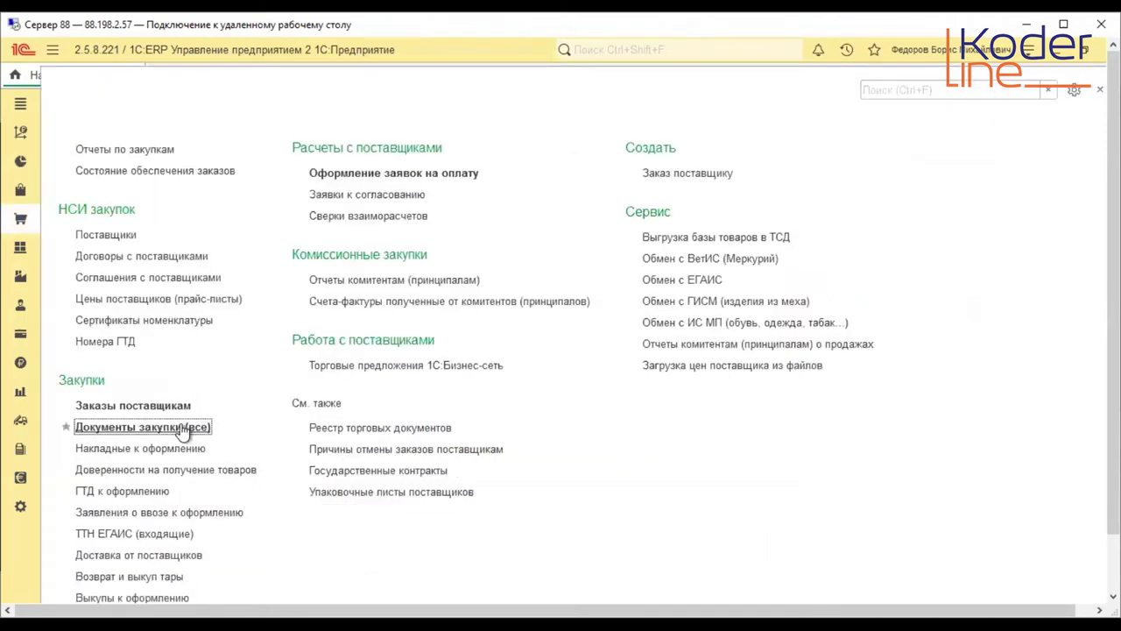
click(179, 425)
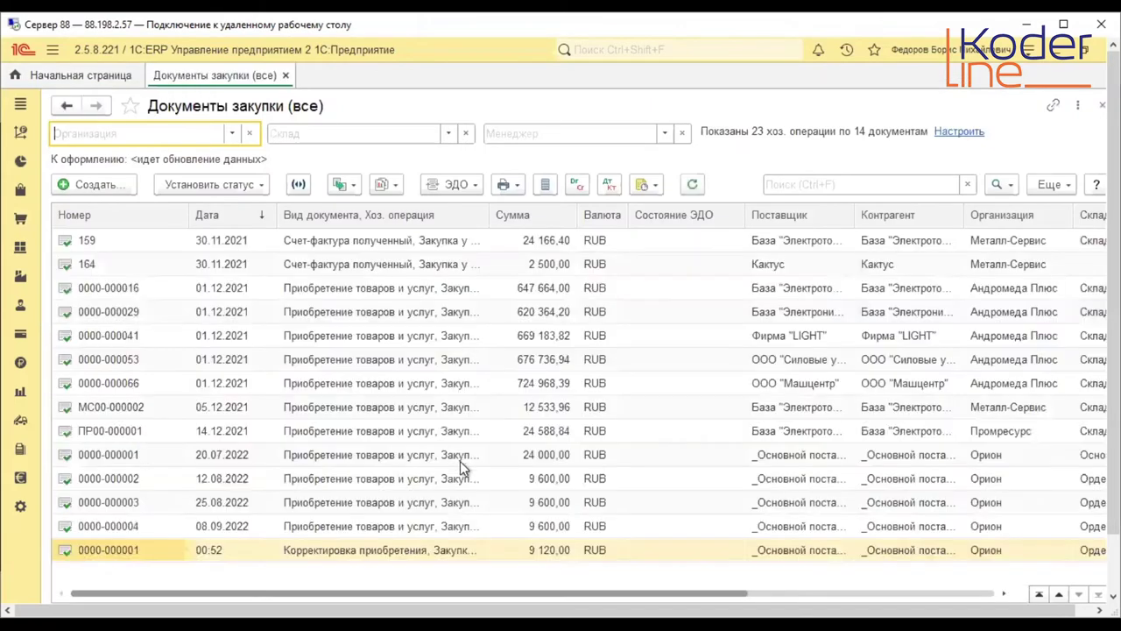
click(328, 526)
click(263, 524)
right_click(275, 505)
click(356, 383)
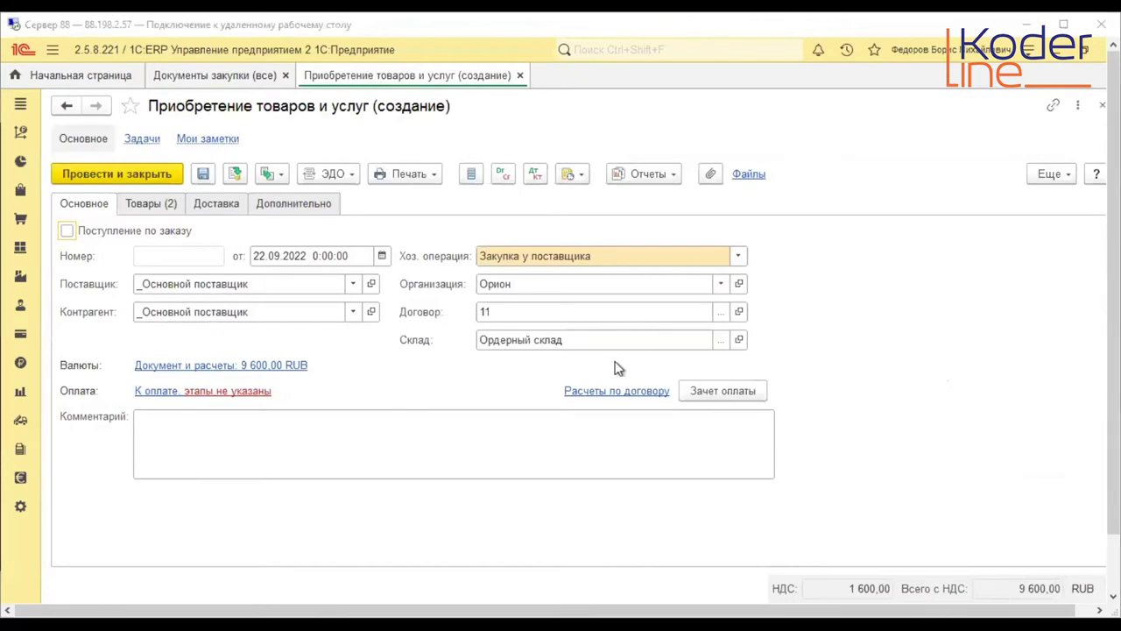
- Change the warehouse of the new receipt to "Основной склад"
click(718, 342)
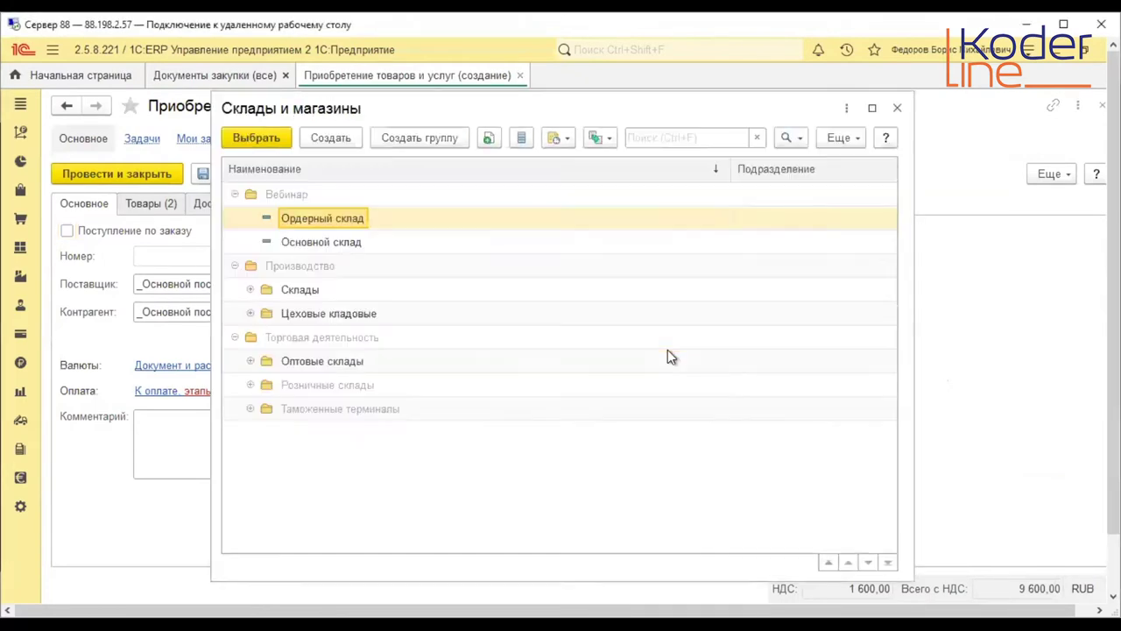
double_click(320, 243)
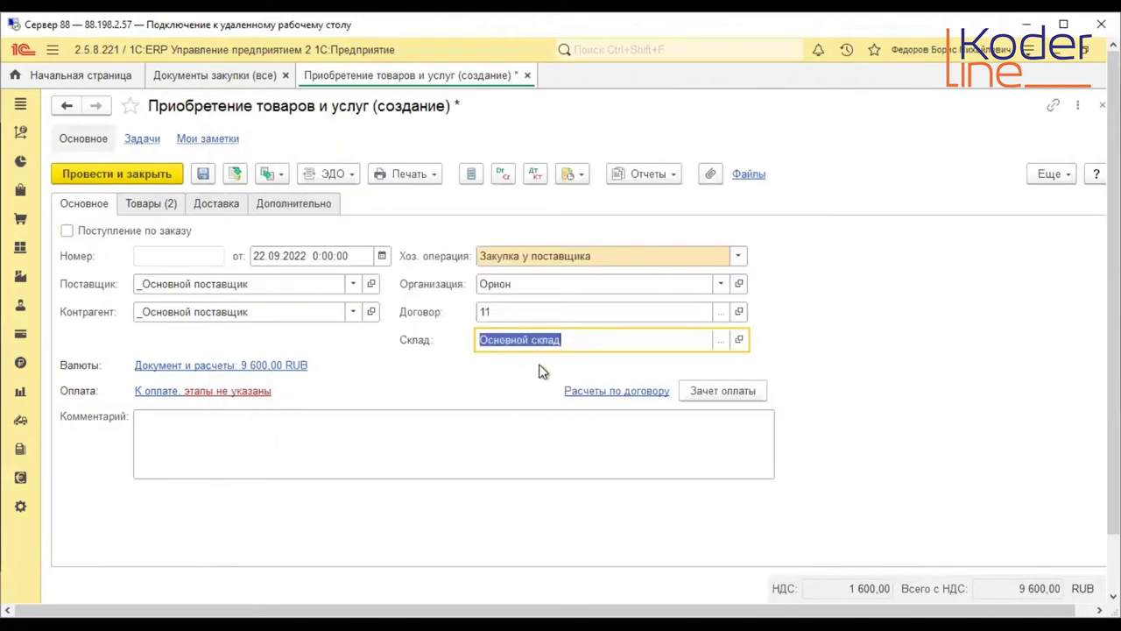
click(450, 453)
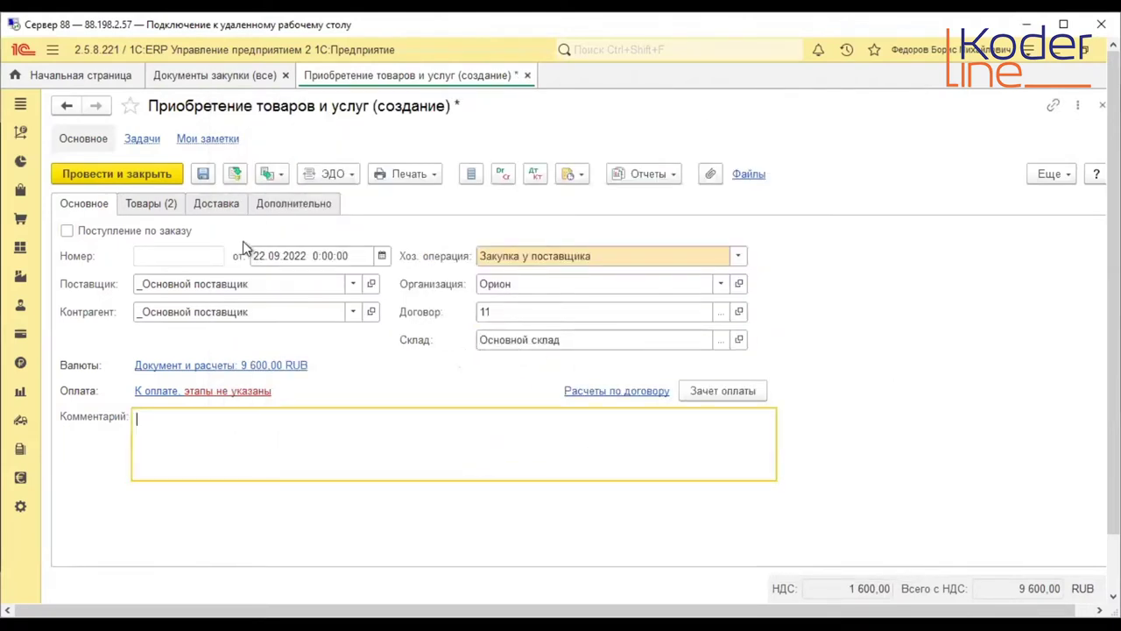
- Add a third goods line to the receipt with the item "Барбарис (конфеты)" from the "Продукты" item type
click(167, 206)
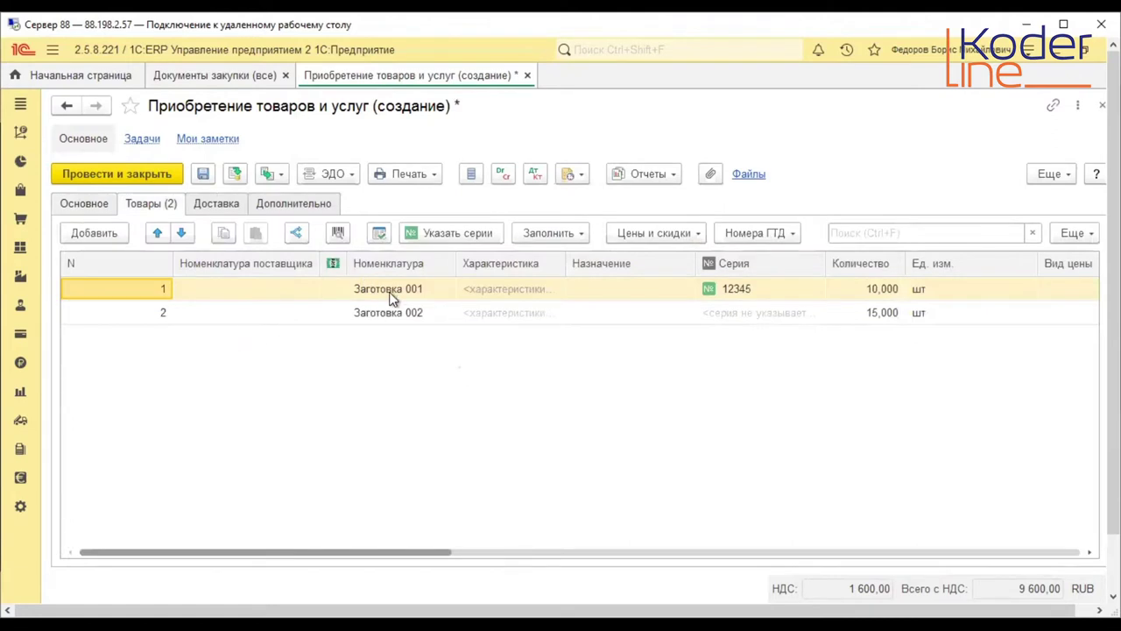
click(74, 232)
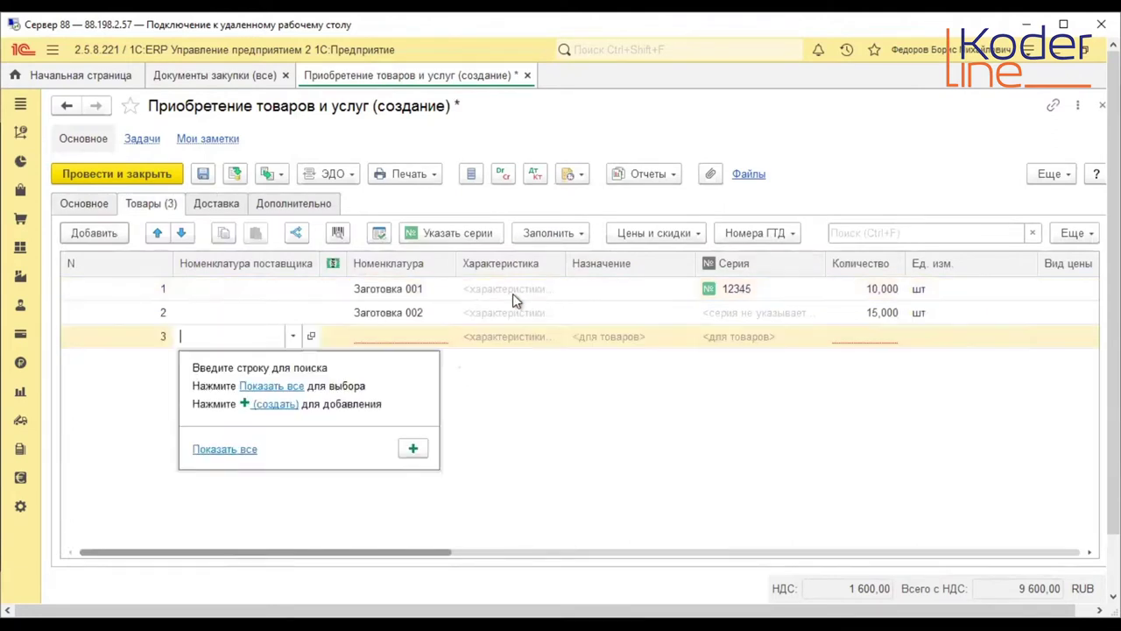
click(263, 385)
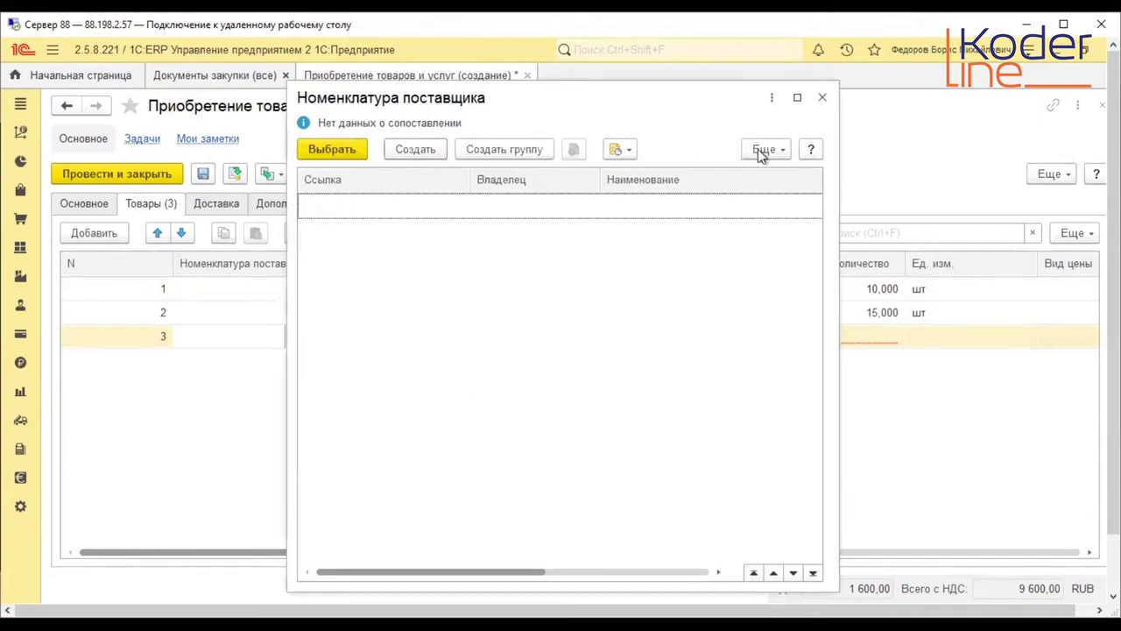
click(822, 97)
click(381, 334)
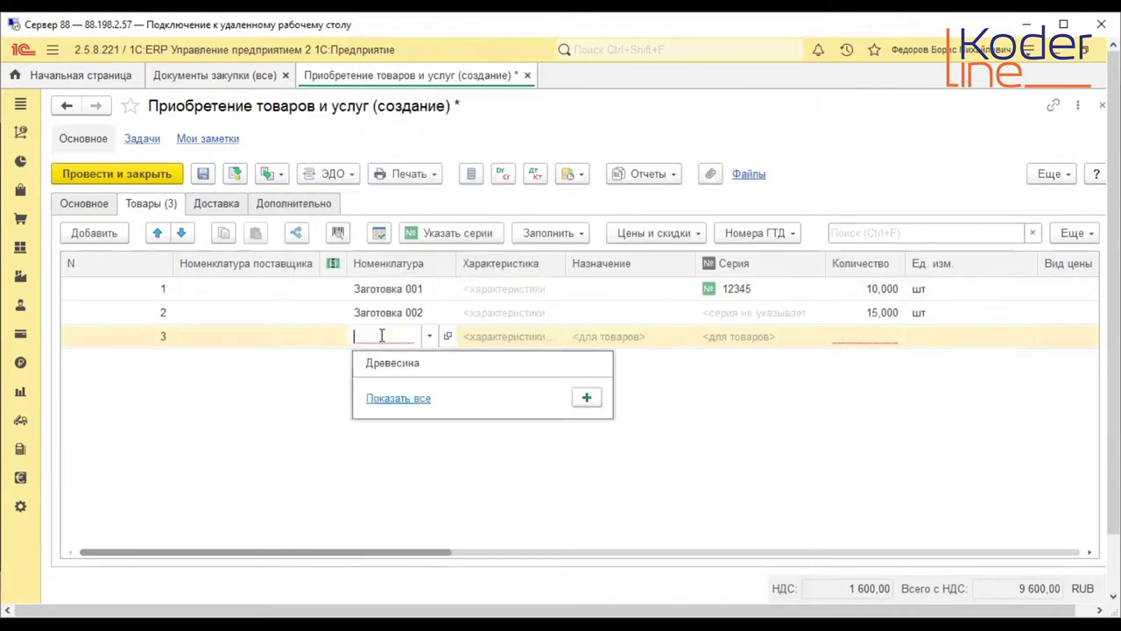
click(429, 335)
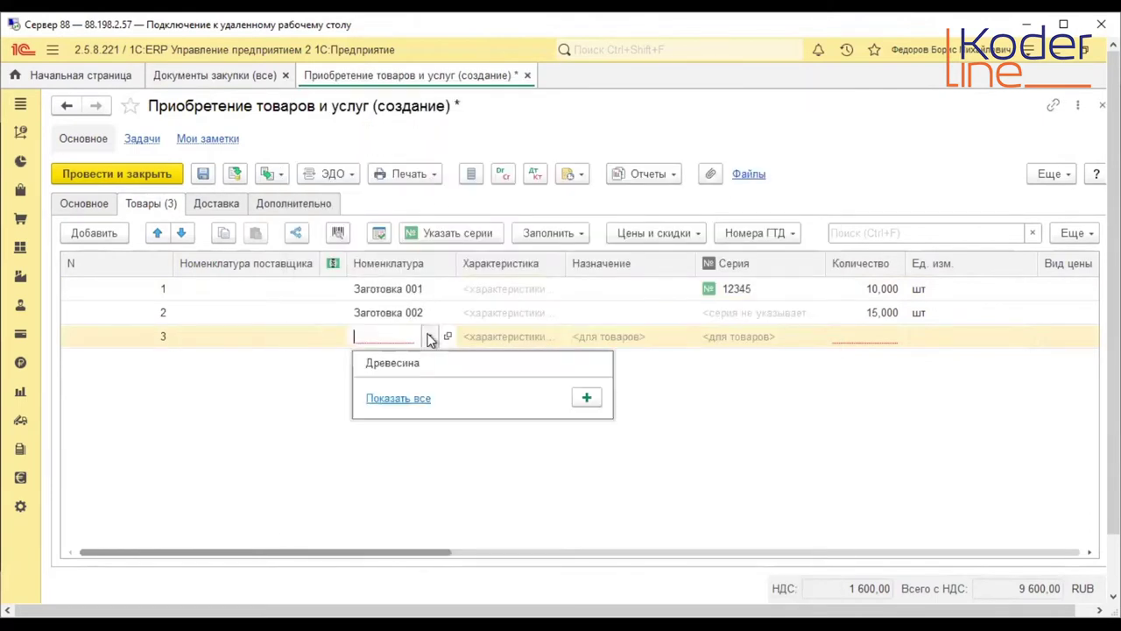
click(398, 398)
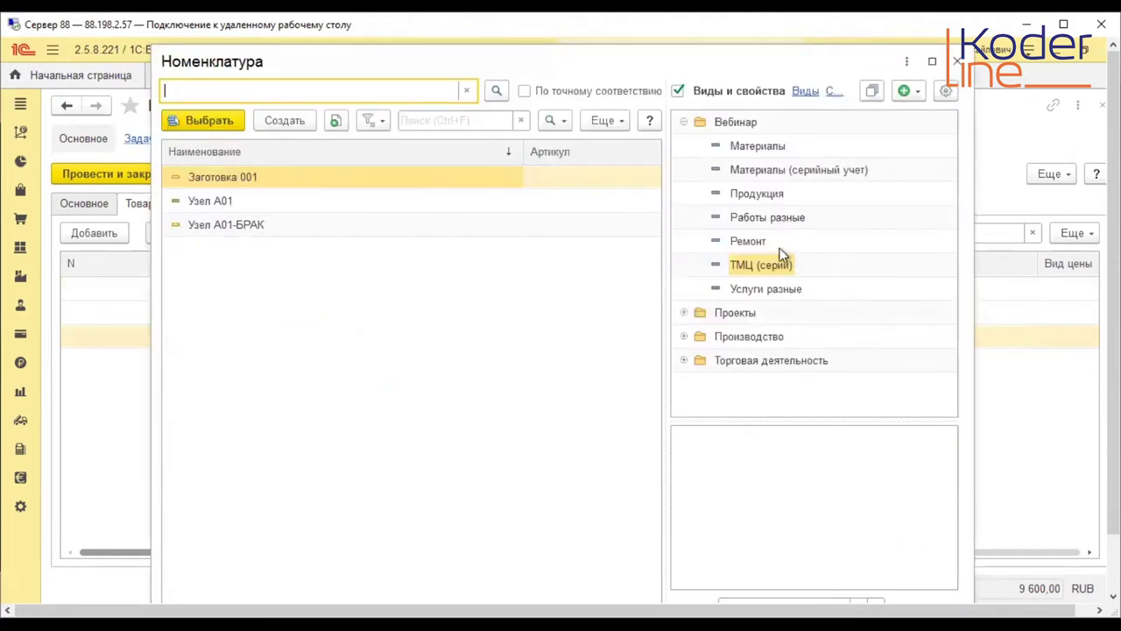
click(758, 148)
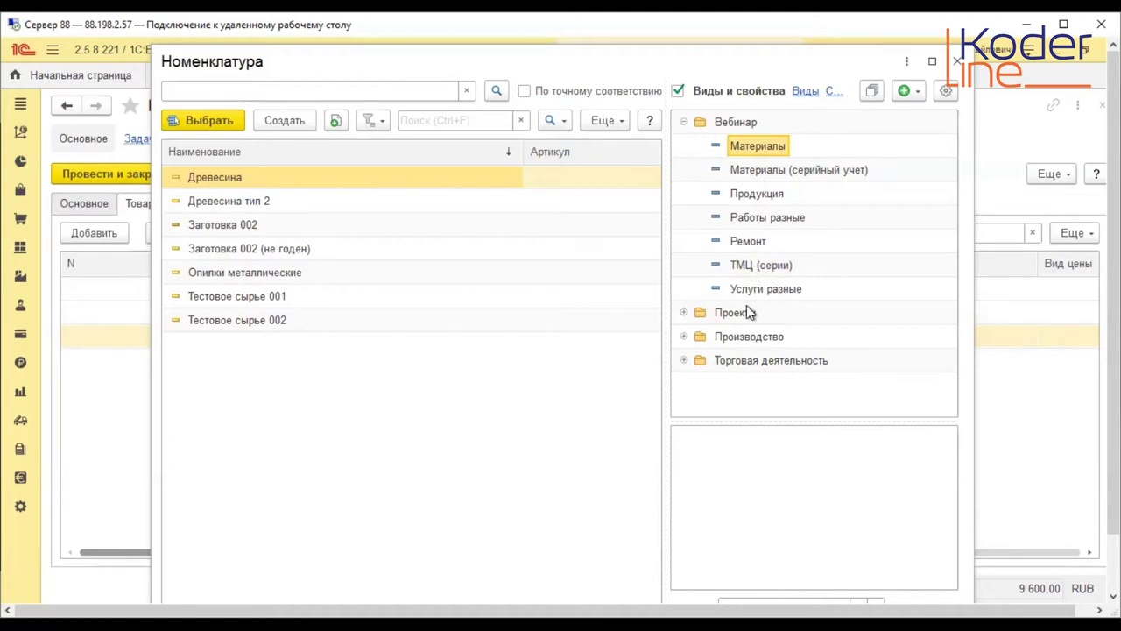
click(685, 360)
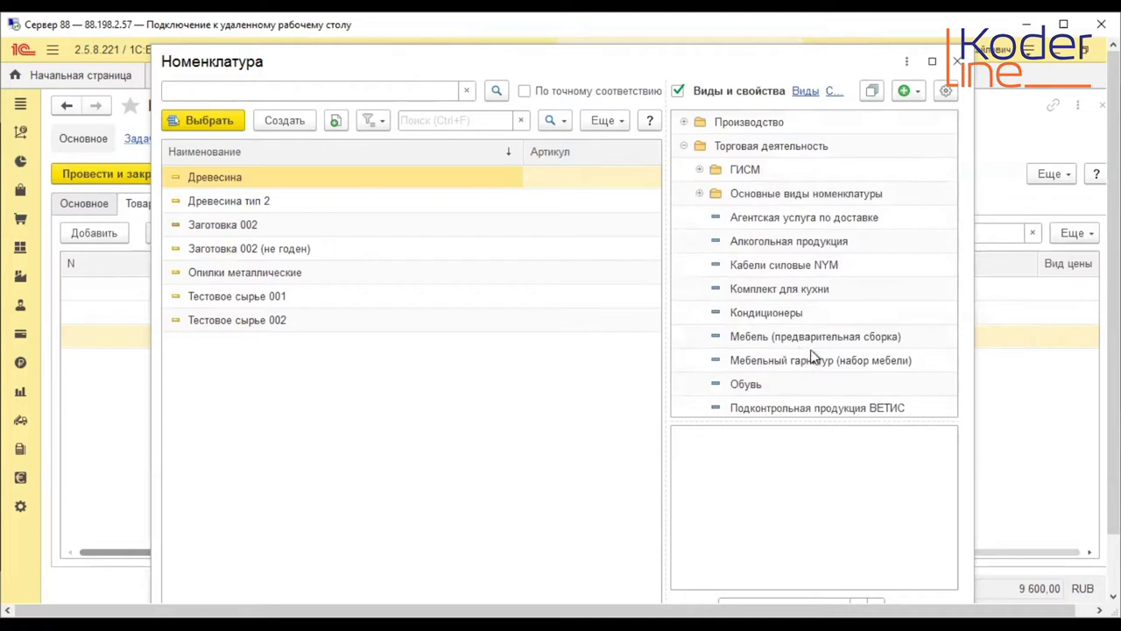
scroll(814, 358, down, 1)
scroll(915, 366, down, 1)
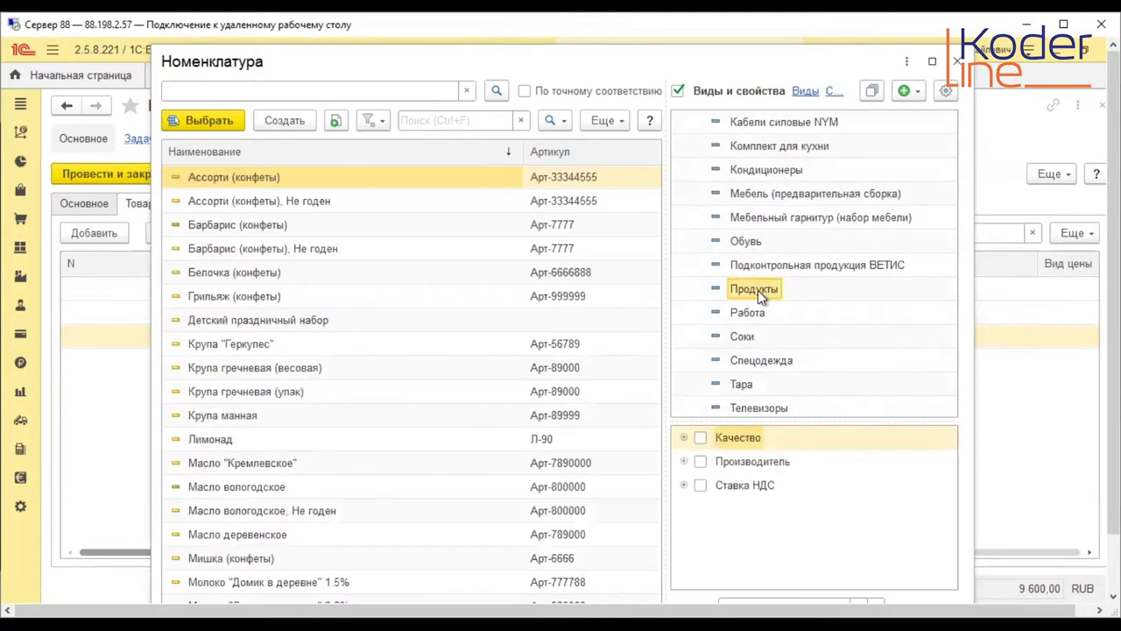
double_click(302, 225)
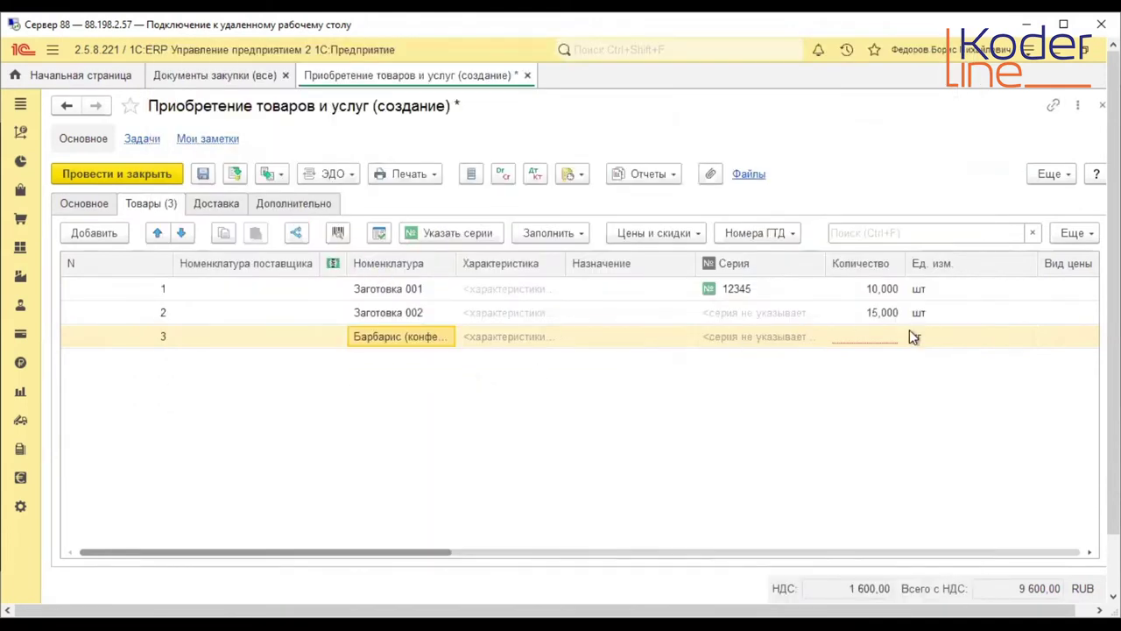
- Set the quantity of the "Барбарис (конфеты)" line to 100 kg
click(883, 331)
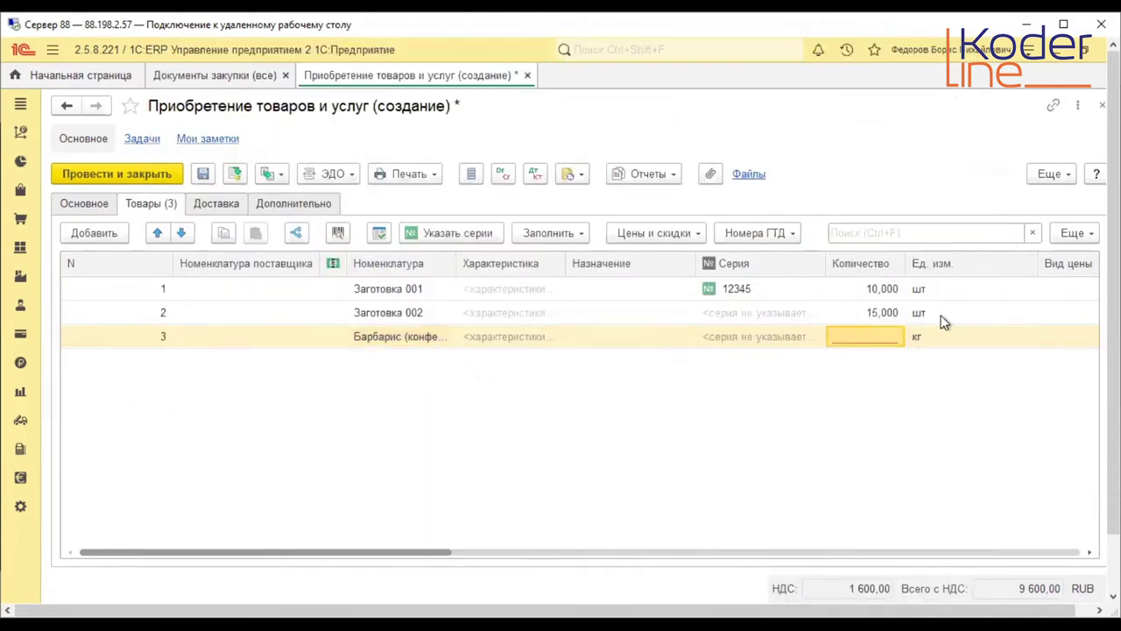
click(882, 331)
text(100)
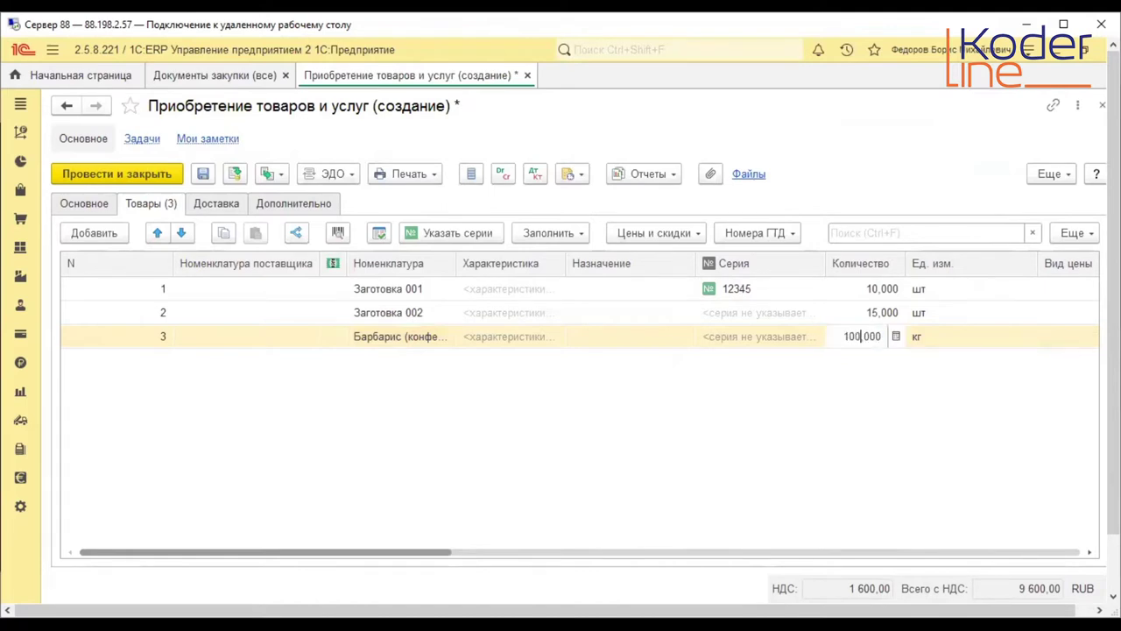
key(Return)
- Delete the copied "Заготовка 001" and "Заготовка 002" lines from the goods table
click(403, 292)
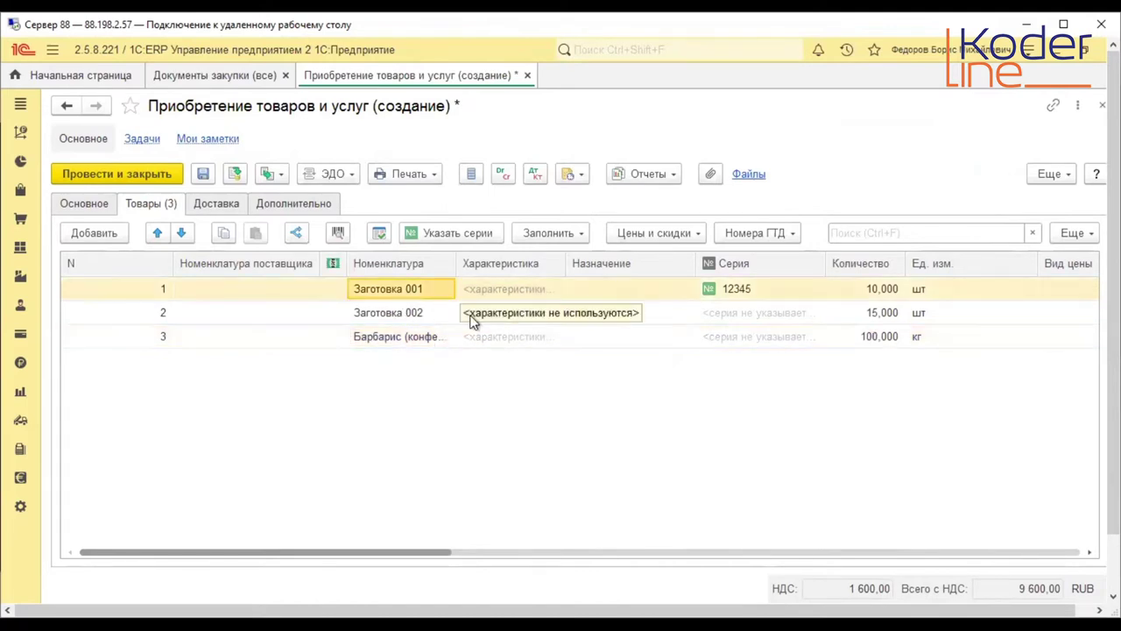
key(Delete)
key(Delete)
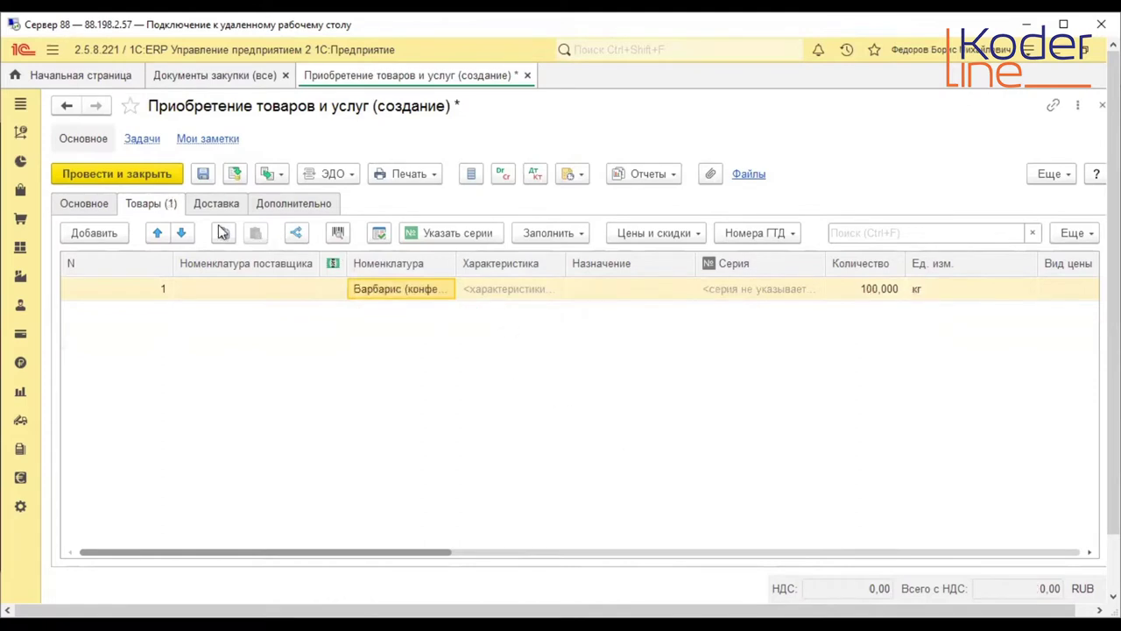
- Set the price of the "Барбарис (конфеты)" line to 30,00, and post and close the receipt
click(99, 210)
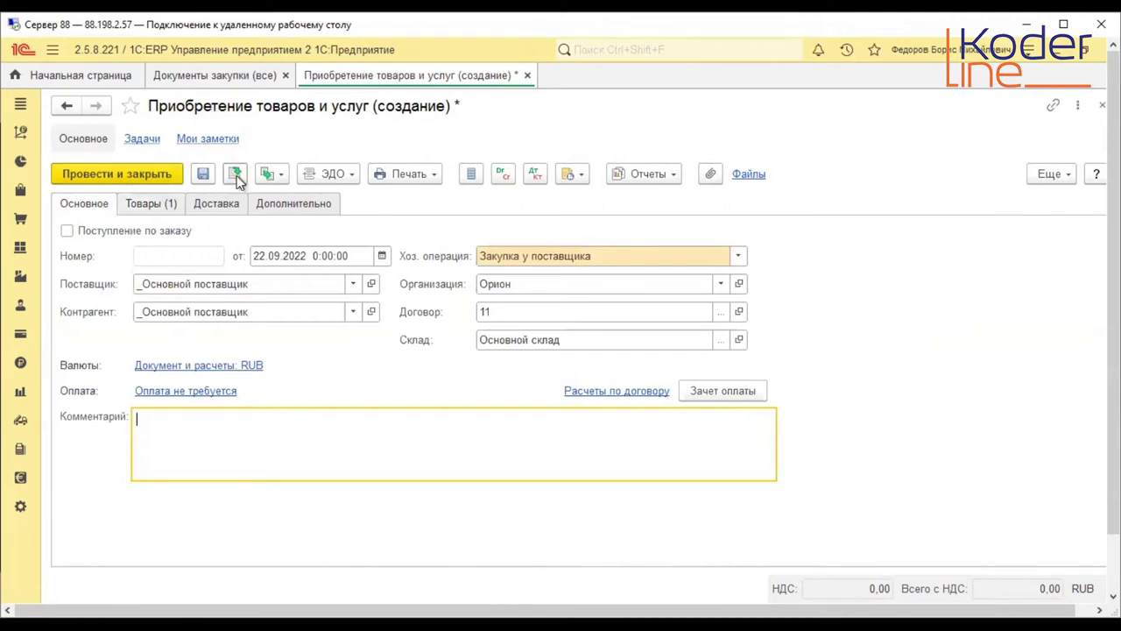
click(236, 175)
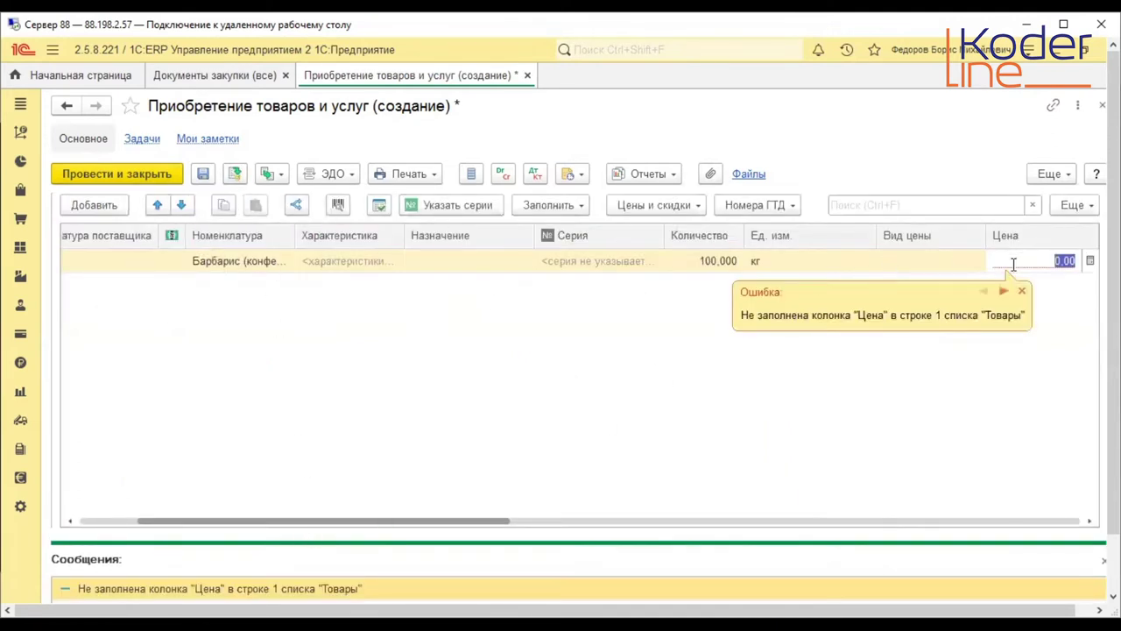
text(3)
key(Return)
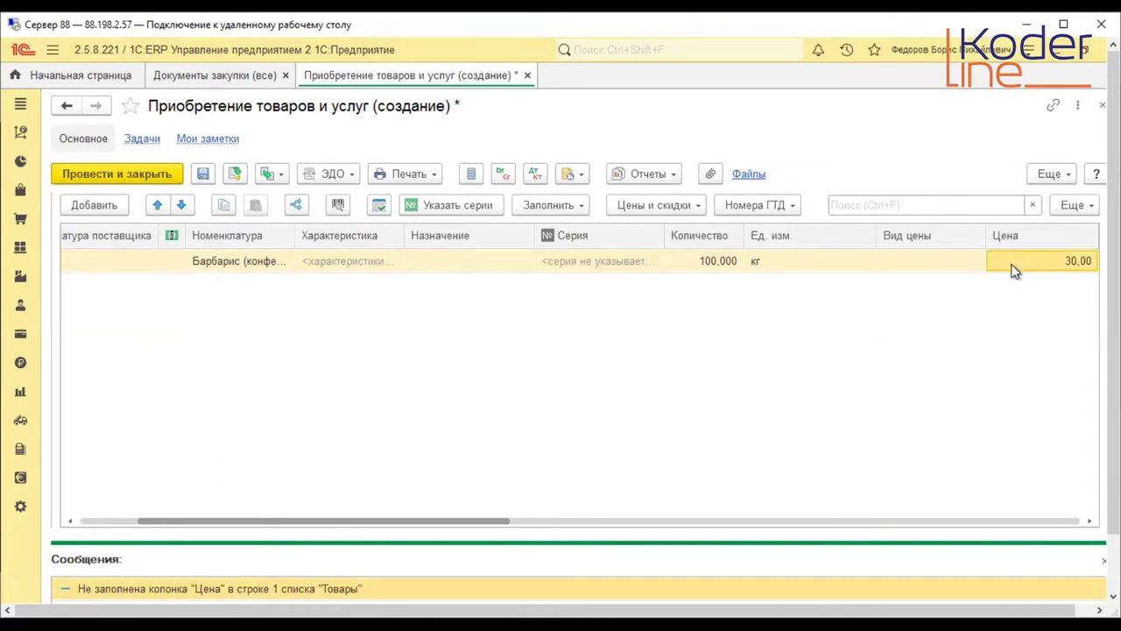
click(160, 174)
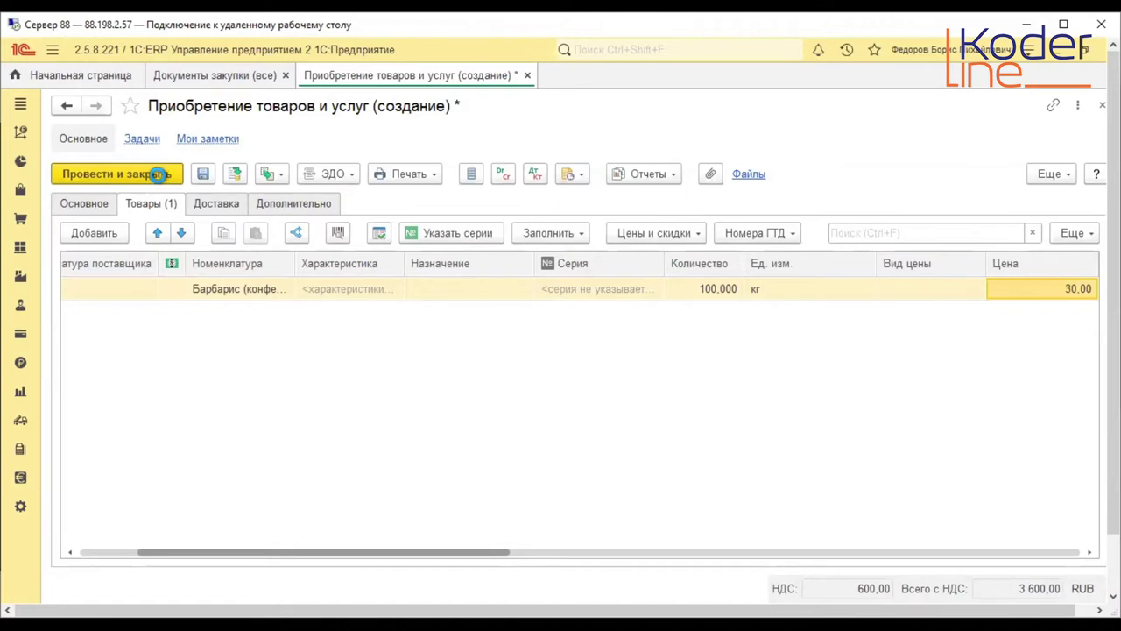
click(160, 174)
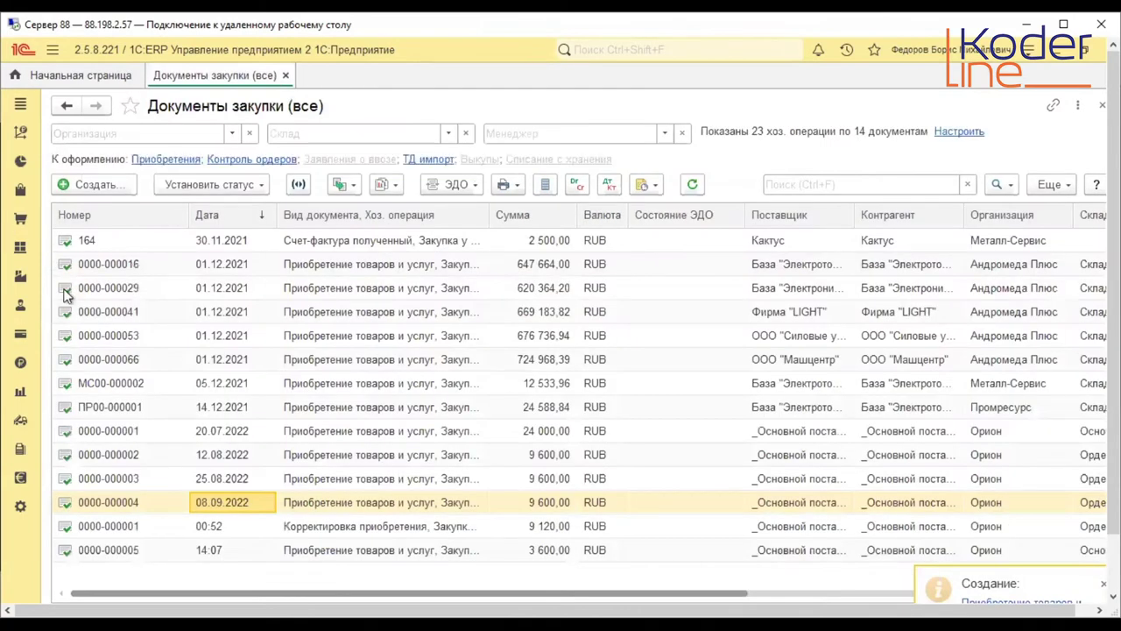
- Open the "Ведомость расчетов с поставщиками" report from the purchase reports
click(20, 218)
click(140, 151)
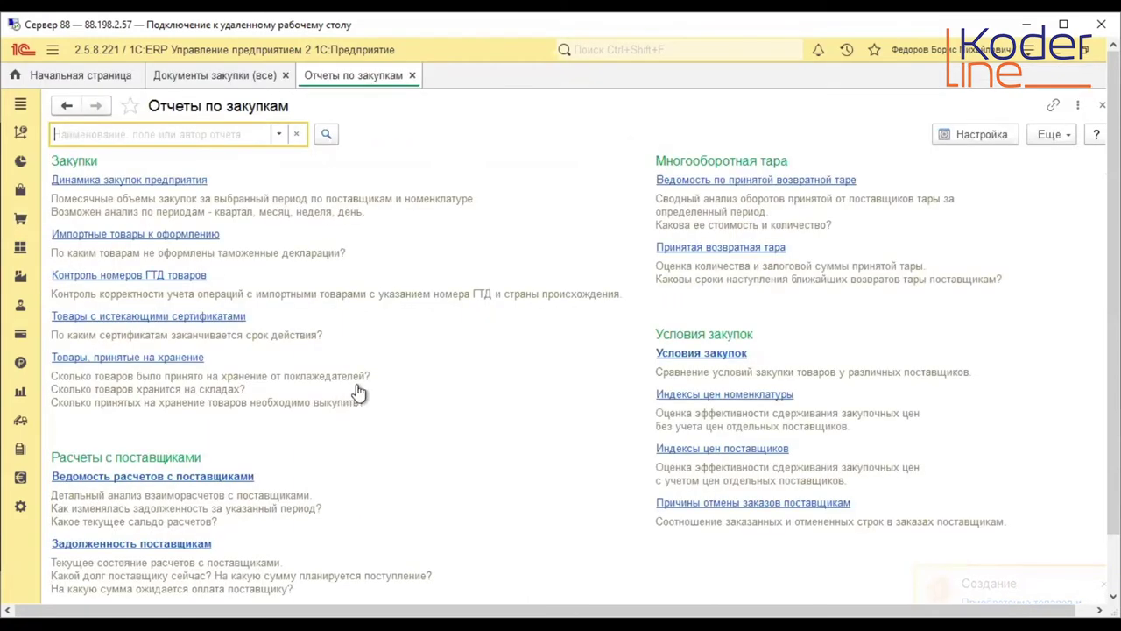
scroll(357, 392, down, 3)
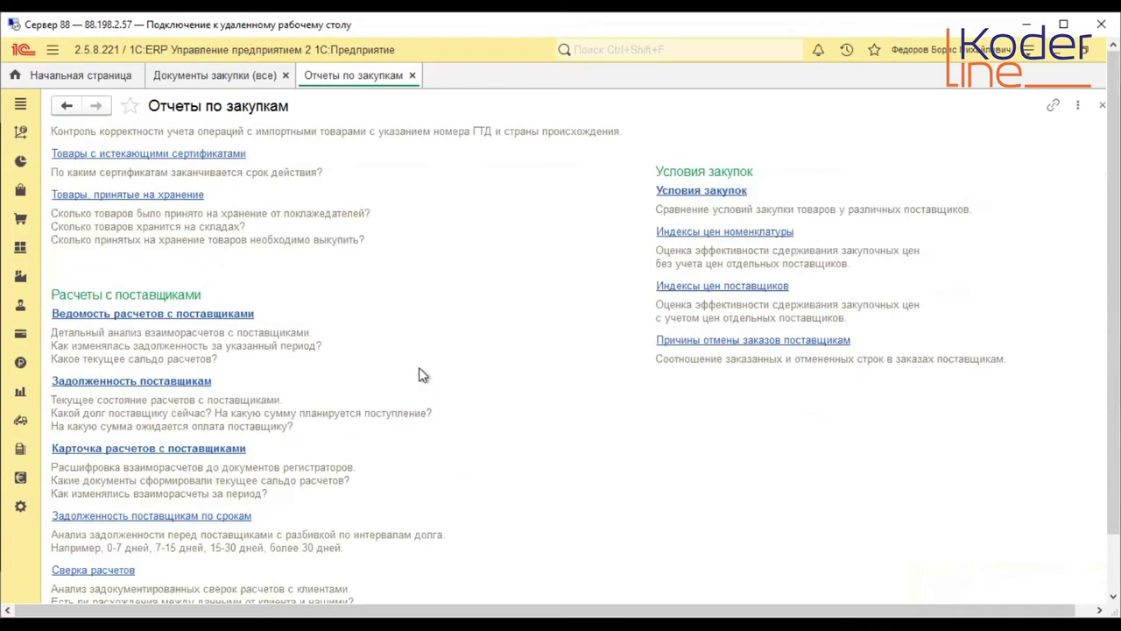
click(208, 321)
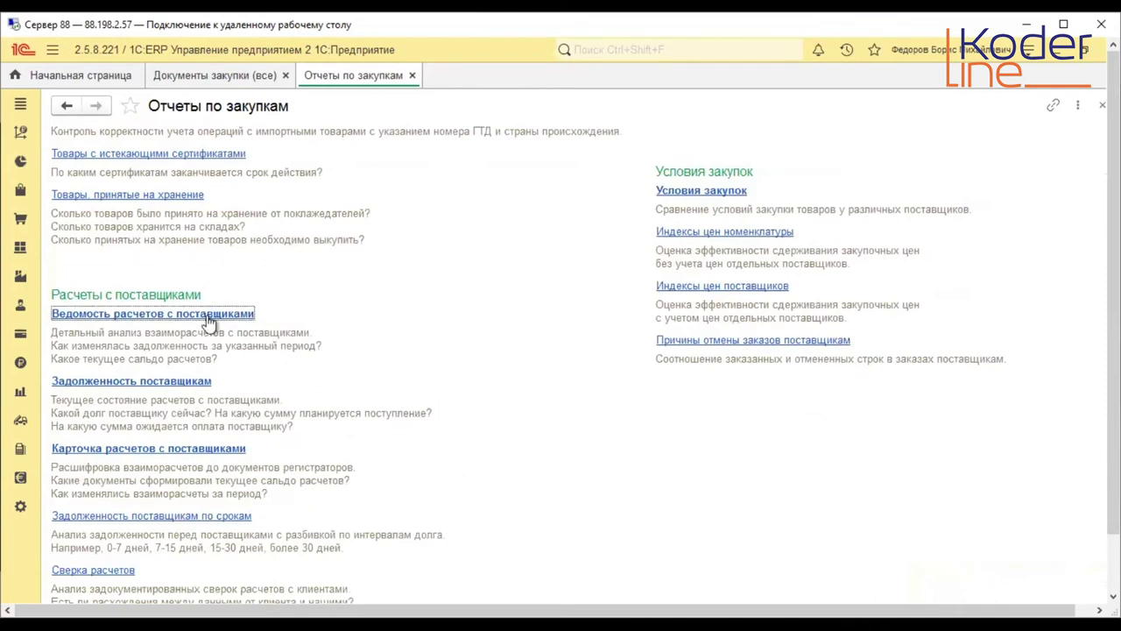
- Filter the supplier settlements report by the supplier "_Основной поставщик"
click(704, 138)
click(798, 138)
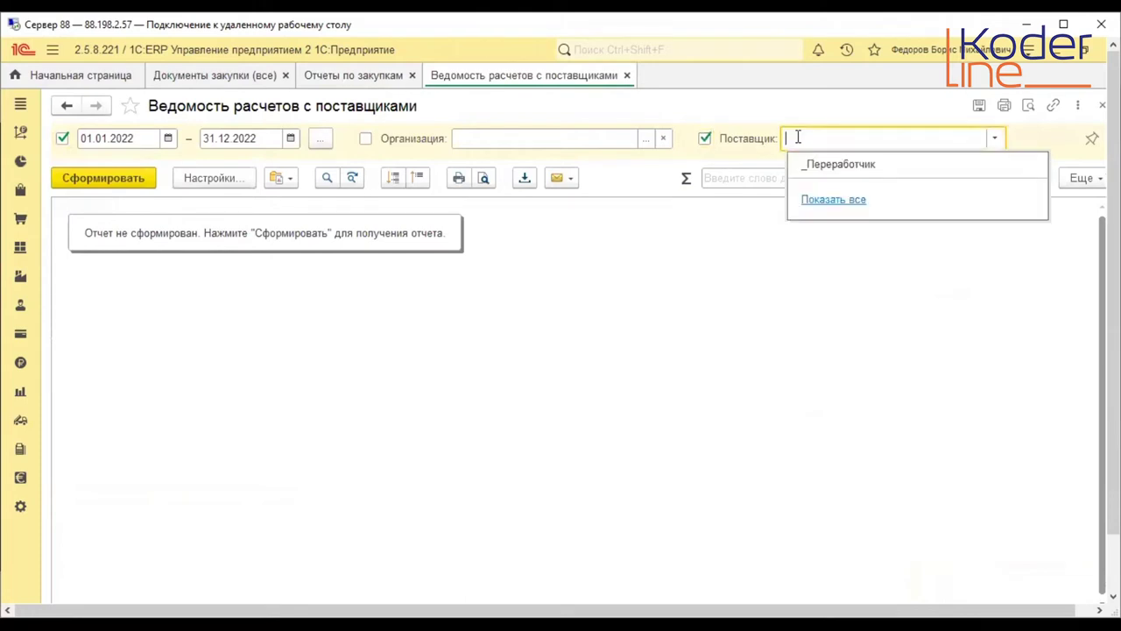
text(_)
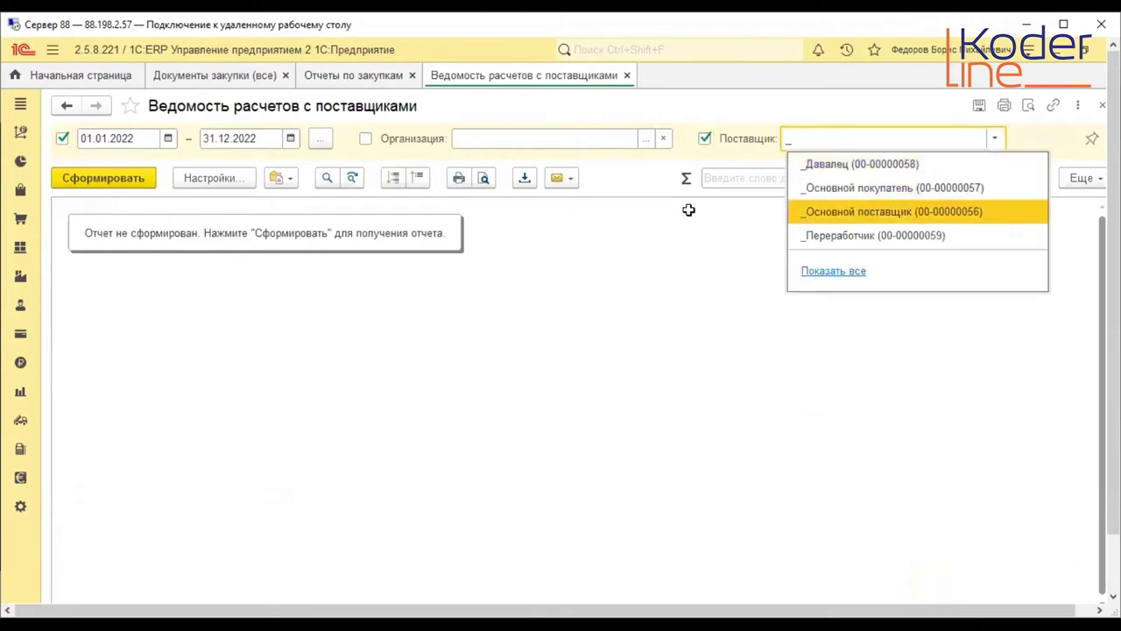
click(865, 211)
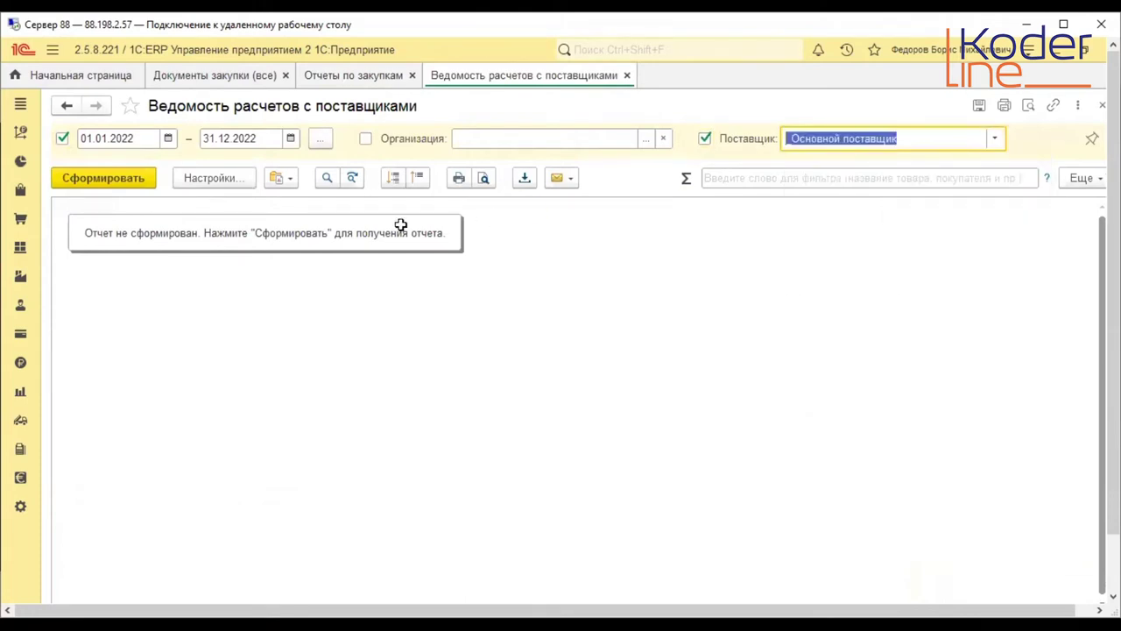
- Set the report period's start date to 01.09.2022 and generate the supplier settlements report
click(168, 139)
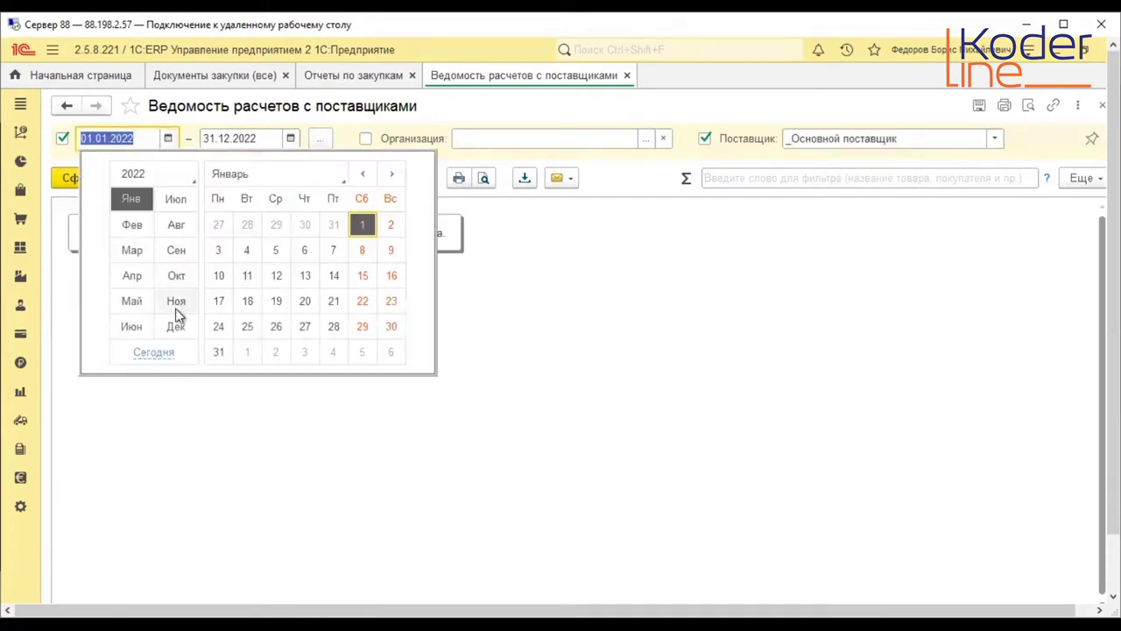
click(175, 249)
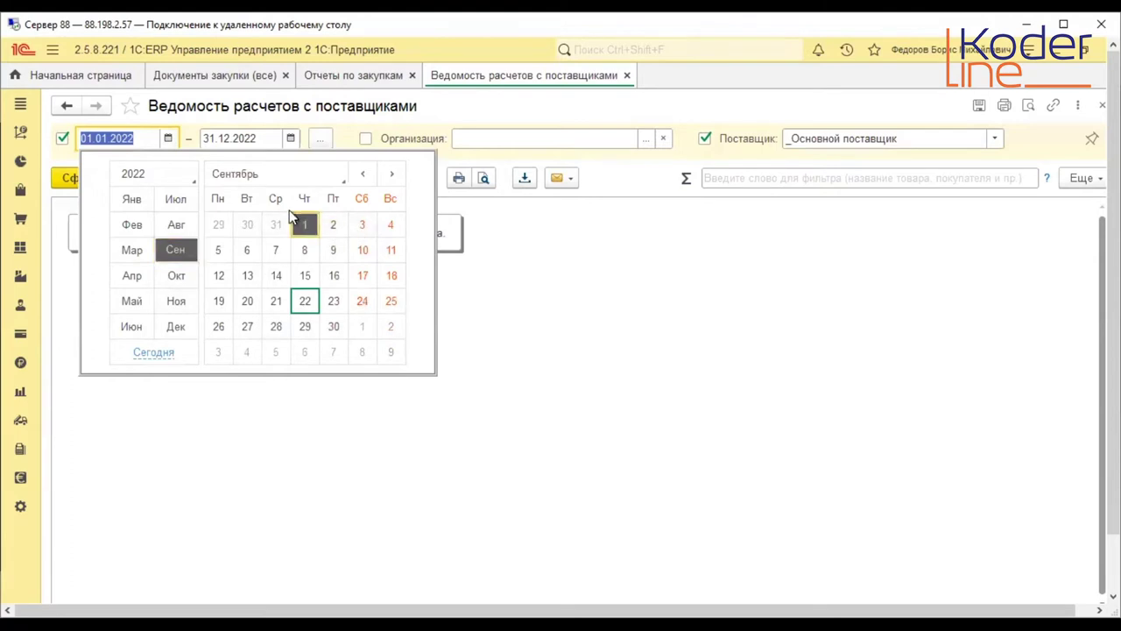
click(304, 225)
key(ctrl+Return)
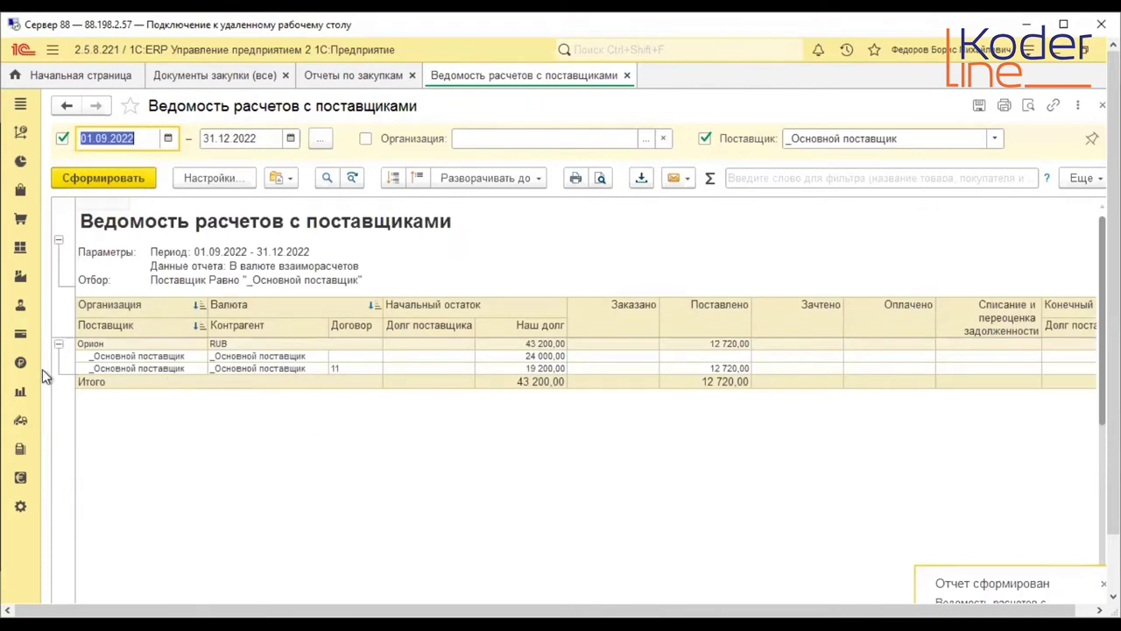
click(136, 368)
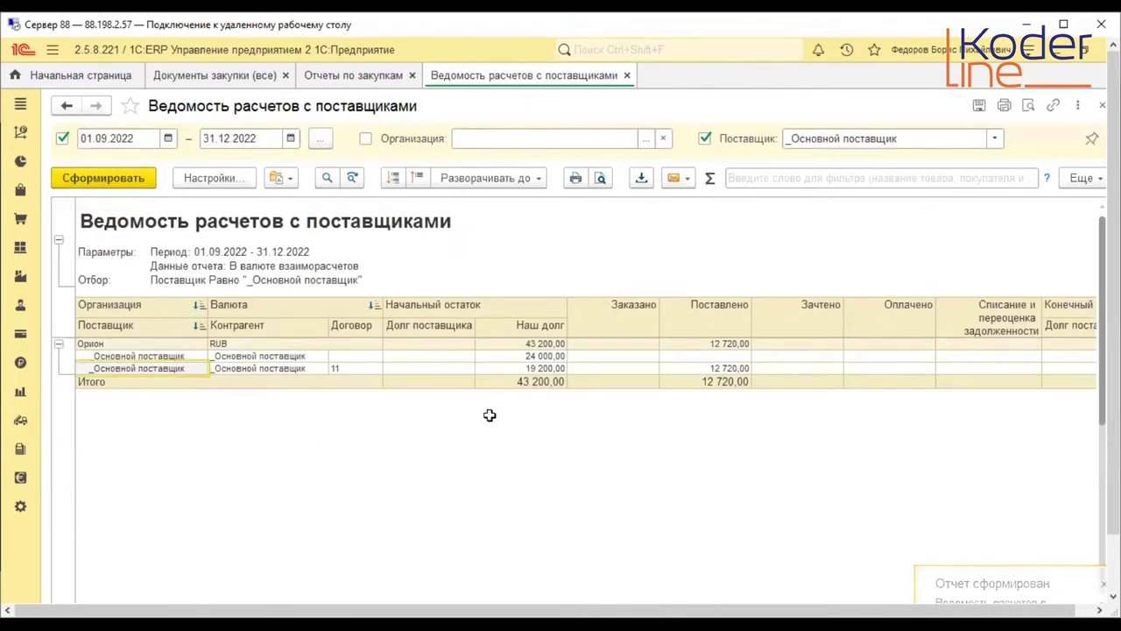
- Set the report period's start date to 22.09.2022 and generate the supplier settlements report
drag(409, 433, 878, 435)
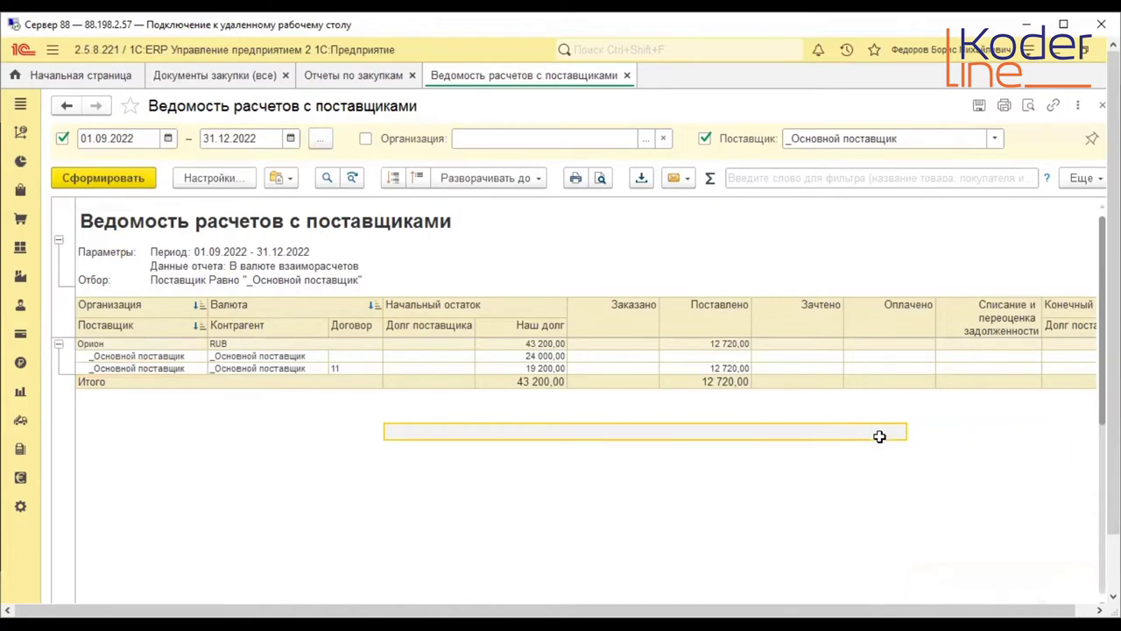
click(167, 138)
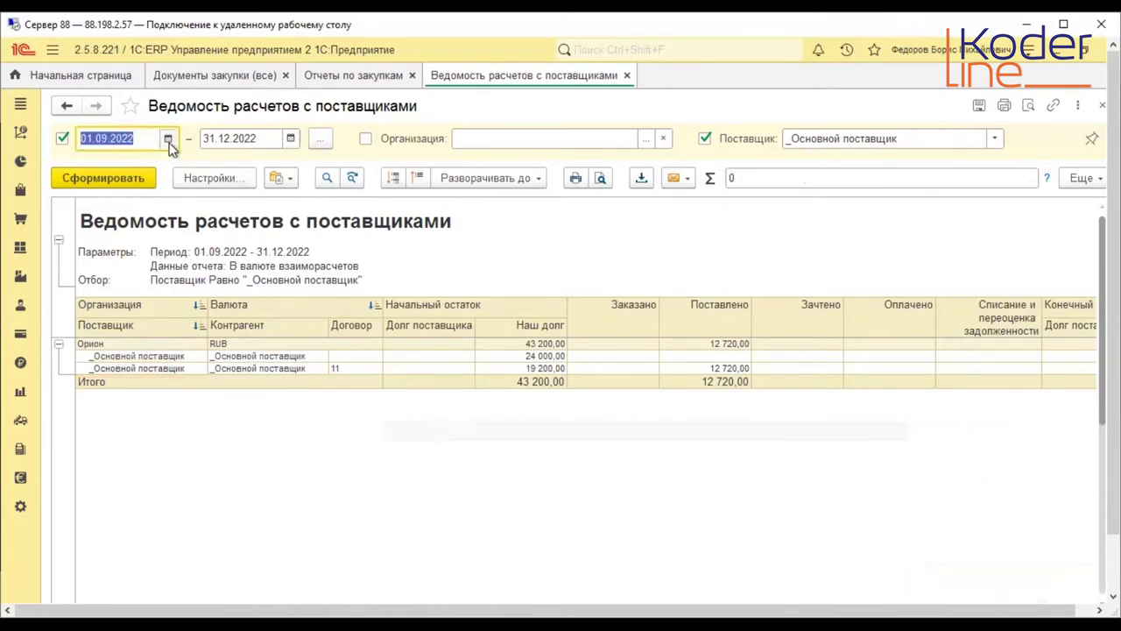
click(304, 301)
click(103, 178)
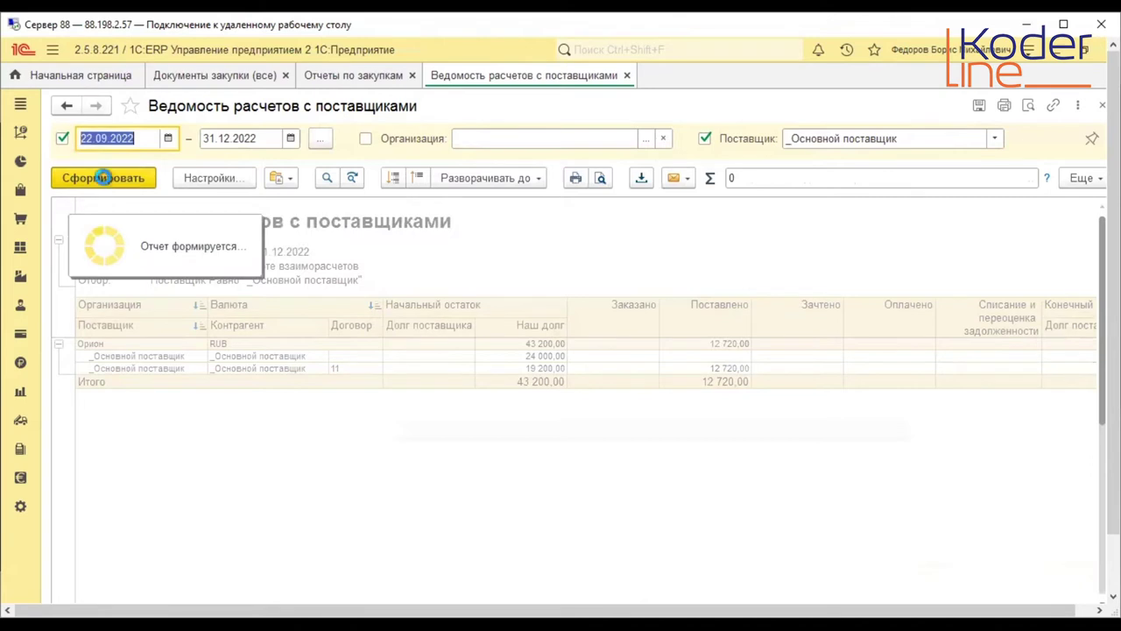
- Enable the "Объект расчетов" grouping in the report structure, regenerate the report, and examine the settlement objects
click(253, 177)
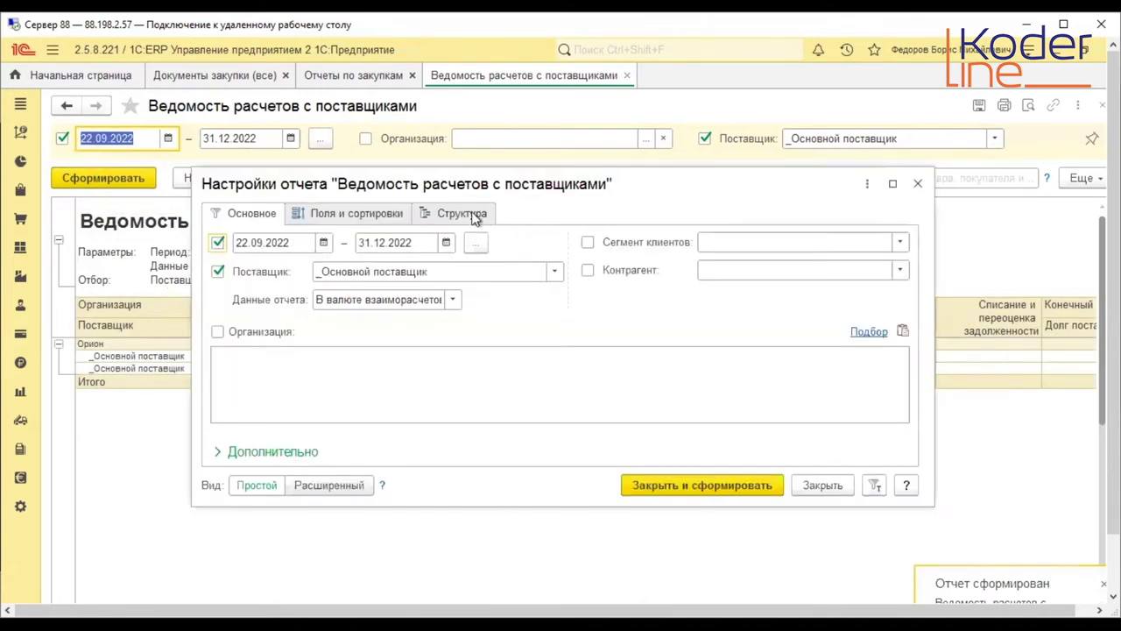
click(482, 213)
click(287, 345)
click(707, 484)
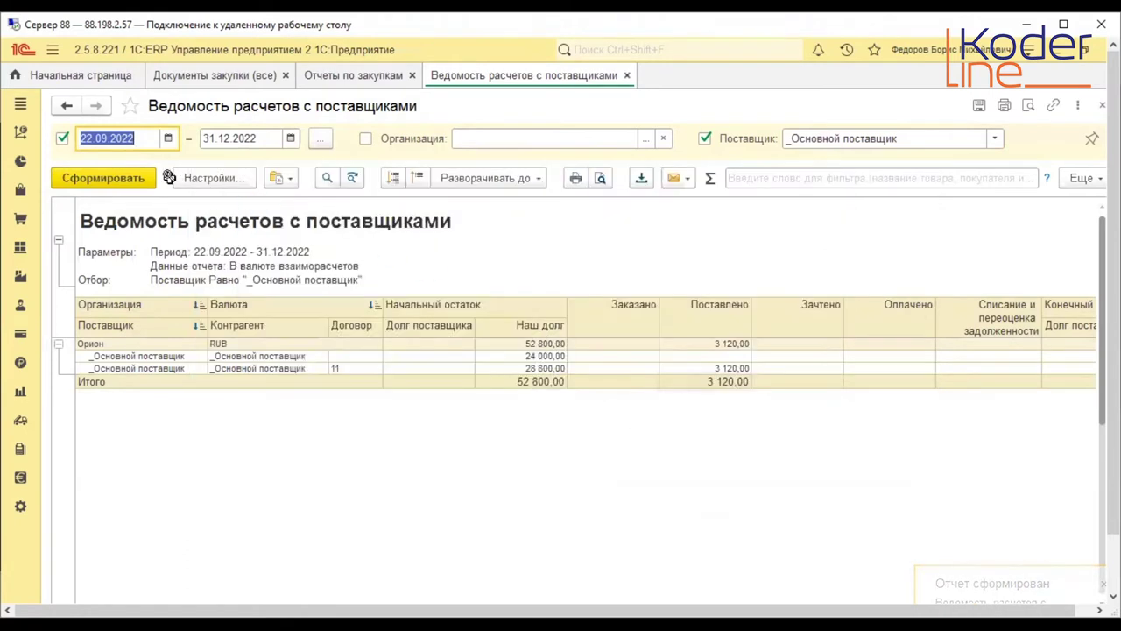
click(114, 178)
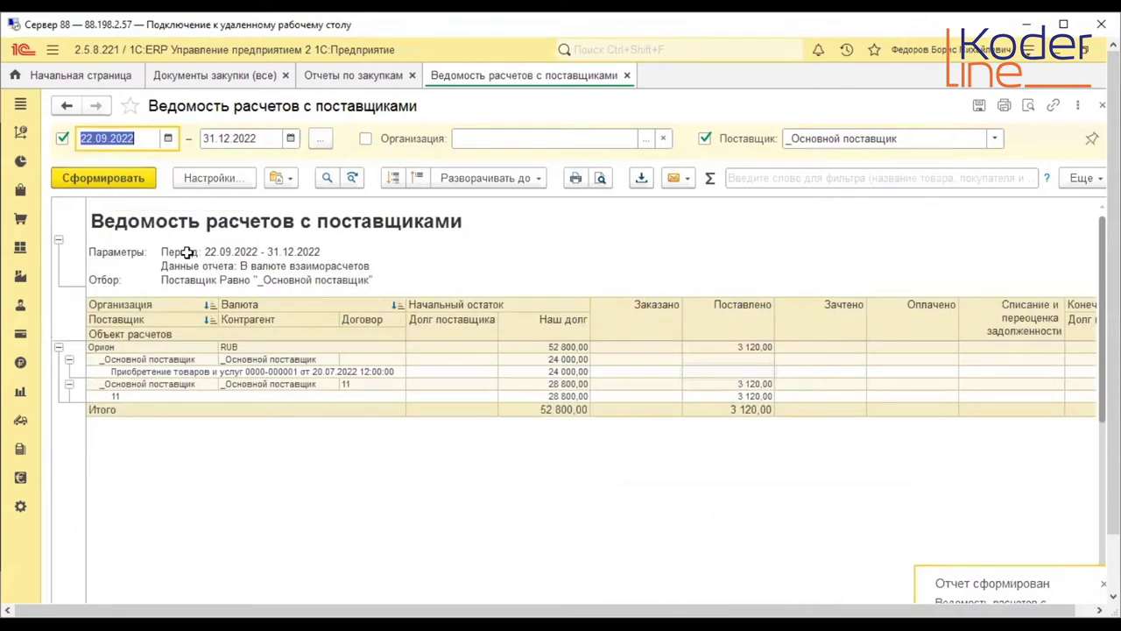
click(326, 369)
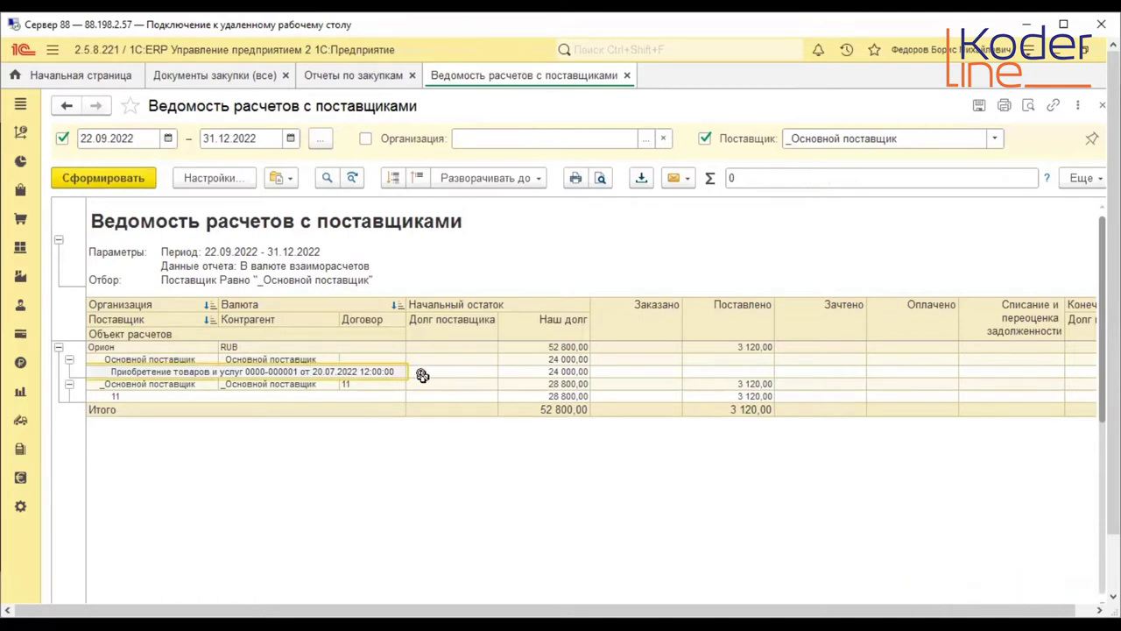
click(220, 396)
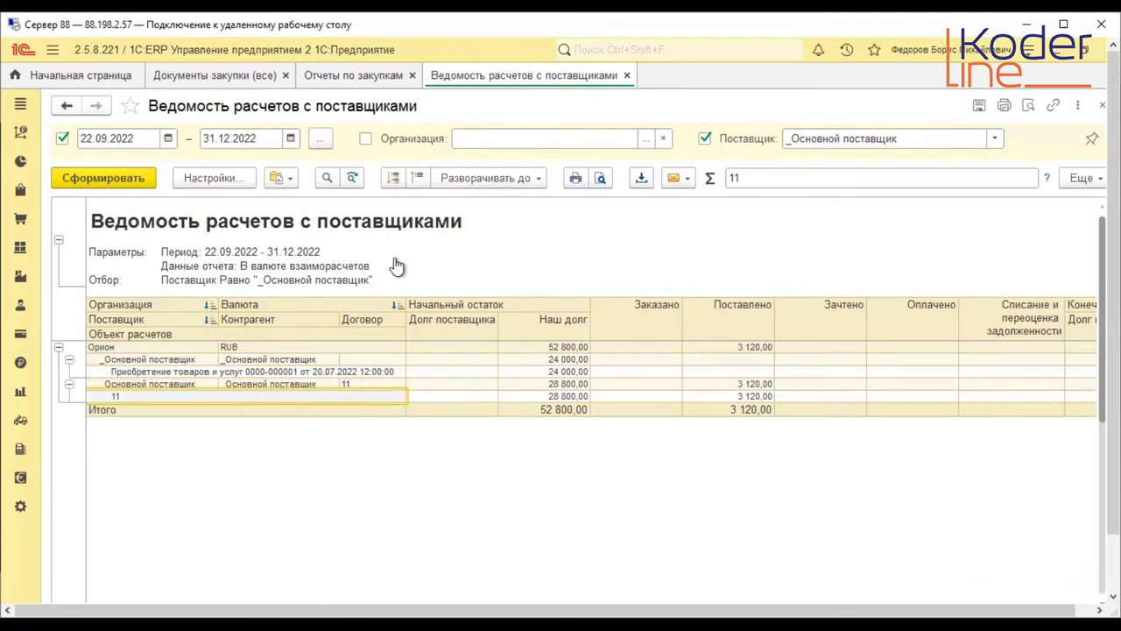
- Open the goods receipt dated 22.09.2022 14:07 and check the settlement detail setting of its contract 11
click(236, 76)
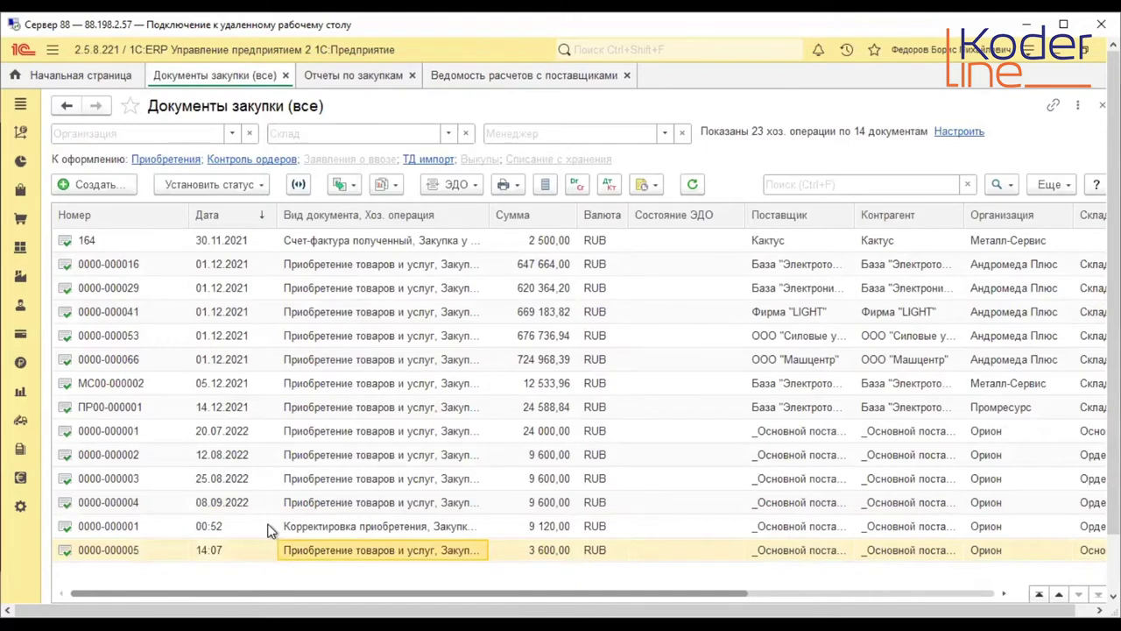
key(Return)
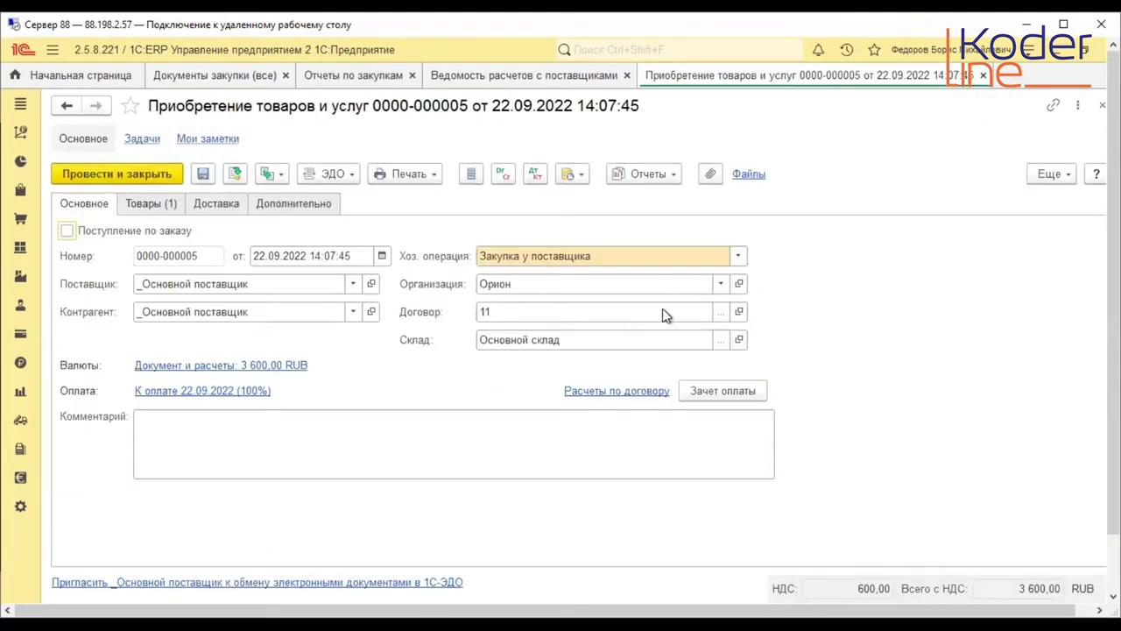
click(737, 310)
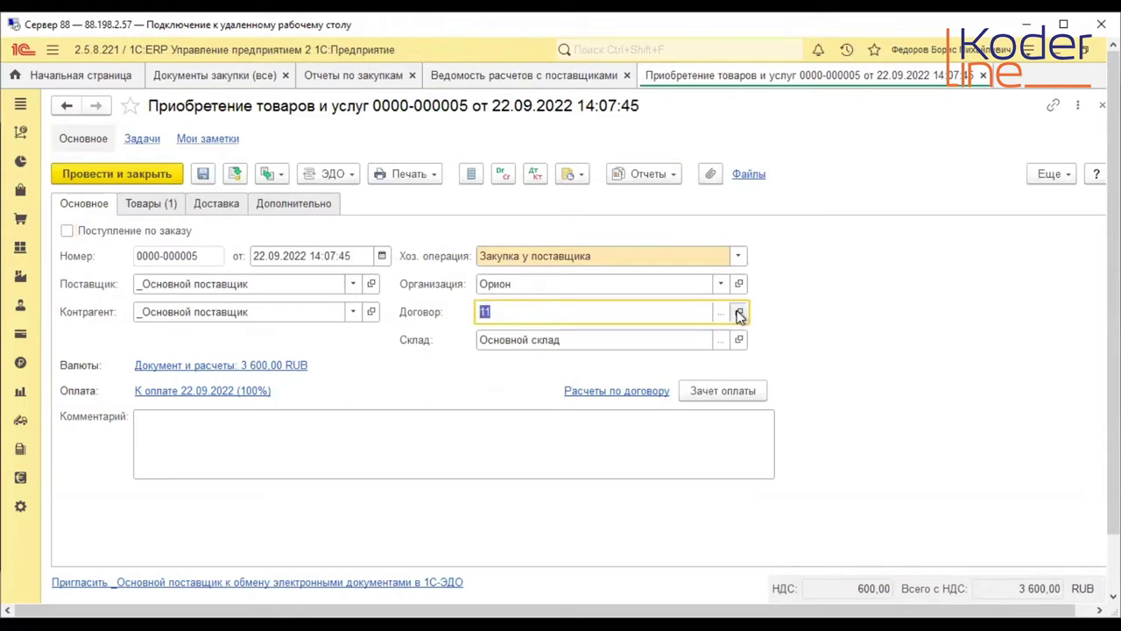
click(192, 206)
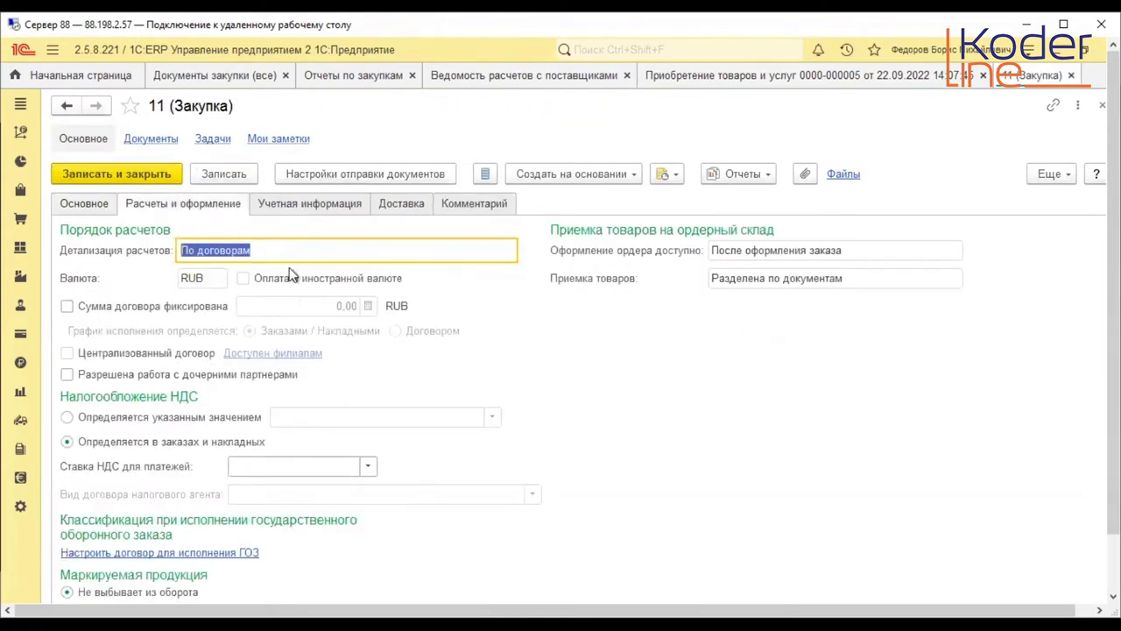
click(1071, 75)
- Create a copy of contract 11 from the receipt's contract selection list and name it 12
click(720, 312)
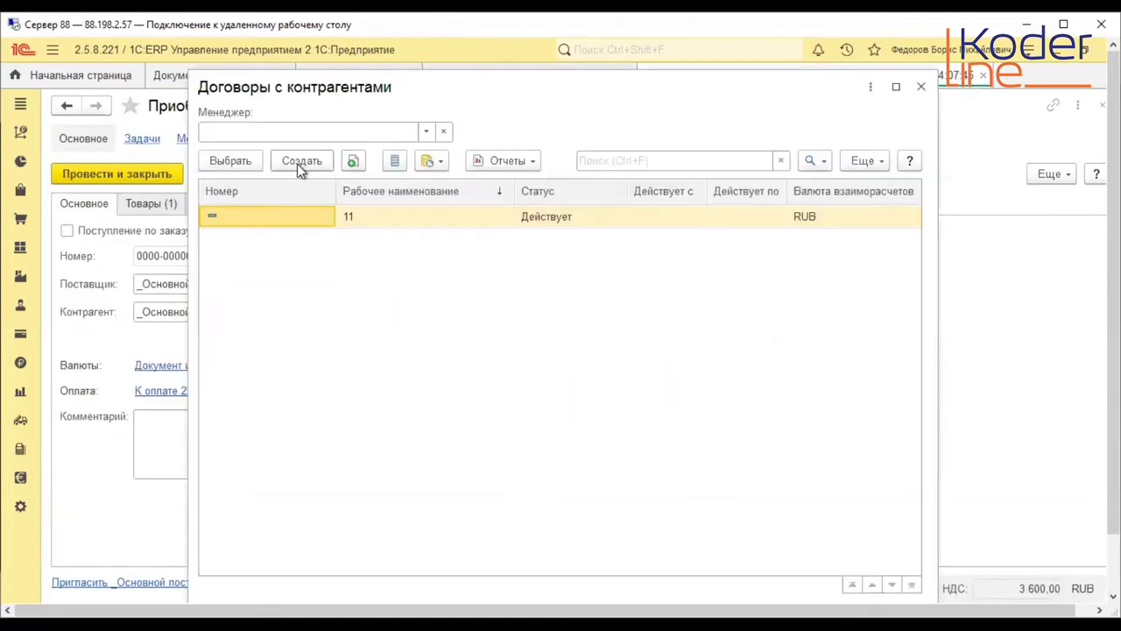
right_click(261, 213)
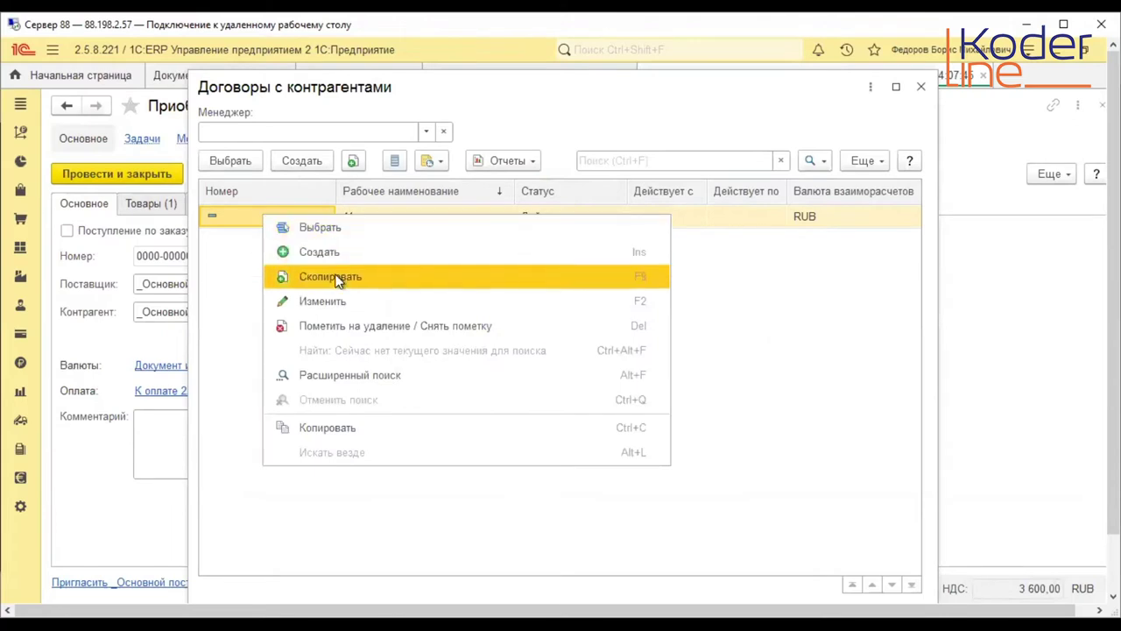
click(337, 276)
key(Tab)
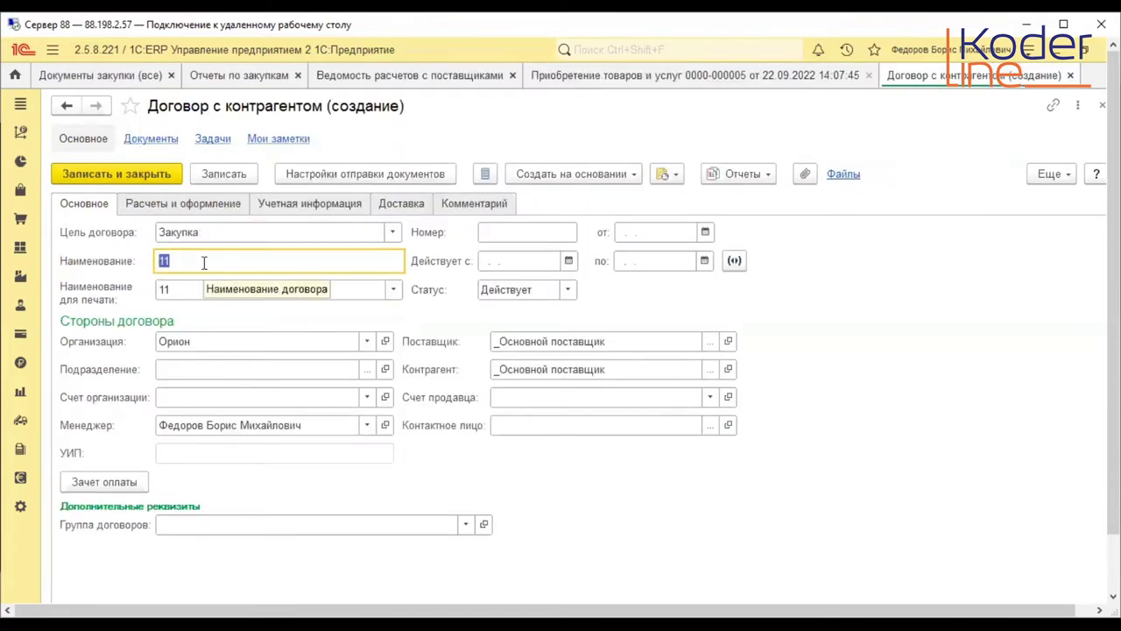
text(12)
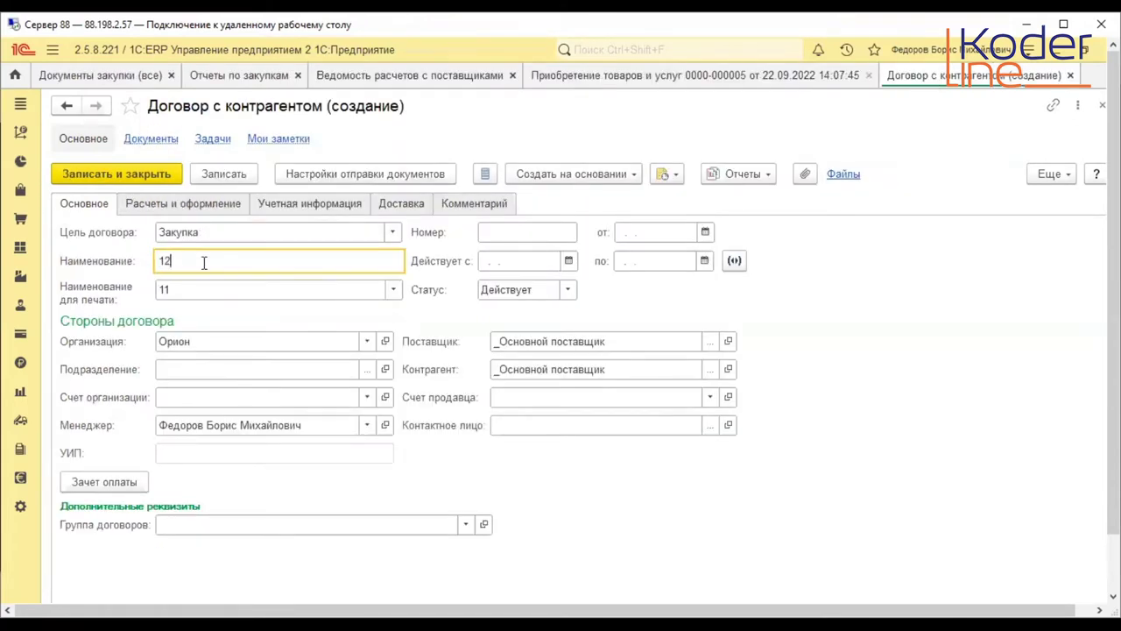
key(Tab)
- Set the new contract's "Детализация расчетов" to "По расчетным документам" and save the contract
click(200, 314)
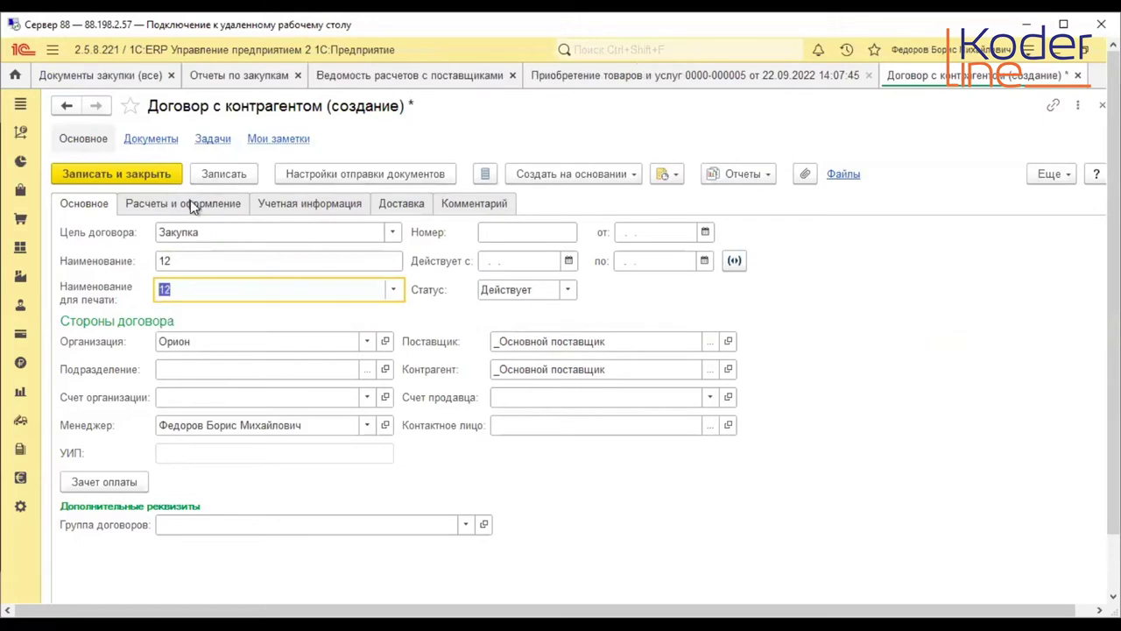
click(190, 203)
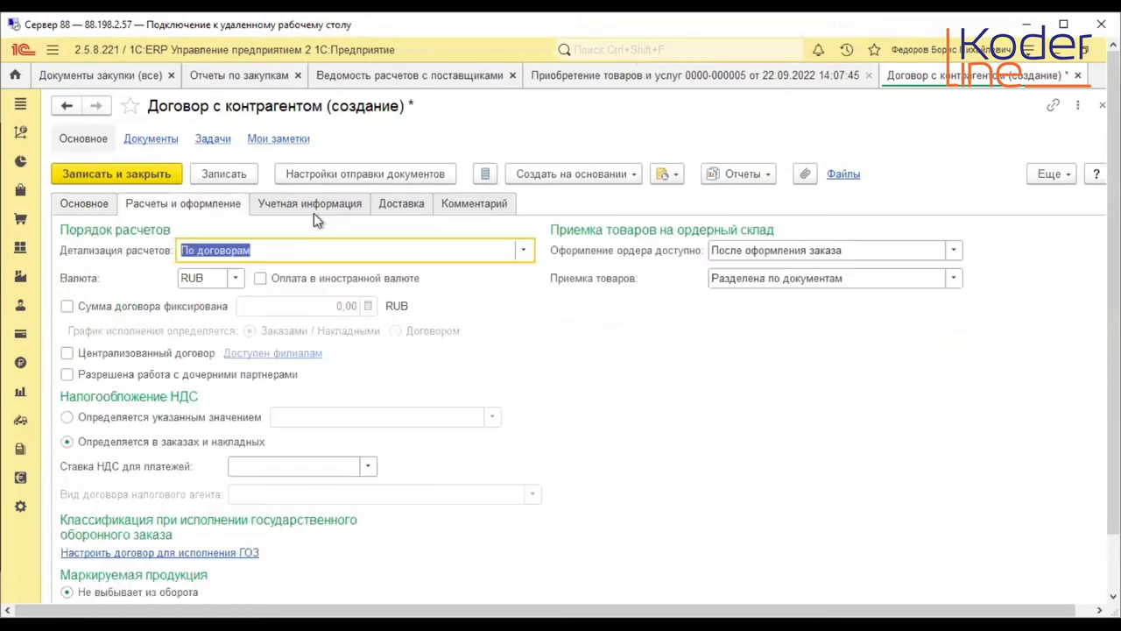
click(524, 250)
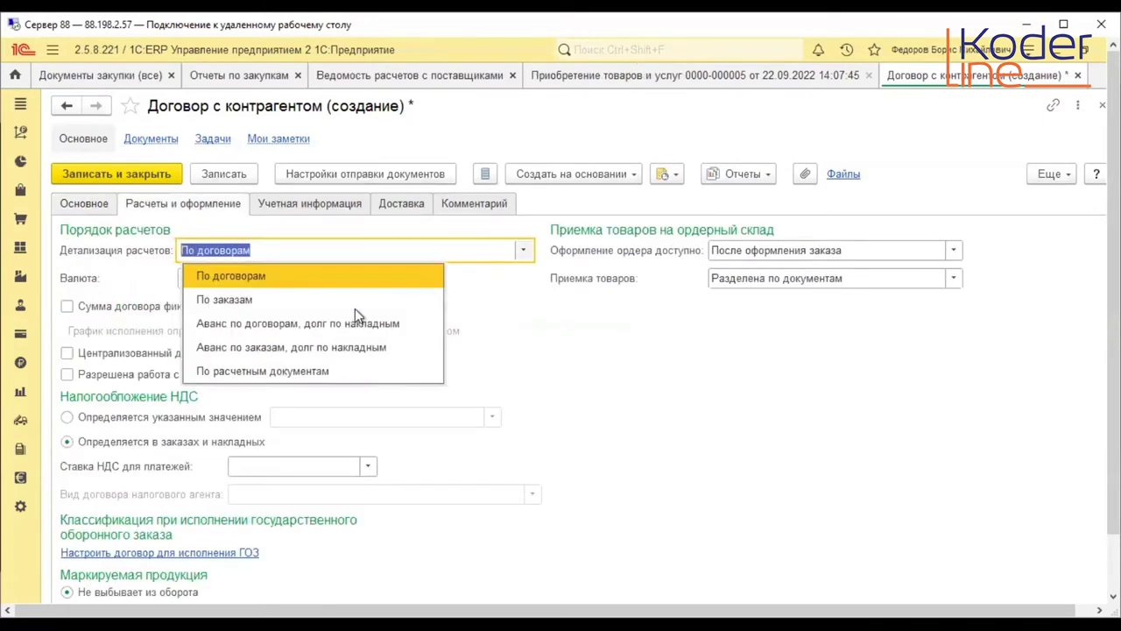
click(314, 374)
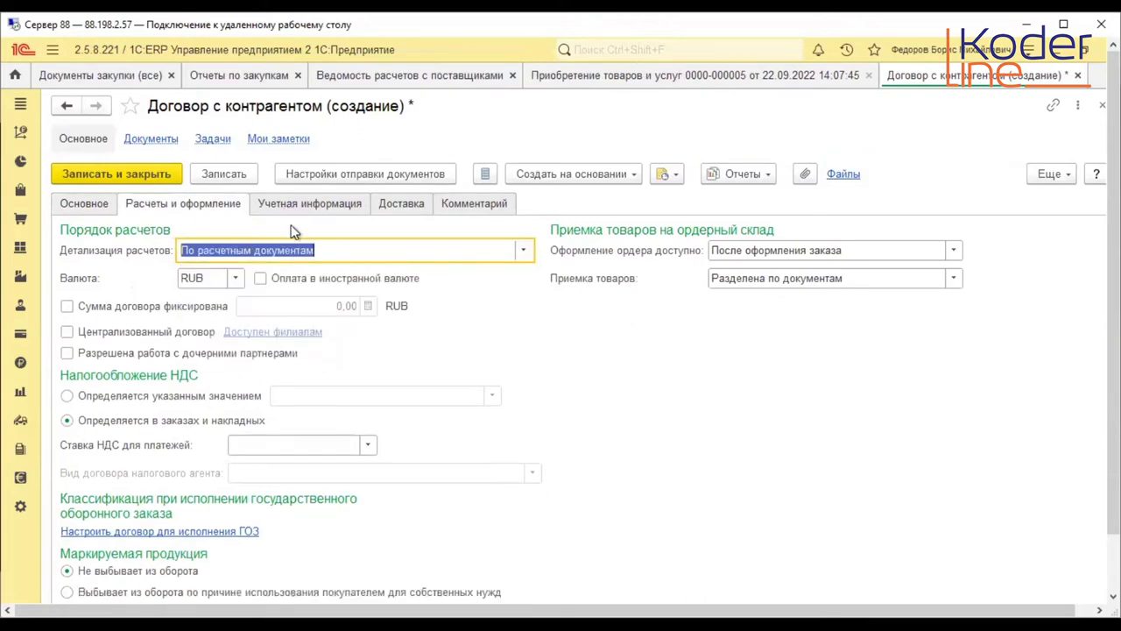
click(108, 172)
- Post the receipt under contract 12 and regenerate the supplier settlements report to examine its settlement object
double_click(403, 245)
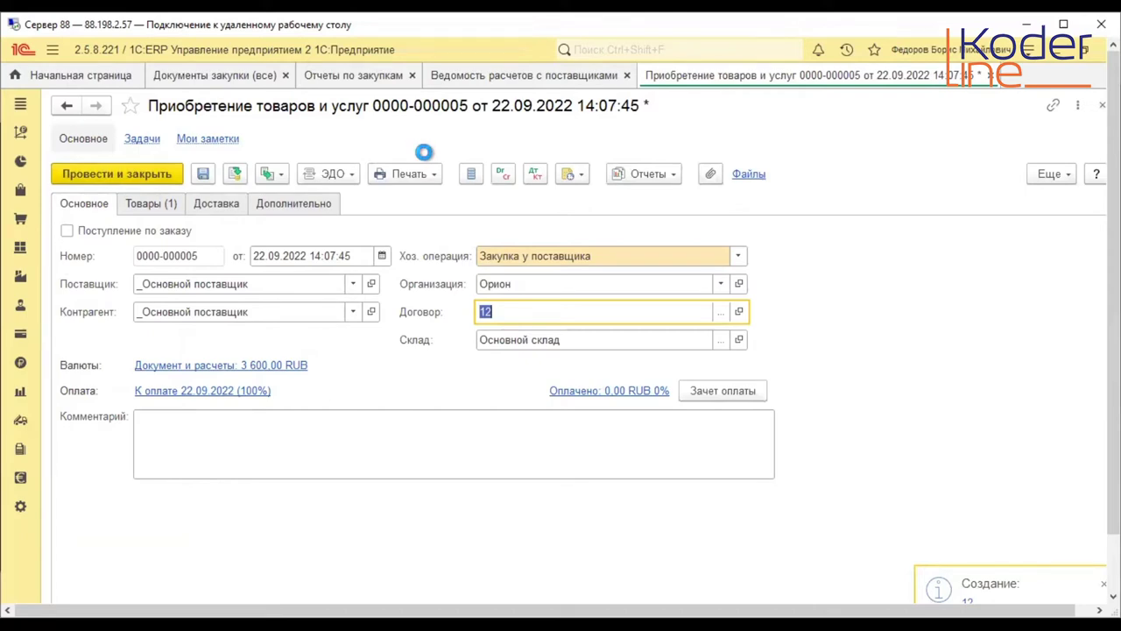
click(537, 75)
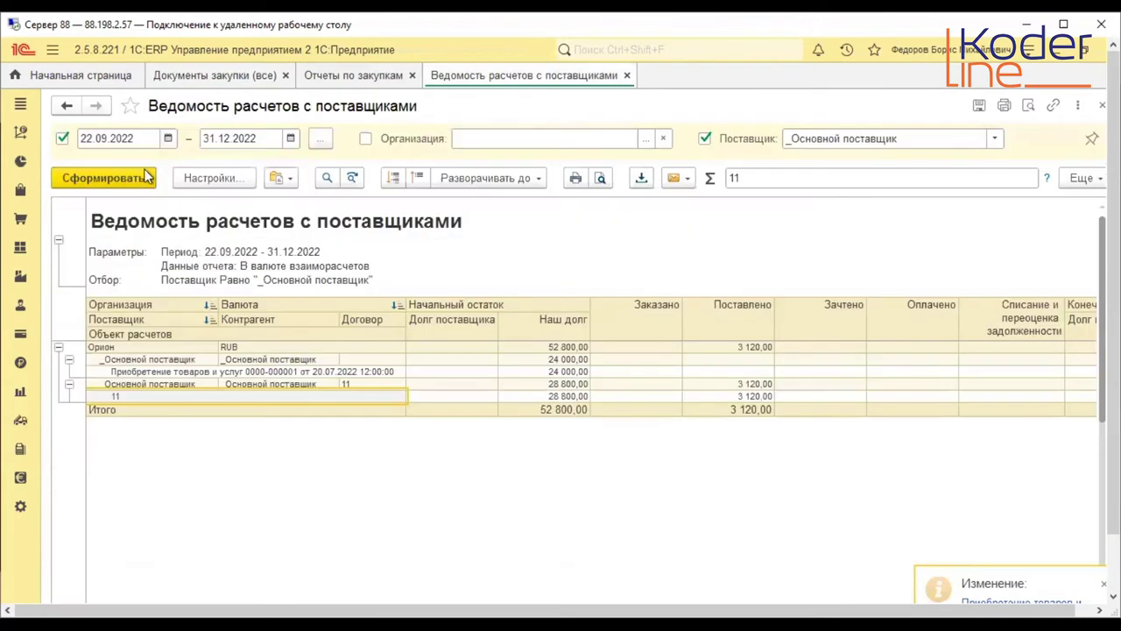
click(136, 171)
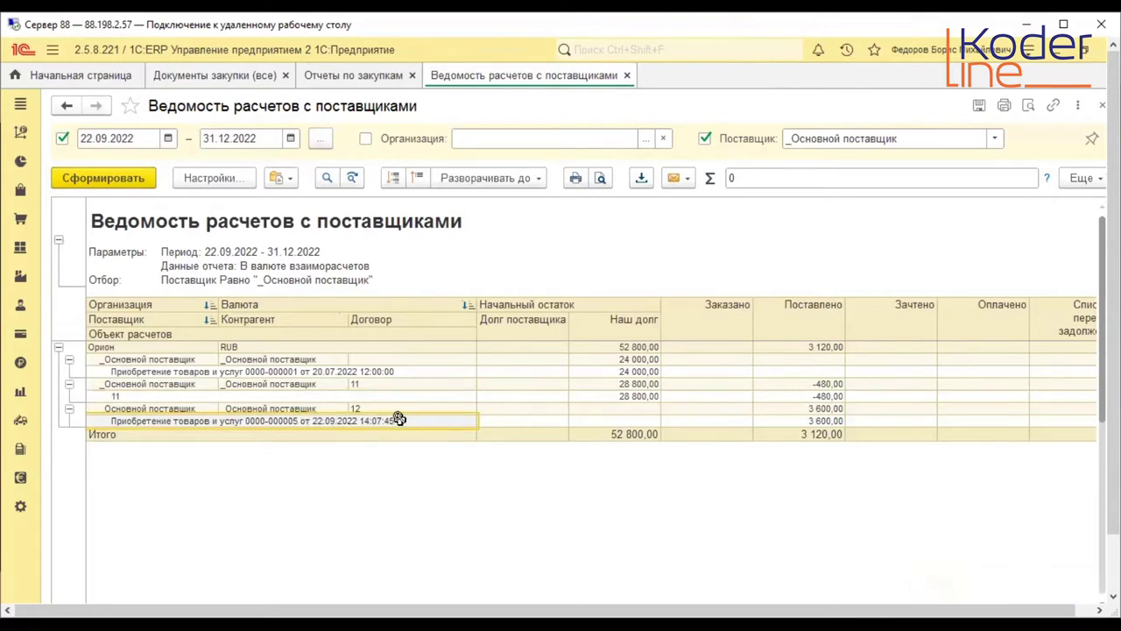
drag(525, 418, 425, 422)
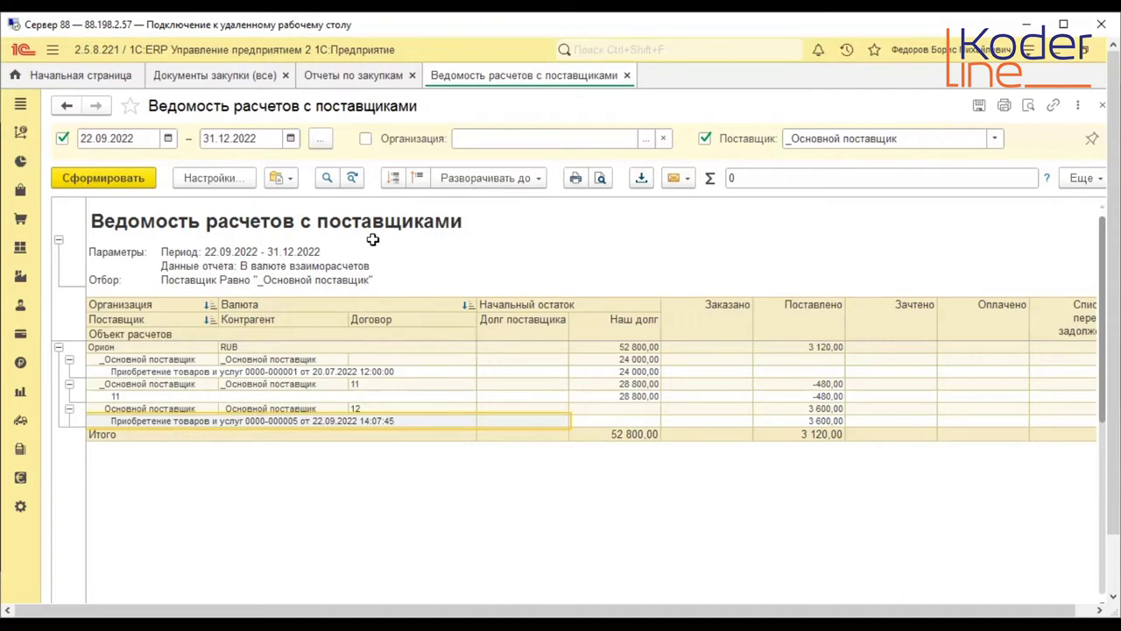
- Reopen the goods receipt dated 22.09.2022 14:07 and create a "Возврат товаров поставщику" document based on it
click(235, 76)
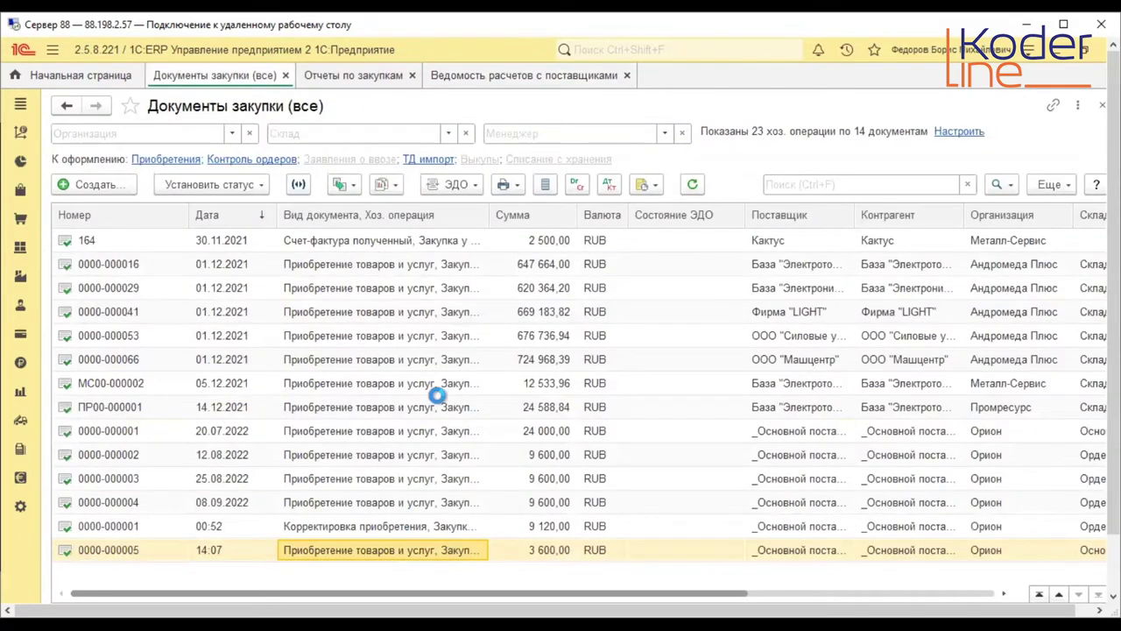
key(Return)
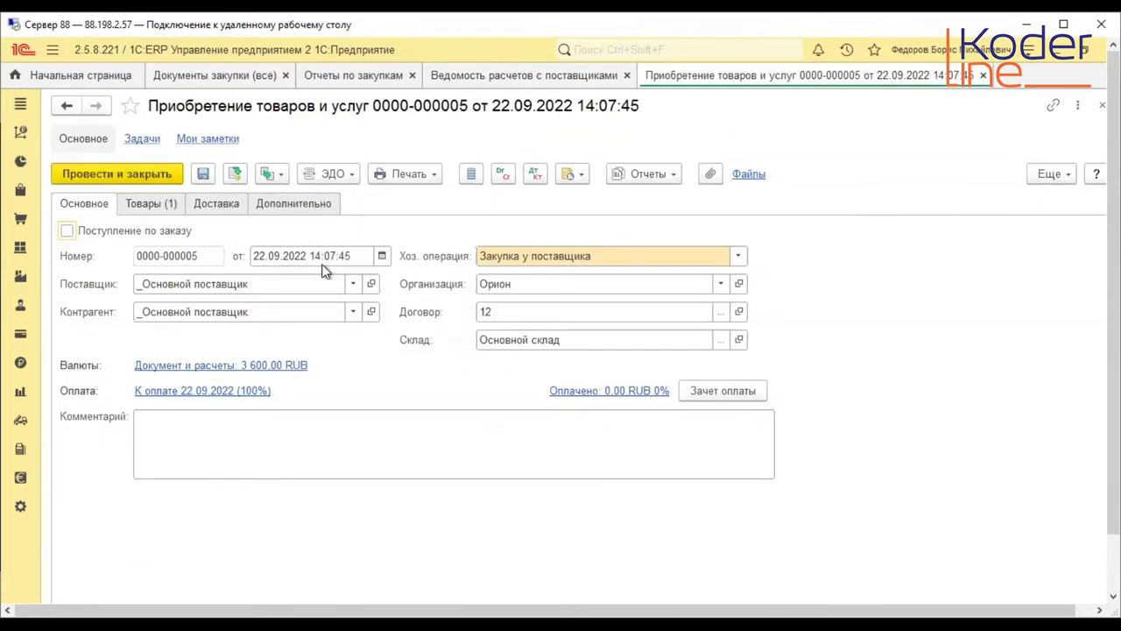
click(151, 203)
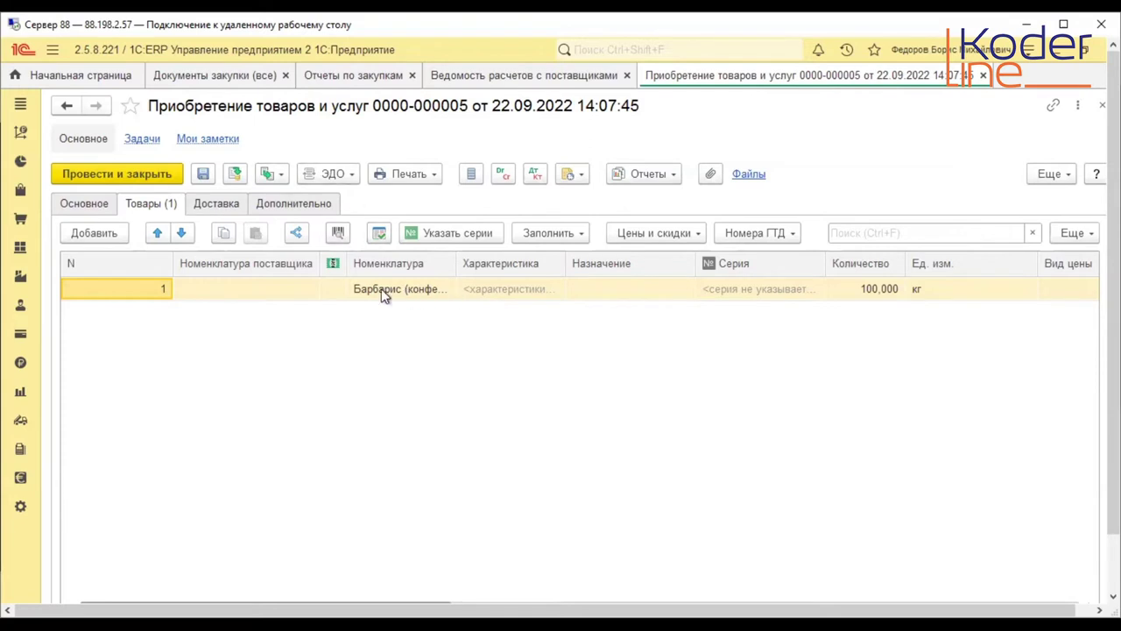
click(275, 175)
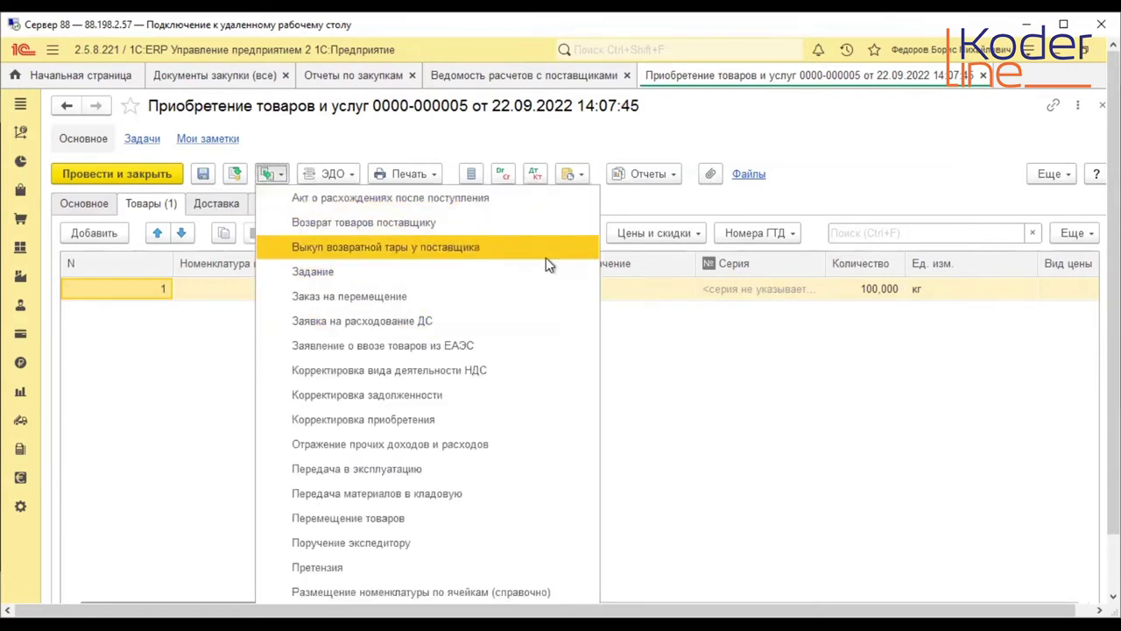
click(428, 230)
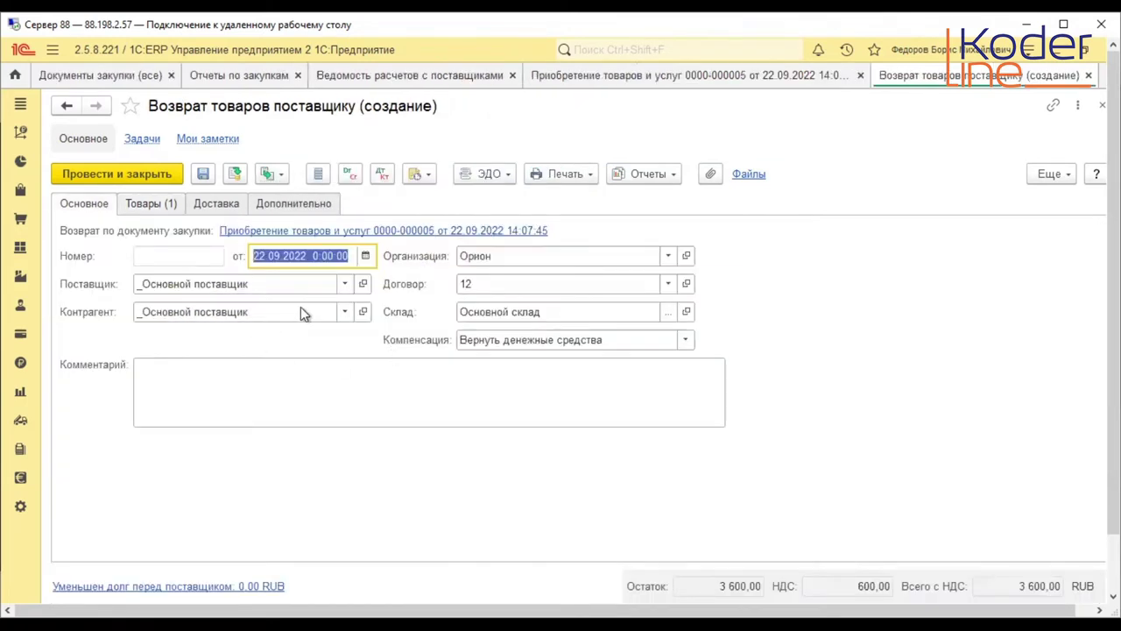
- Set the quantity of the "Барбарис (конфеты)" line in the supplier return to 20,000 and review the line's amounts and the main details
click(160, 210)
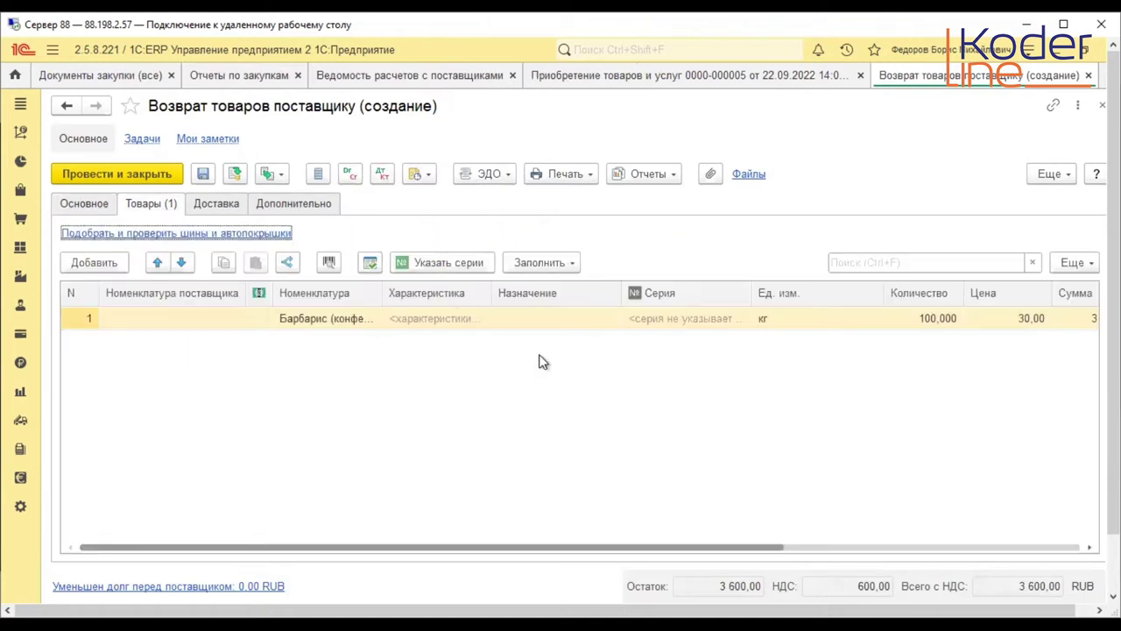
double_click(940, 318)
text(20)
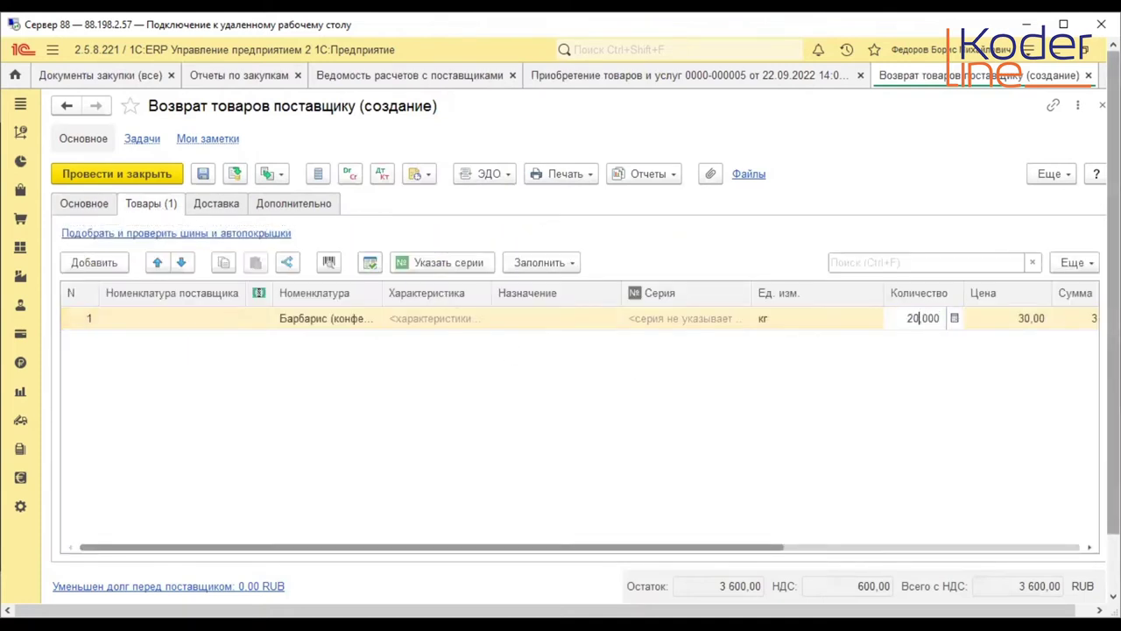
key(Return)
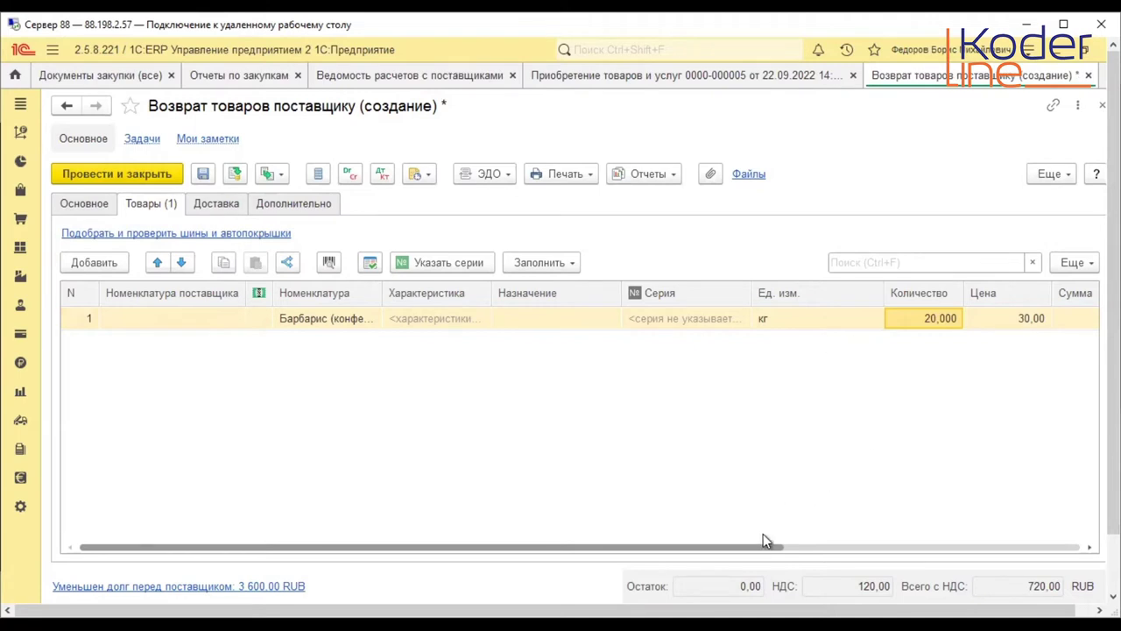
drag(763, 541, 1060, 540)
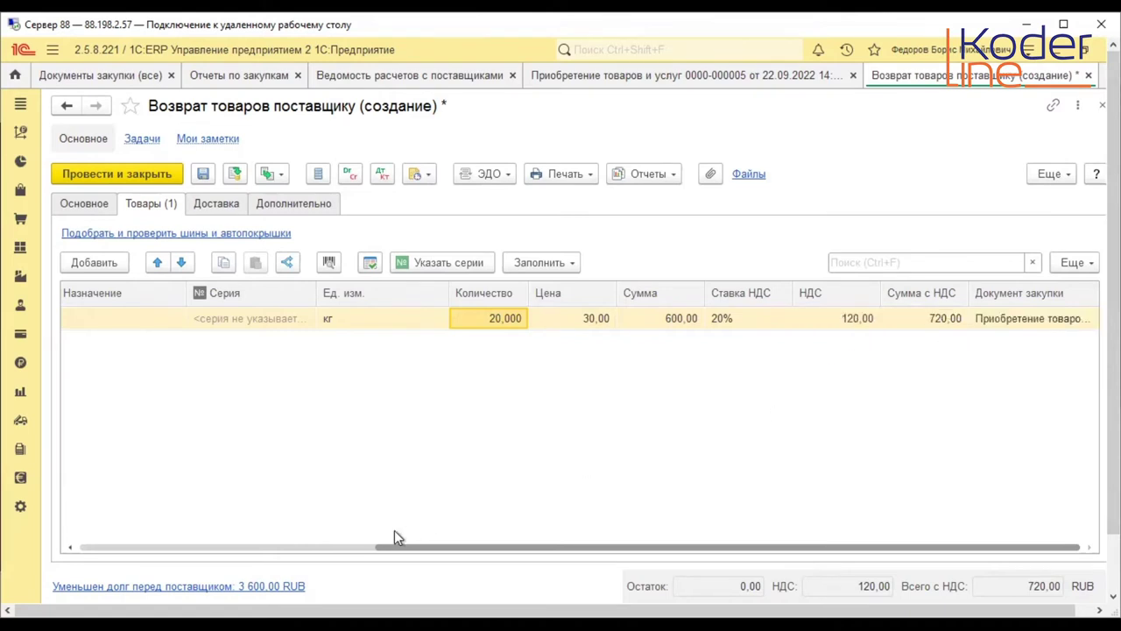
drag(394, 533, 53, 533)
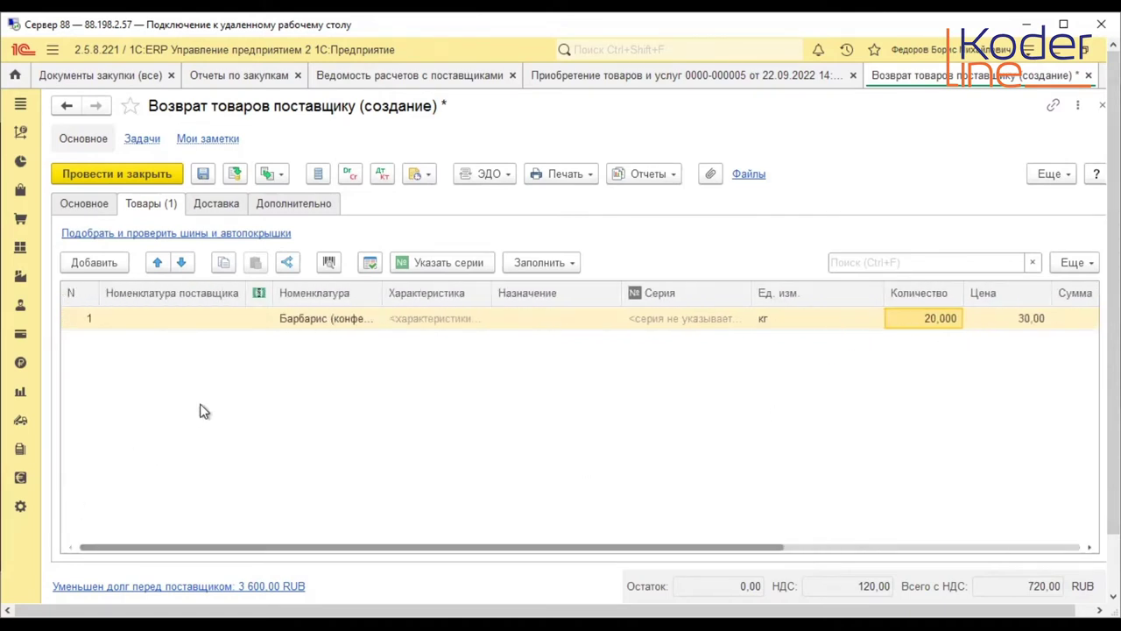
click(87, 205)
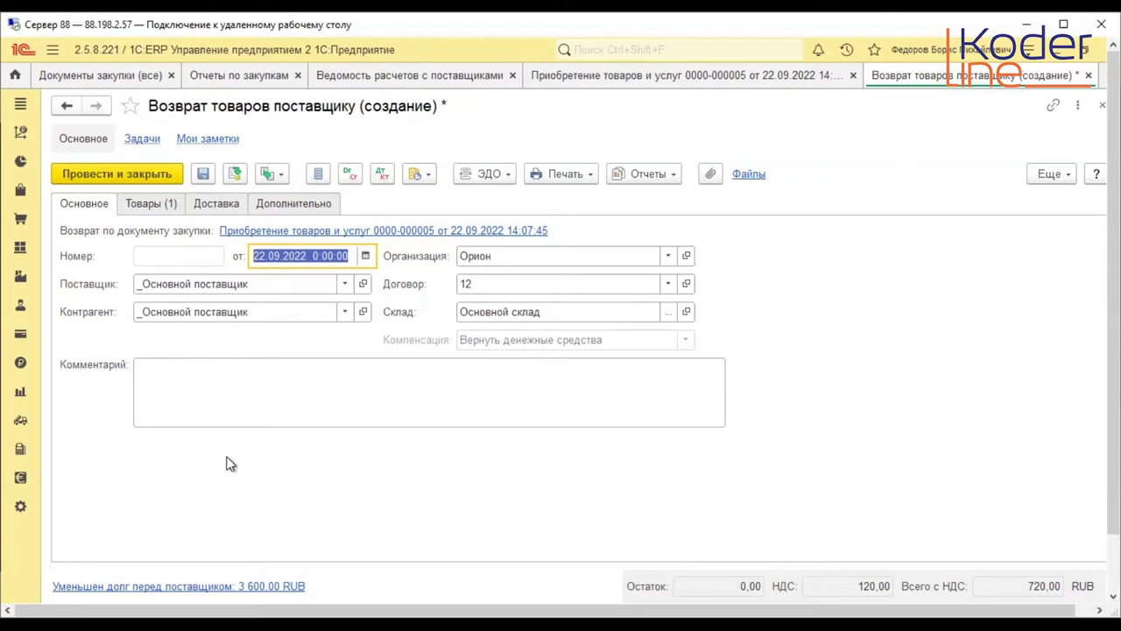
- Post and close the supplier return and regenerate the "Ведомость расчетов с поставщиками" report
click(138, 172)
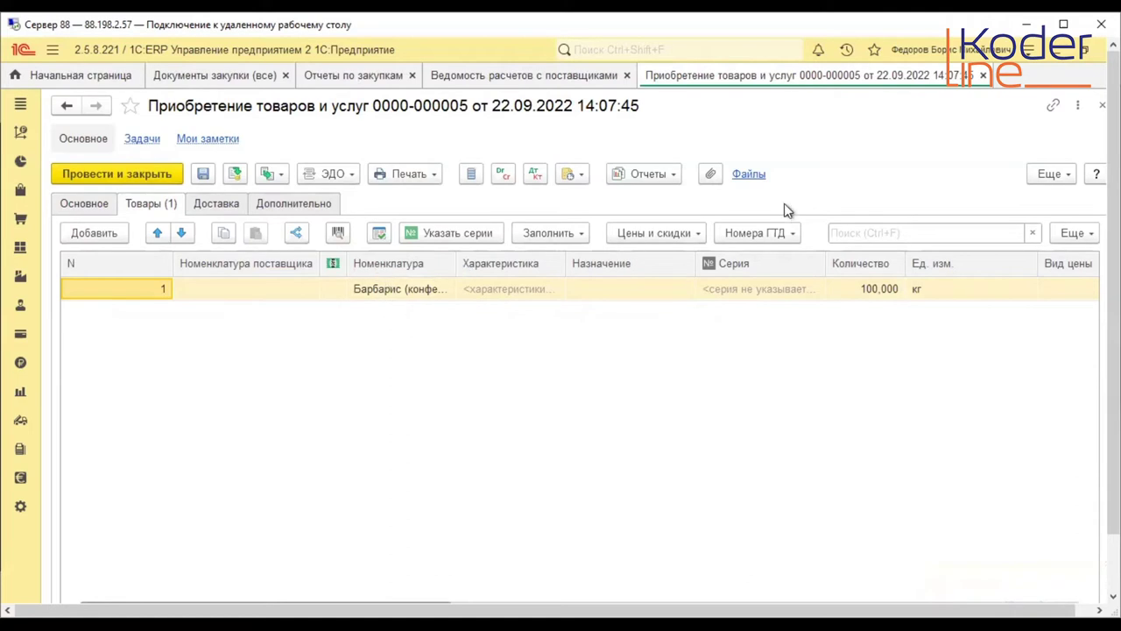
click(525, 76)
click(77, 177)
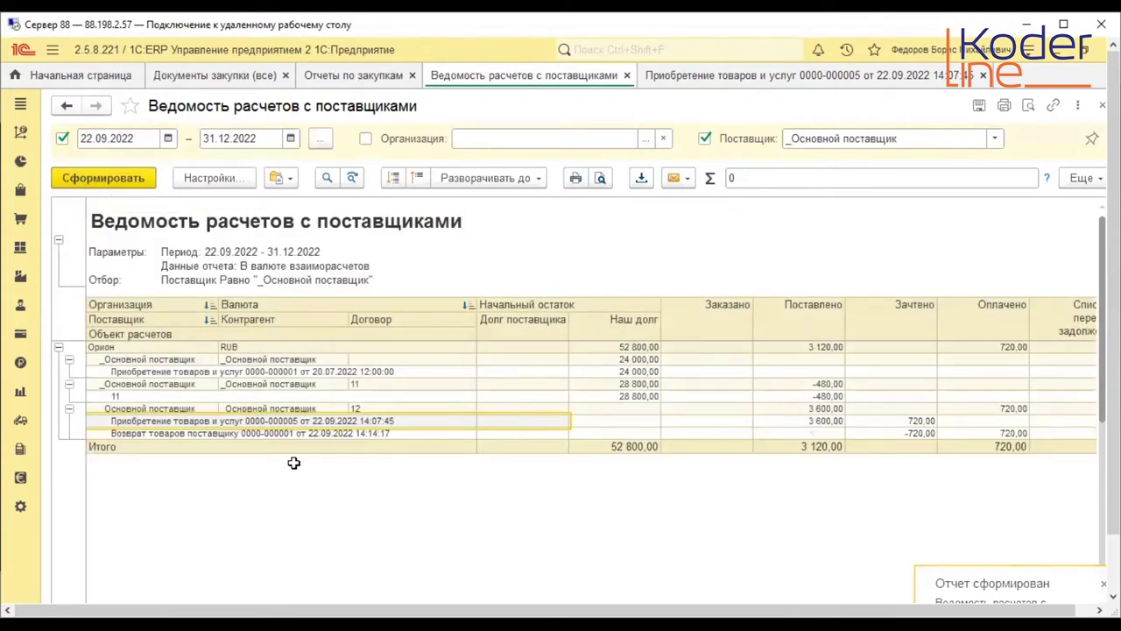
- Examine the offset, paid and closing debt amounts of the receipt and the return under contract 12 in the report
click(642, 503)
scroll(768, 473, right, 5)
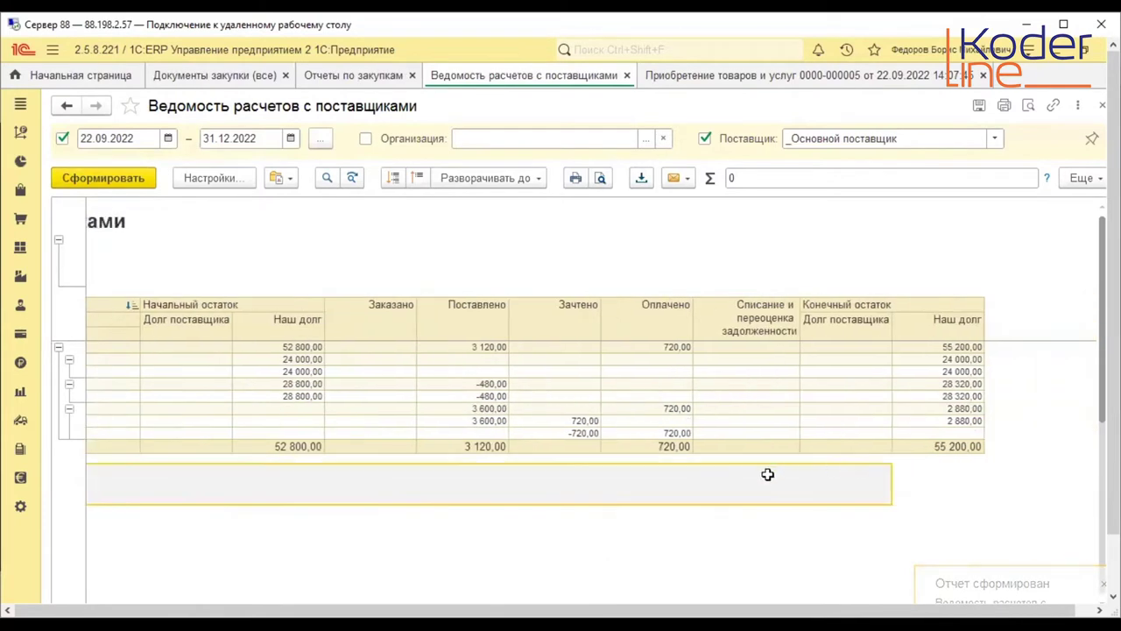
scroll(265, 473, left, 5)
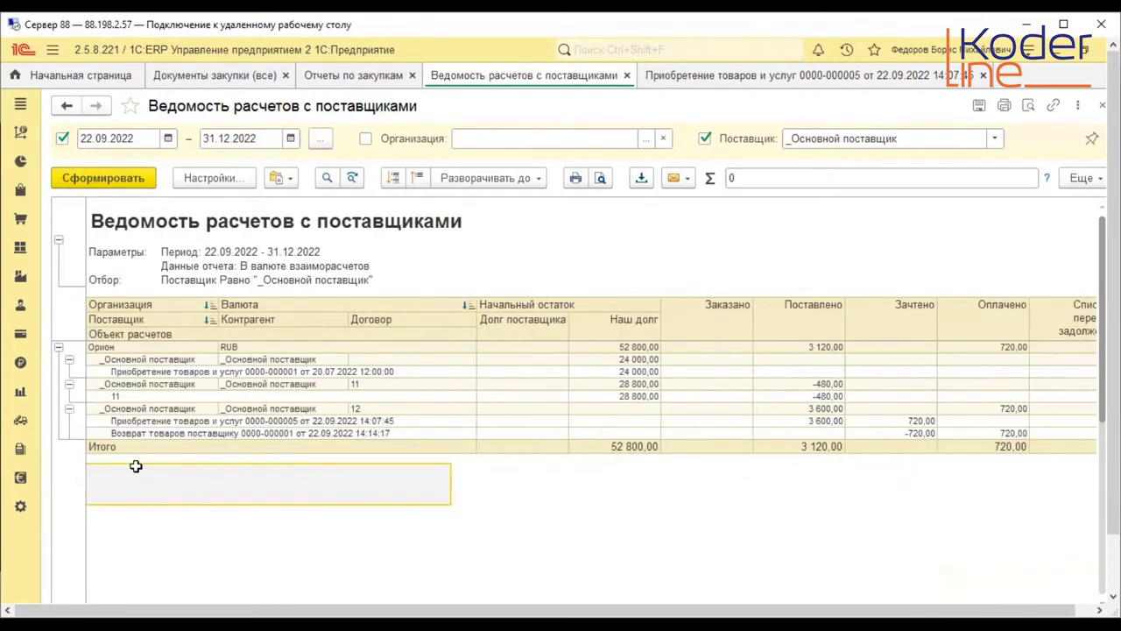
click(181, 434)
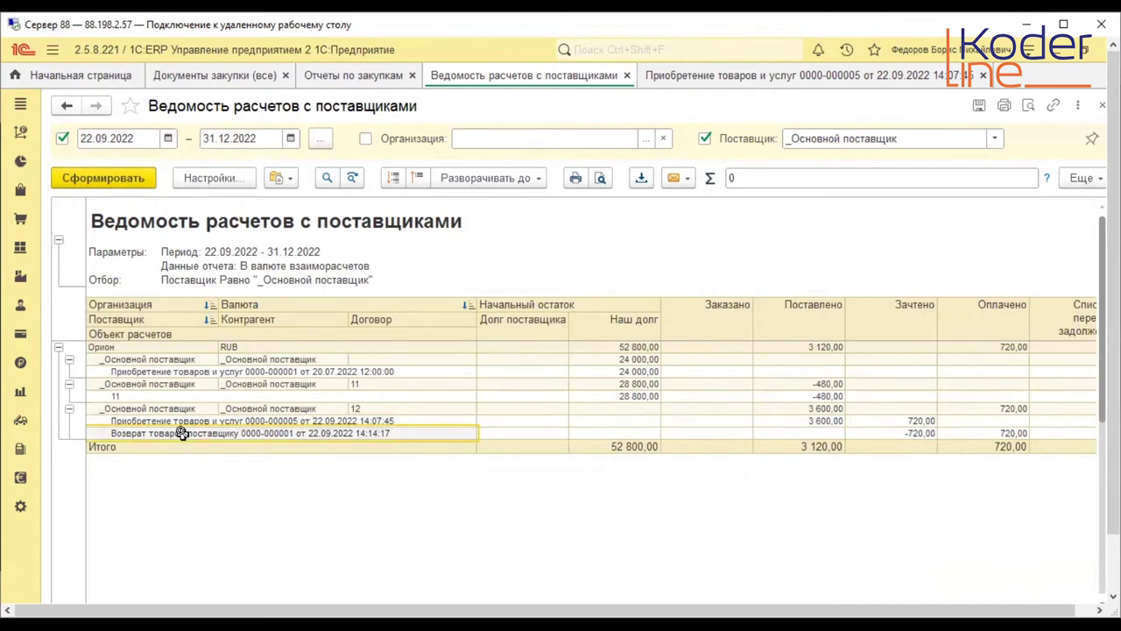
click(914, 434)
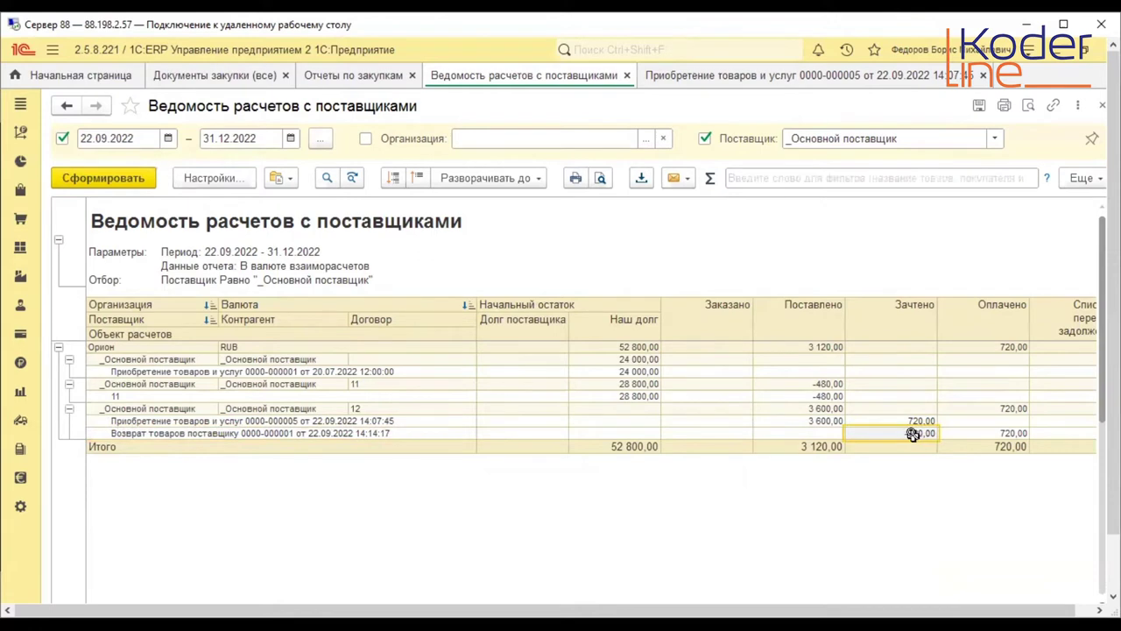
click(255, 433)
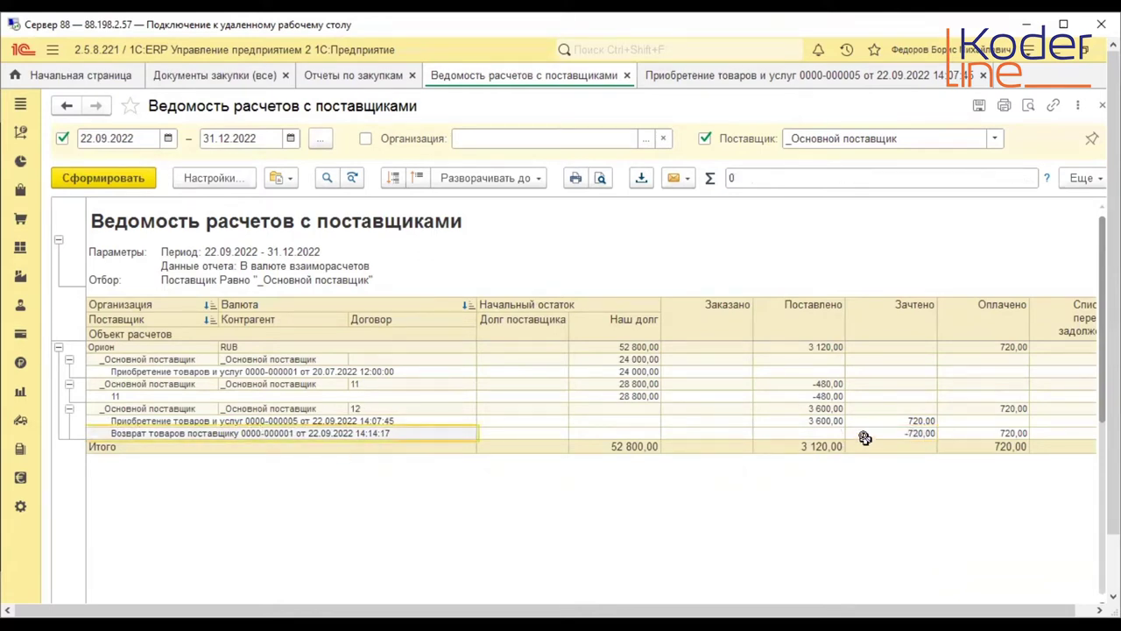
click(934, 518)
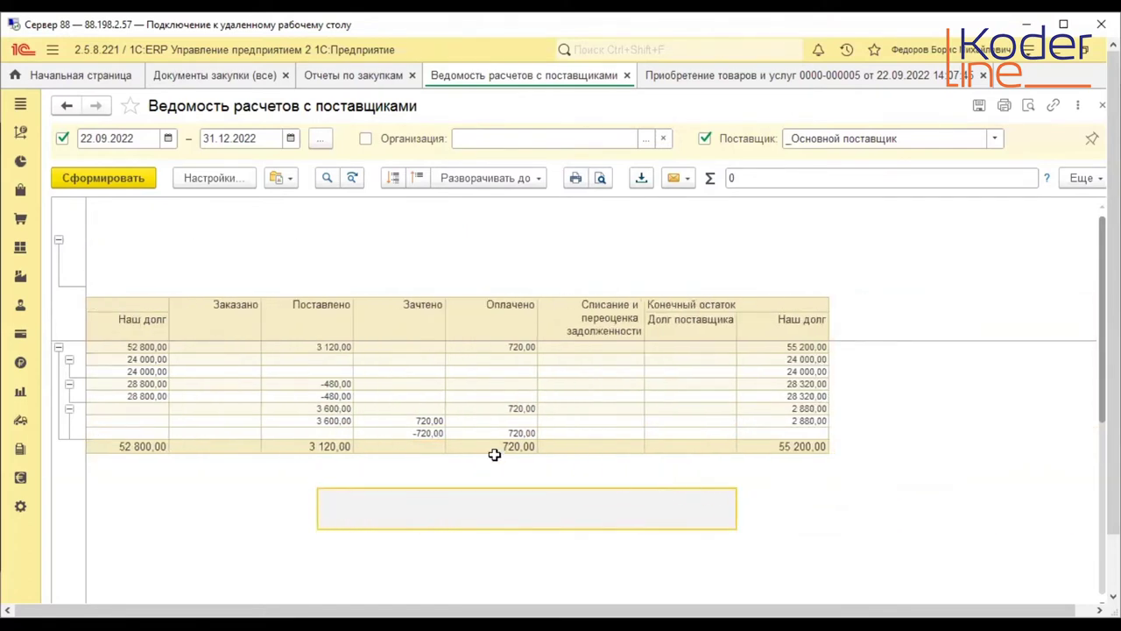
click(513, 409)
click(328, 409)
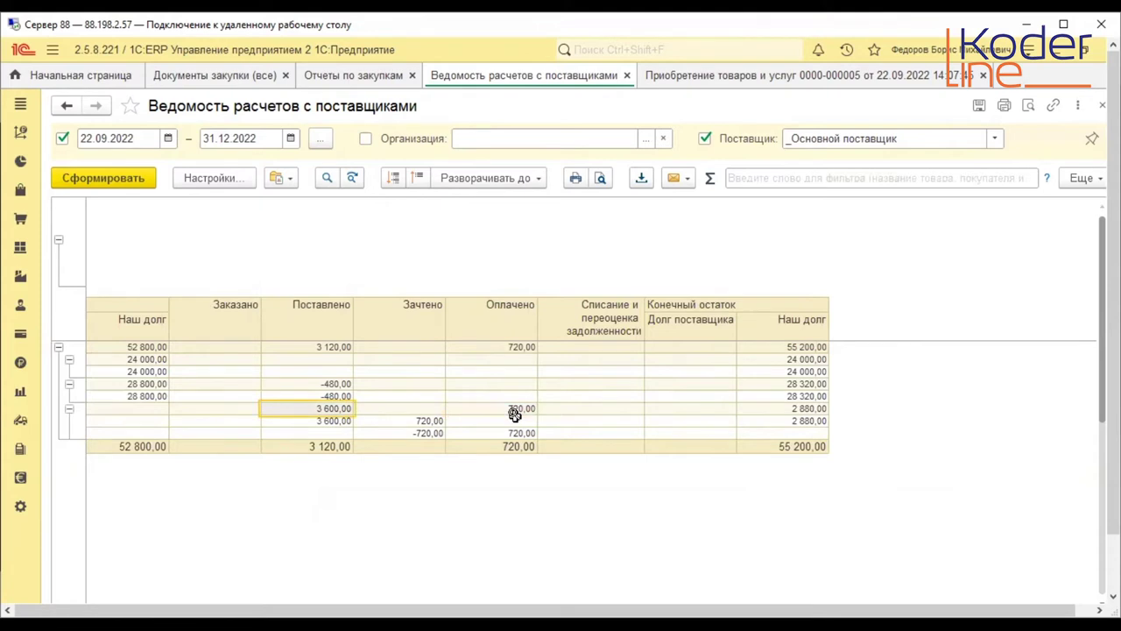
drag(548, 408, 500, 408)
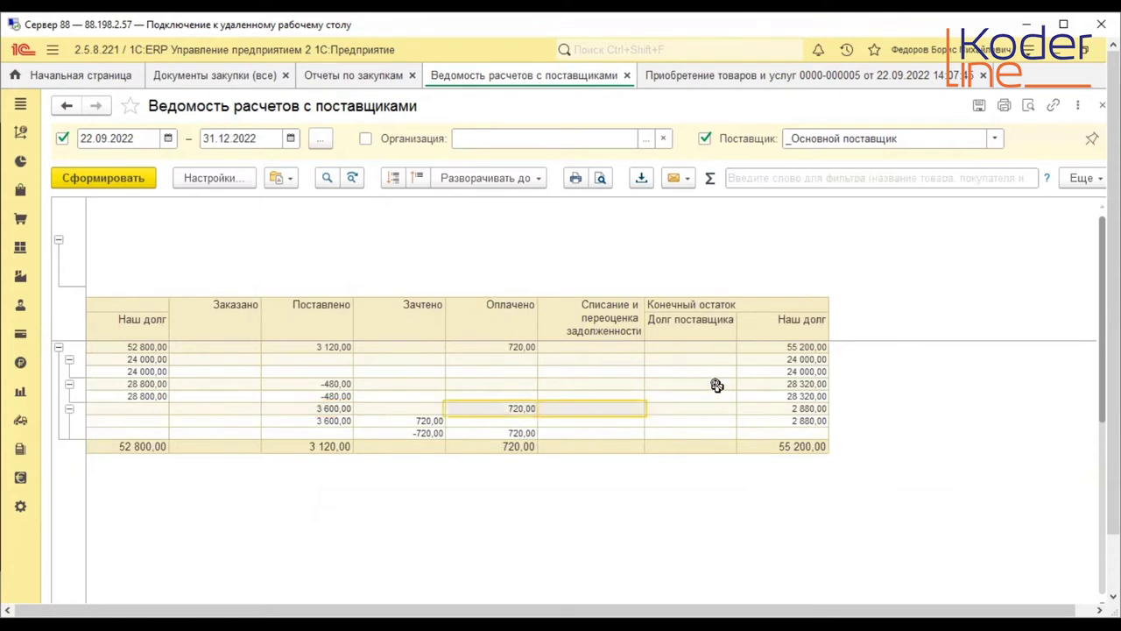
click(531, 406)
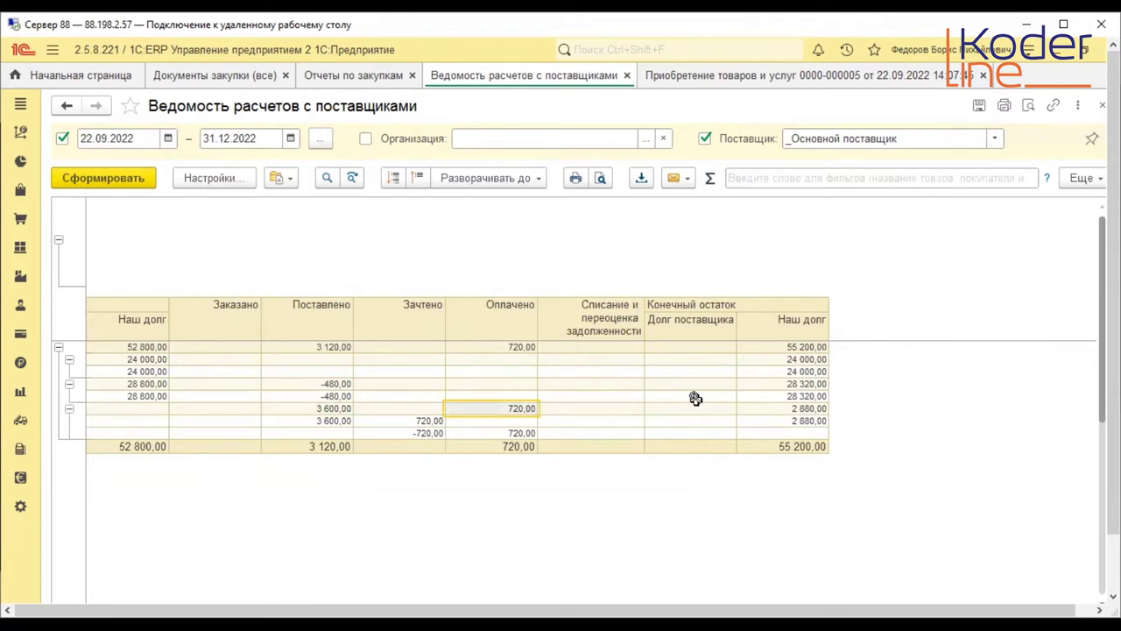
click(430, 480)
- Open the supplier return dated 22.09.2022 14:14:17 from its settlement object row under contract 12 in the report
click(155, 432)
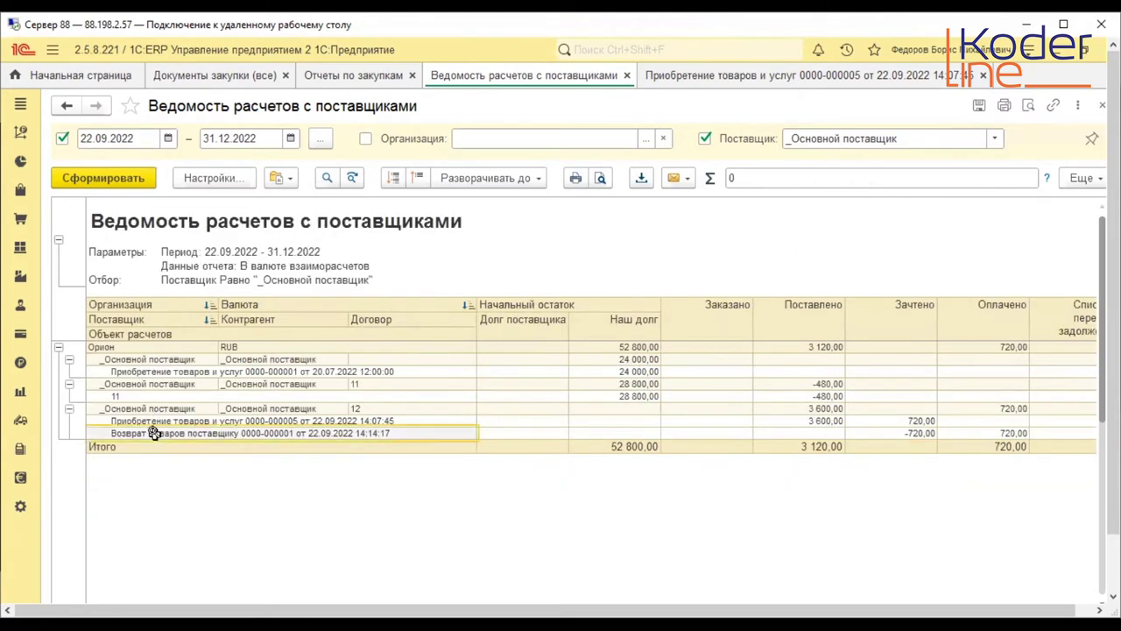
right_click(154, 432)
key(Escape)
right_click(124, 432)
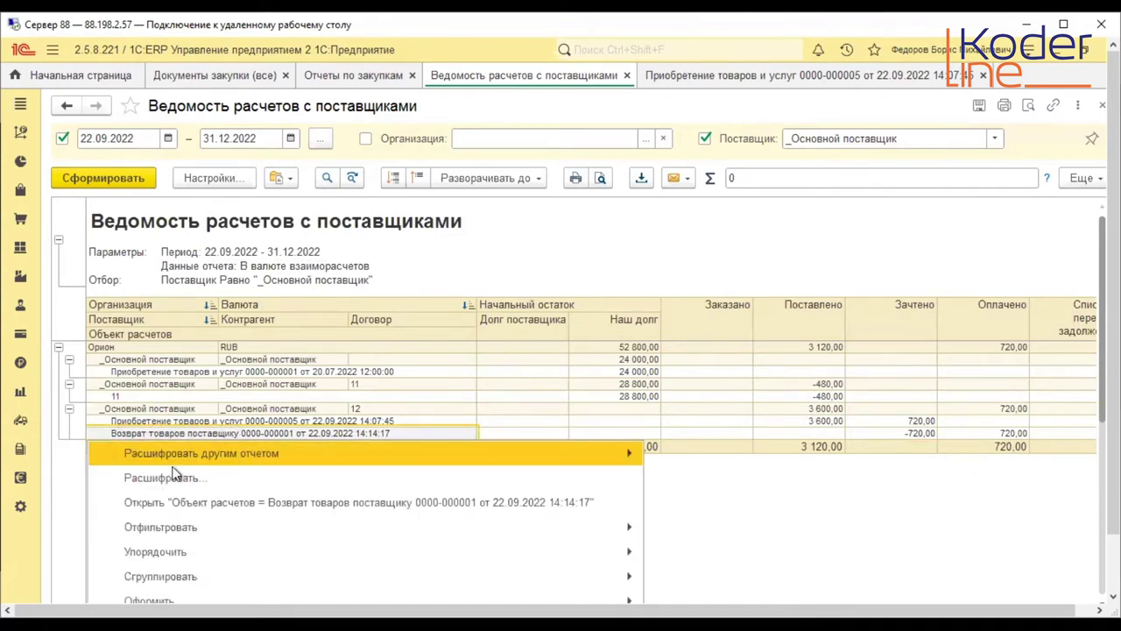
key(Escape)
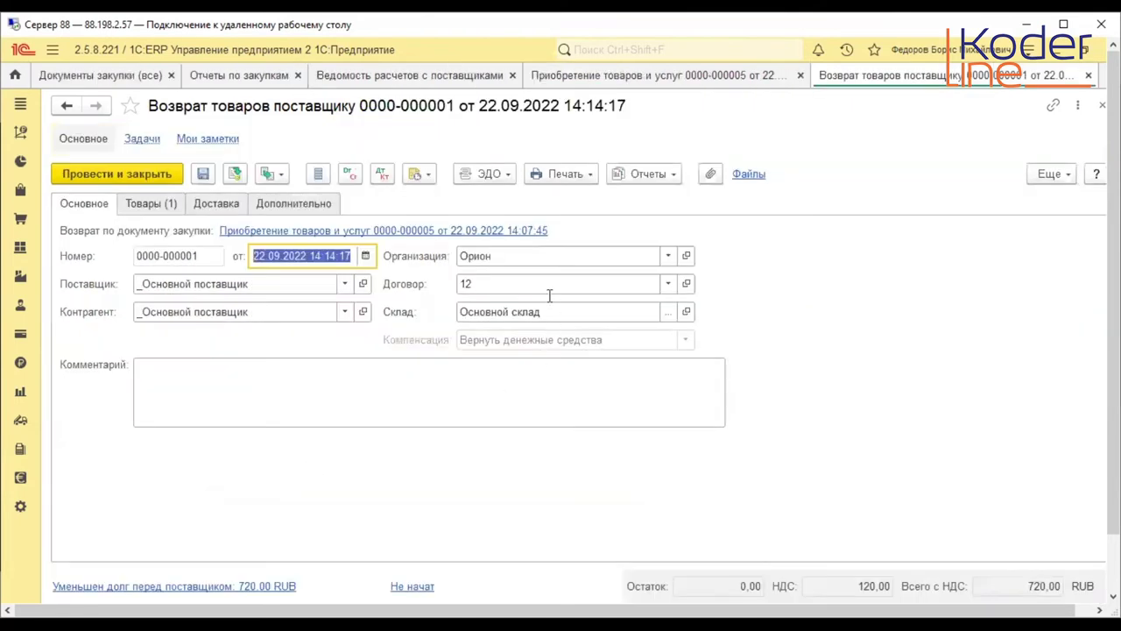
- Delete the goods receipt line from the supplier return's "Взаиморасчеты" table and confirm the change
click(173, 586)
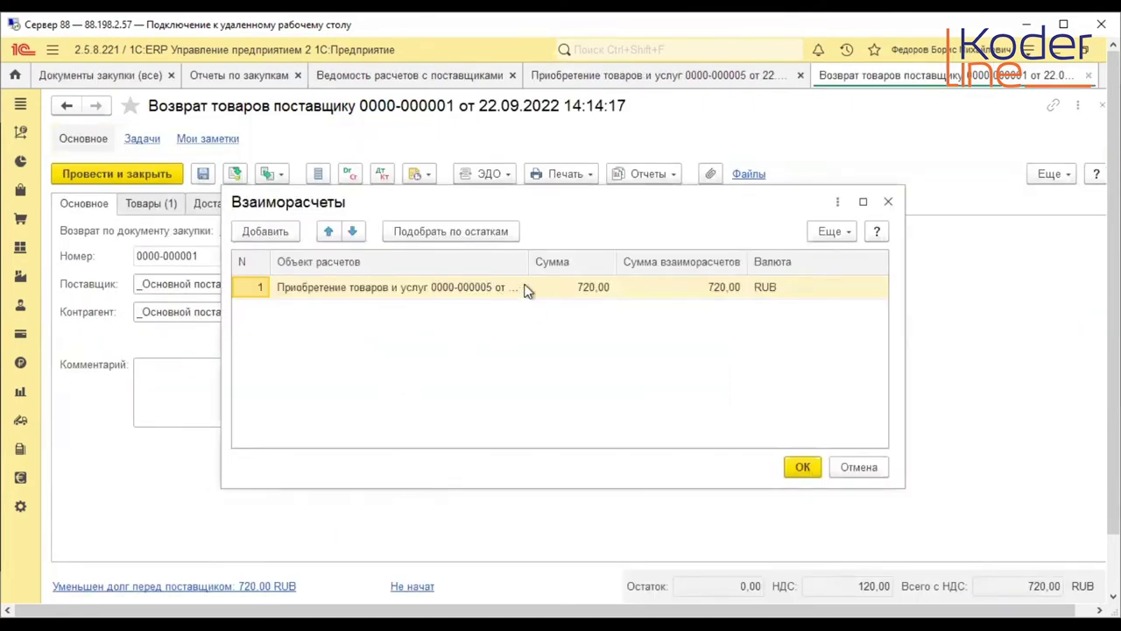
right_click(382, 285)
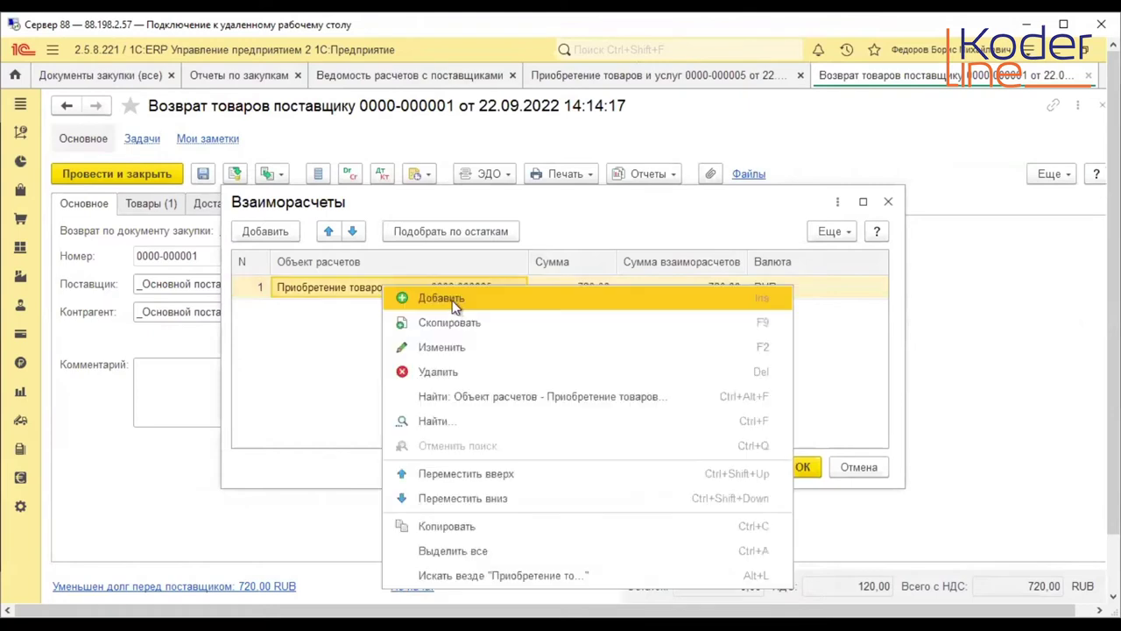
click(434, 371)
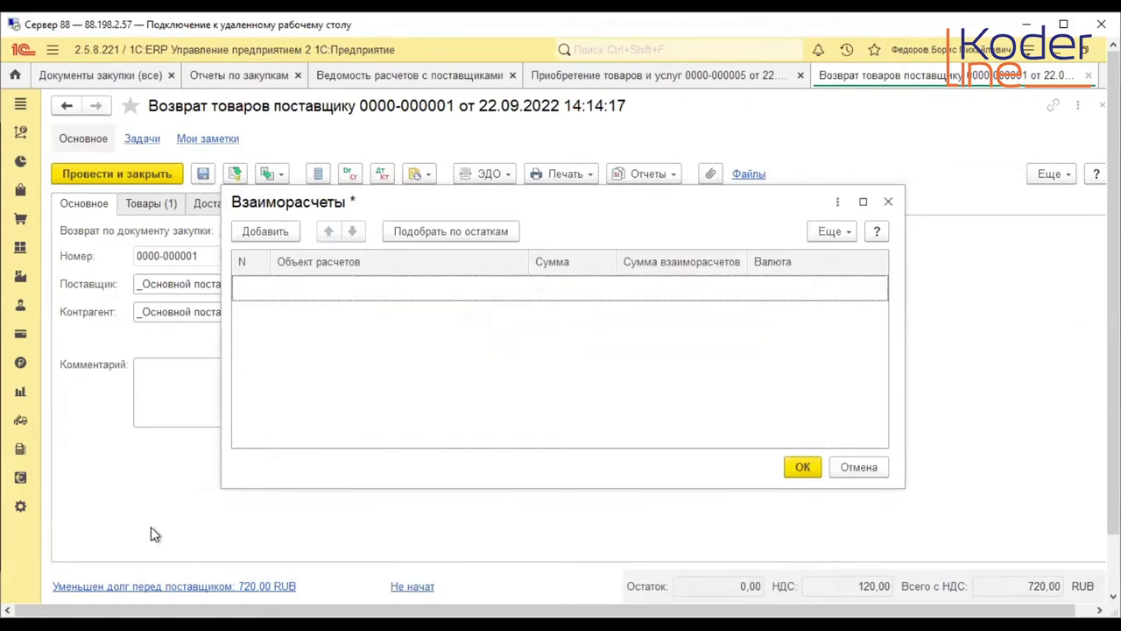
click(794, 467)
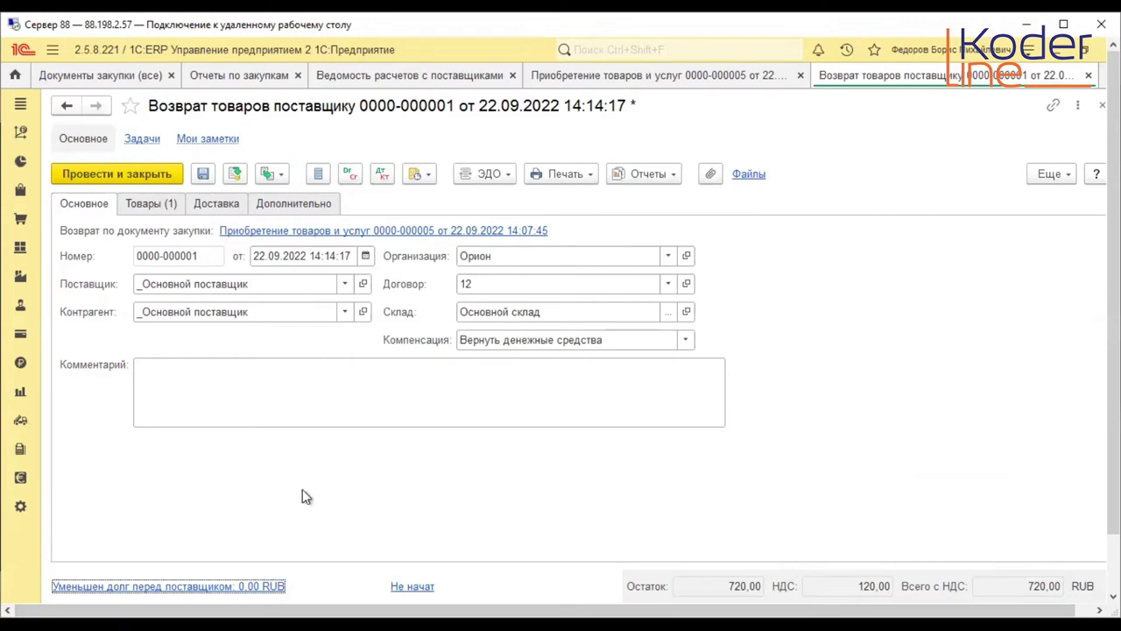
- Post the return with "Компенсация" kept at "Вернуть денежные средства" and regenerate the supplier settlements report
click(688, 341)
click(774, 311)
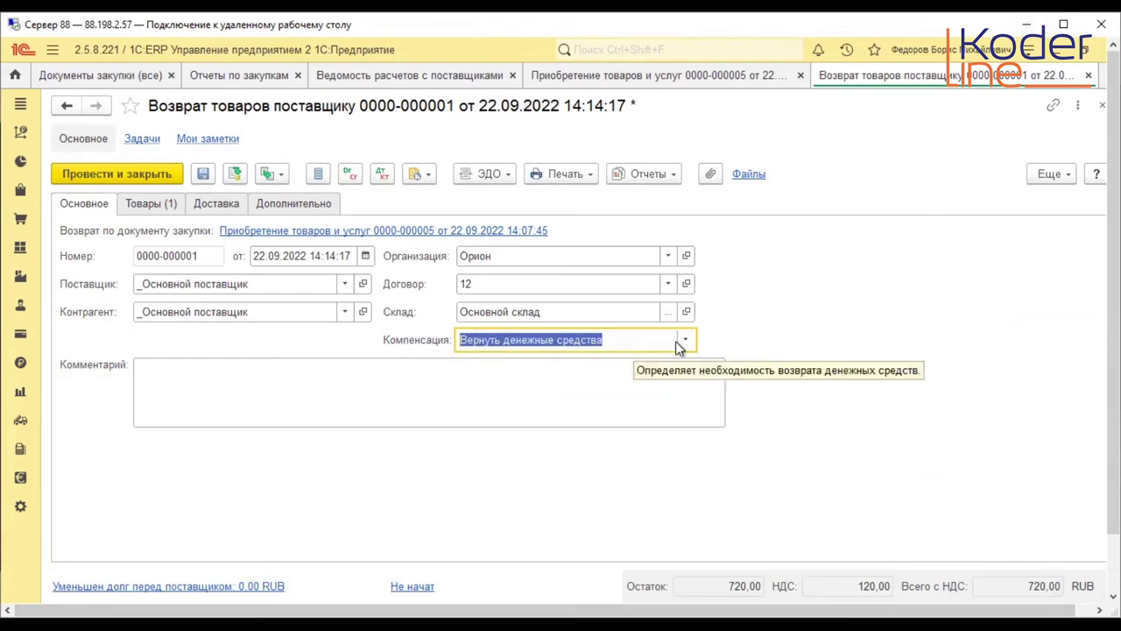
click(511, 390)
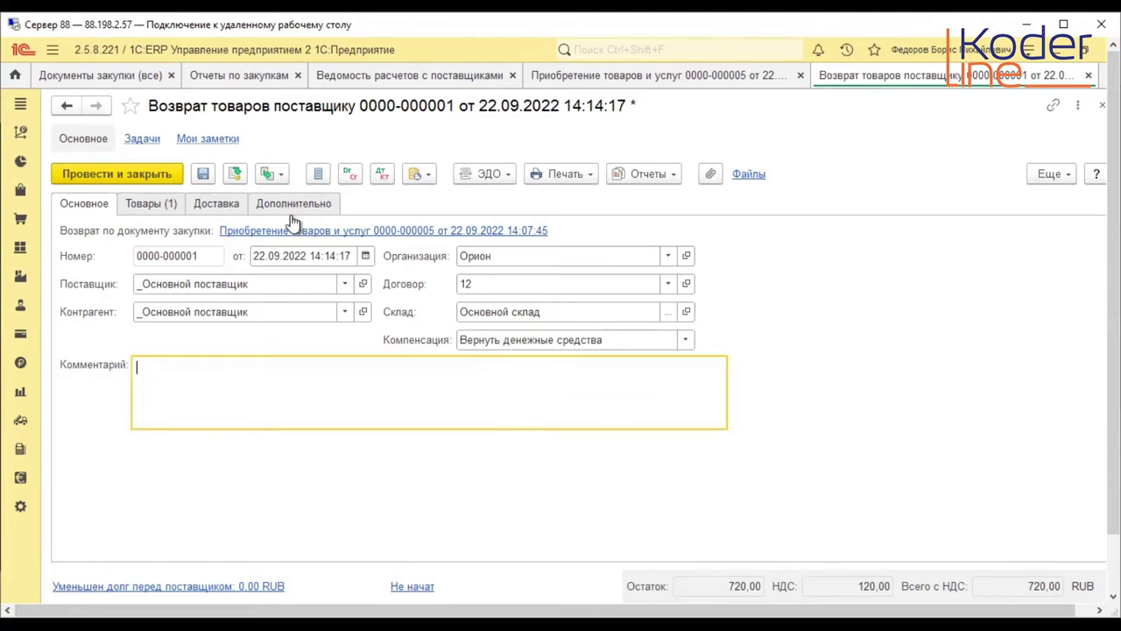
click(237, 177)
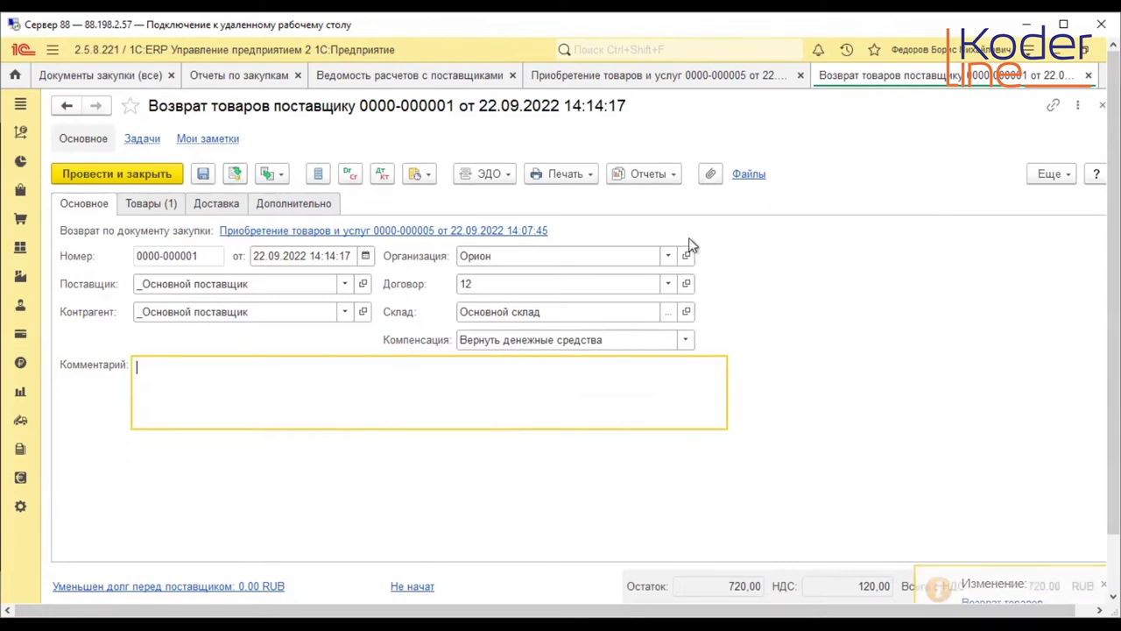
click(385, 75)
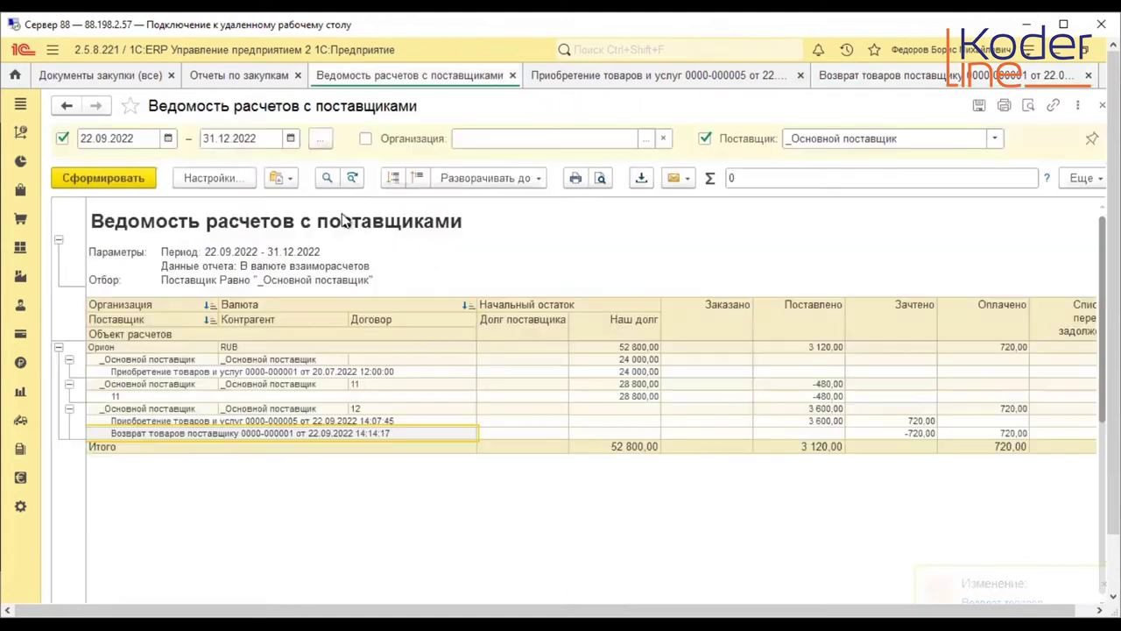
click(98, 179)
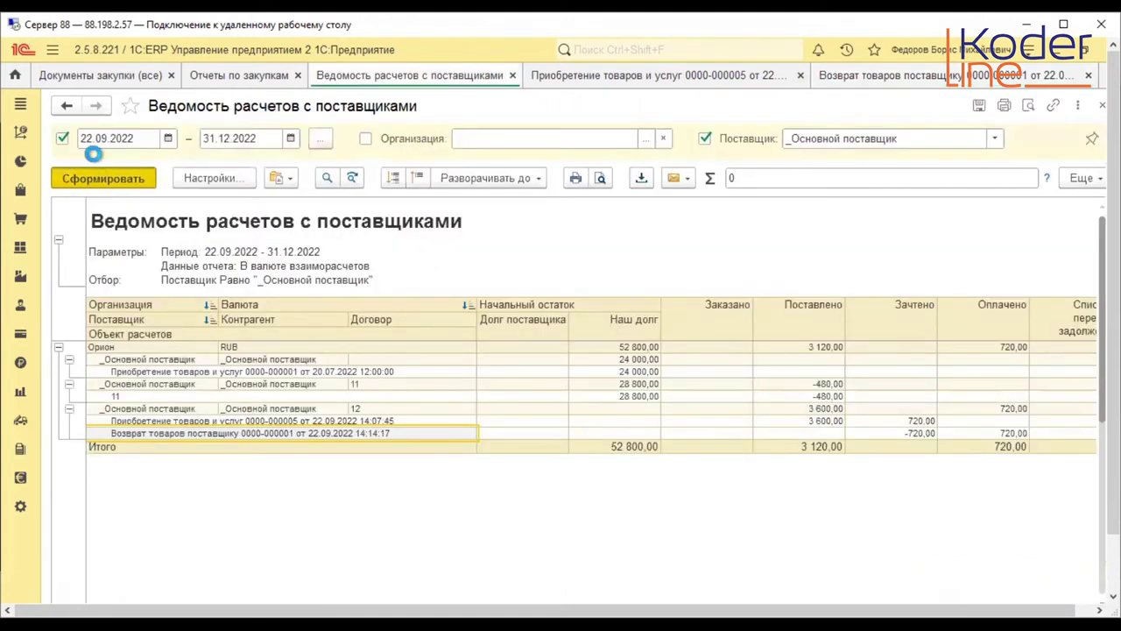
- Examine the receipt and return rows under contract 12 in the report, comparing the delivered, paid and closing balance amounts
click(311, 382)
drag(599, 446, 831, 458)
click(451, 485)
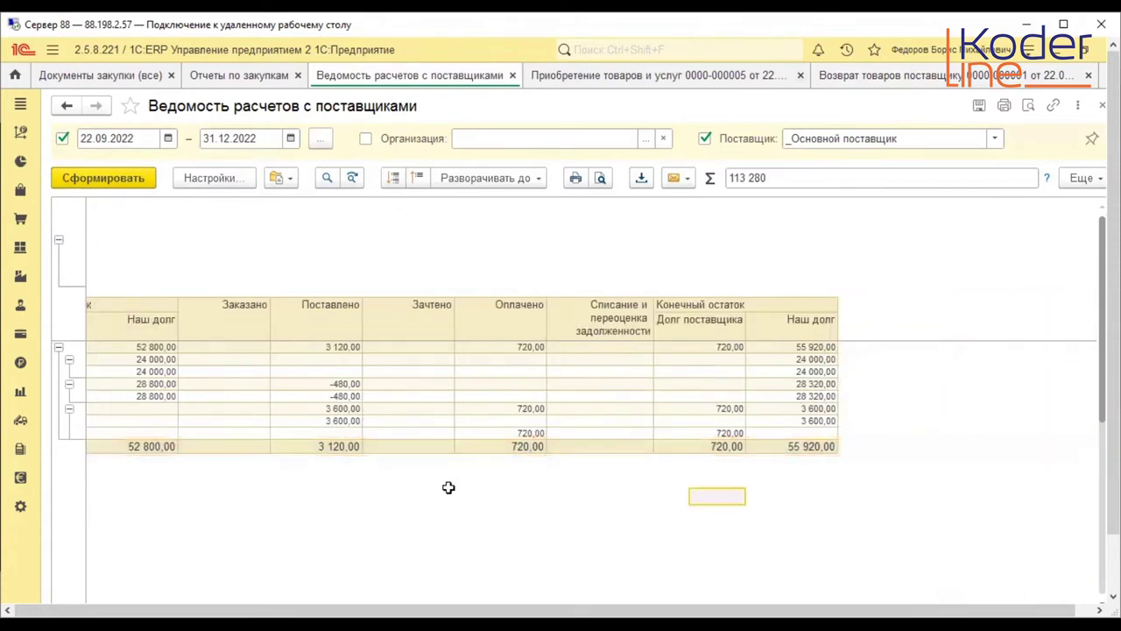
drag(289, 492, 150, 490)
drag(746, 421, 120, 420)
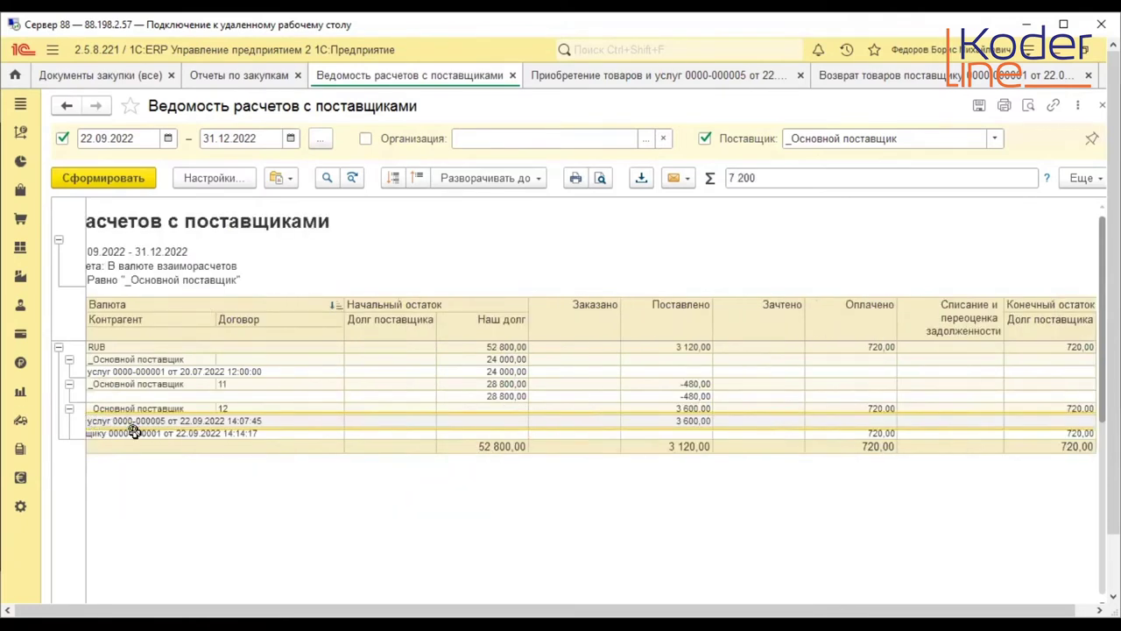
click(179, 419)
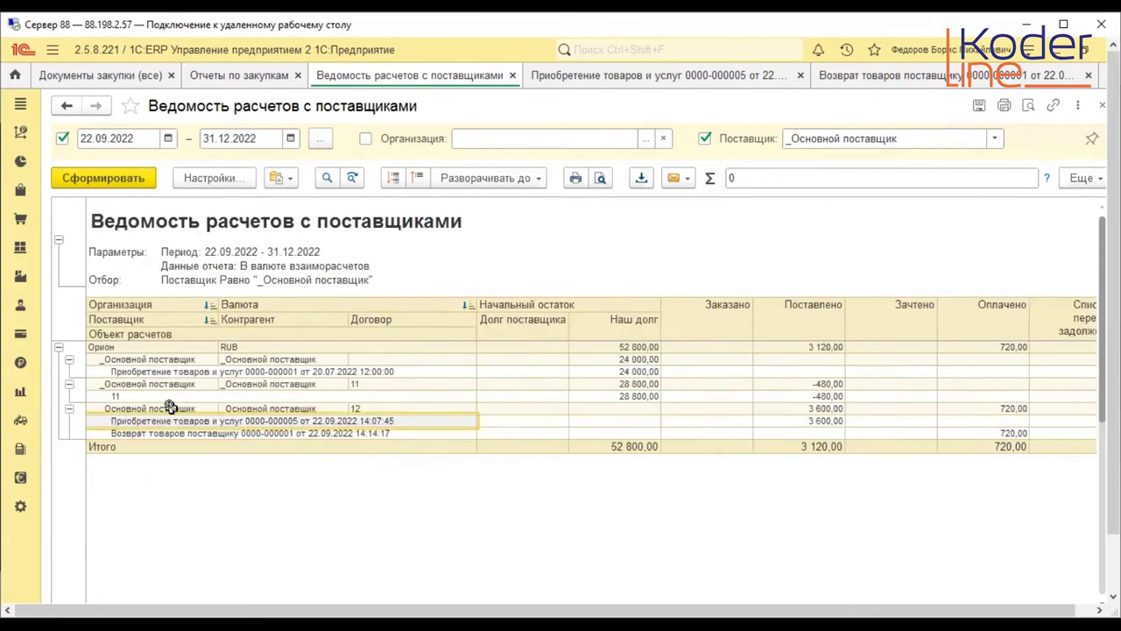
click(1020, 431)
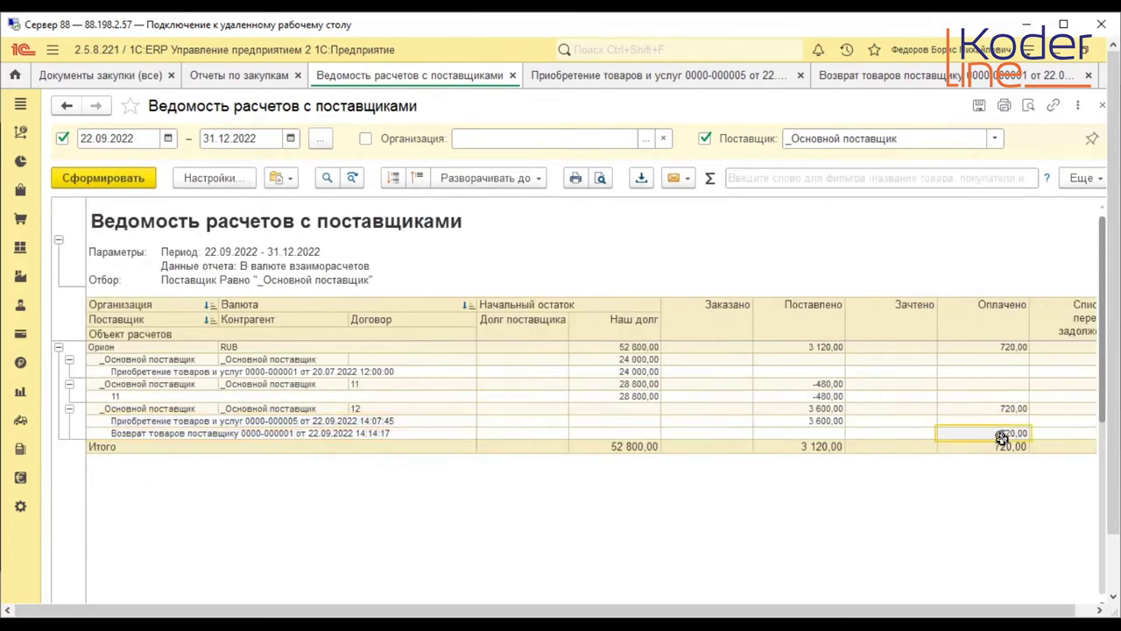
click(1006, 409)
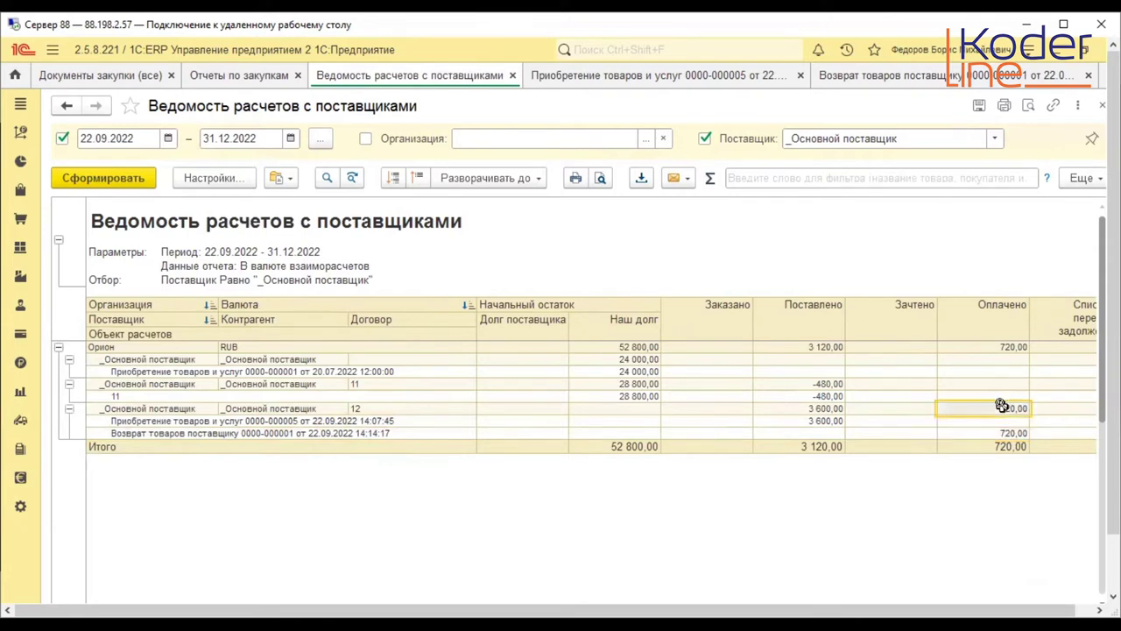
click(324, 432)
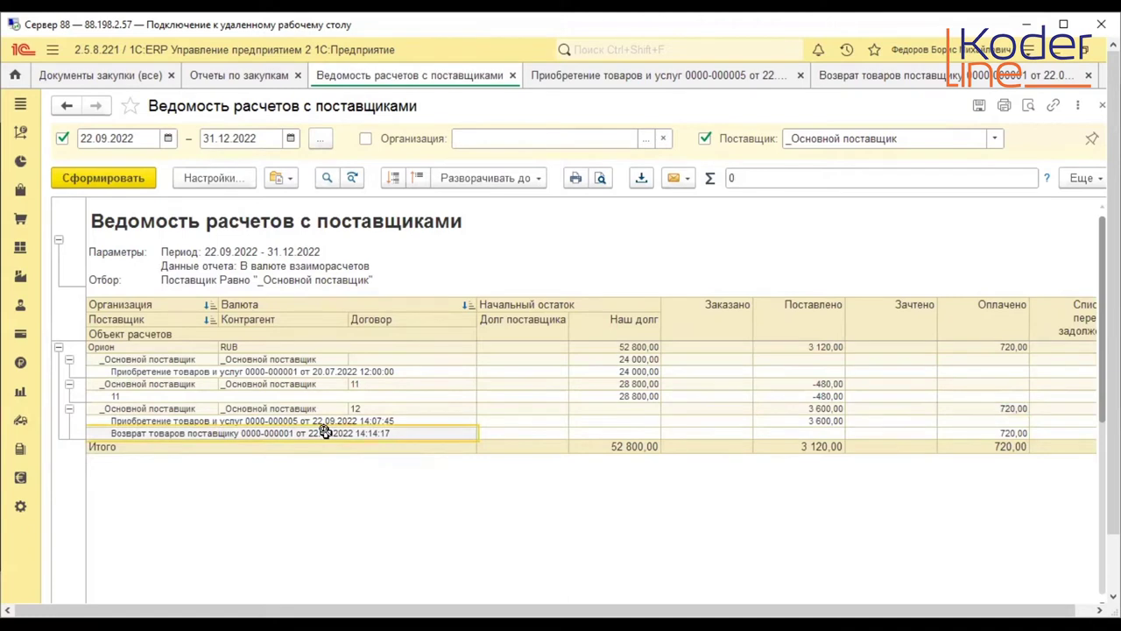
drag(324, 432, 946, 441)
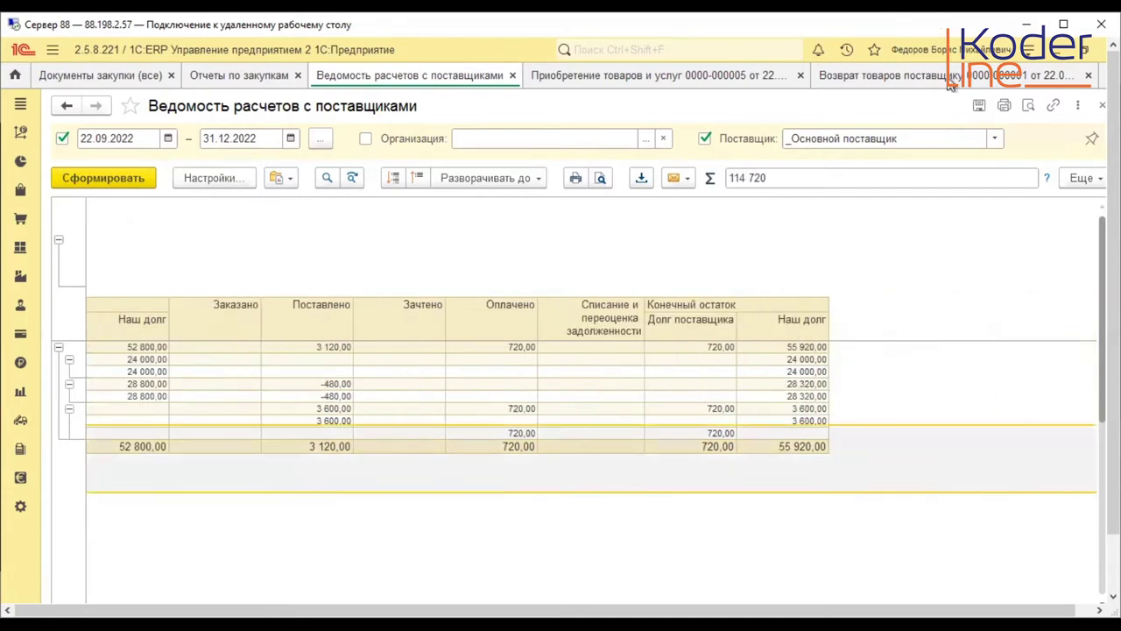
- Set the supplier return's "Компенсация" to "Оставить в качестве аванса" and post the document
click(982, 79)
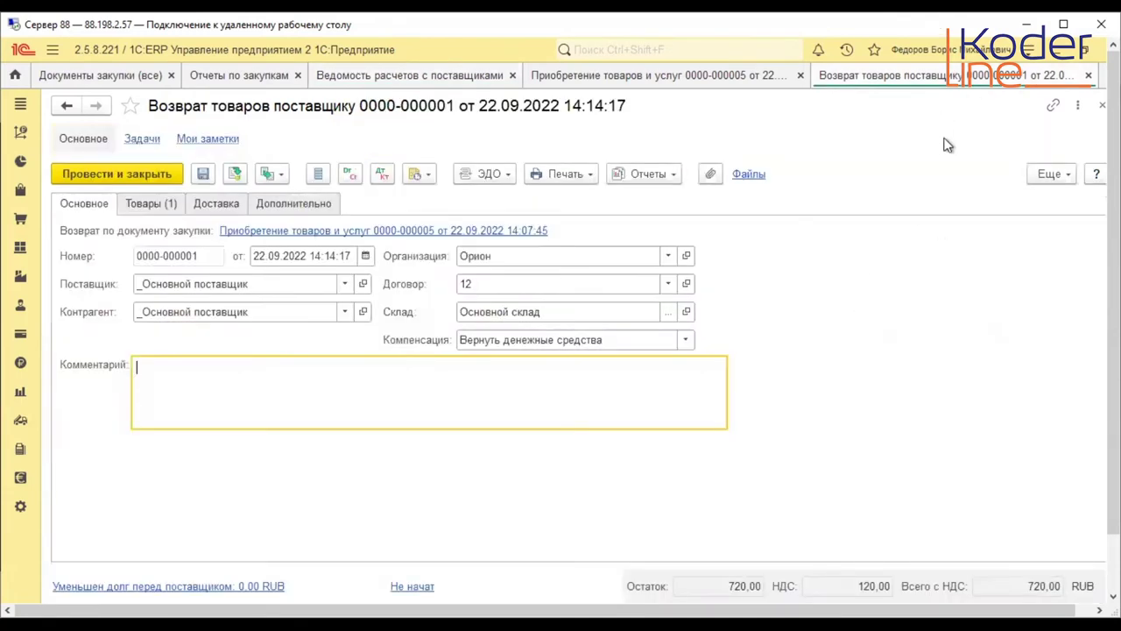
click(687, 342)
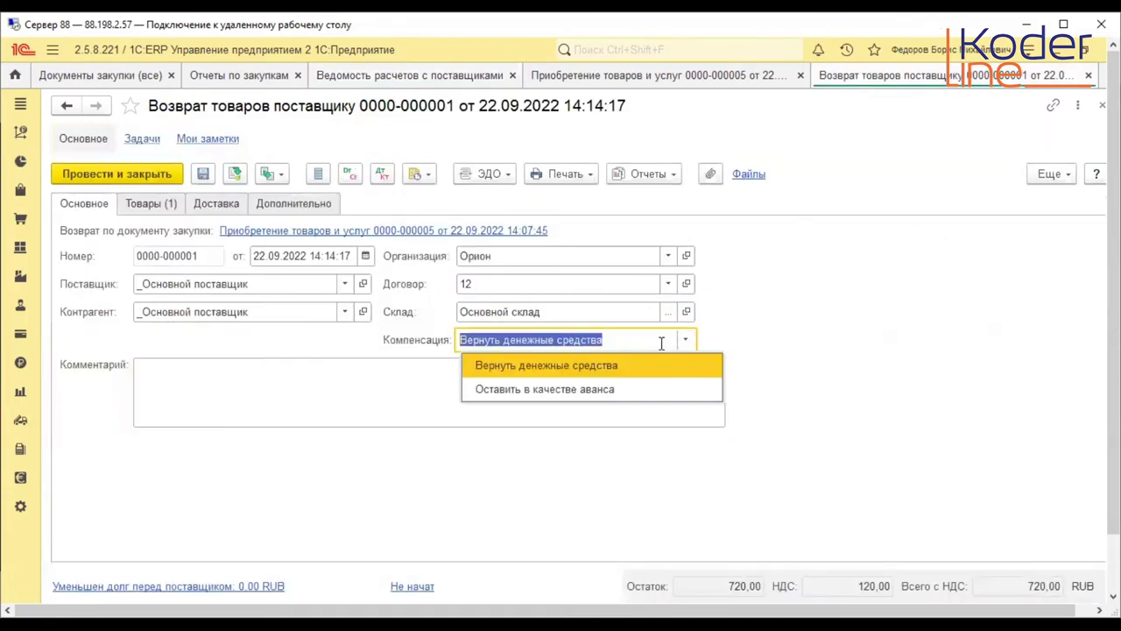
click(611, 384)
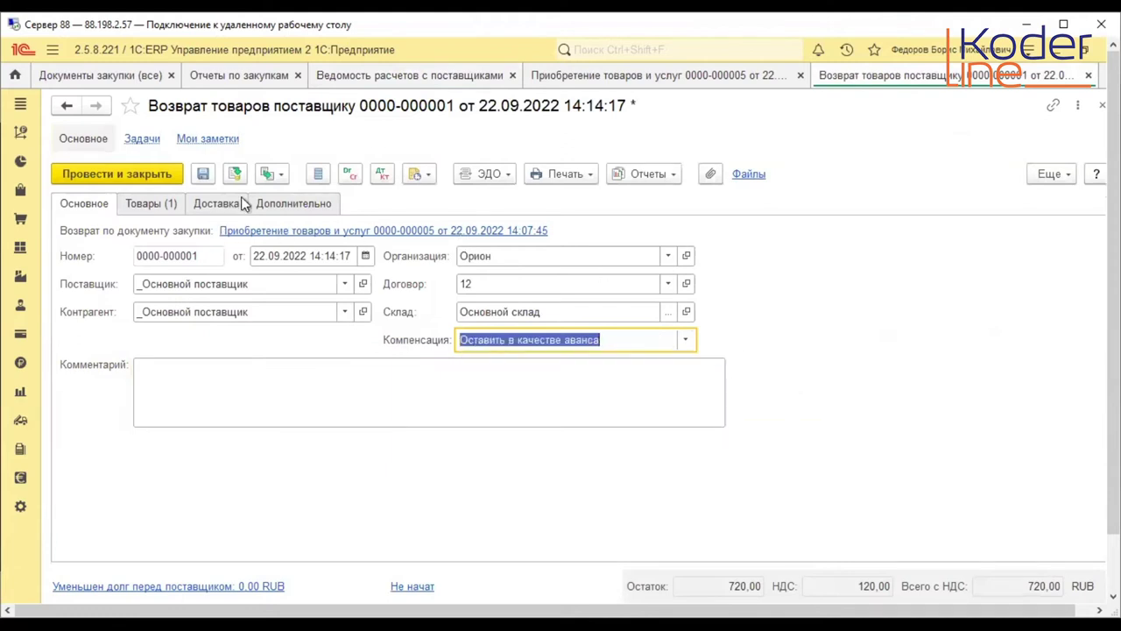
click(235, 175)
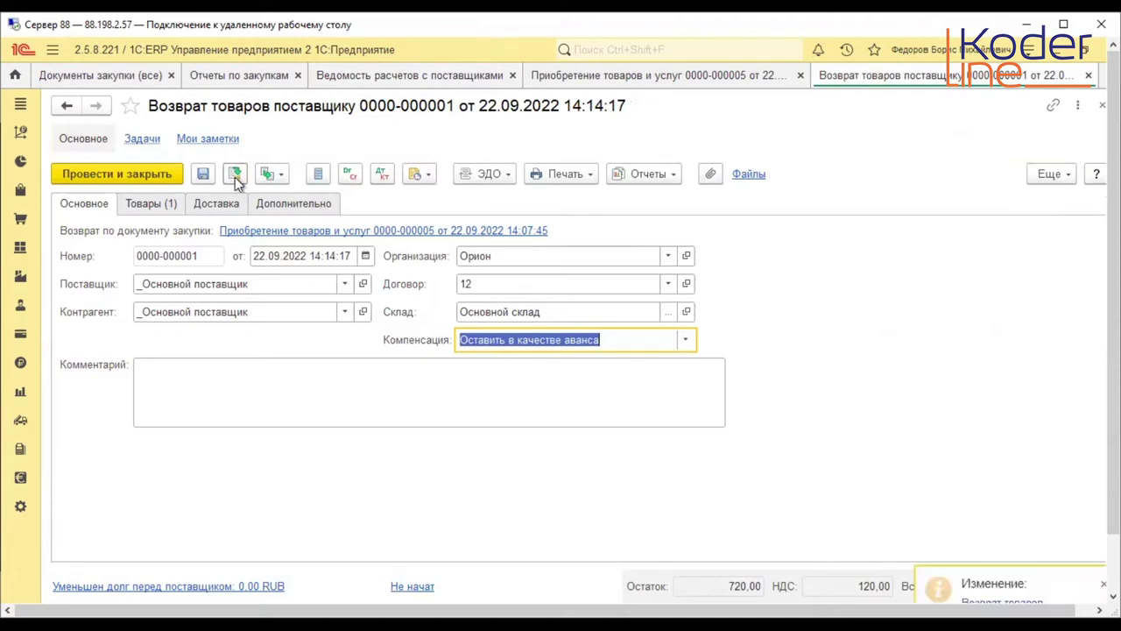
- Check the original receipt's main details, regenerate the supplier settlements report and examine the contract 12 rows across all balance columns
click(572, 77)
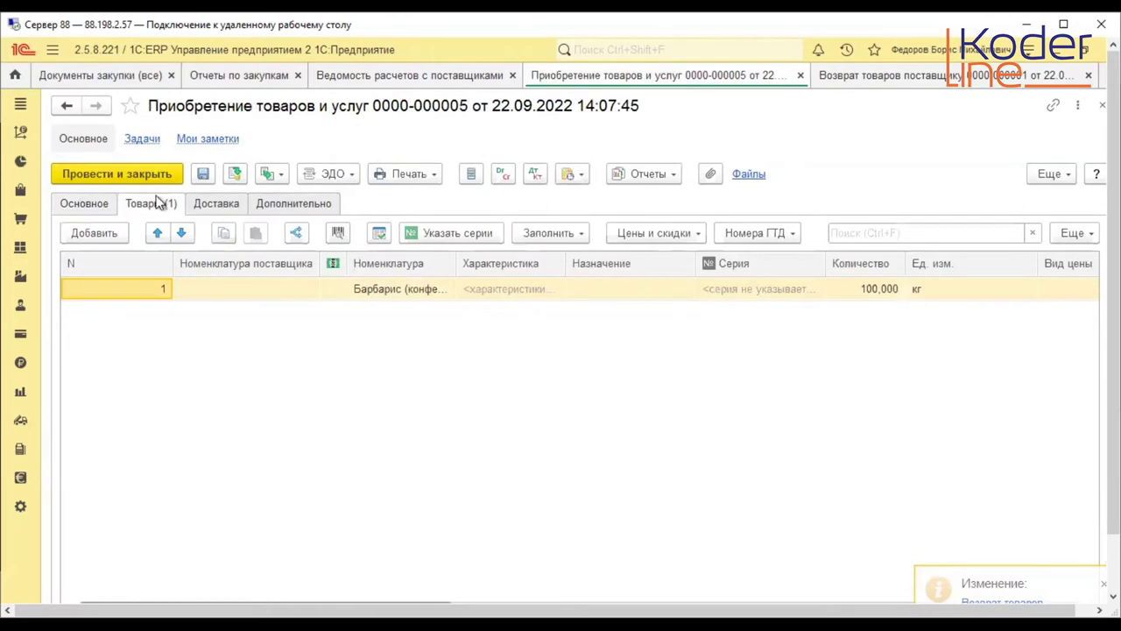
click(78, 207)
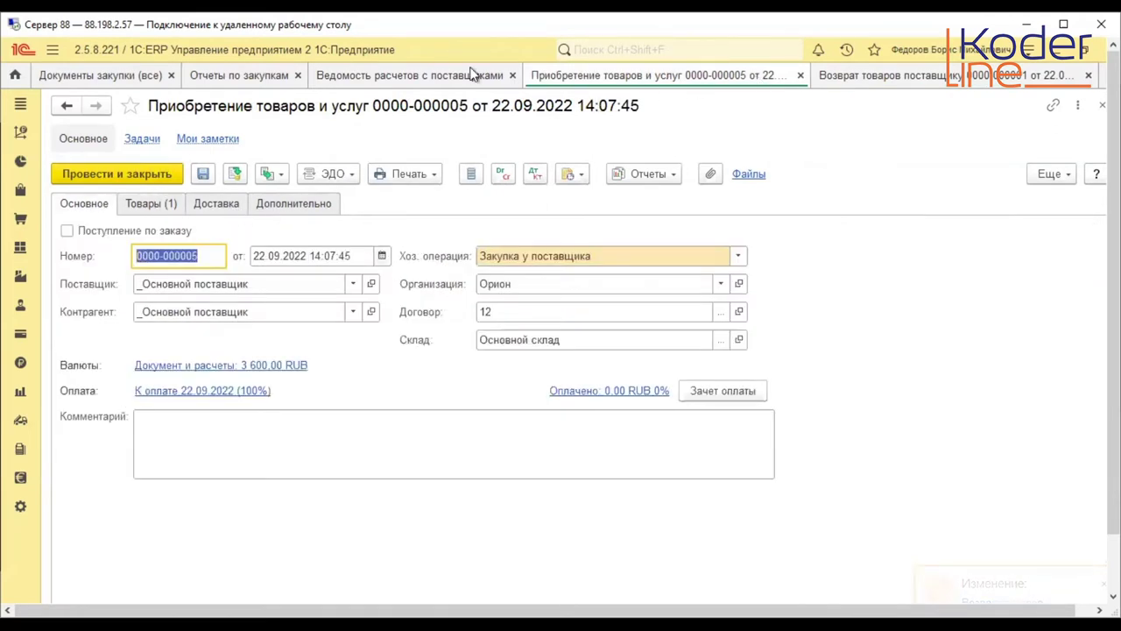
click(434, 75)
click(99, 175)
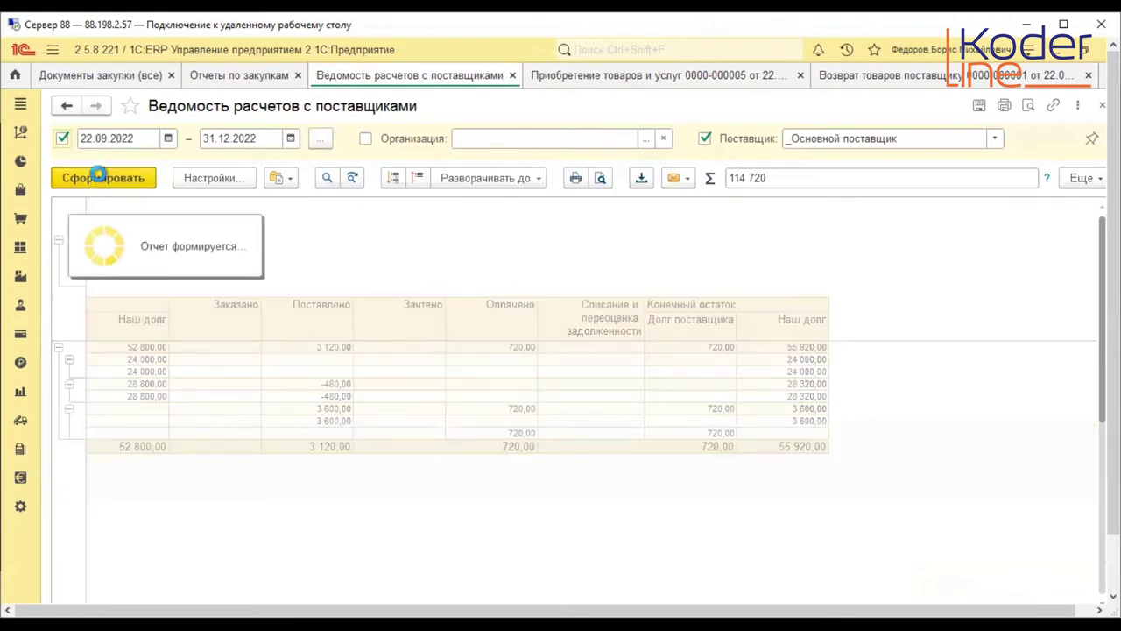
drag(341, 487, 874, 497)
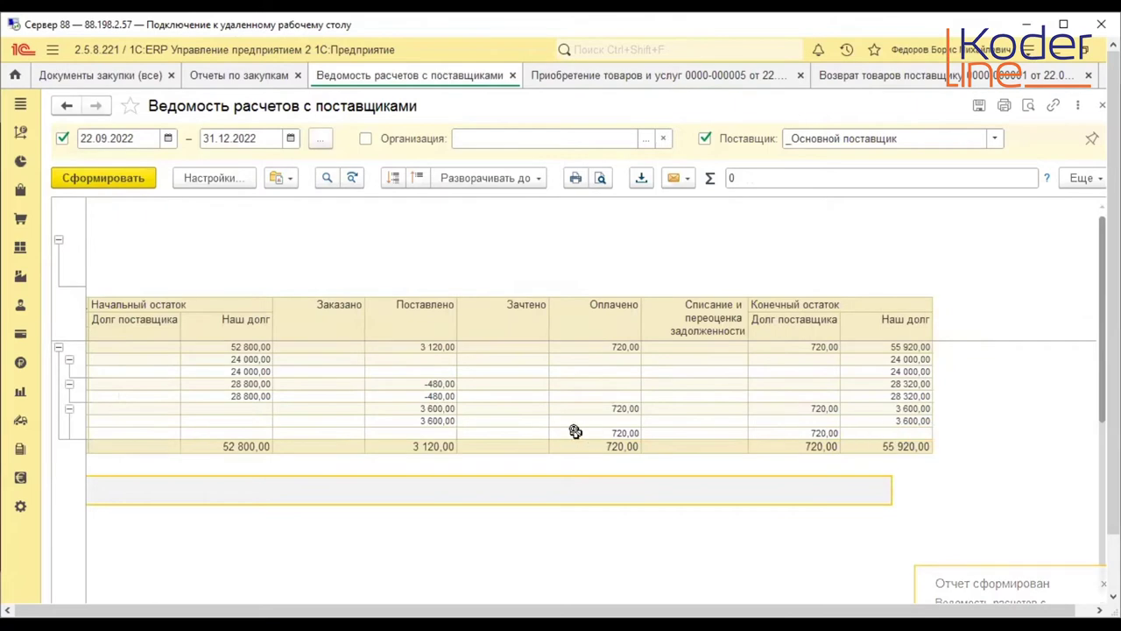
drag(546, 491, 55, 483)
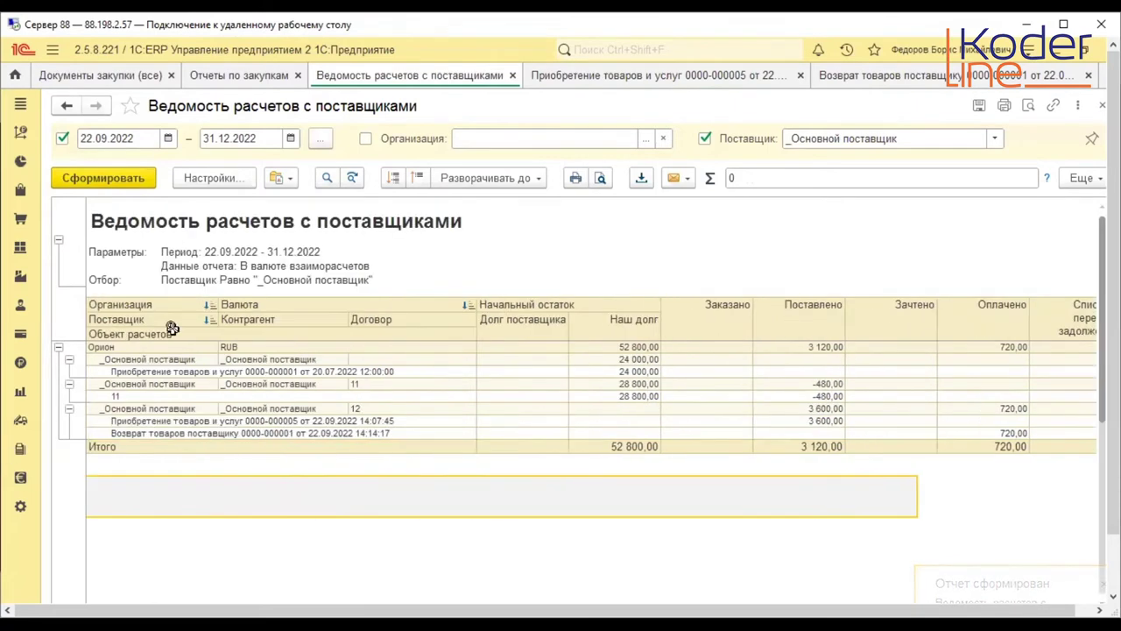
- Copy the 3 600,00 RUB contract 12 goods receipt from the "Документы закупки (все)" list and post the new receipt
click(19, 249)
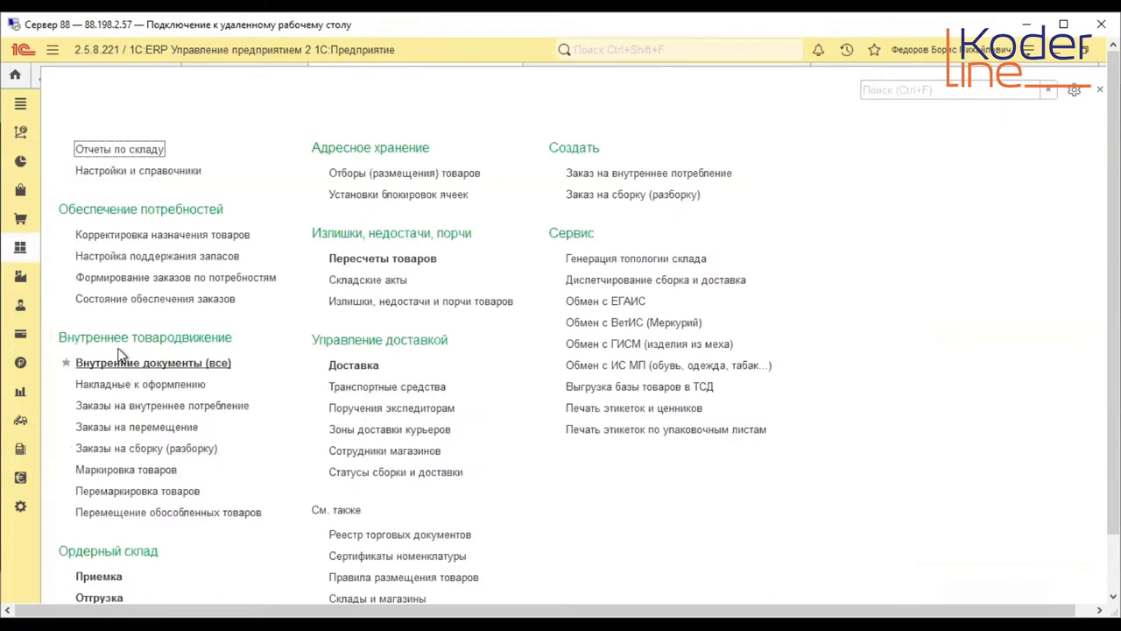
click(19, 219)
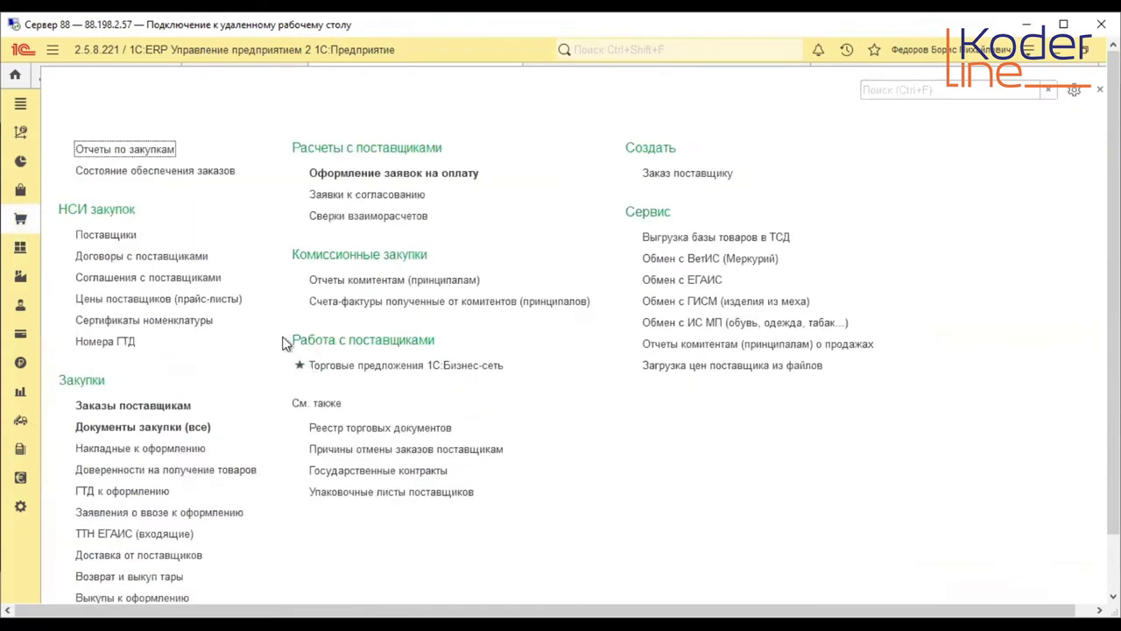
click(187, 429)
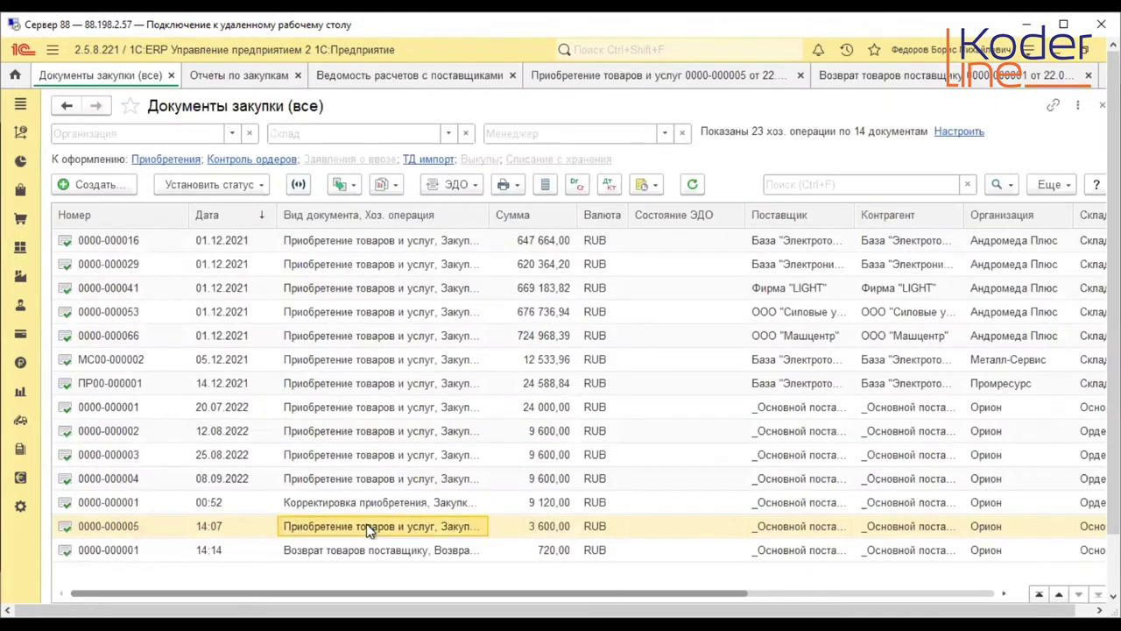
right_click(370, 528)
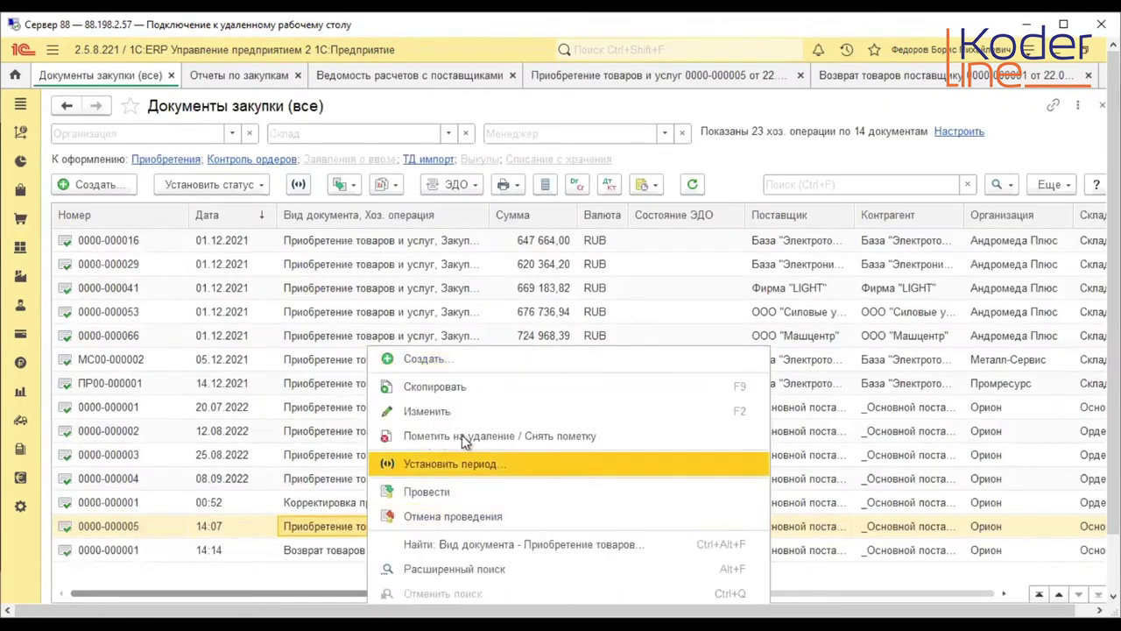
click(474, 387)
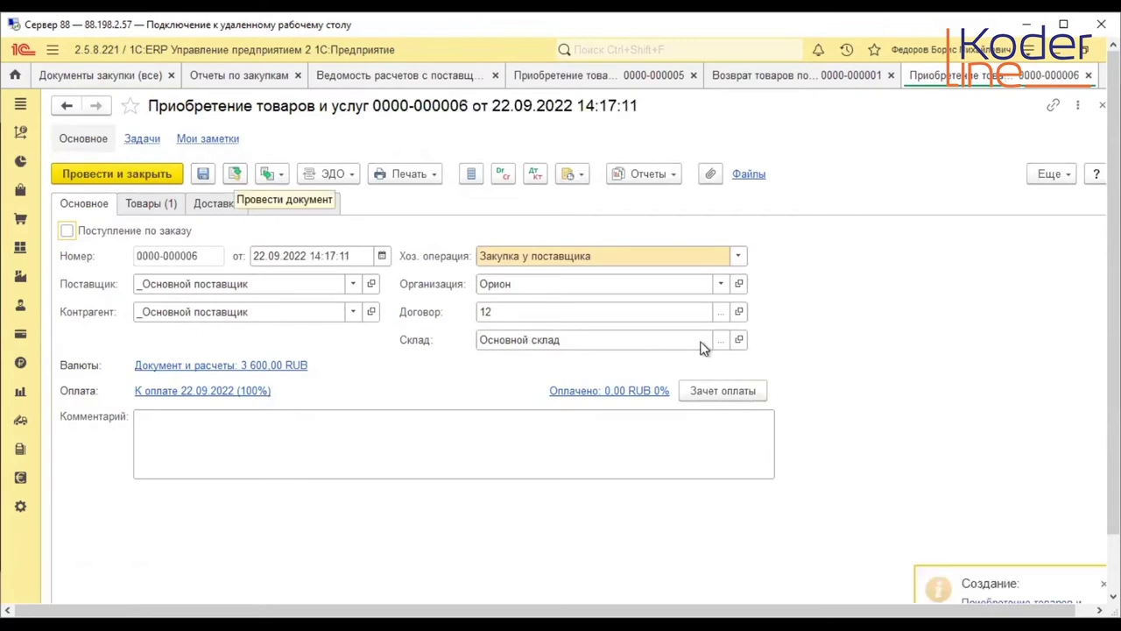
- Offset the 720,00 RUB supplier return against the new receipt through "Зачет оплаты" and execute the offset
click(692, 374)
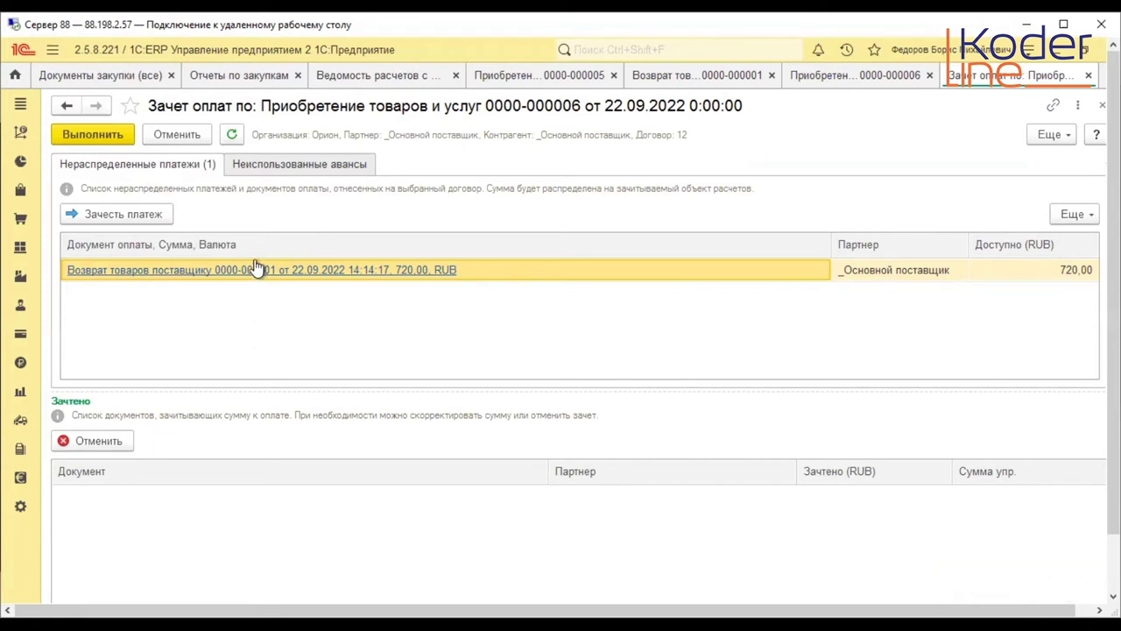
click(144, 214)
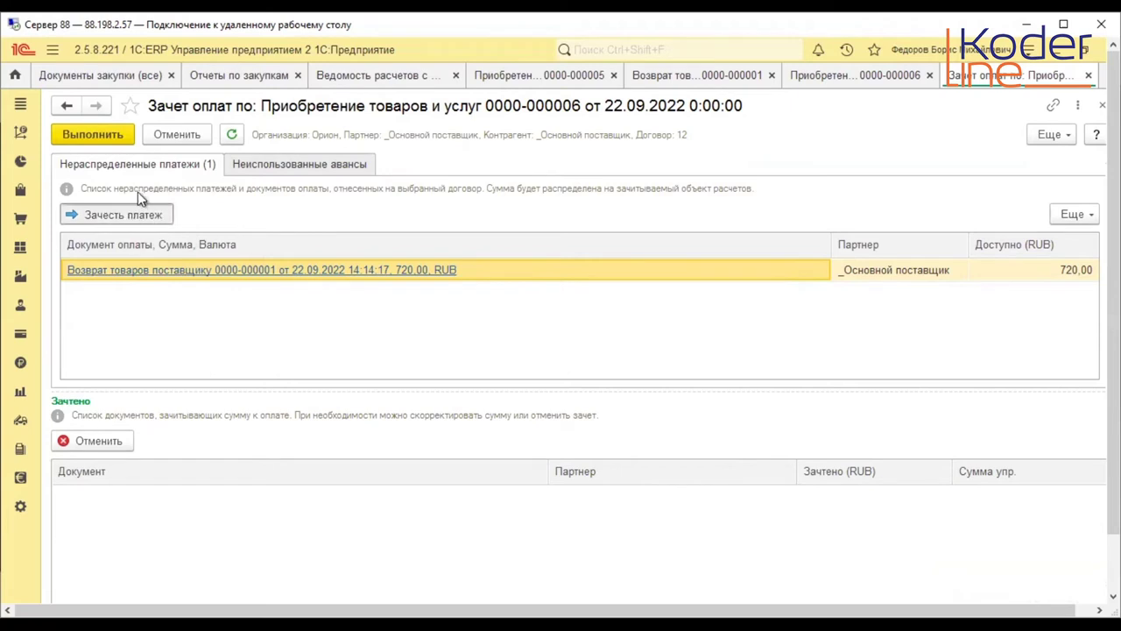
click(95, 139)
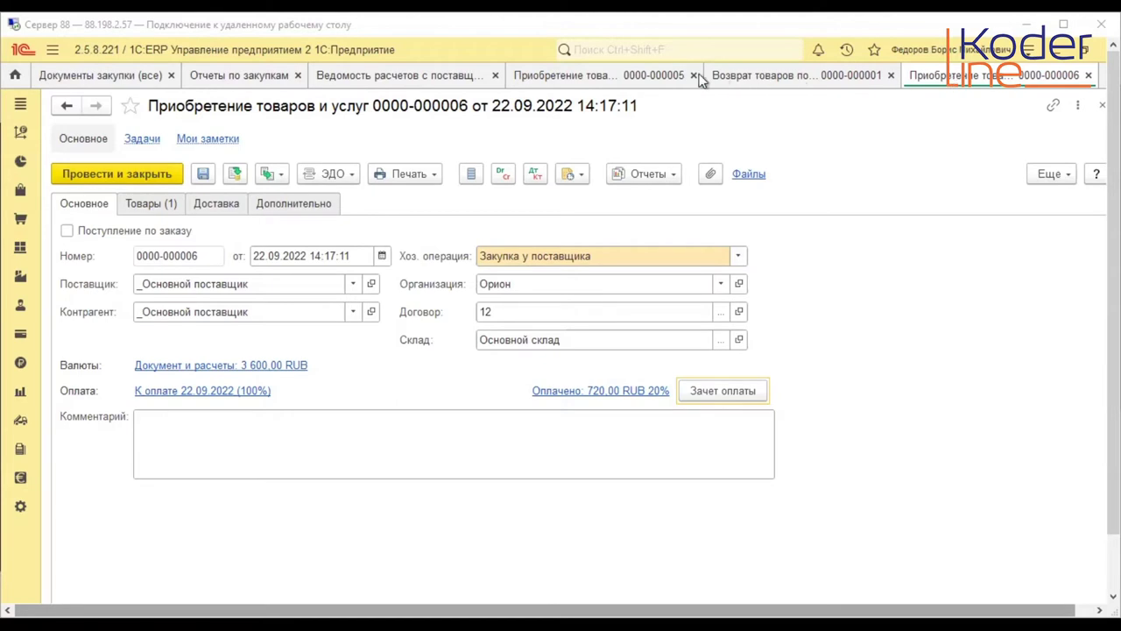
- Close the original goods receipt and the supplier return, and go back to the new receipt
right_click(961, 81)
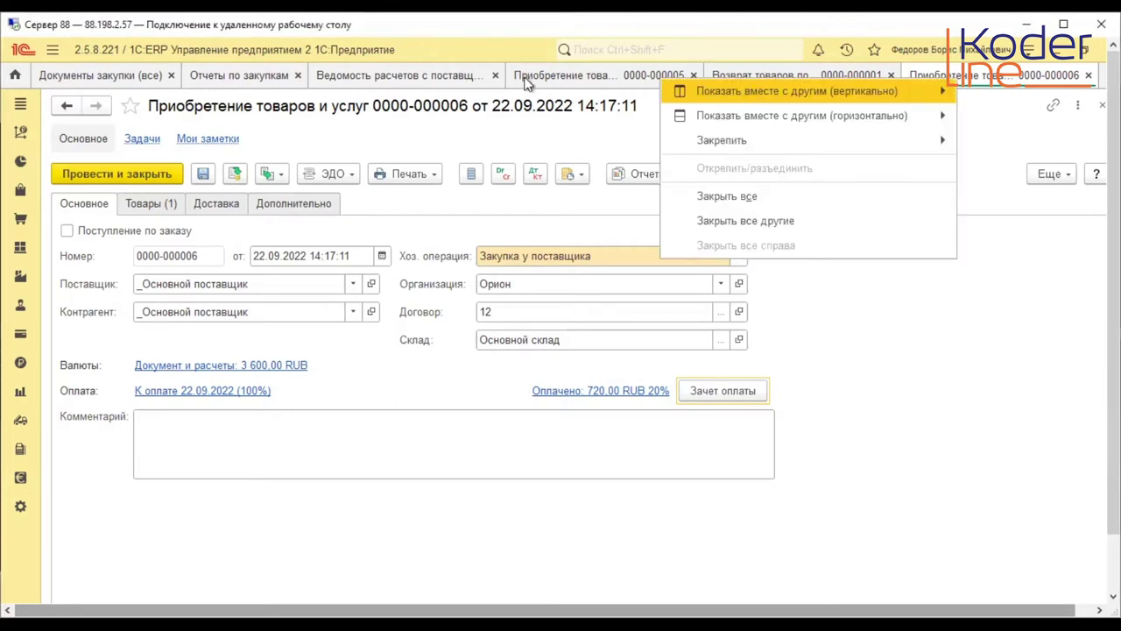
click(412, 75)
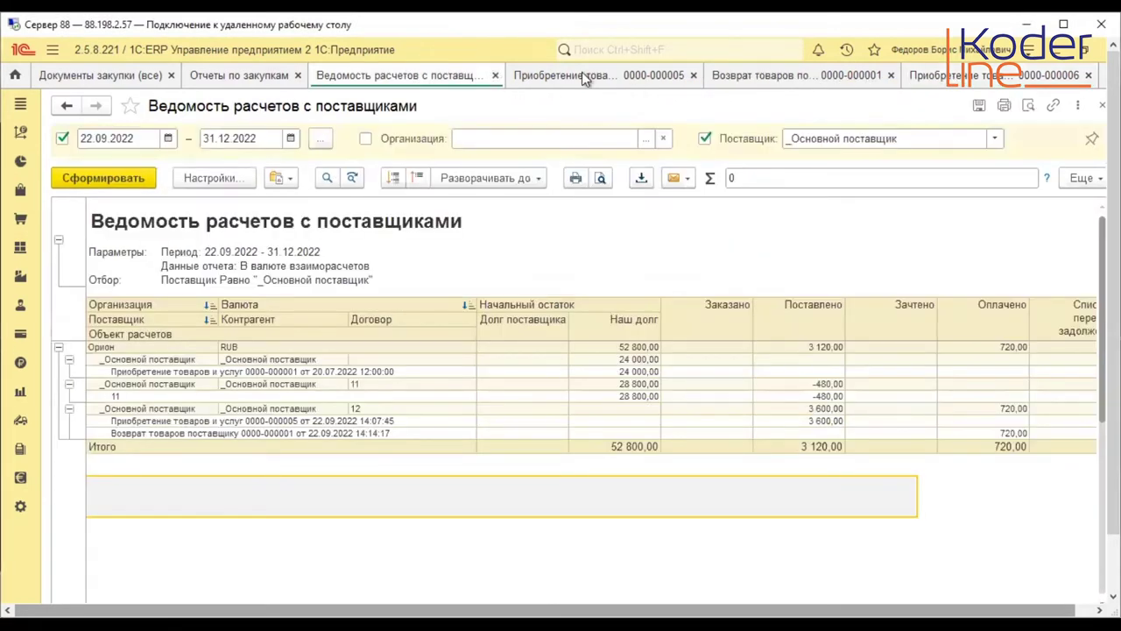
click(692, 74)
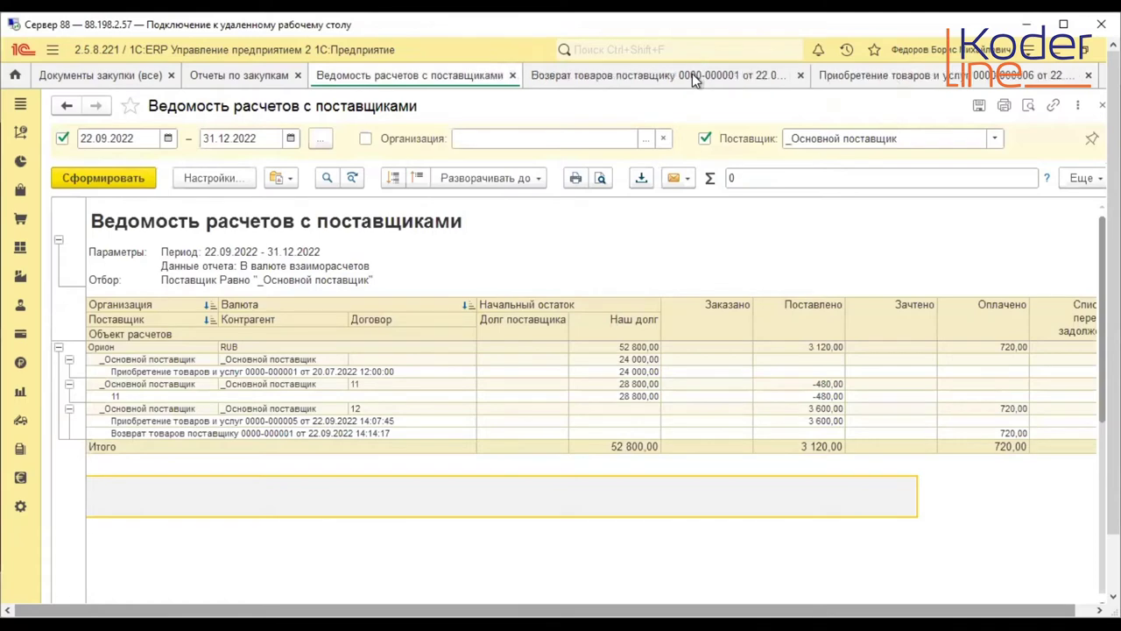
click(798, 76)
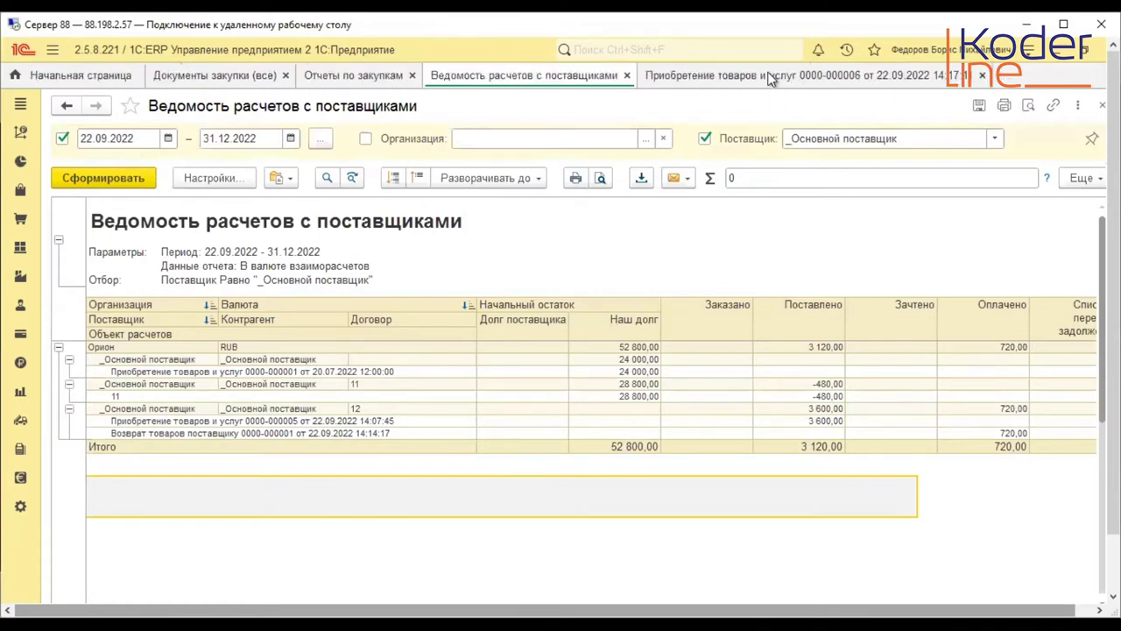
click(770, 77)
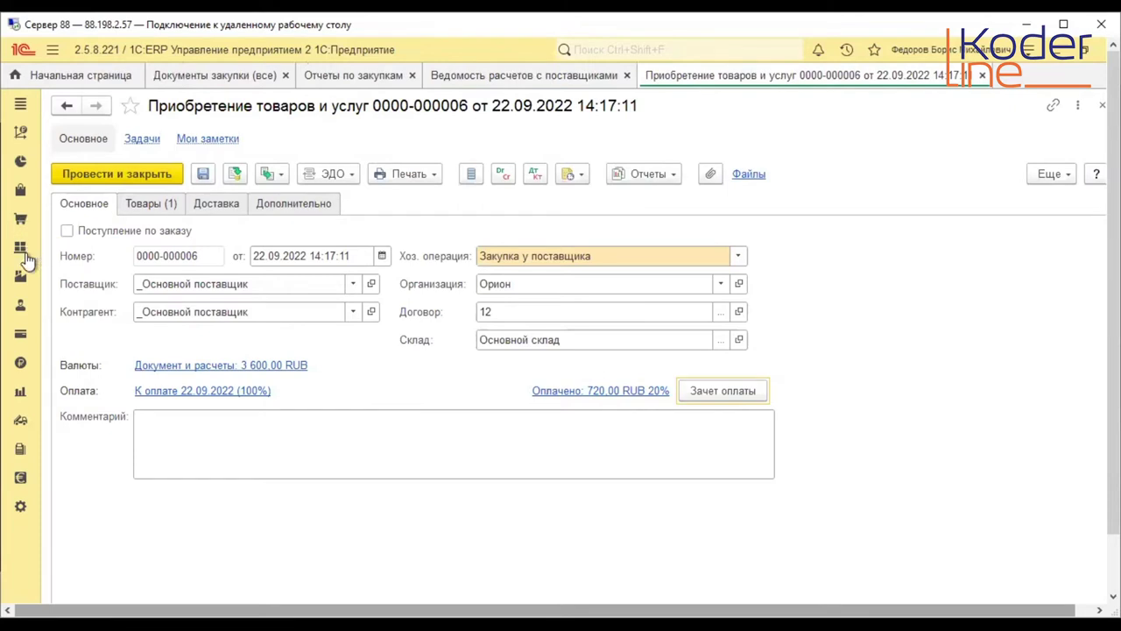
- Open the "Бытовая техника" customer's return request dated 29.04.2021 from the "Заявки на возврат товаров от клиентов" list
click(21, 220)
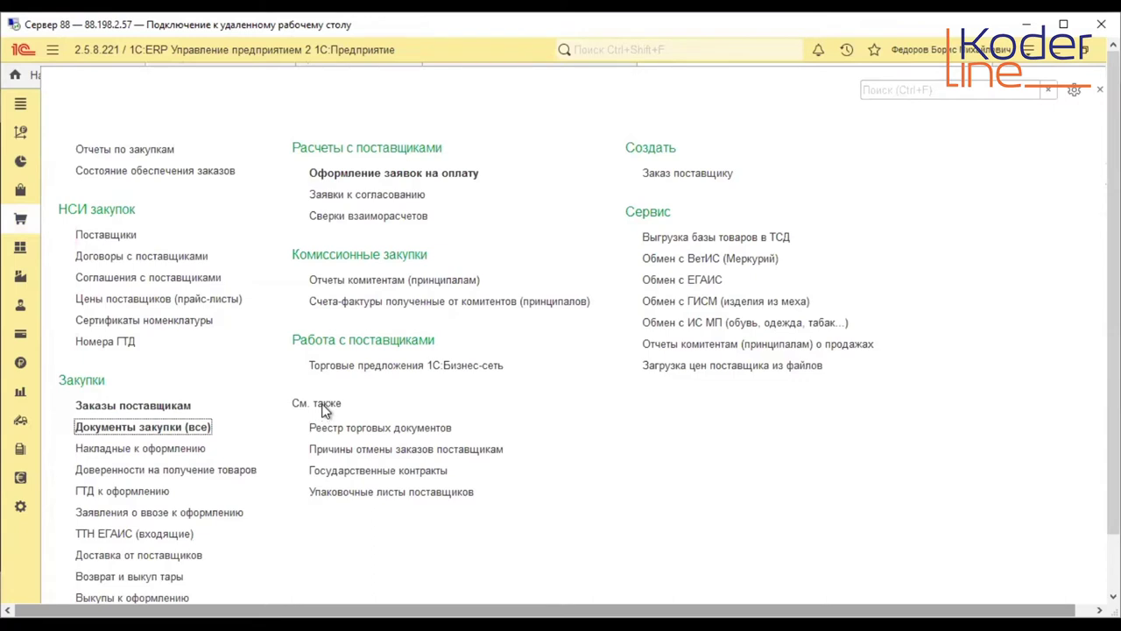
scroll(324, 410, down, 1)
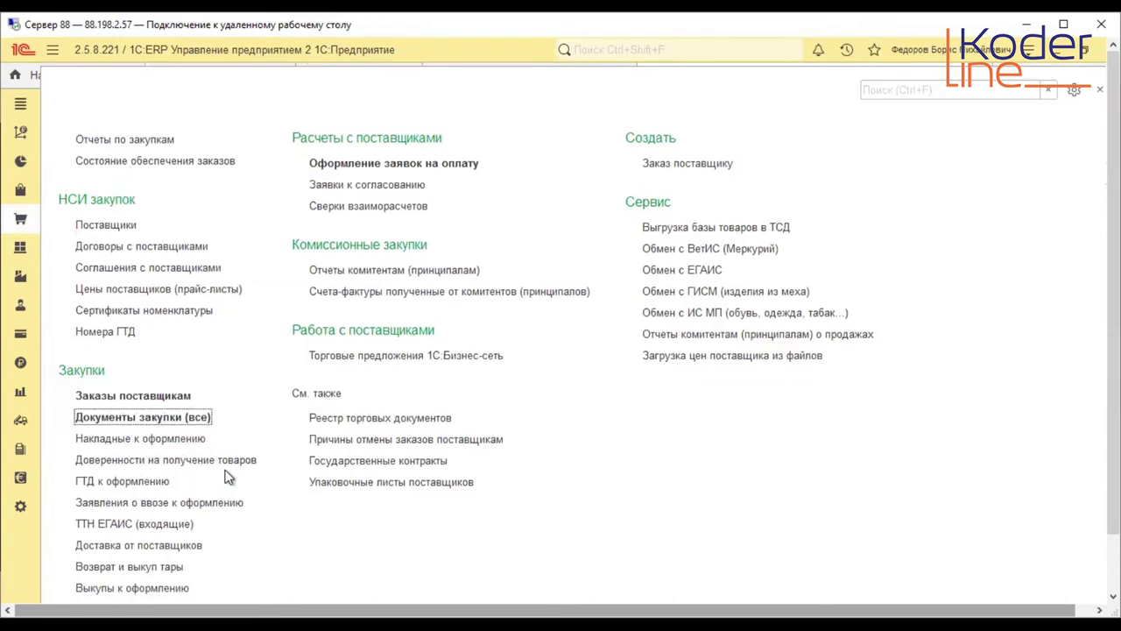
click(20, 198)
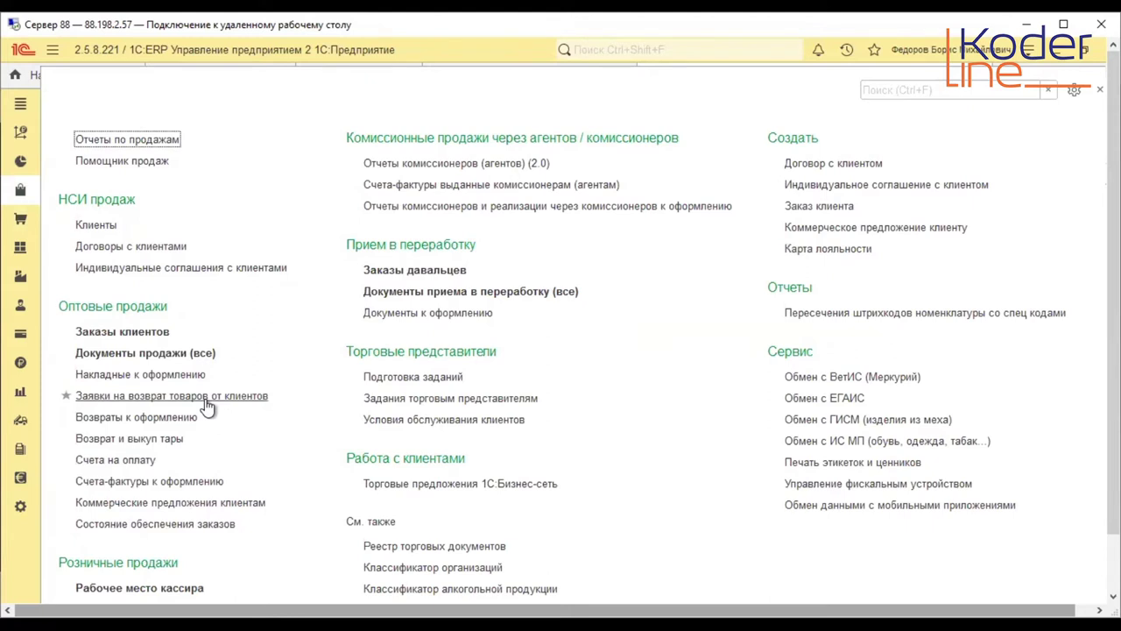
click(205, 395)
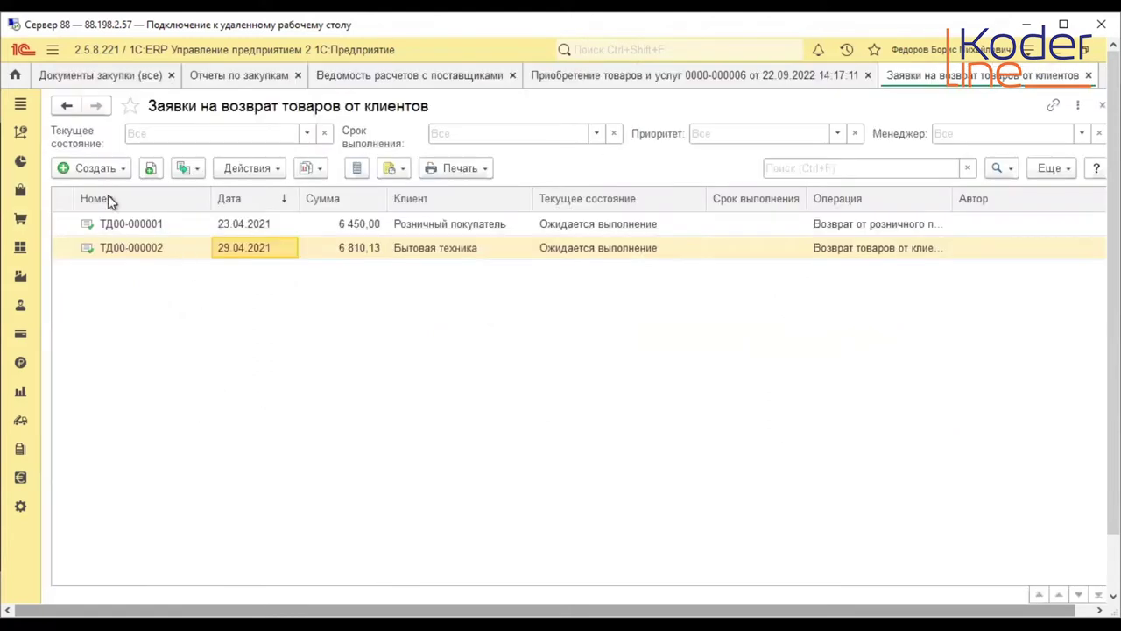
click(361, 249)
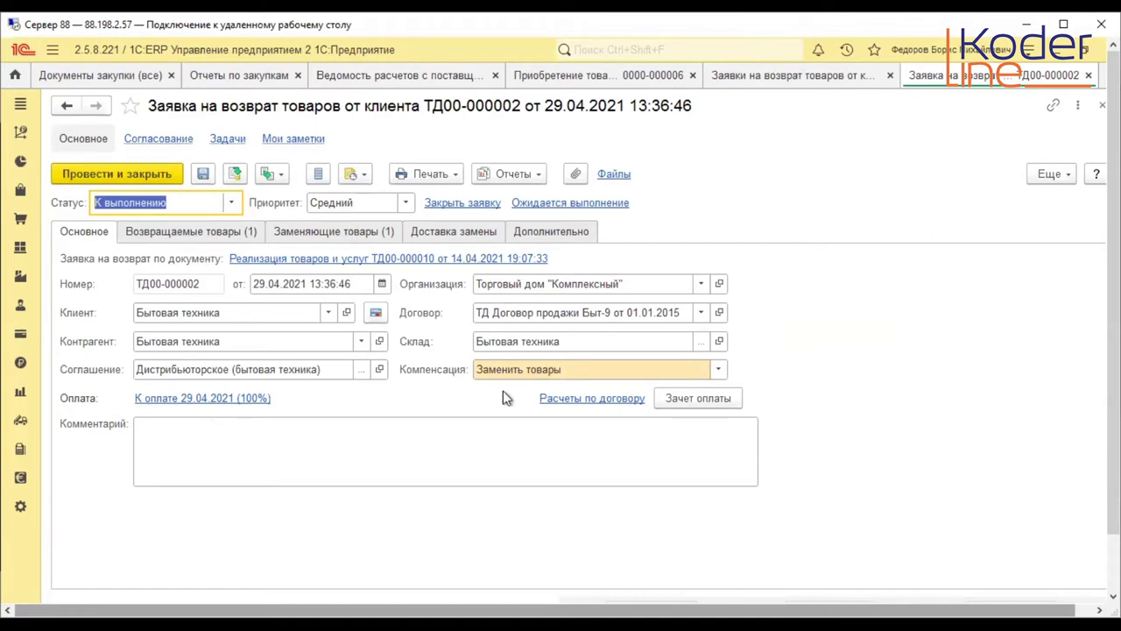
- Review the request's "Компенсация" setting, replacement goods, returned goods and replacement delivery, and close the request and its list
click(718, 369)
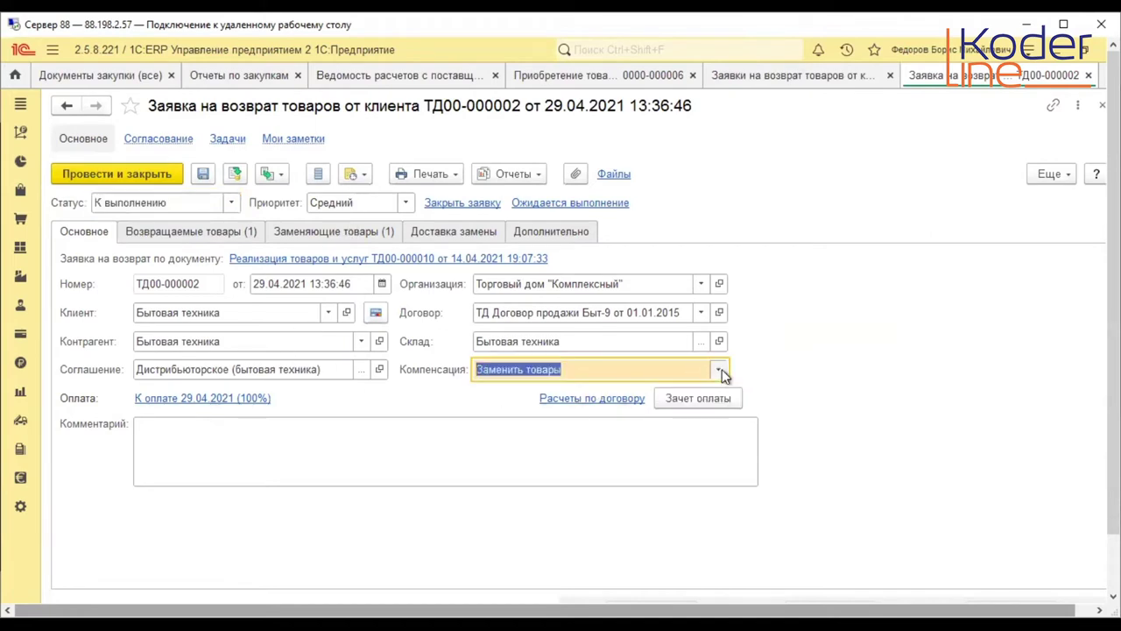
click(720, 368)
click(355, 233)
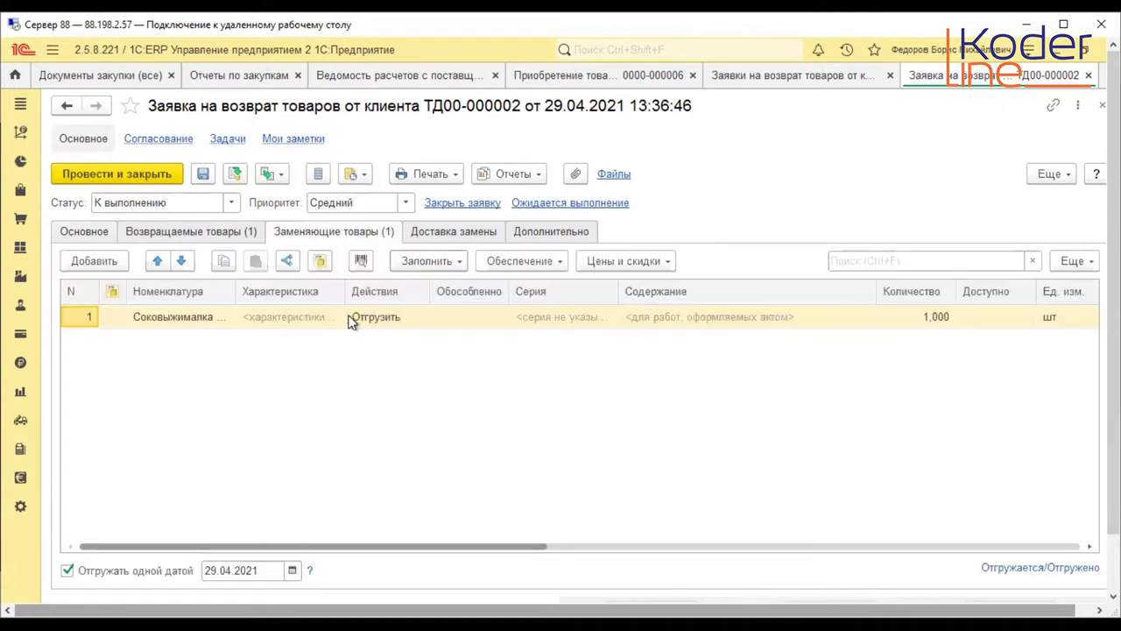
key(ctrl+Page_Up)
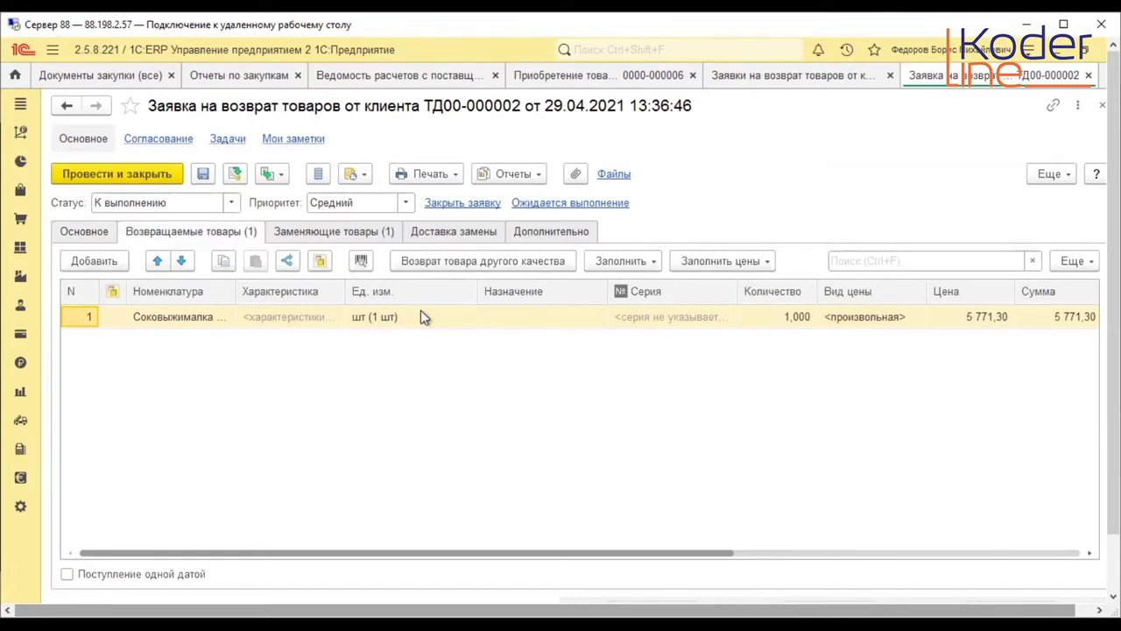
click(436, 235)
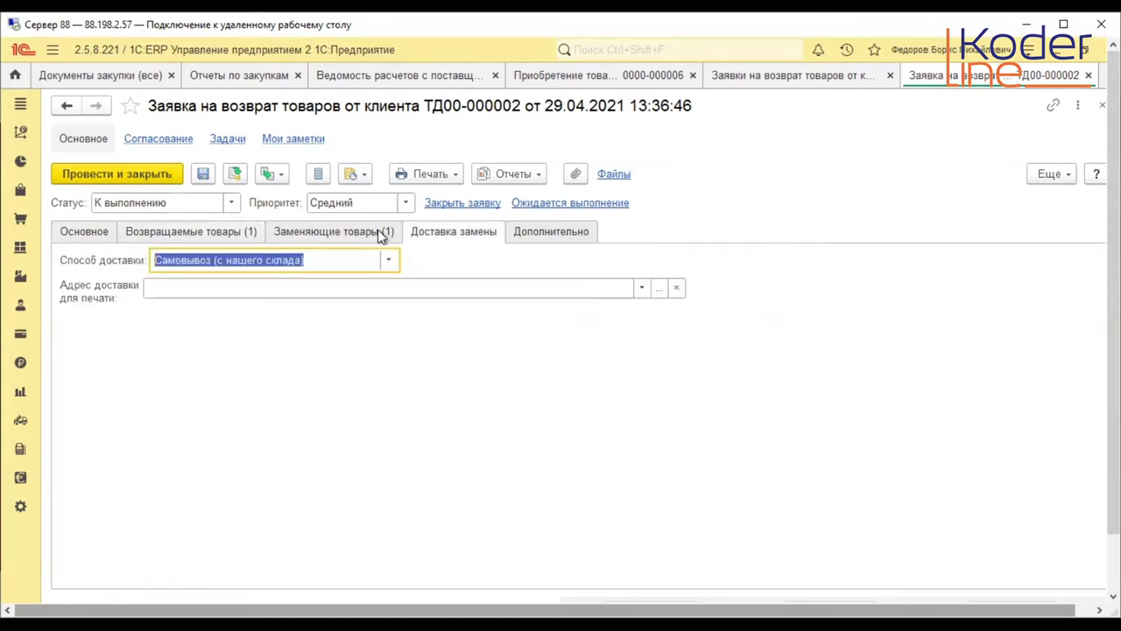
click(86, 235)
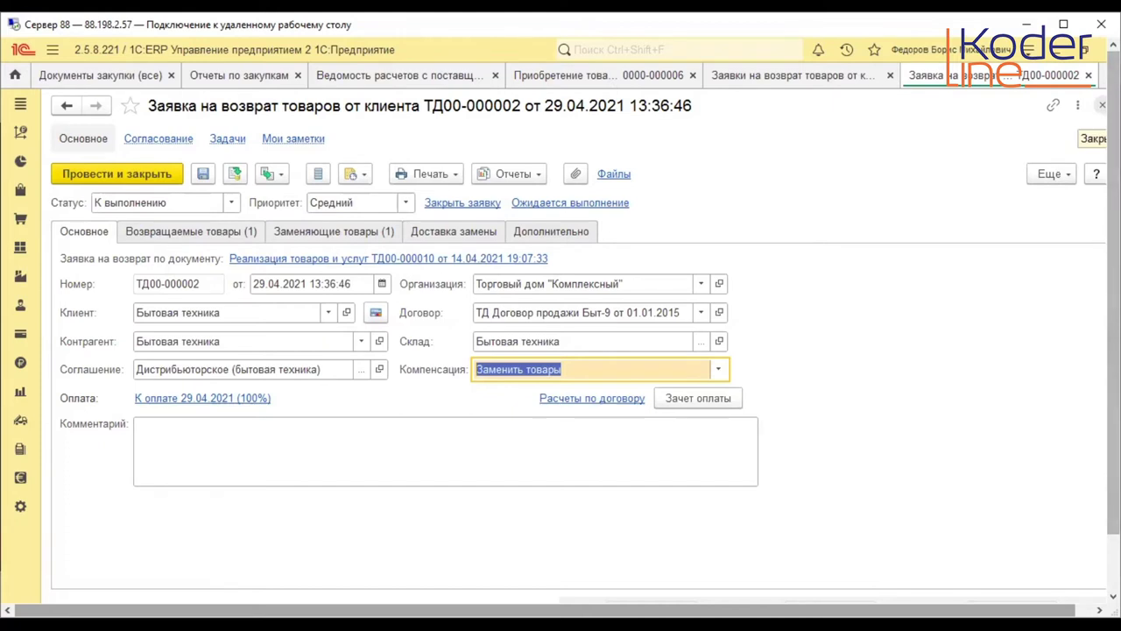
click(1102, 104)
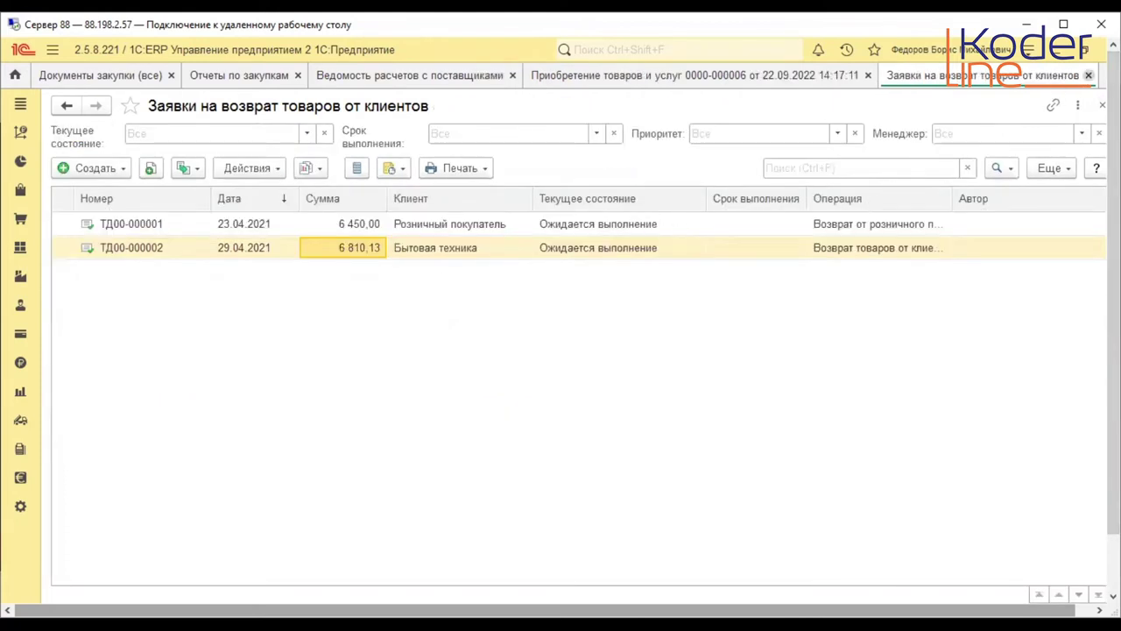
click(1088, 76)
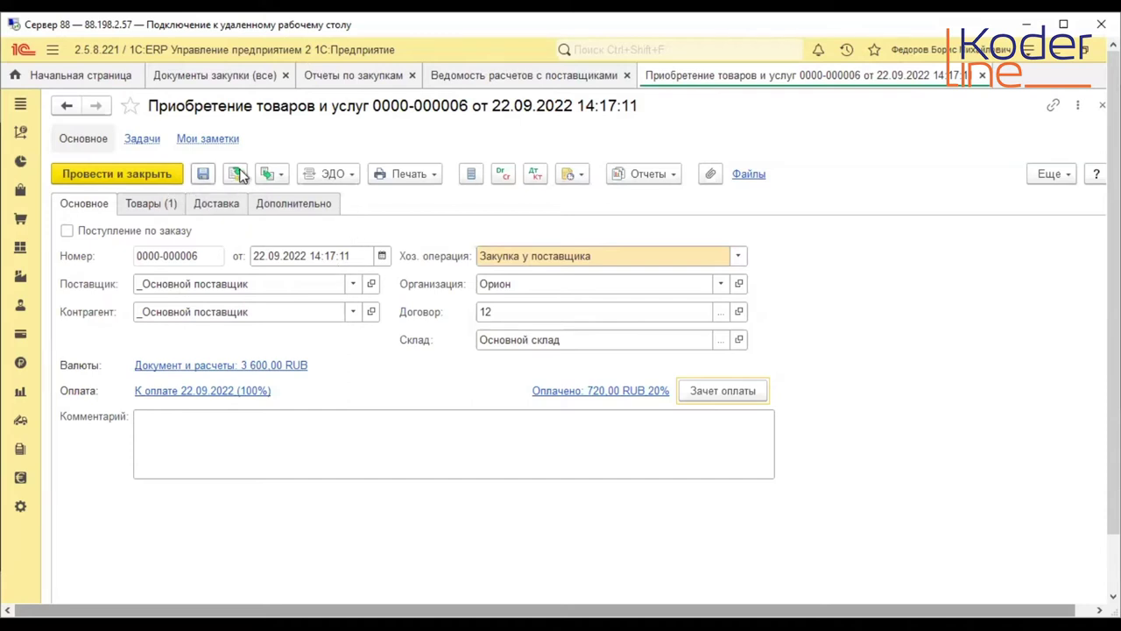
- Create a "Корректировка приобретения" based on the new receipt and set its correction type to "Корректировка по согласованию сторон"
click(273, 171)
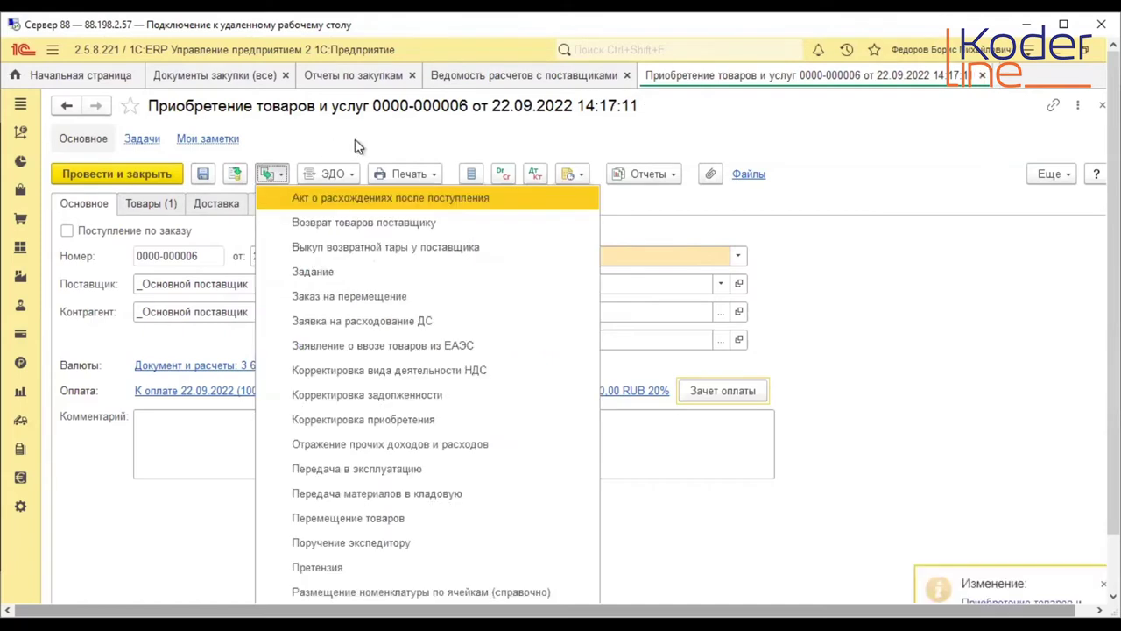
click(417, 422)
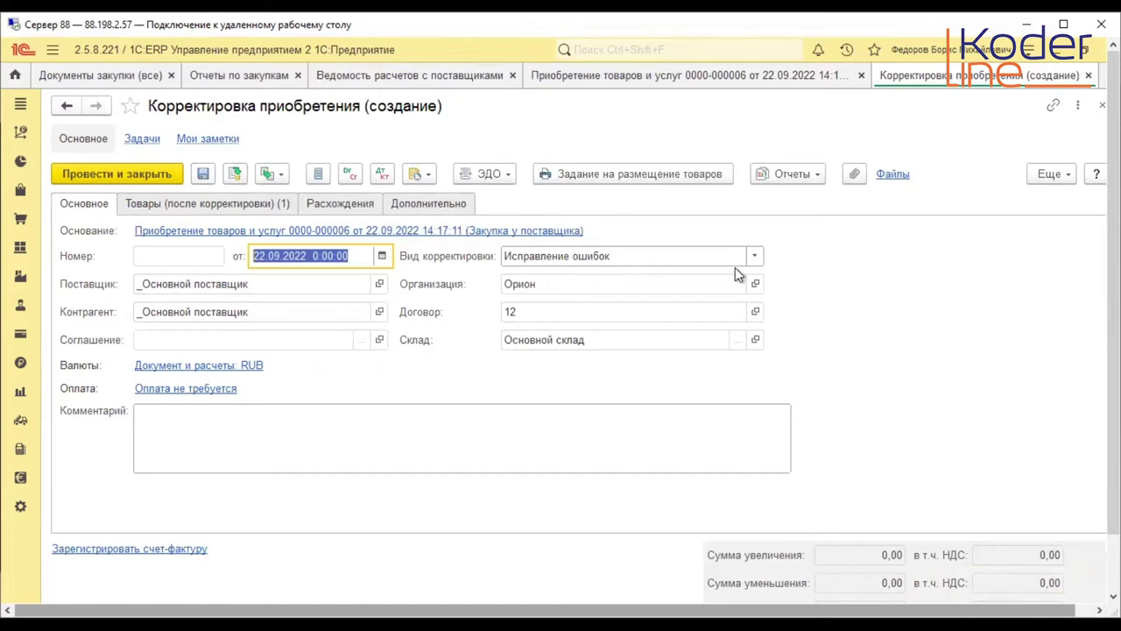
click(755, 257)
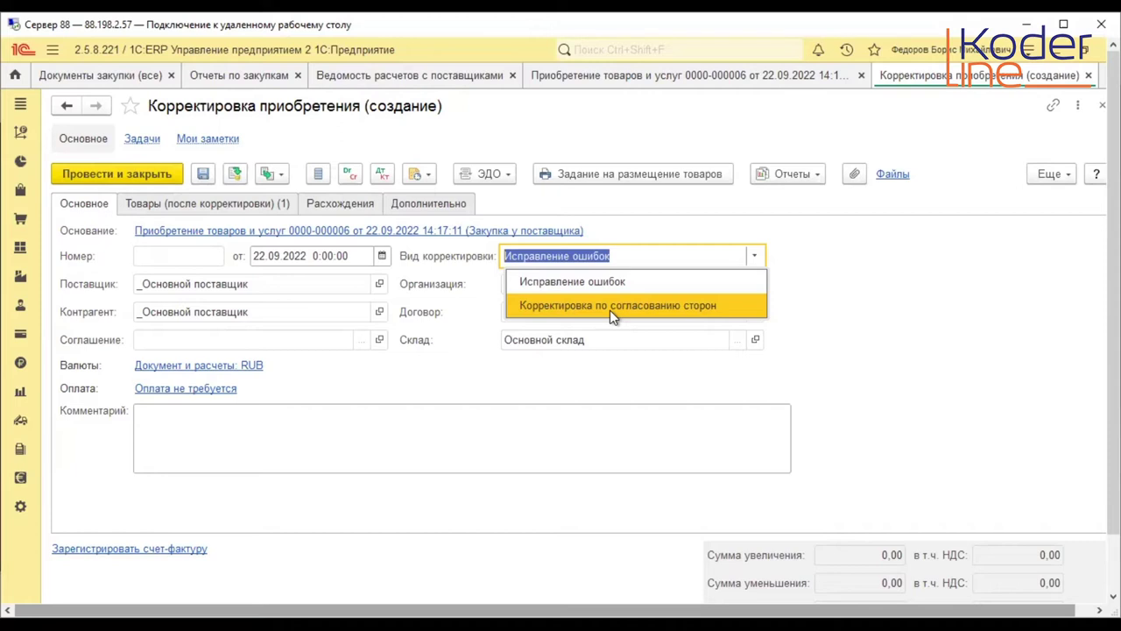
click(501, 382)
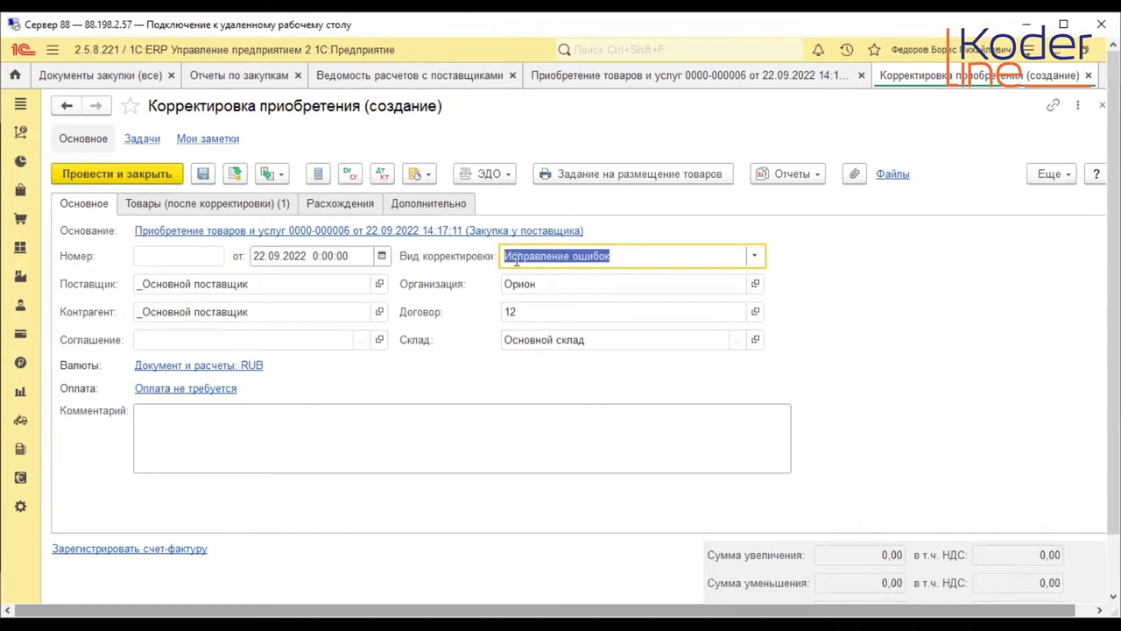
click(206, 203)
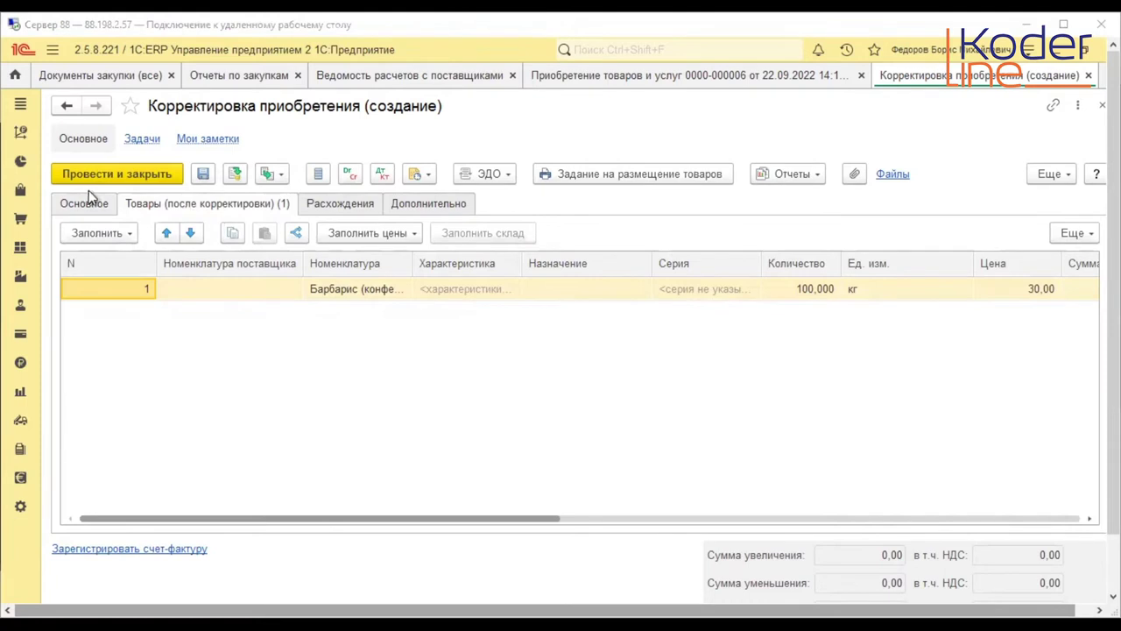
click(661, 254)
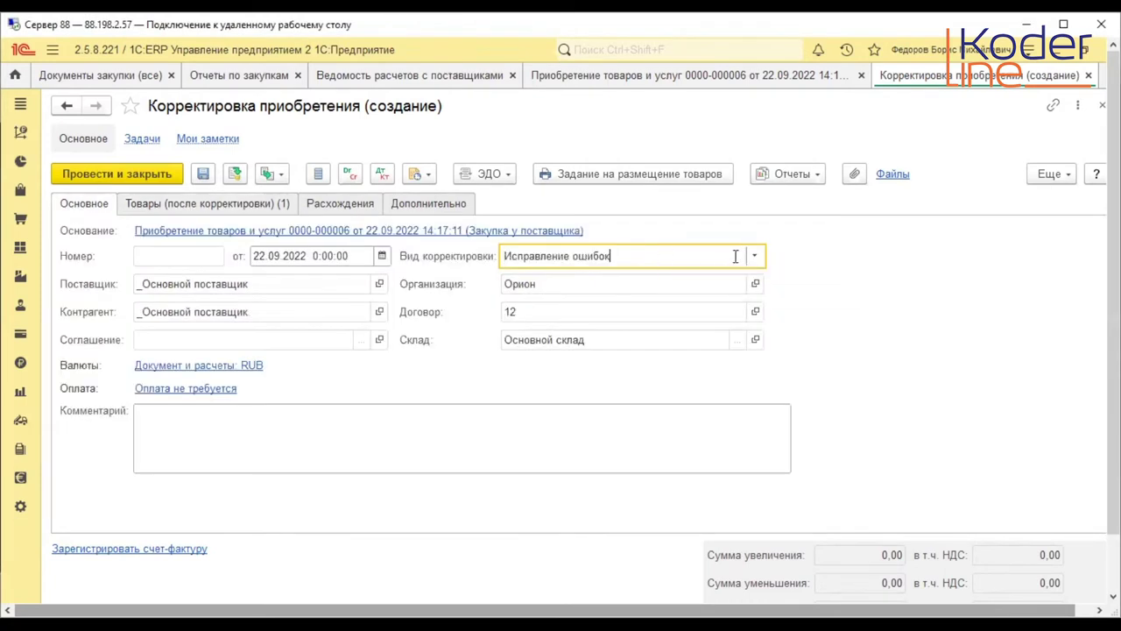
click(754, 256)
click(652, 305)
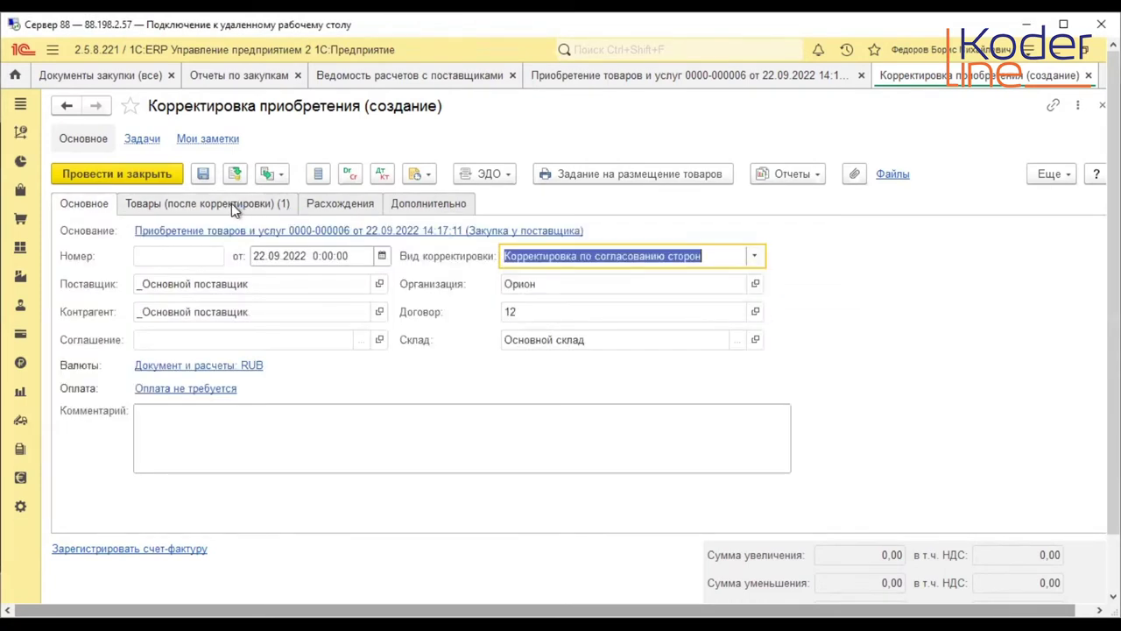
- Set the corrected quantity of "Барбарис (конфеты)" to 80 kg in the correction's goods
click(231, 203)
click(804, 291)
click(806, 292)
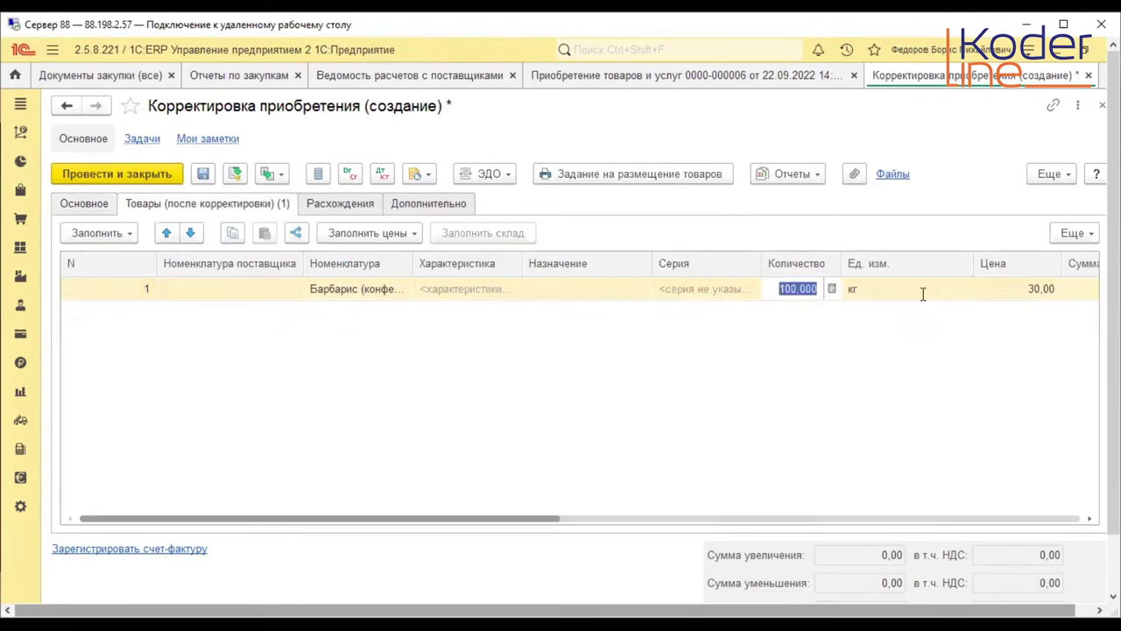
text(80)
key(Return)
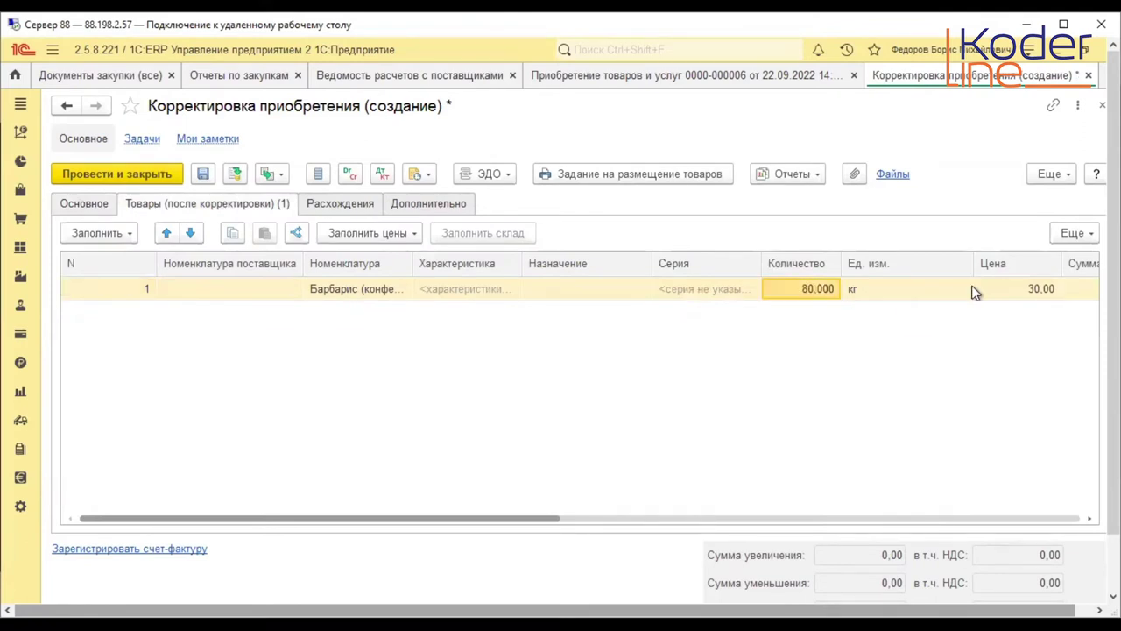
drag(501, 518, 594, 519)
drag(437, 512, 385, 514)
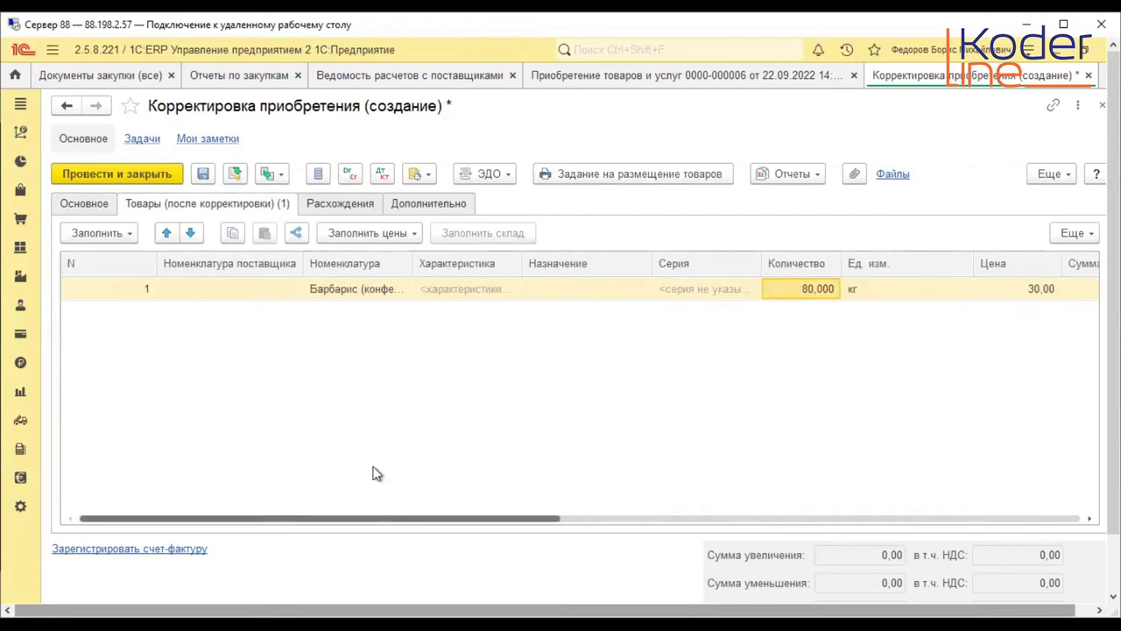
- Fill in the correction's discrepancies to check the "Вариант отражения" options, and close the correction without saving it
click(313, 201)
click(158, 239)
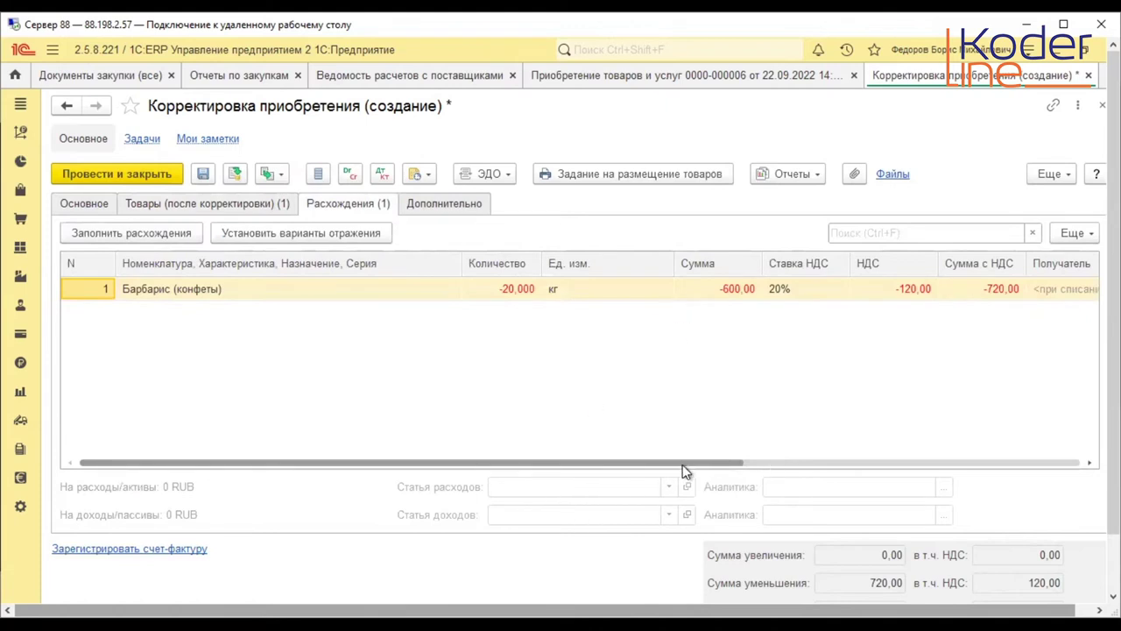
click(778, 465)
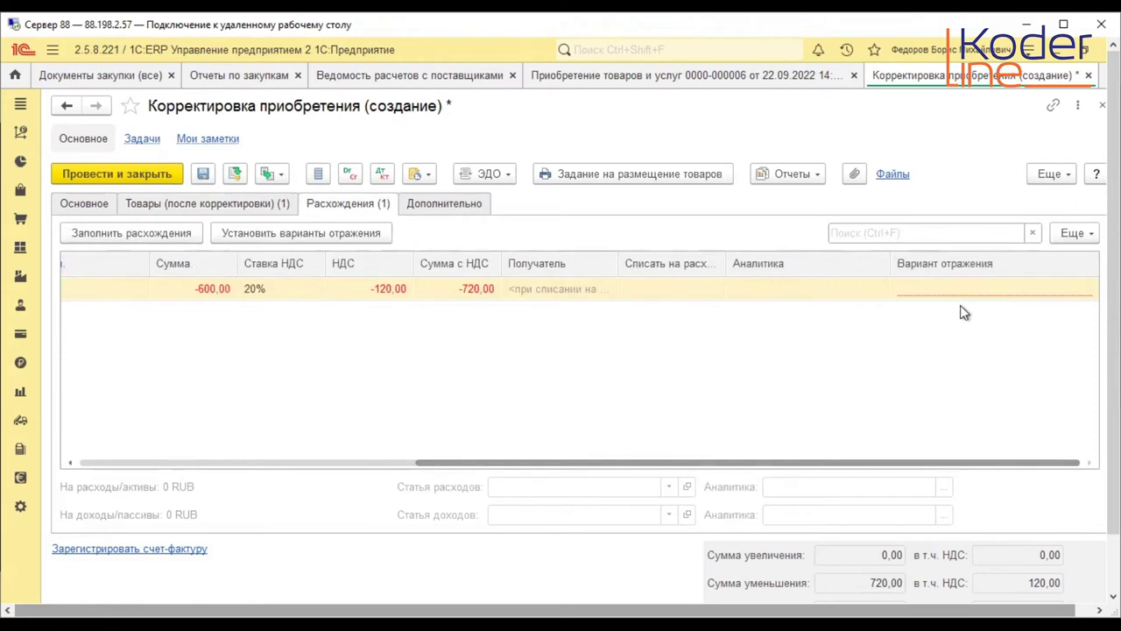
click(988, 294)
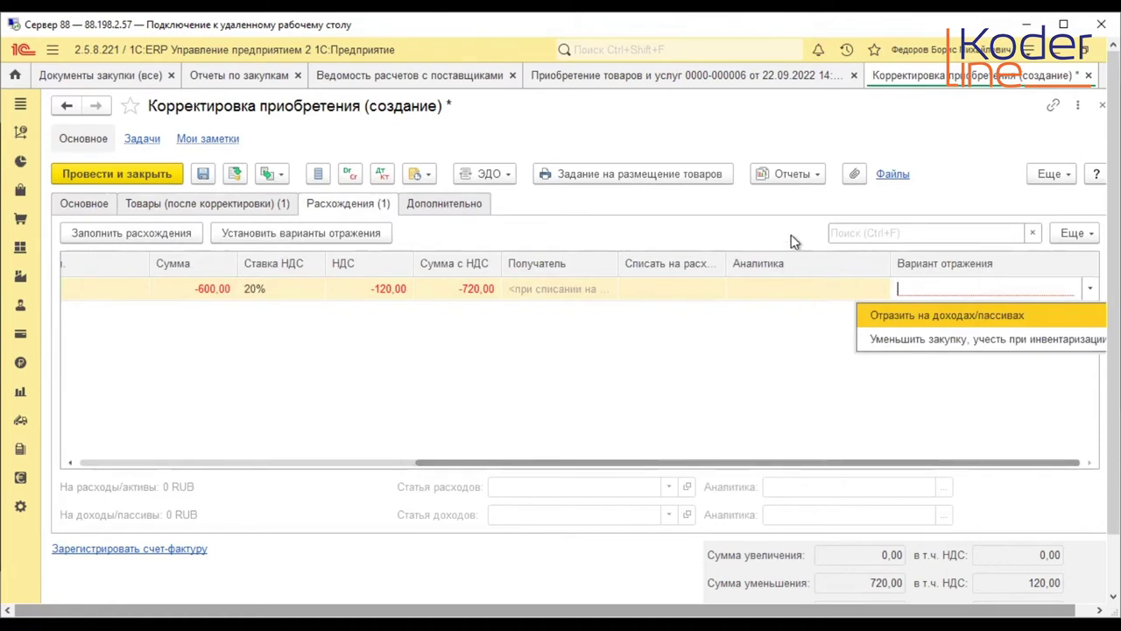
key(Escape)
click(789, 294)
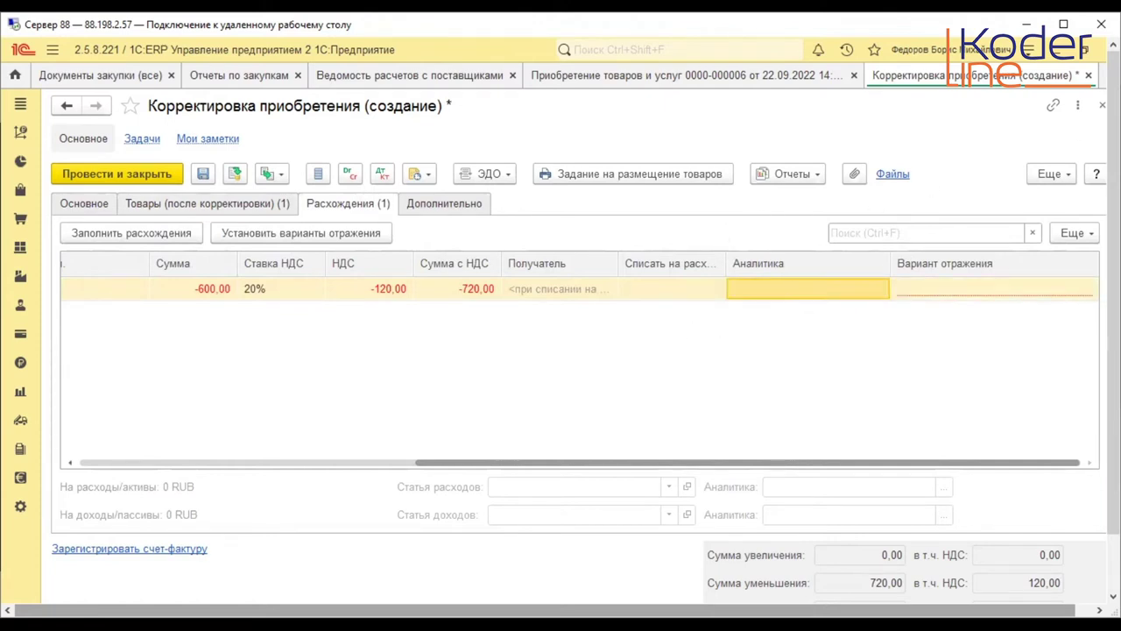
click(1088, 76)
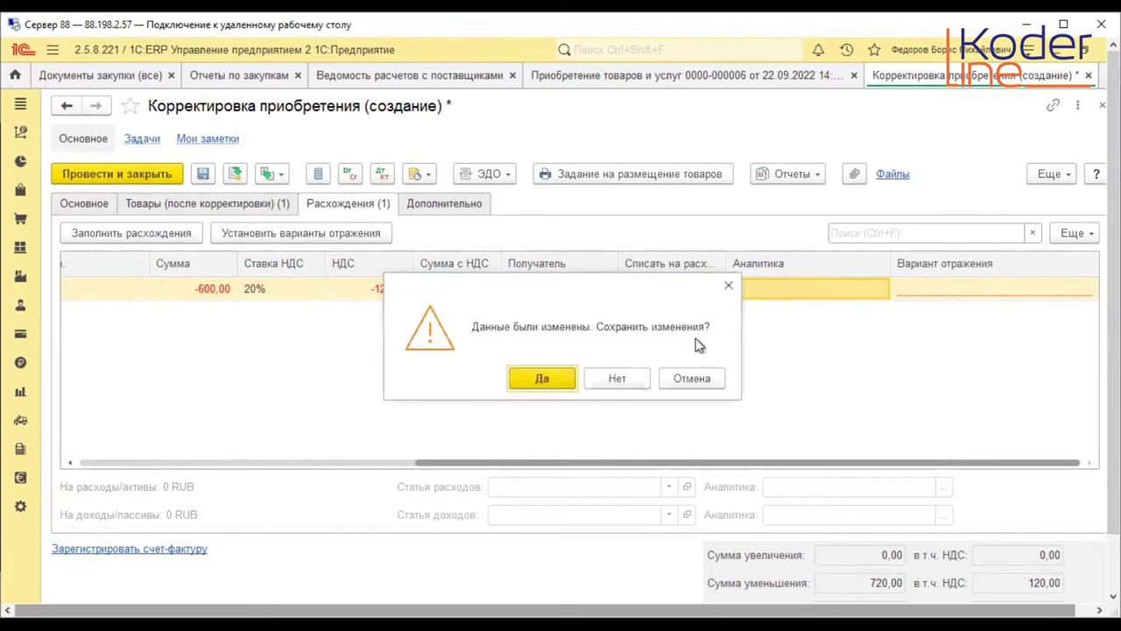
click(613, 377)
- Add "Белочка (конфеты)" as a second goods line in the new receipt, choosing it from the full item list
click(153, 205)
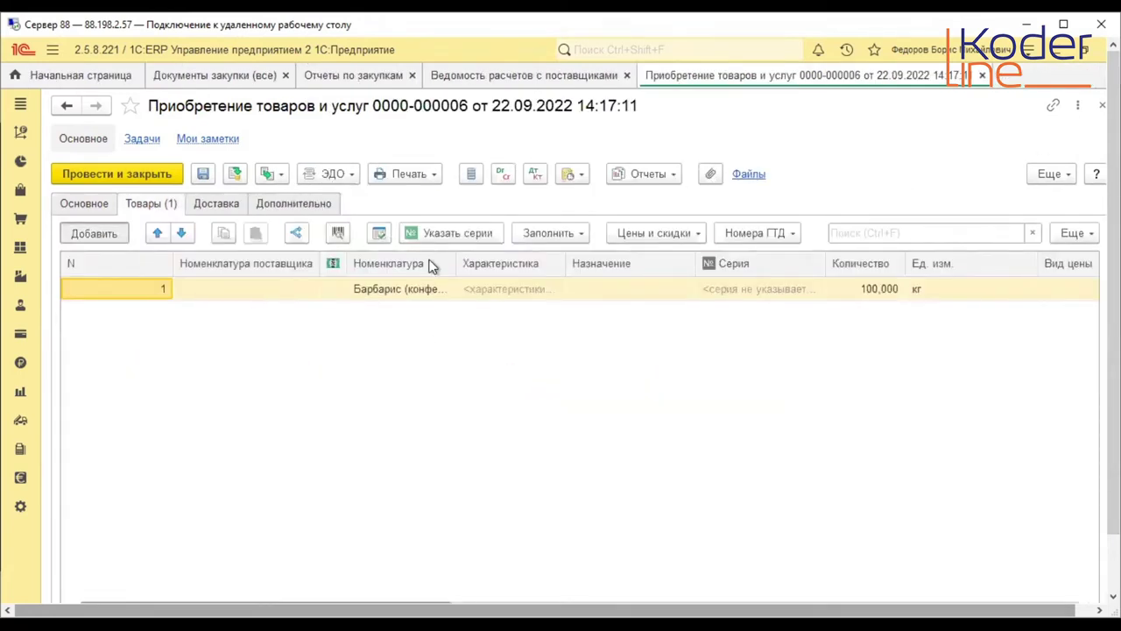
click(105, 233)
click(270, 363)
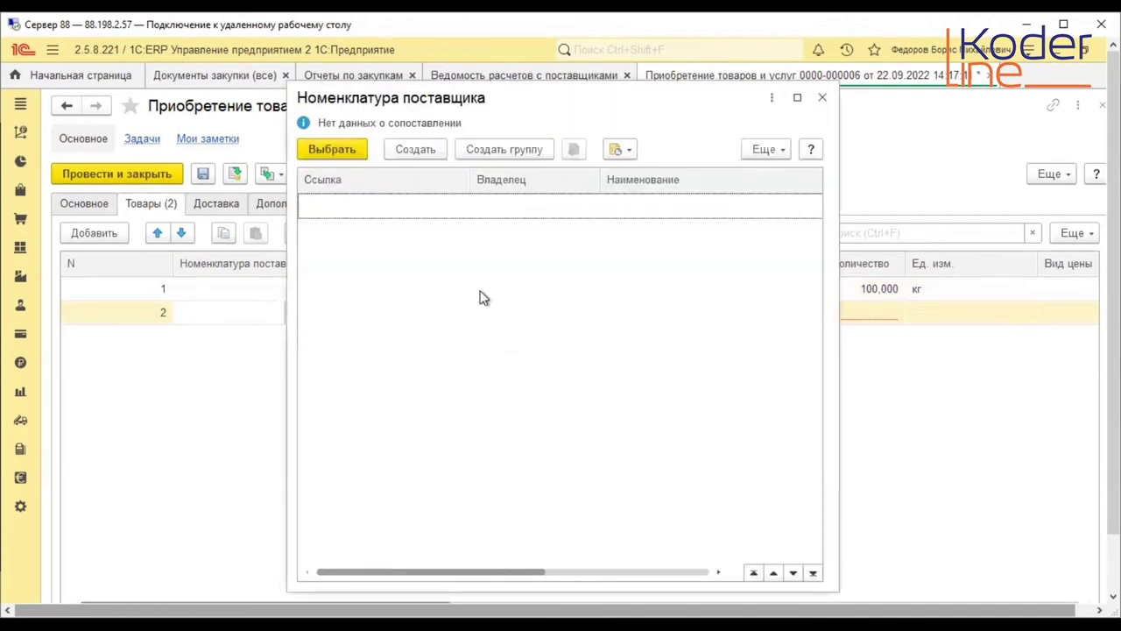
key(Escape)
click(426, 313)
click(426, 316)
click(429, 313)
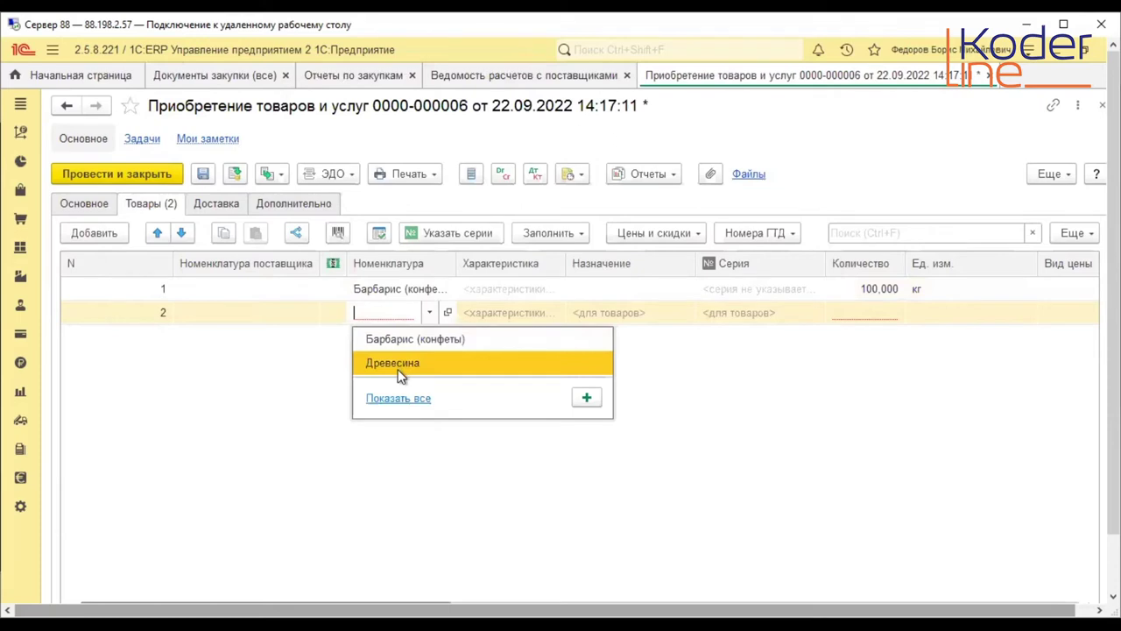
click(404, 400)
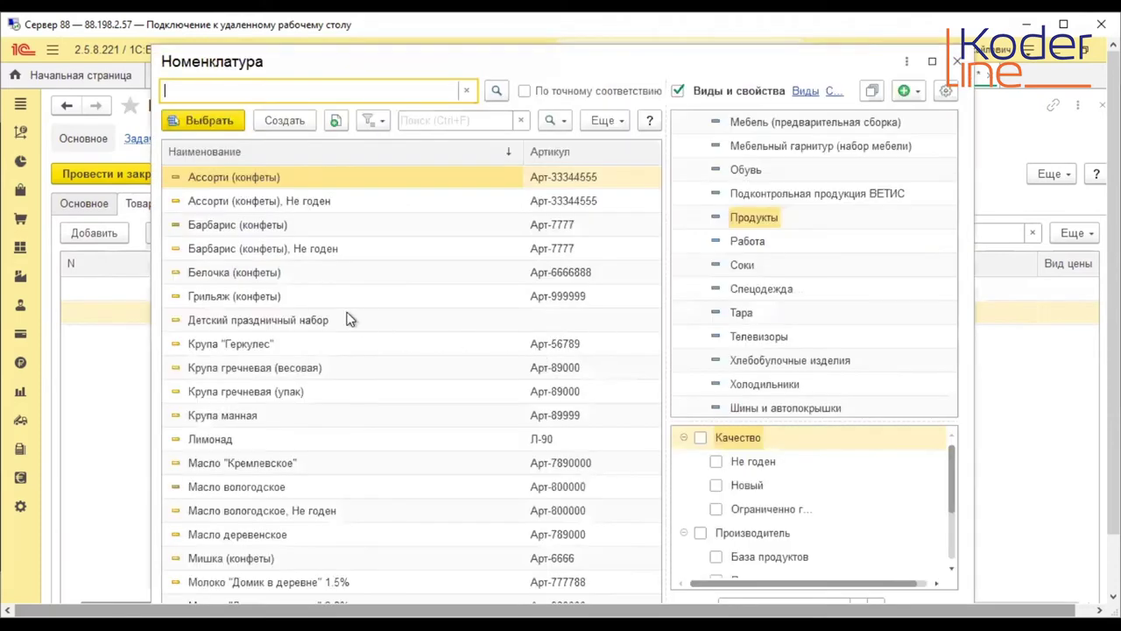
double_click(244, 274)
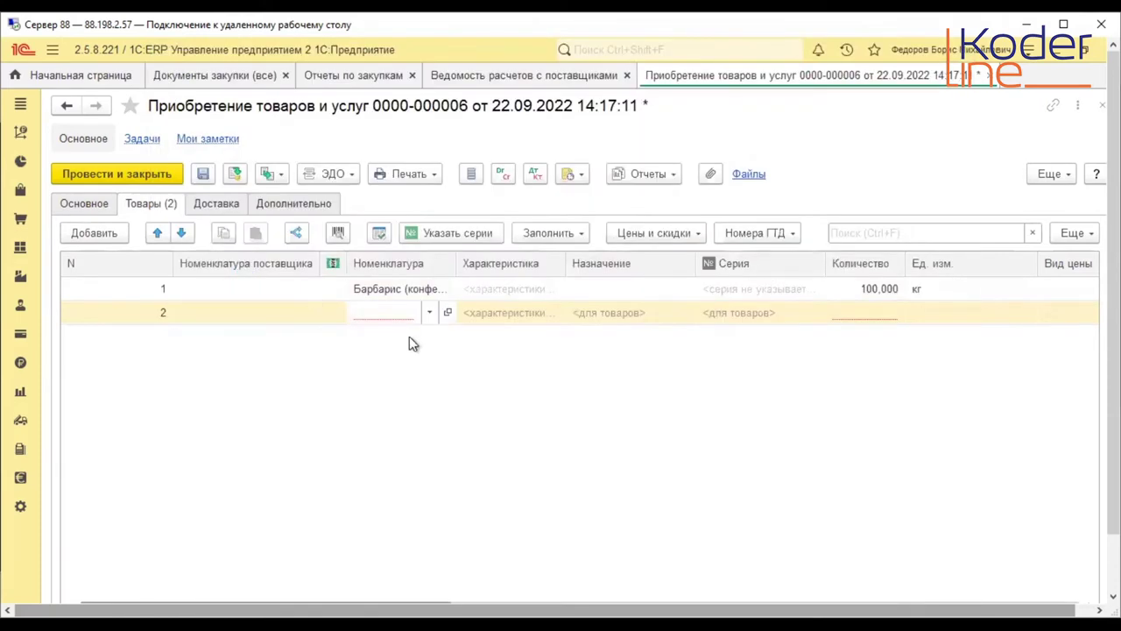
- Set the "Белочка (конфеты)" line's quantity to 60 kg and price to 60, and post the receipt
click(873, 313)
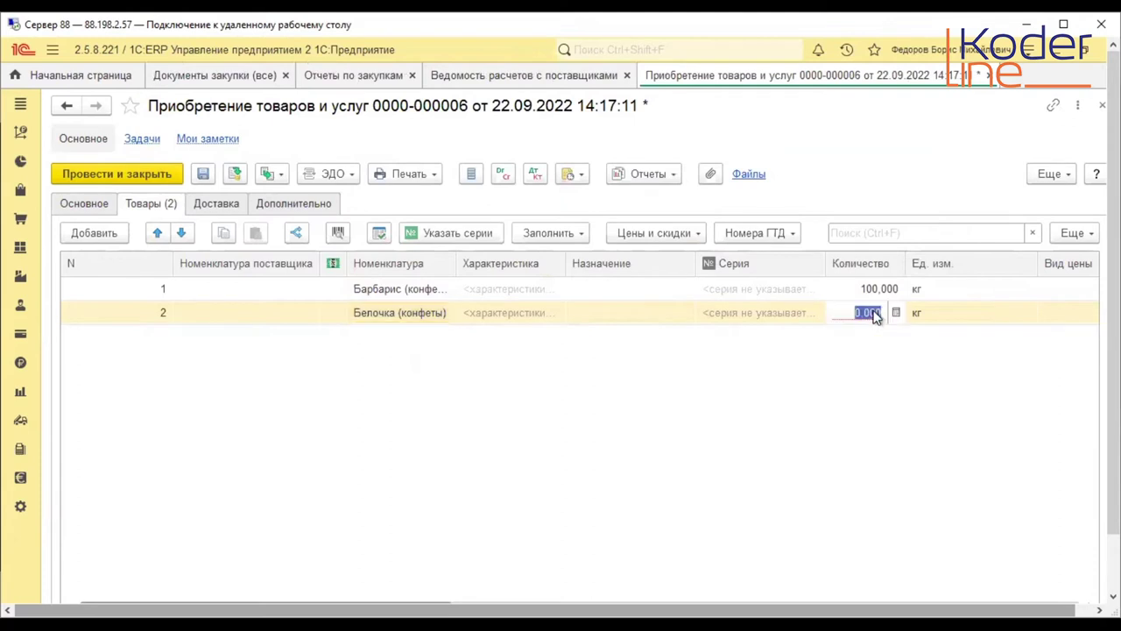
text(60)
key(Return)
click(233, 174)
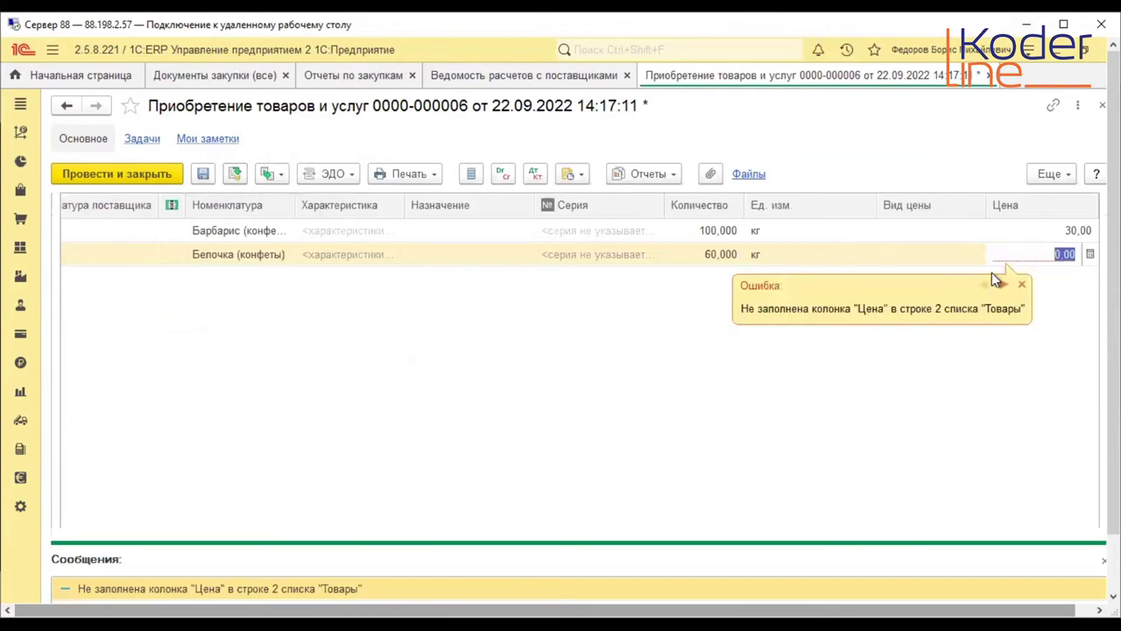
text(60)
click(993, 274)
click(236, 176)
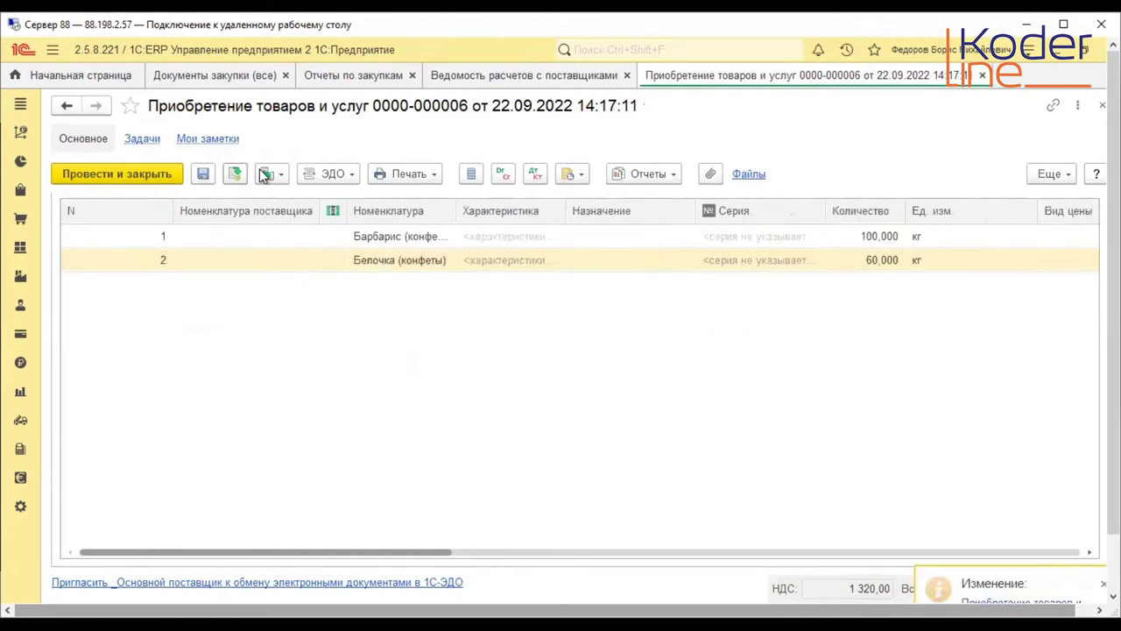
- Create a new "Корректировка приобретения" from the two-line receipt with the correction type "Корректировка по согласованию сторон"
click(272, 173)
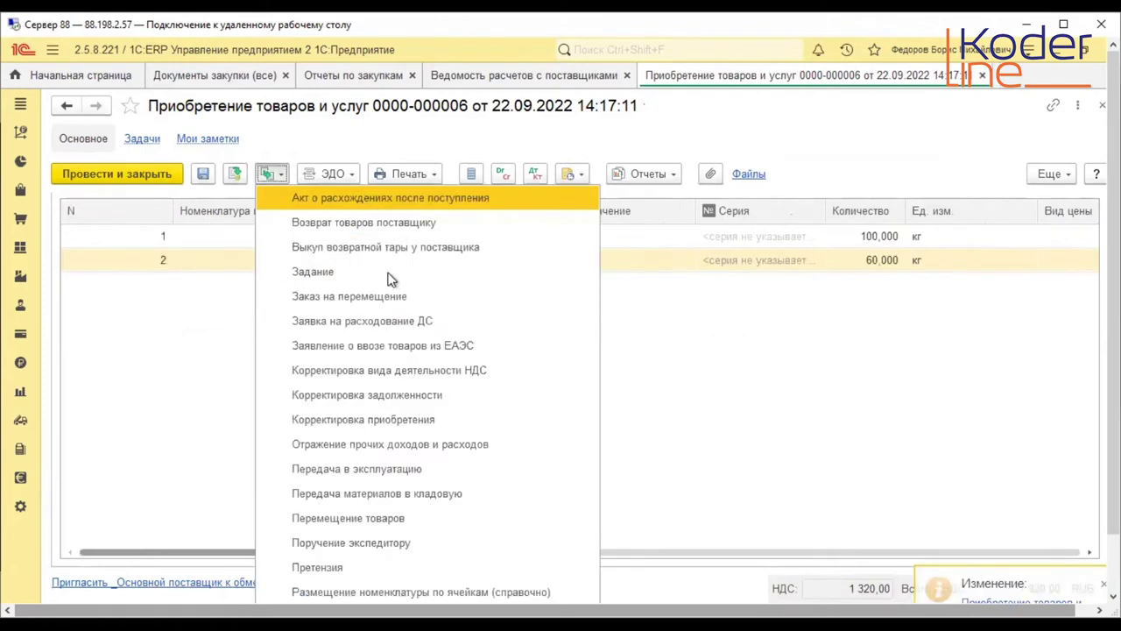
click(378, 411)
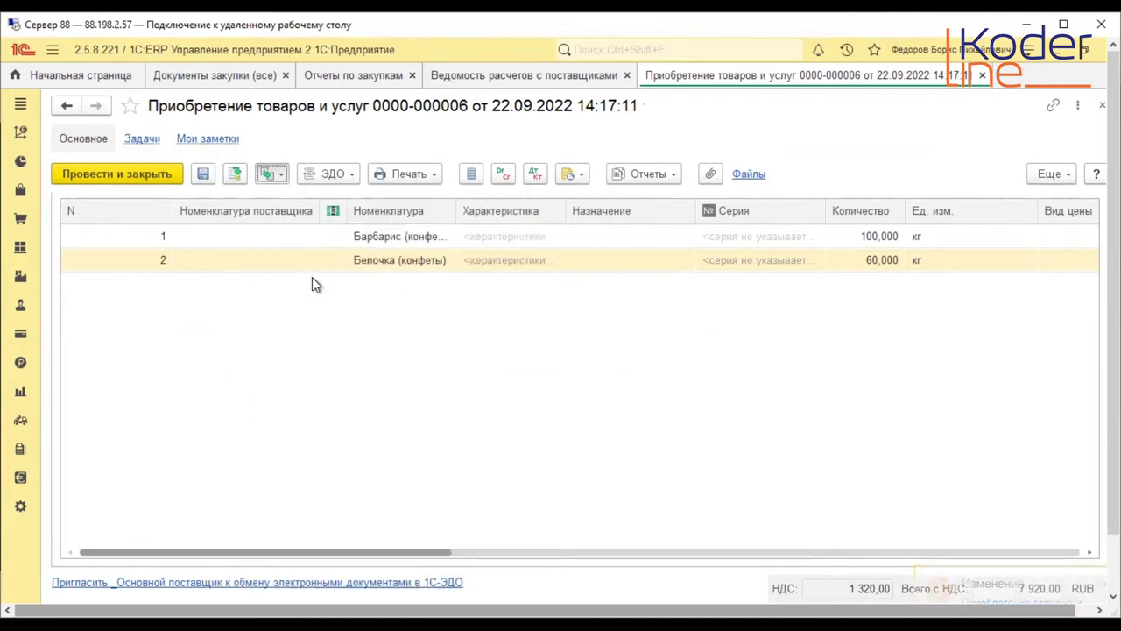
click(638, 255)
click(613, 303)
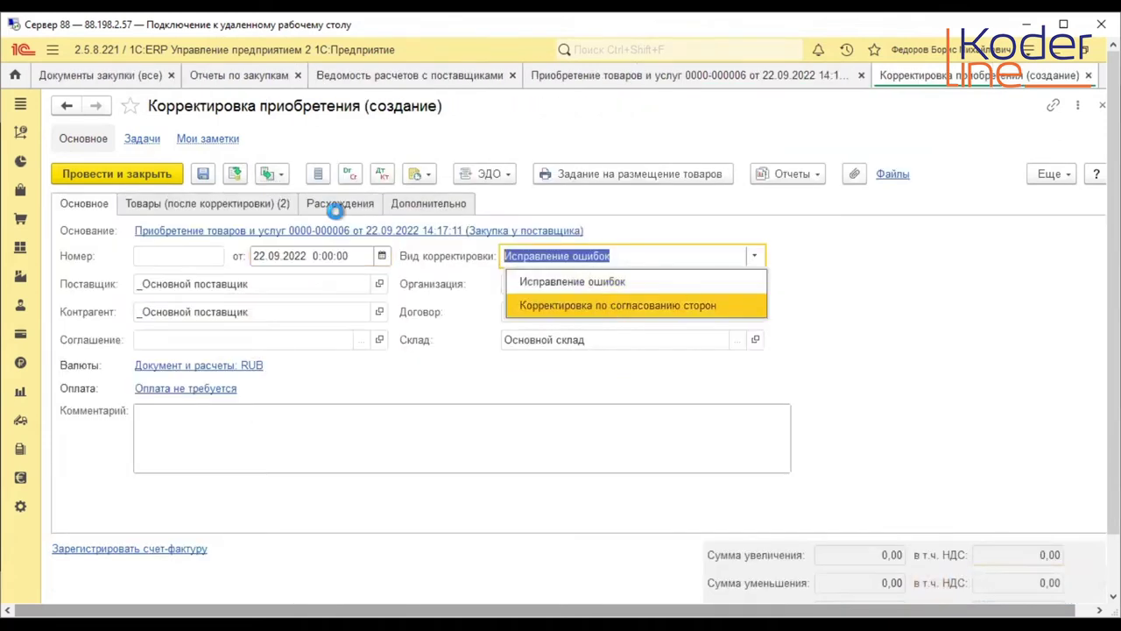
- Set the corrected quantities to 80 kg for "Барбарис (конфеты)" and 70 kg for "Белочка (конфеты)"
click(210, 206)
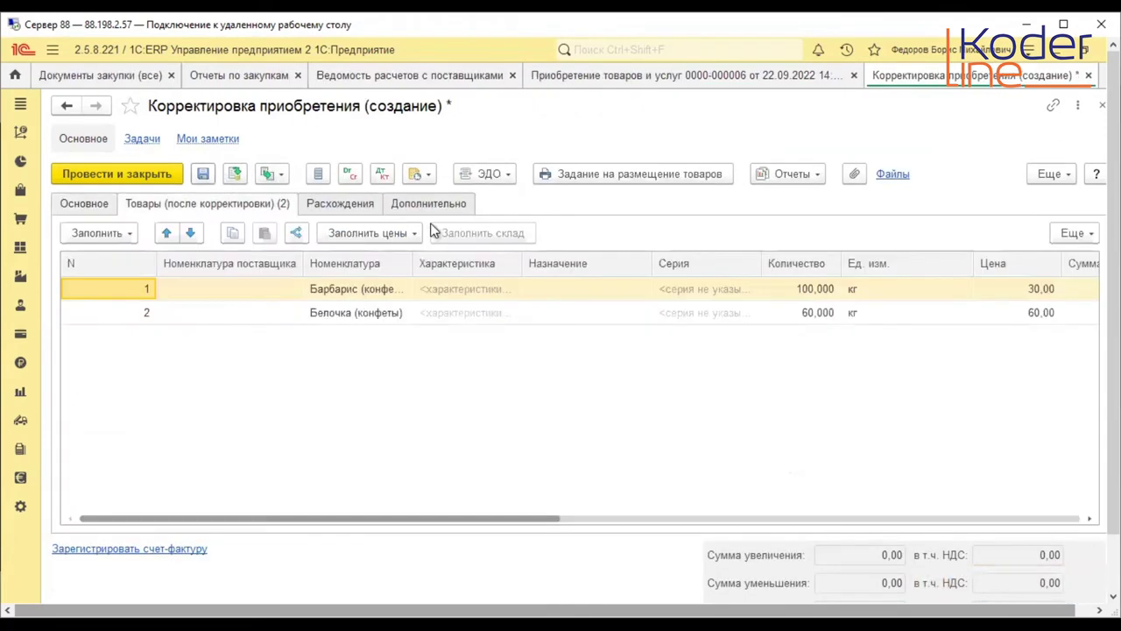
click(810, 295)
click(811, 295)
text(80)
key(Return)
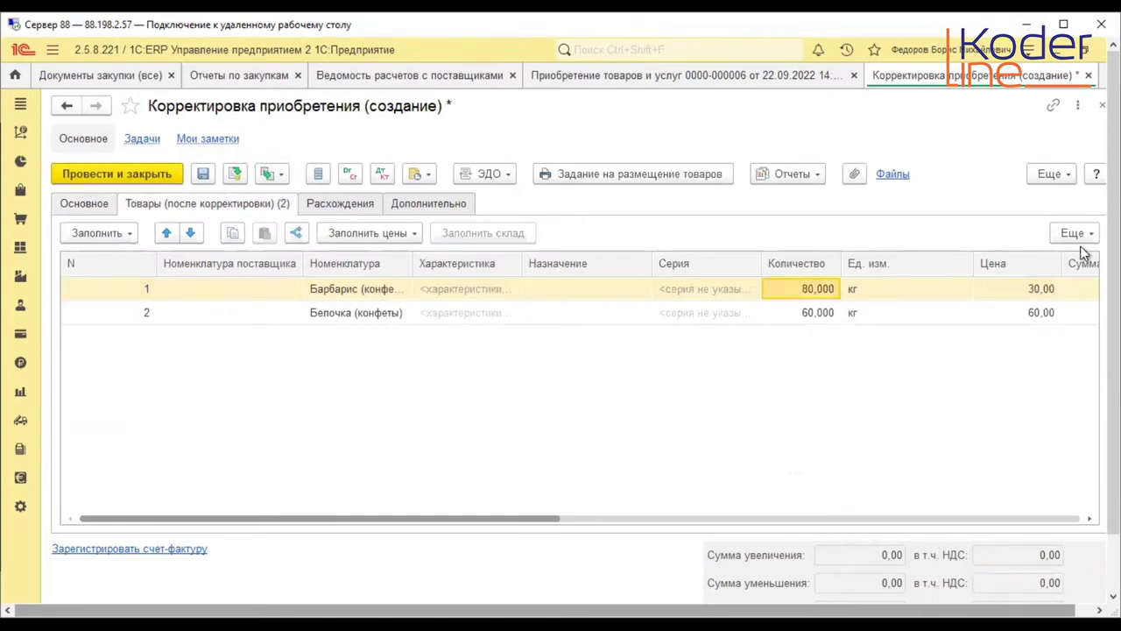
click(832, 317)
click(830, 316)
text(70)
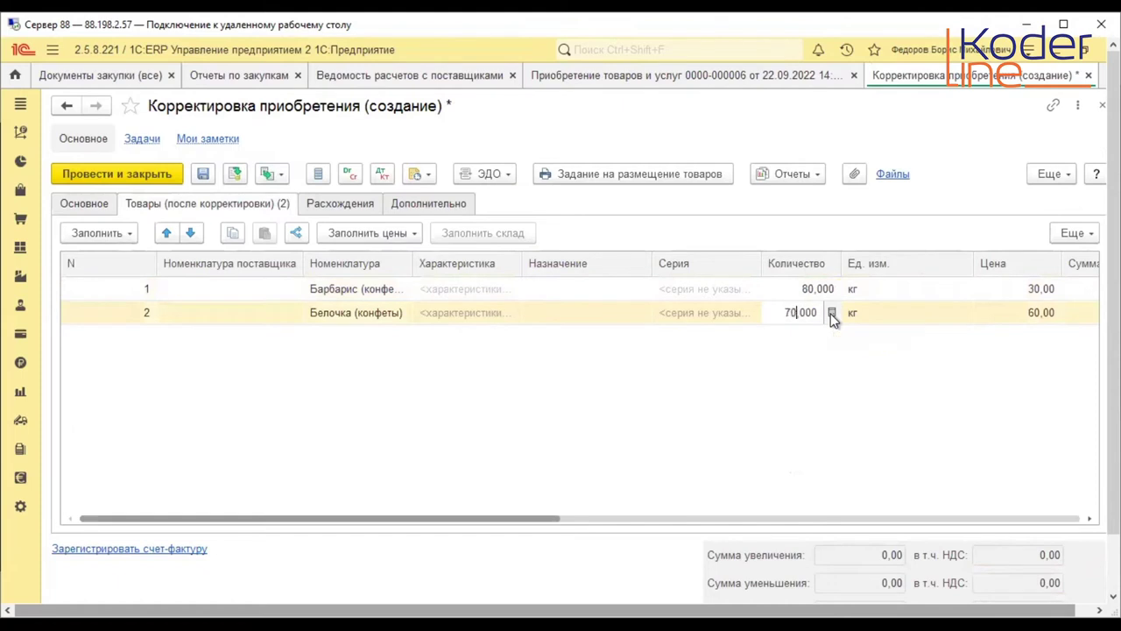
key(Return)
- Fill in the discrepancies and set the "Барбарис (конфеты)" line's "Вариант отражения" to "Уменьшить закупку, учесть при инвентаризации"
click(325, 205)
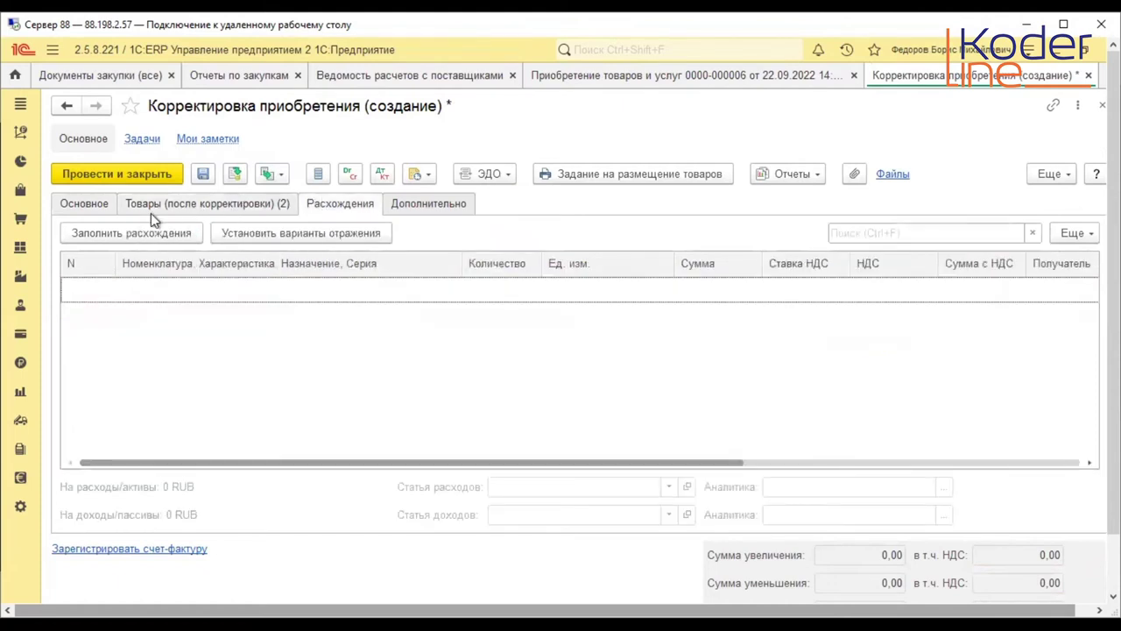
click(145, 233)
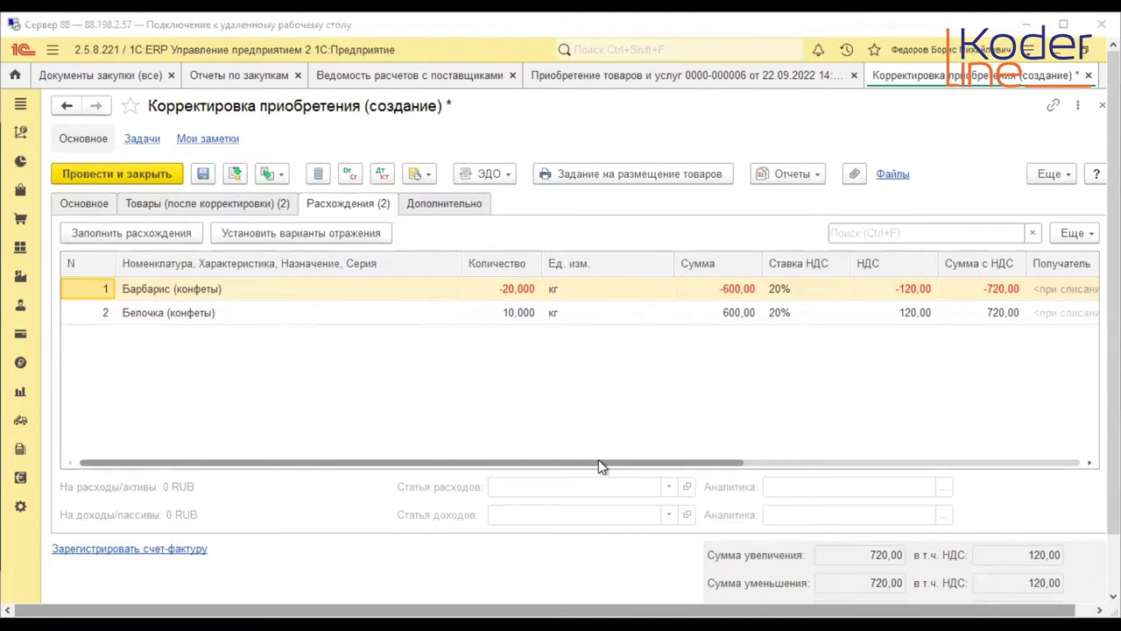
scroll(626, 460, right, 8)
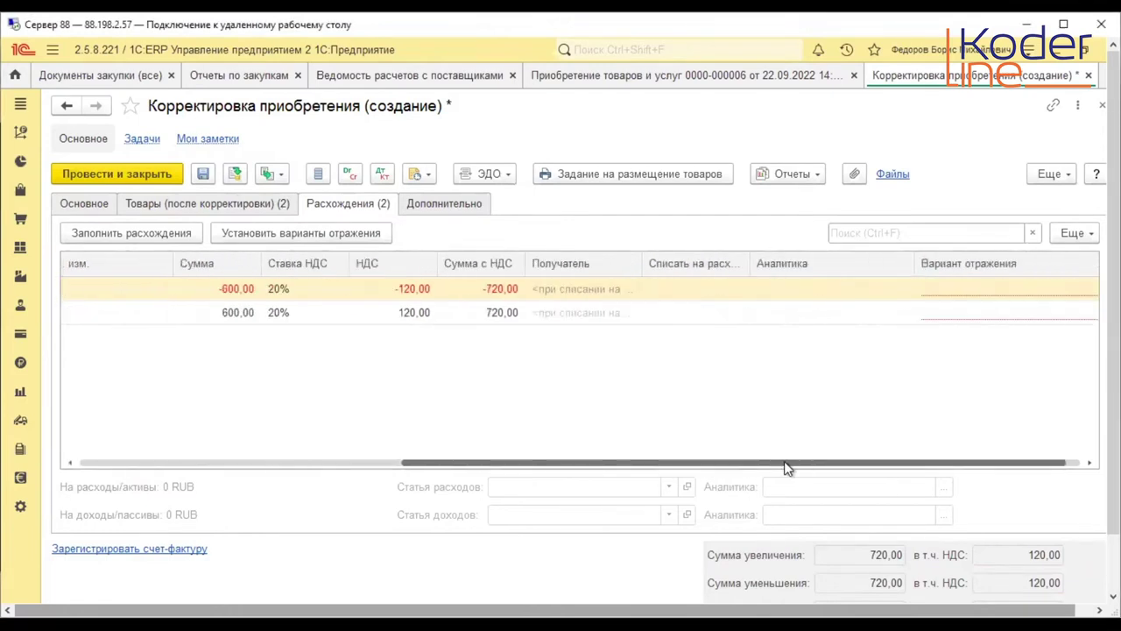
click(987, 287)
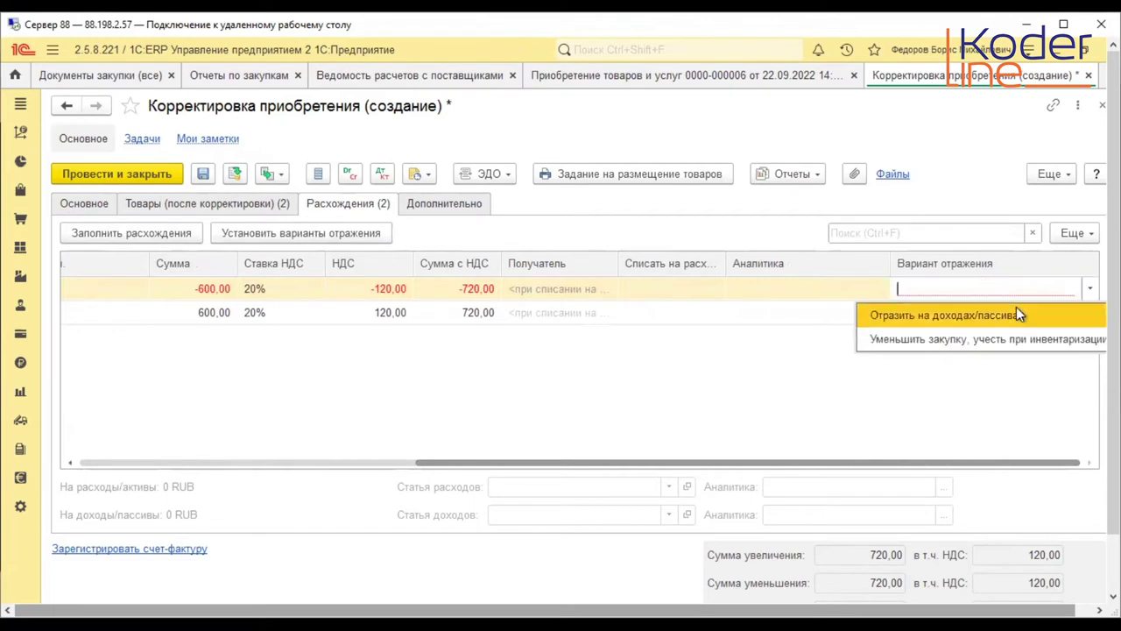
click(970, 341)
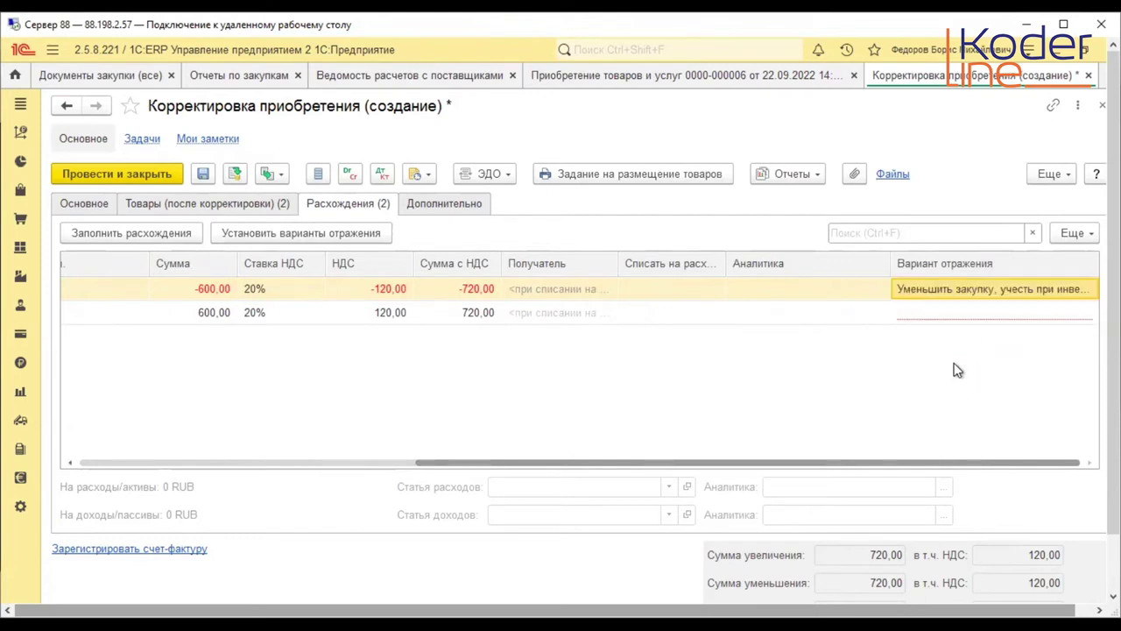
- Set the "Белочка (конфеты)" line's "Вариант отражения" to "Увеличить закупку, учесть при инвентаризации" and post the correction
double_click(952, 319)
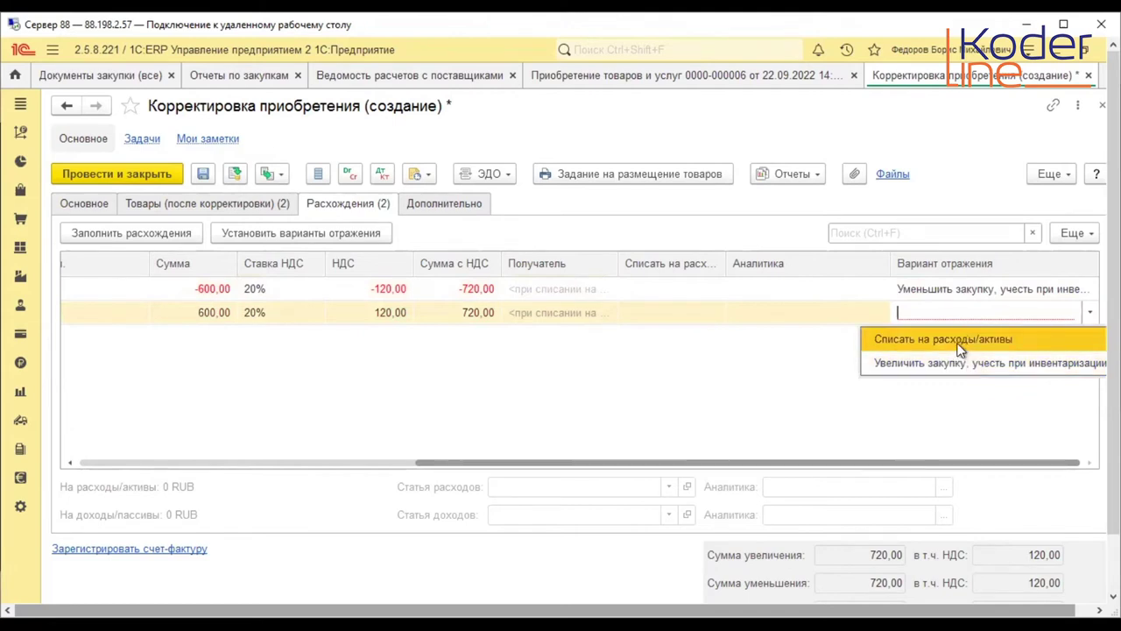
click(959, 342)
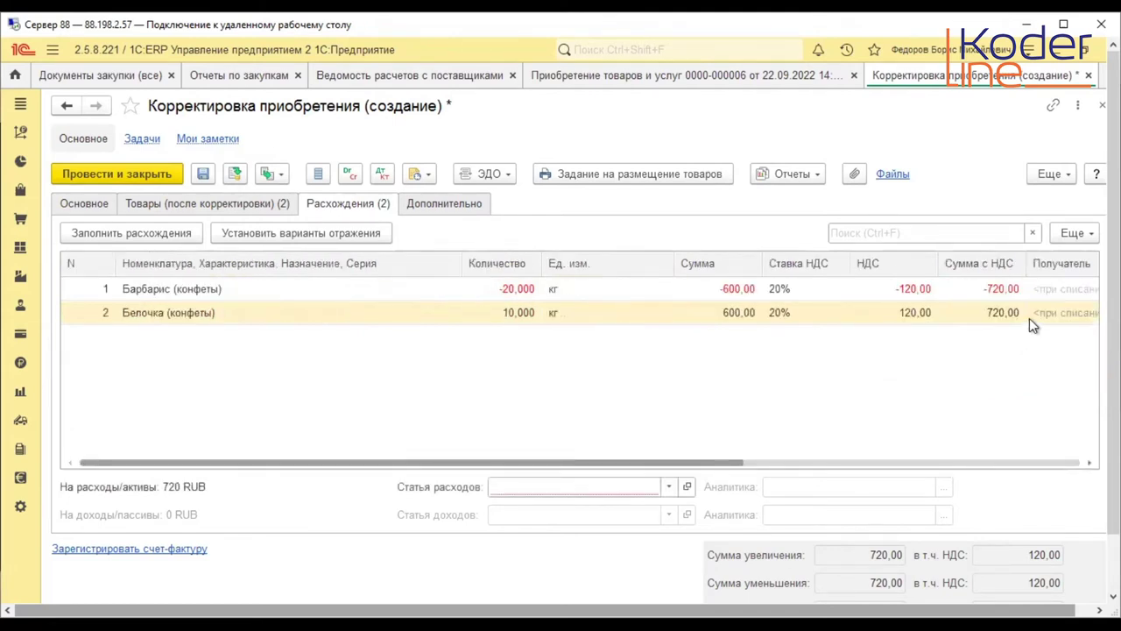
drag(553, 458, 801, 466)
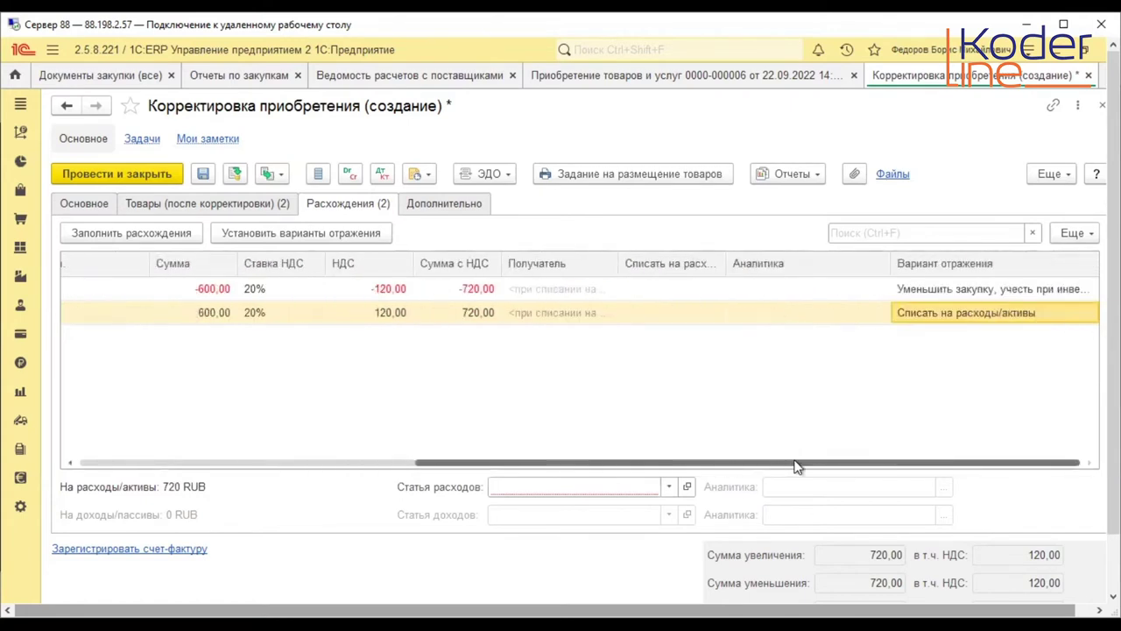
click(1005, 315)
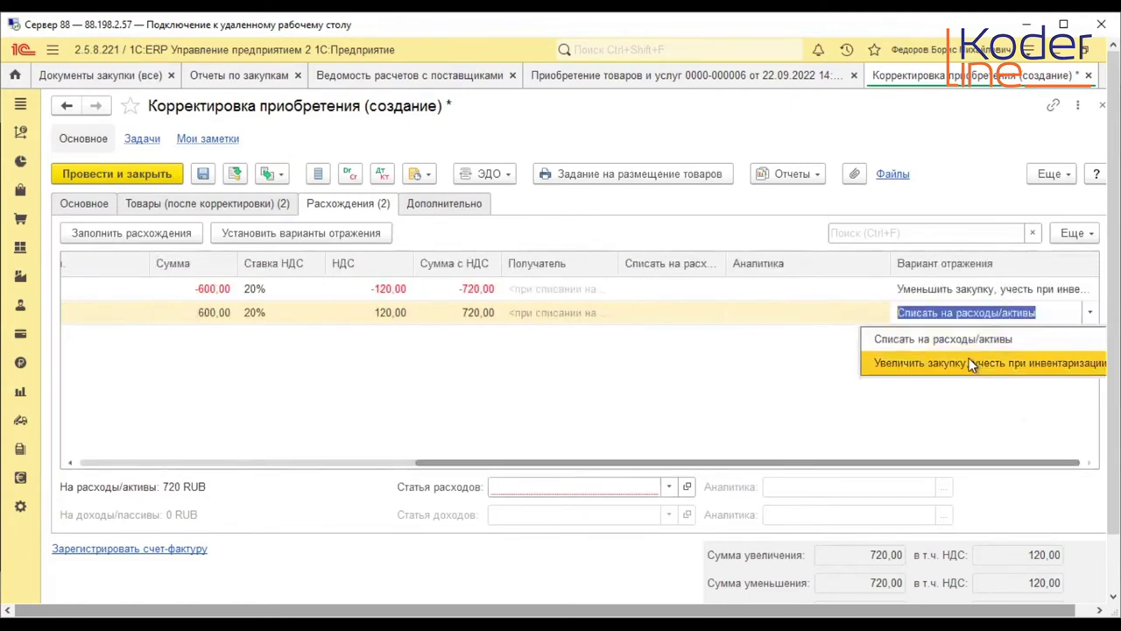
click(968, 357)
drag(544, 465, 879, 464)
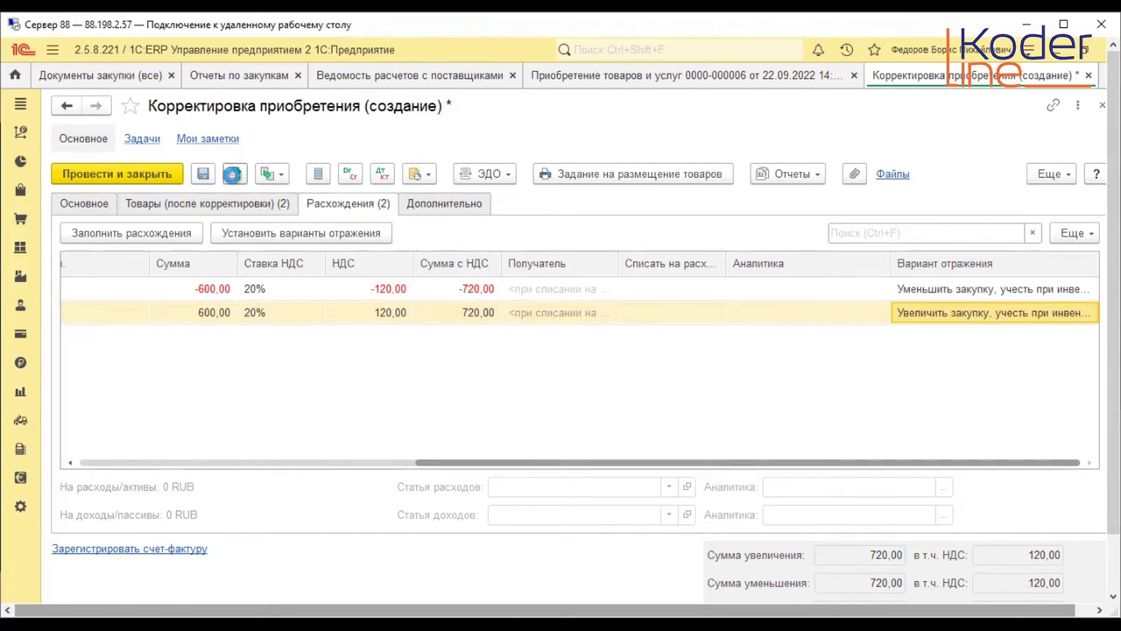
click(231, 173)
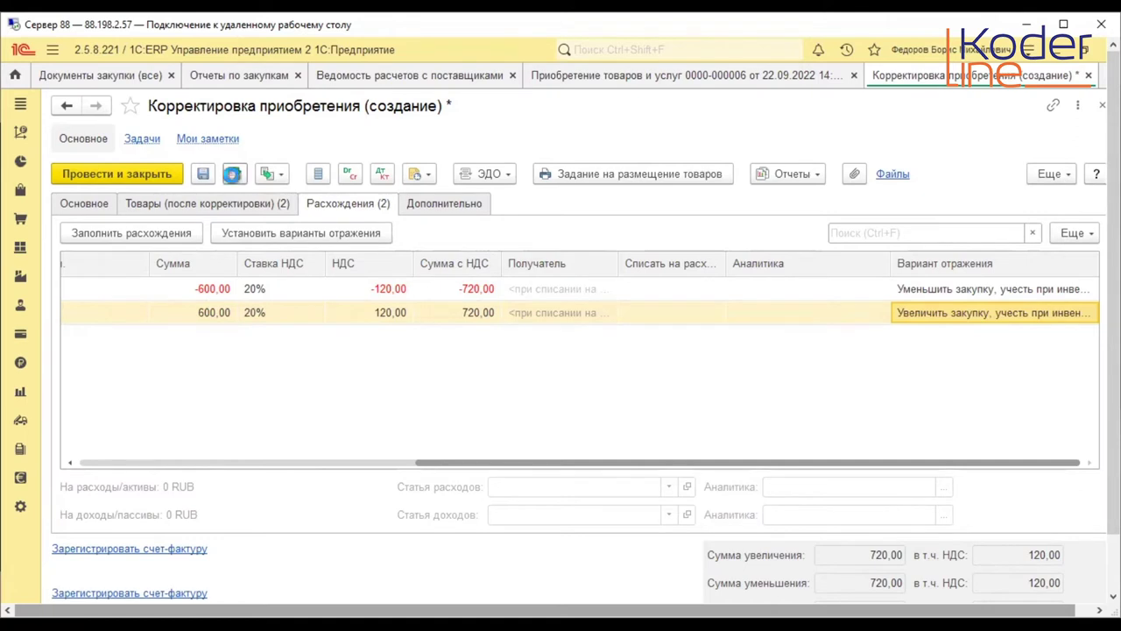
- Regenerate "Ведомость расчетов с поставщиками", check its "Зачтено" amounts, and review the two-item receipt's main details and payment offset
click(407, 77)
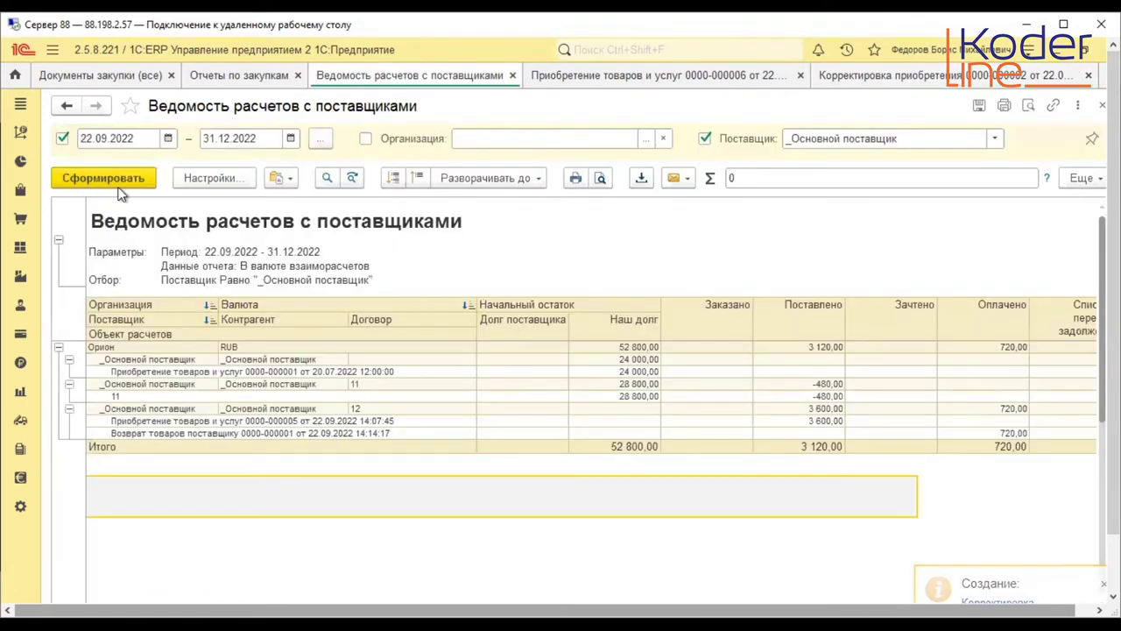
click(117, 183)
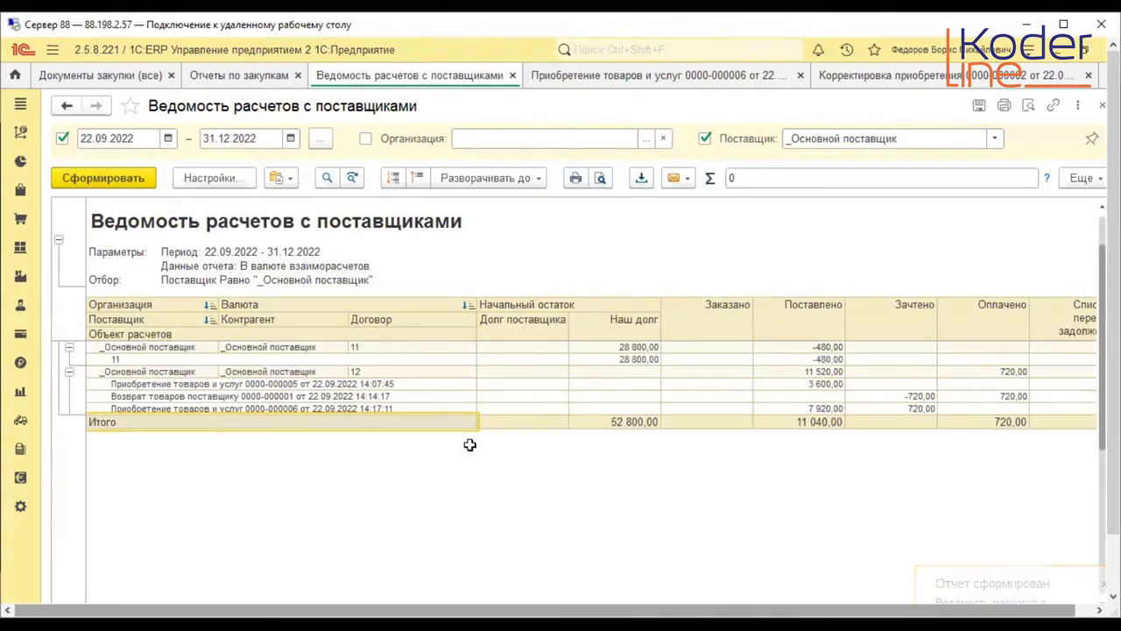
click(902, 417)
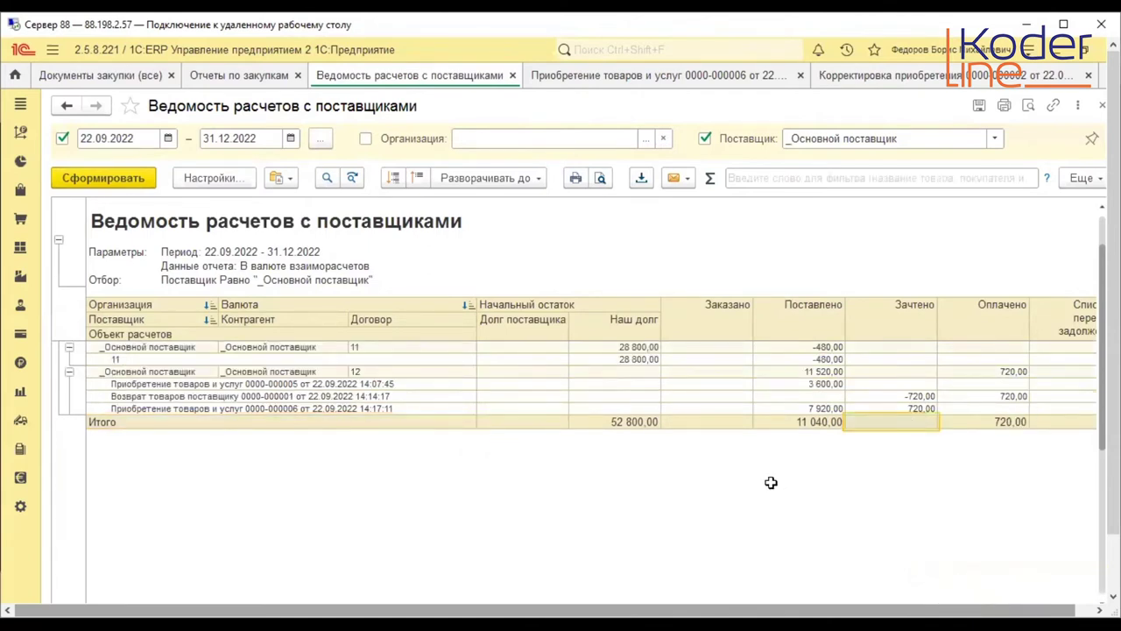
click(866, 409)
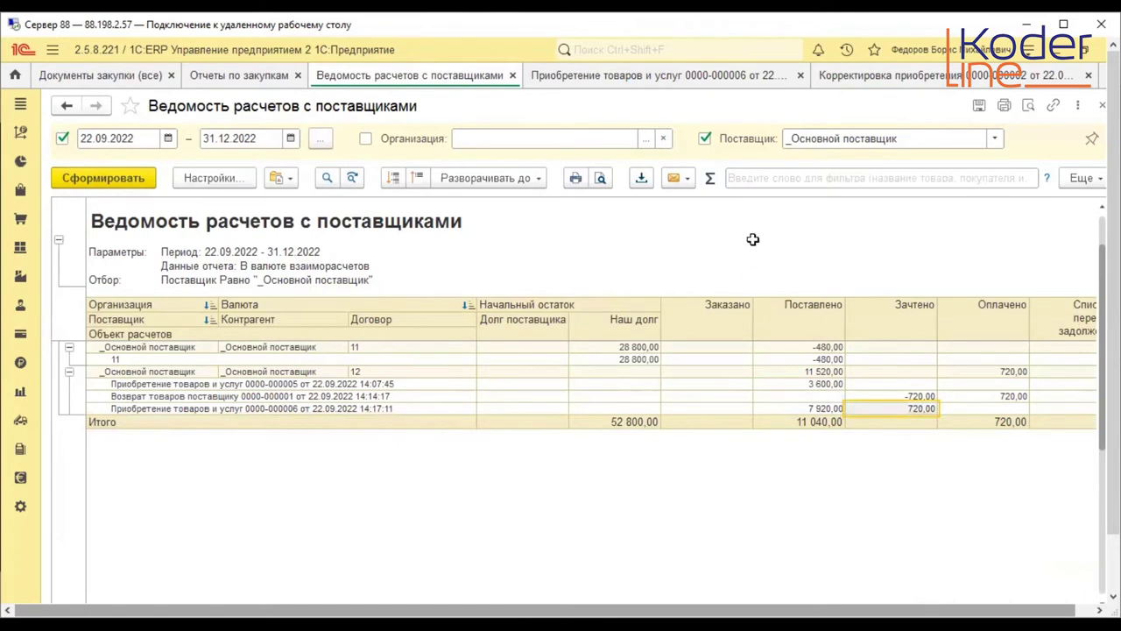
click(788, 76)
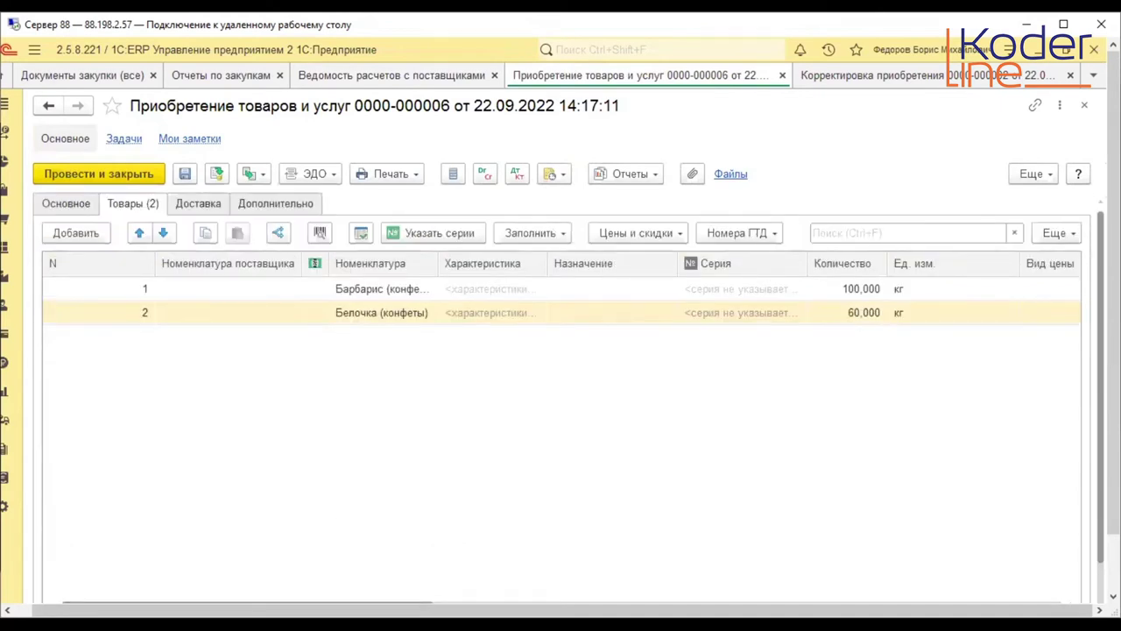
click(65, 207)
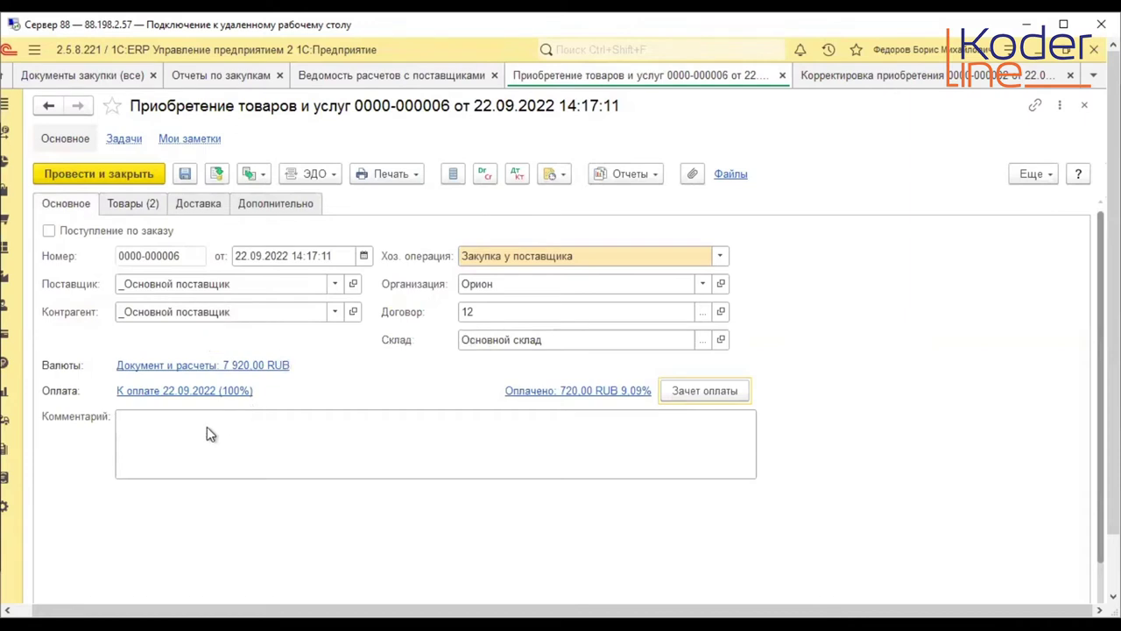
- Generate the "Движения документа" report for the posted purchase correction
click(894, 86)
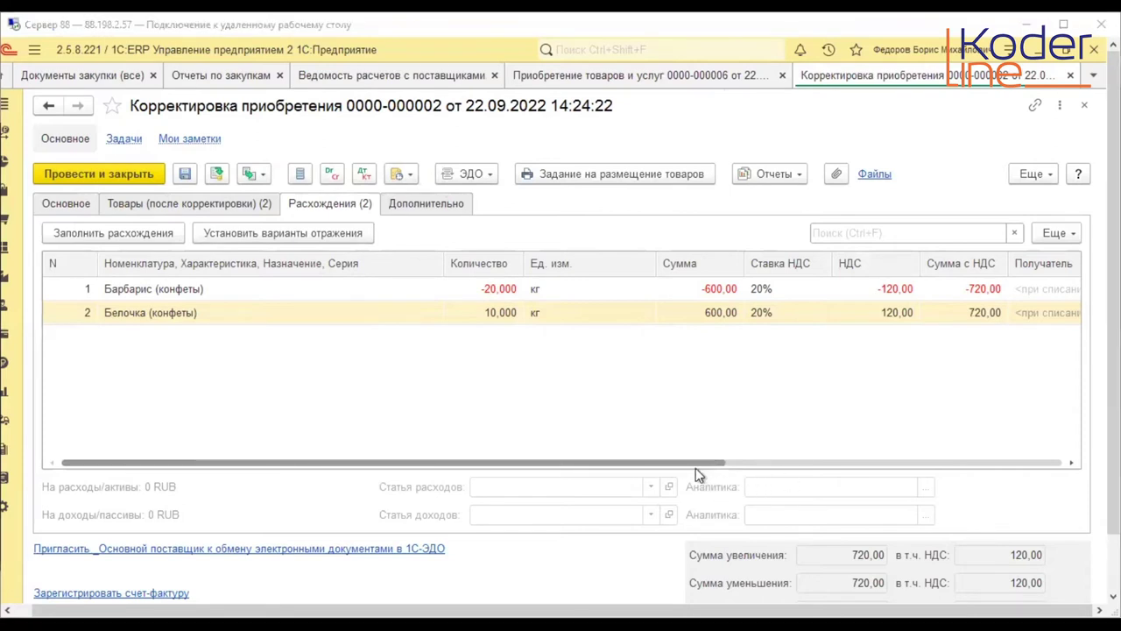
click(786, 173)
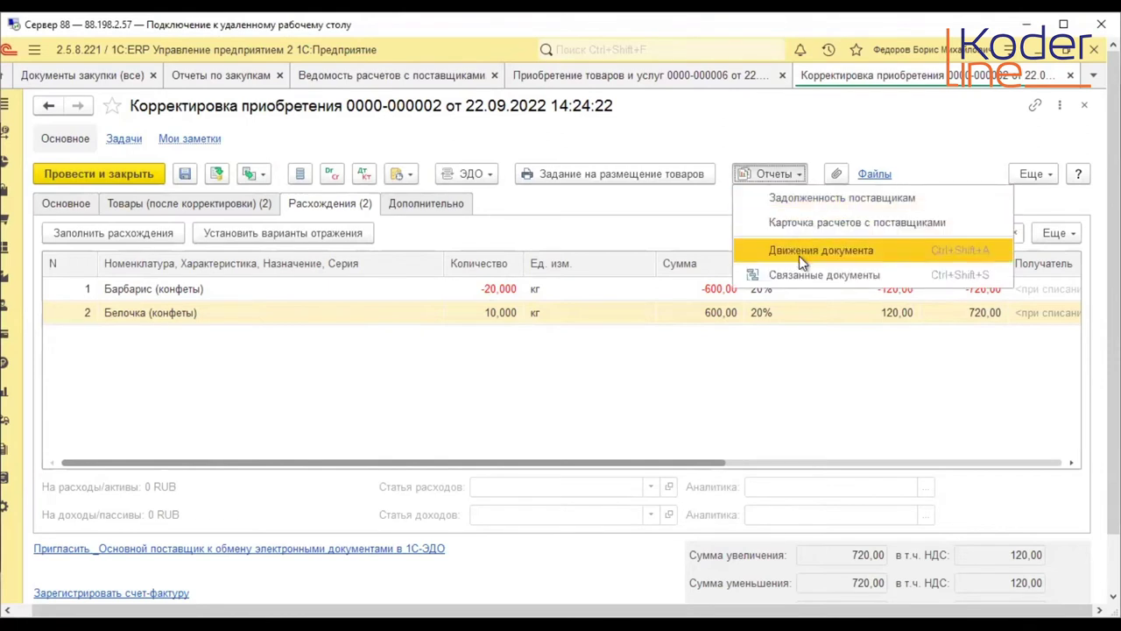
click(799, 254)
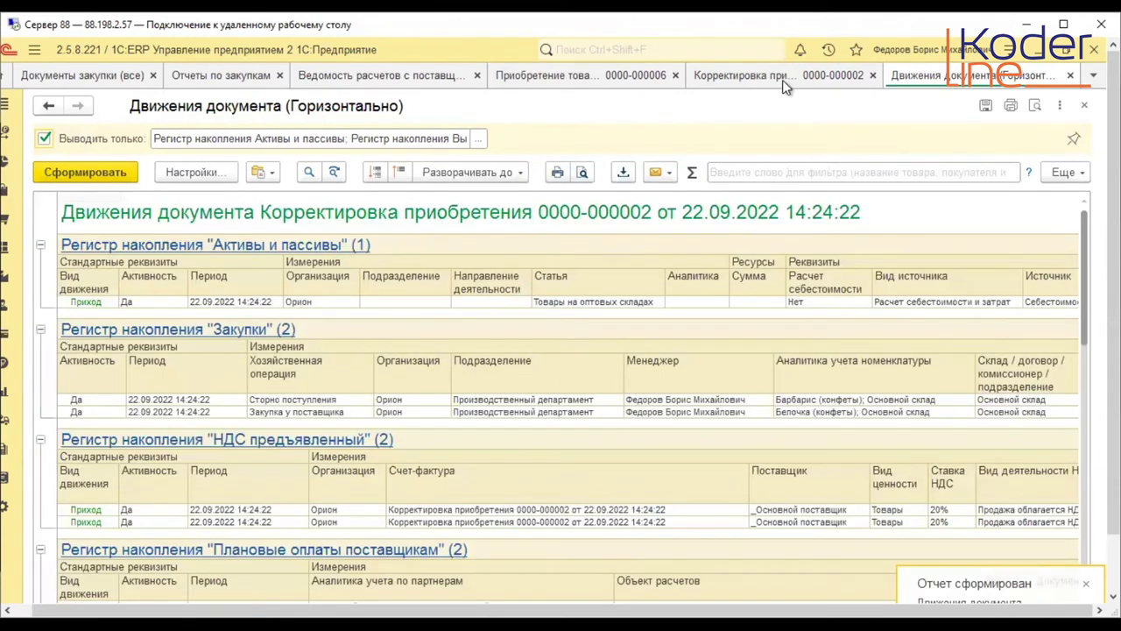
- Set the "Барбарис (конфеты)" discrepancy line's "Вариант отражения" in the purchase correction to "Отразить на доходах/пассивах"
click(786, 73)
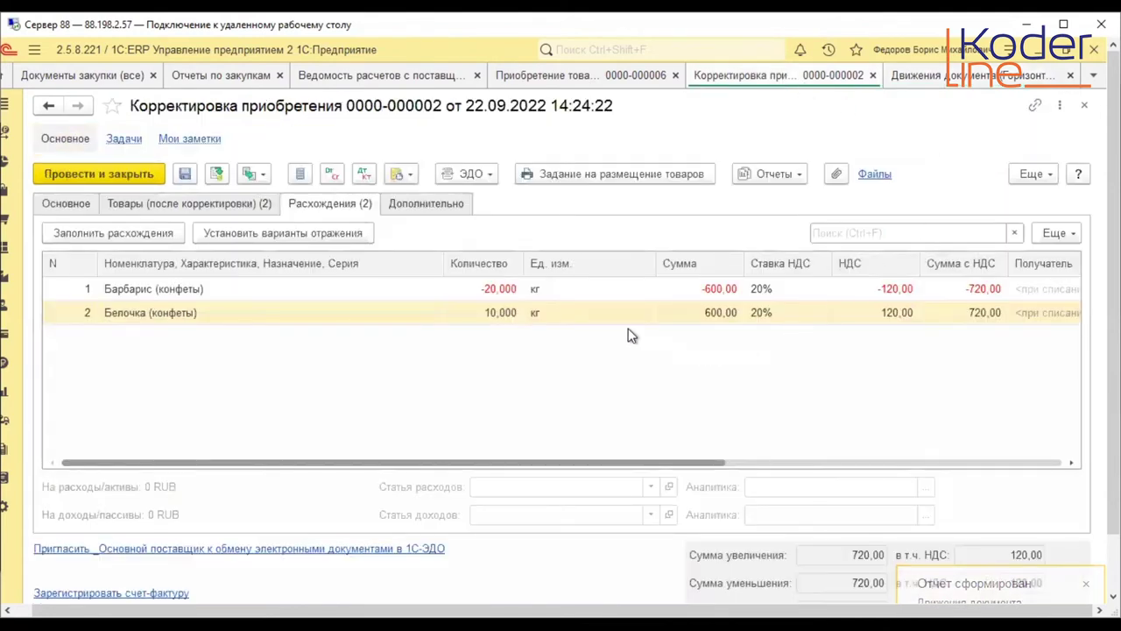
drag(662, 466, 768, 465)
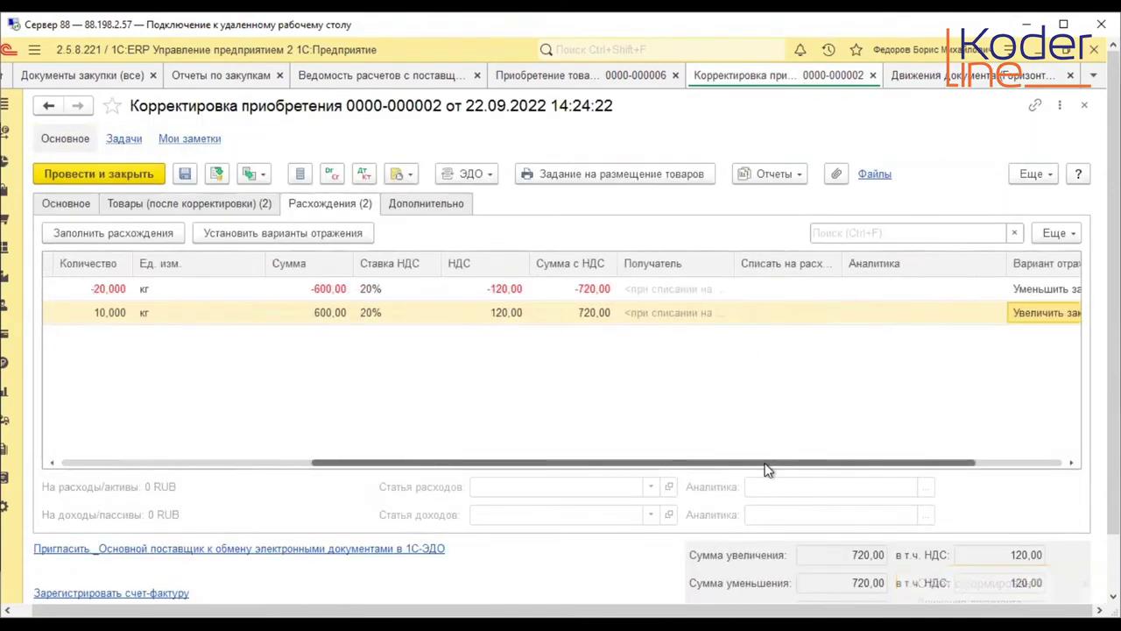
click(1031, 316)
click(1008, 288)
click(1008, 289)
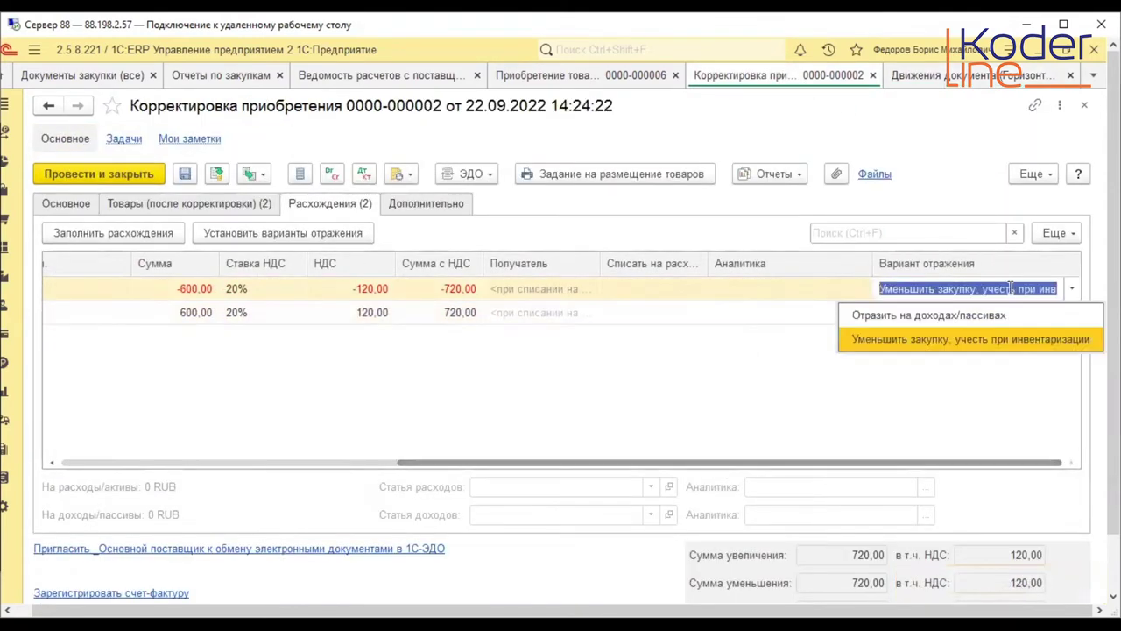
key(Escape)
click(972, 317)
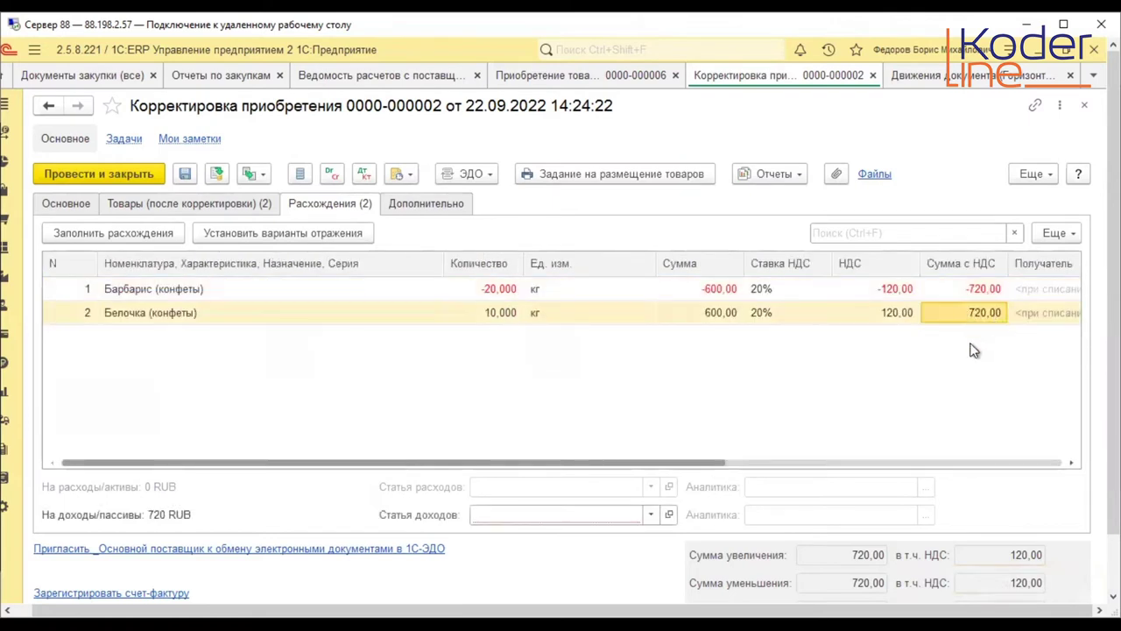
- Set the "Белочка (конфеты)" discrepancy line's "Вариант отражения" to "Списать на расходы/активы"
drag(710, 466, 1048, 465)
click(1041, 313)
click(988, 338)
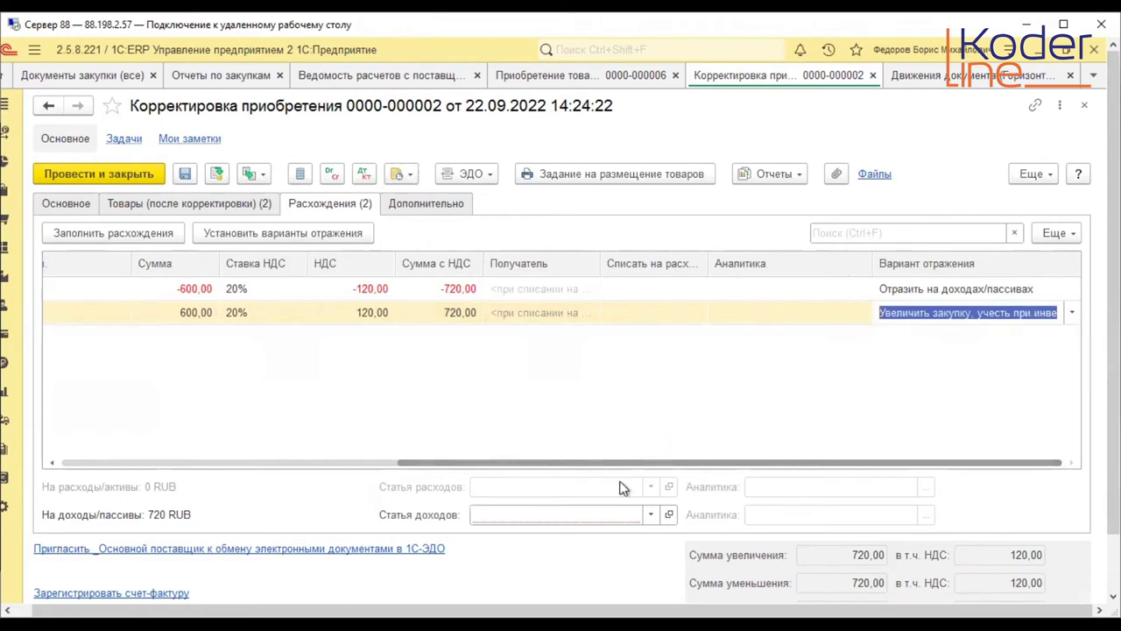
- Set the correction's "Статья доходов" to "Прочие доходы"
click(650, 519)
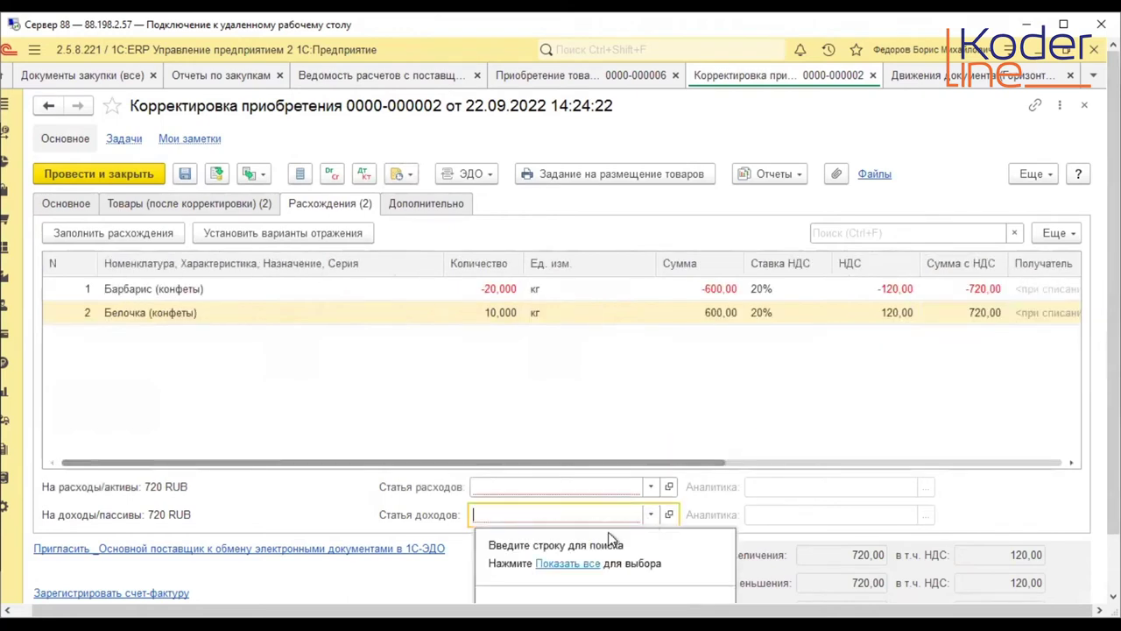
key(F4)
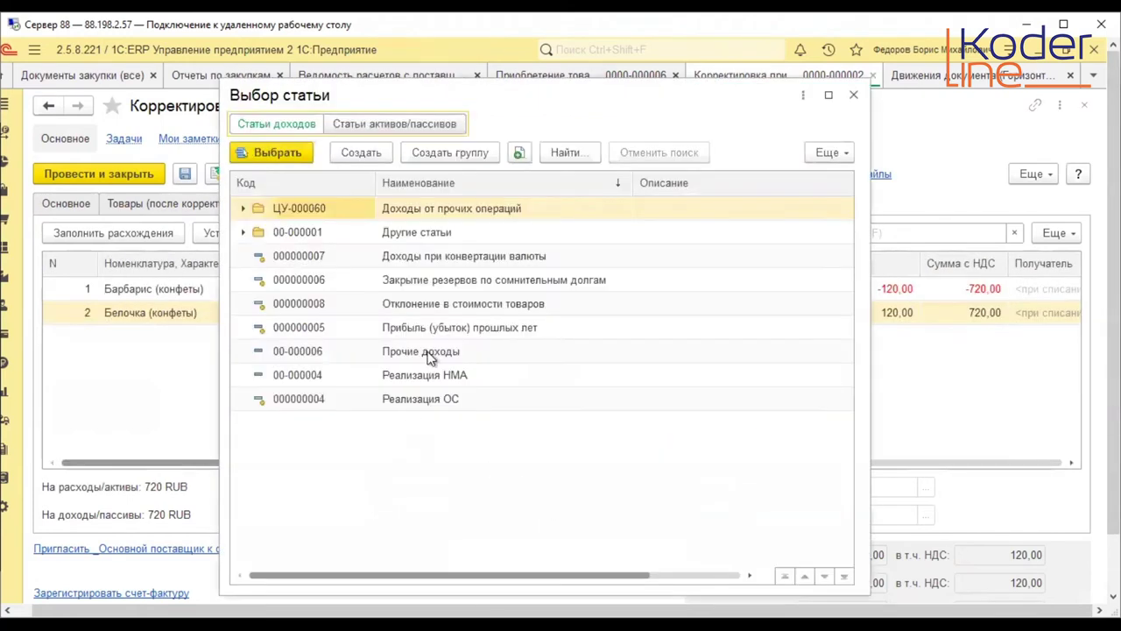
double_click(425, 352)
- Create a new expense item for "Статья расходов" named "Прочие расходы", attributed to "На финансовый результат (расходы тек. периода)"
click(543, 484)
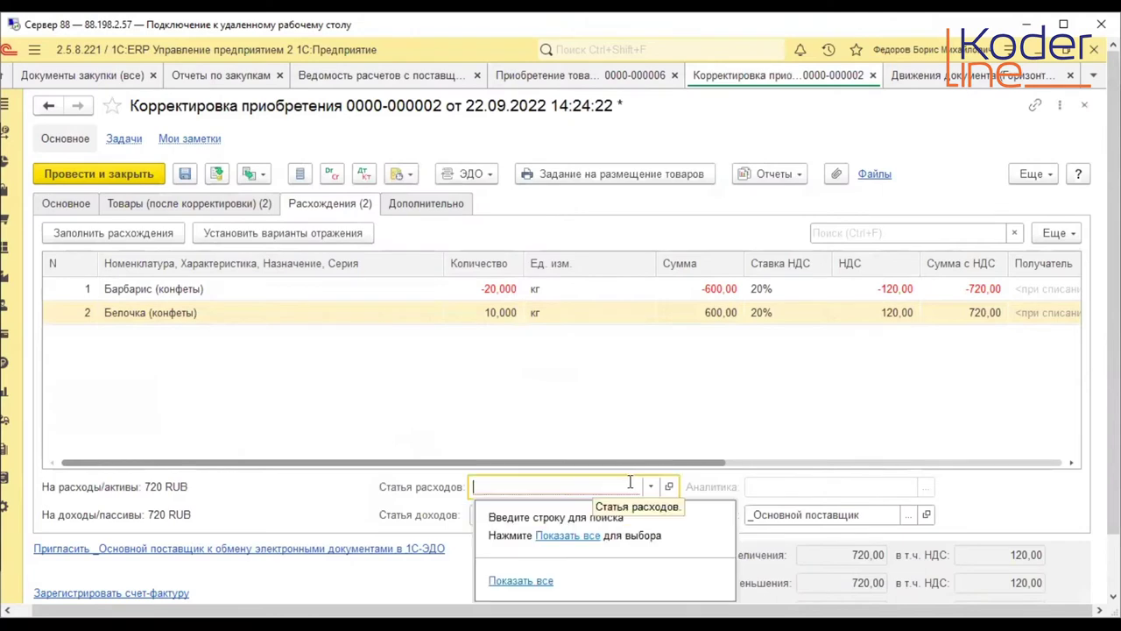
click(568, 535)
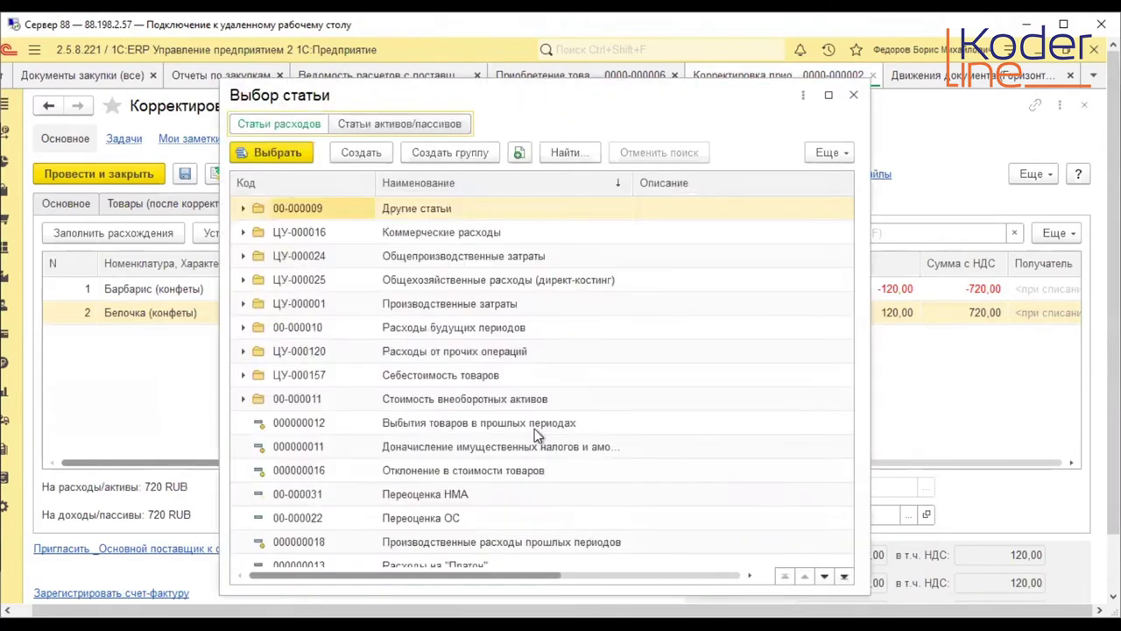
scroll(535, 428, down, 3)
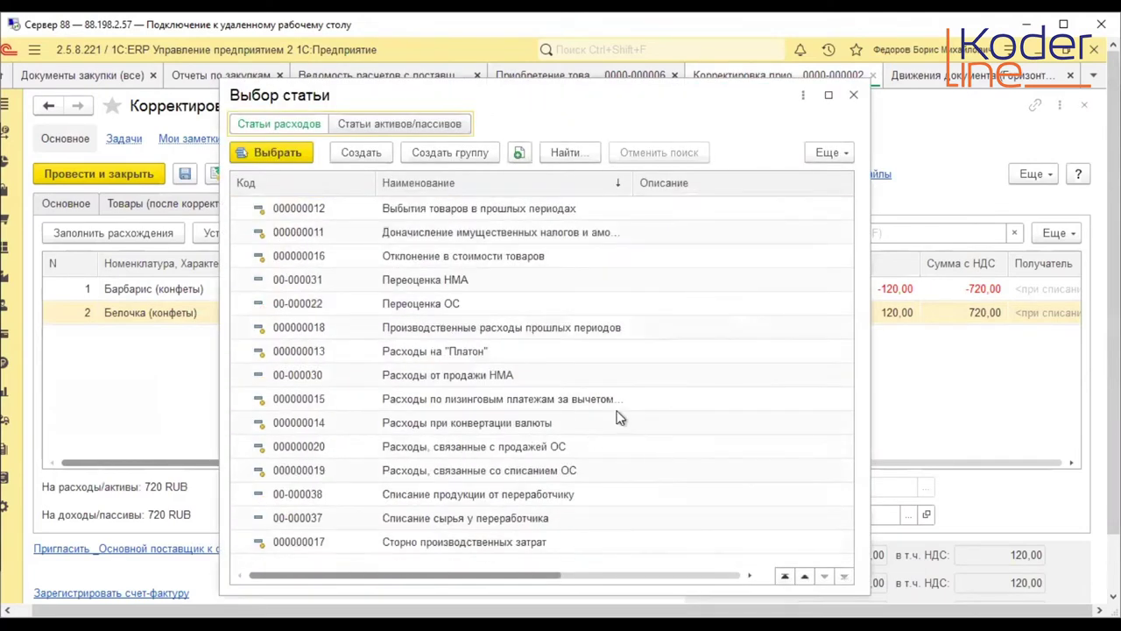
scroll(618, 417, up, 3)
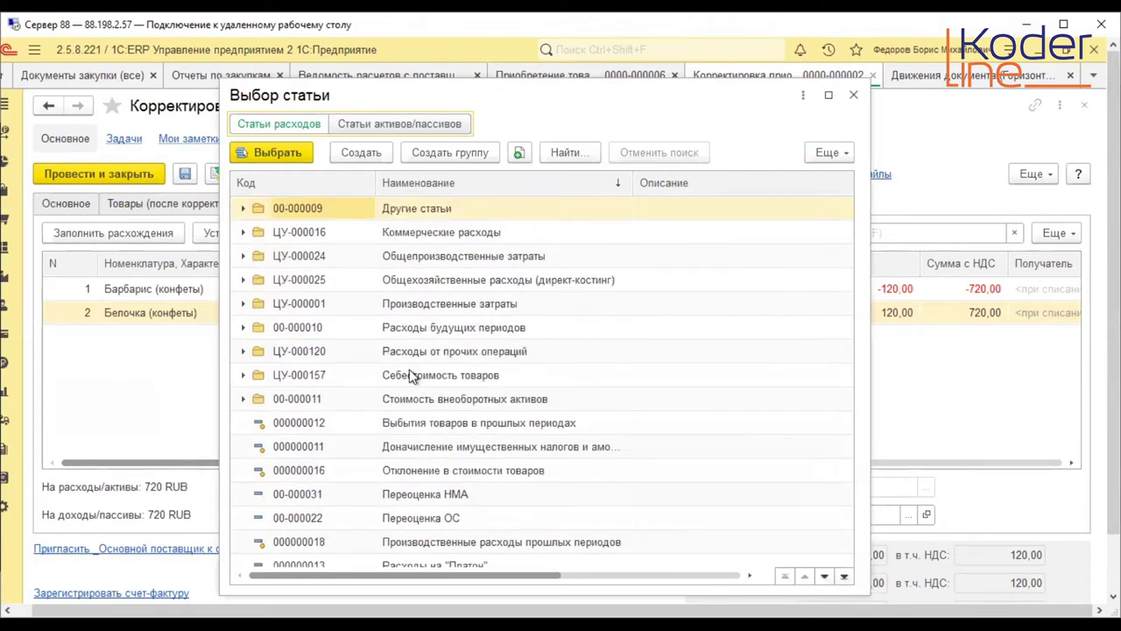
click(365, 153)
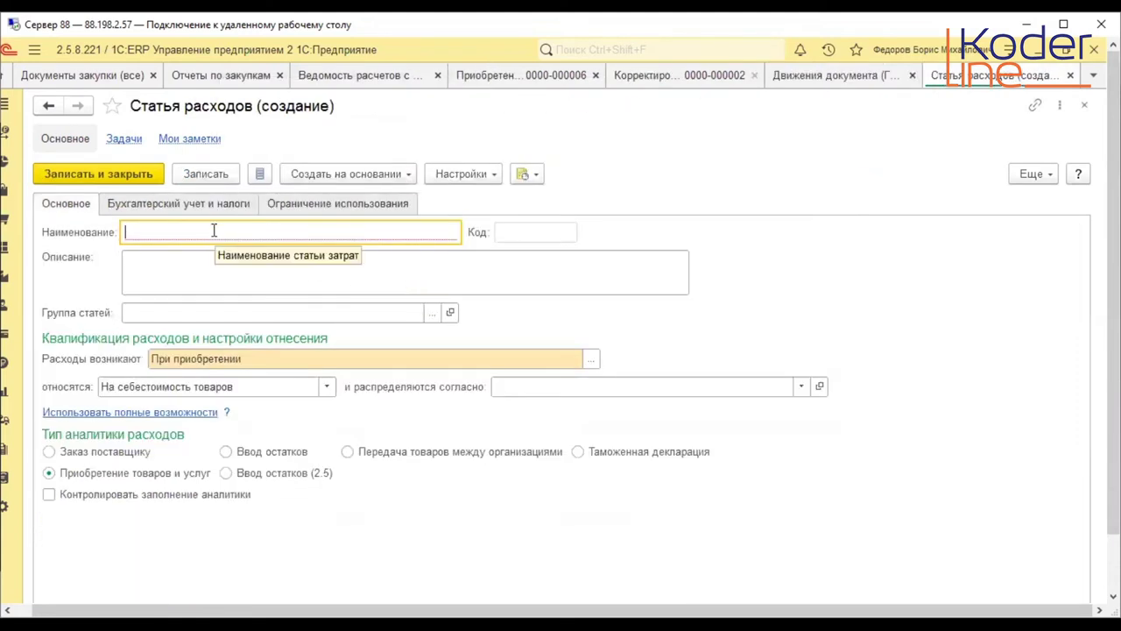
text(Прочие расходы)
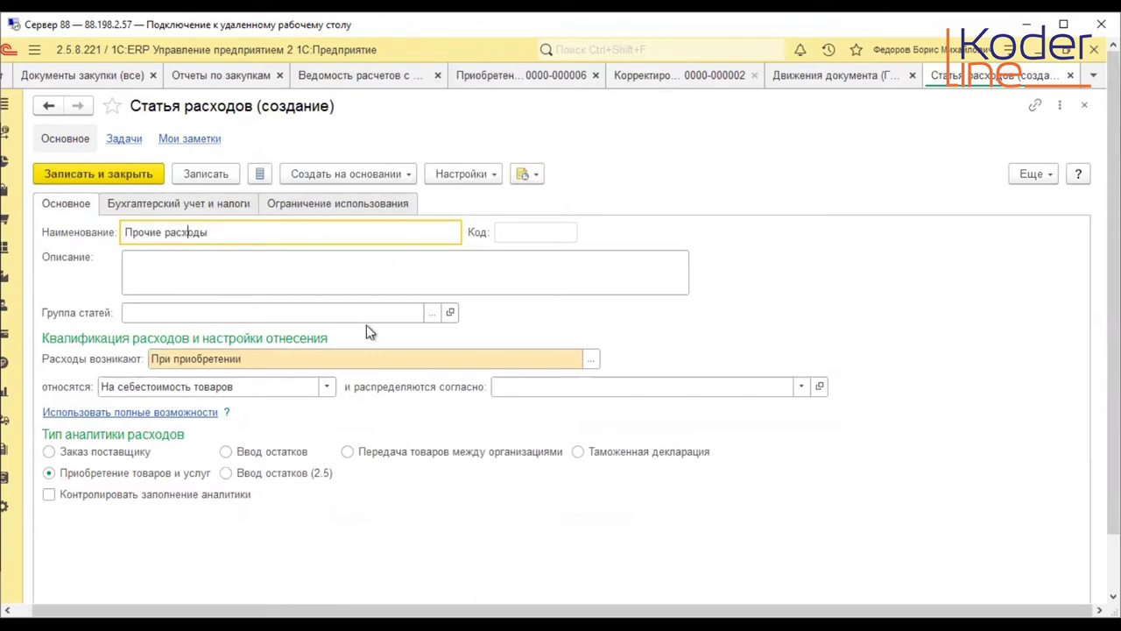
click(326, 386)
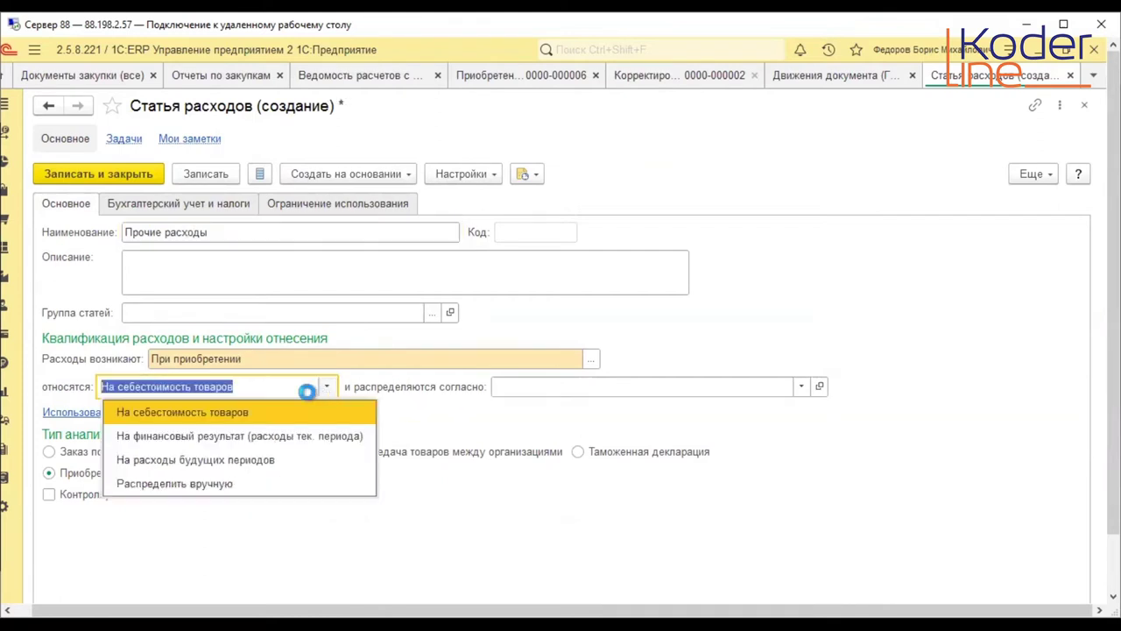
click(244, 438)
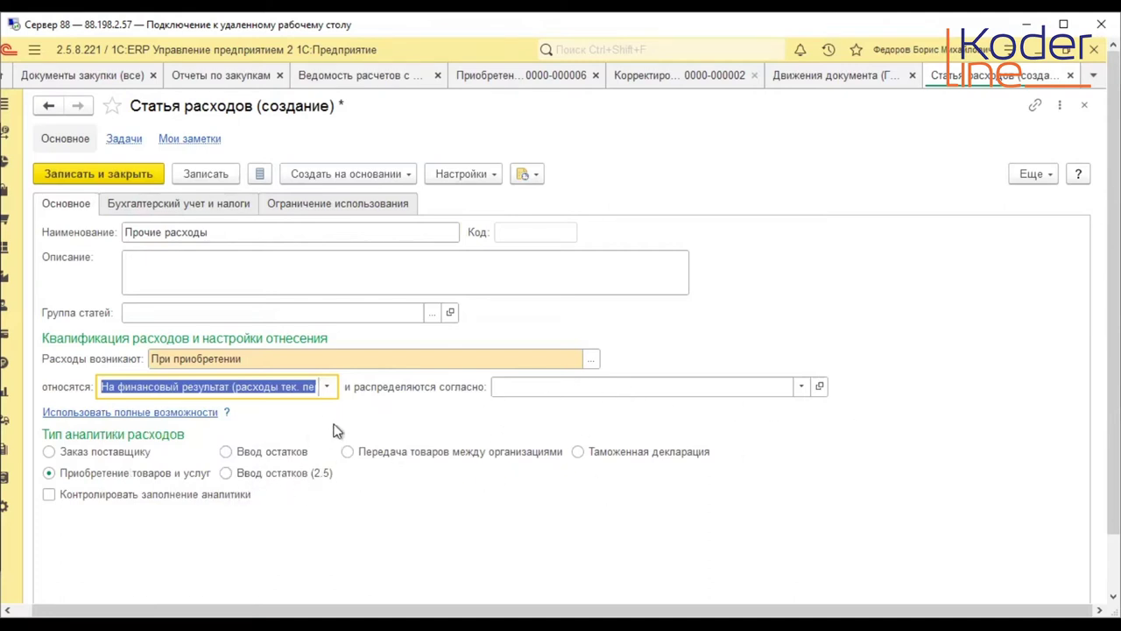
- Set the expense item's "Вид расхода по основной деятельности" to "Прочие расходы", then save and close the item
click(217, 208)
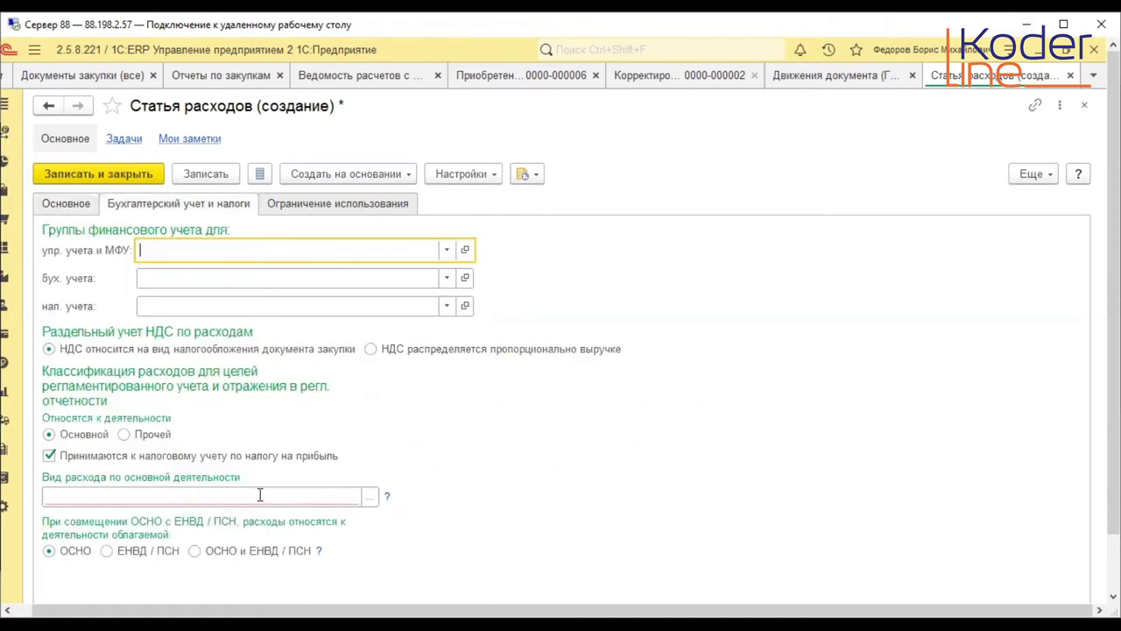
click(258, 495)
key(Down)
key(Return)
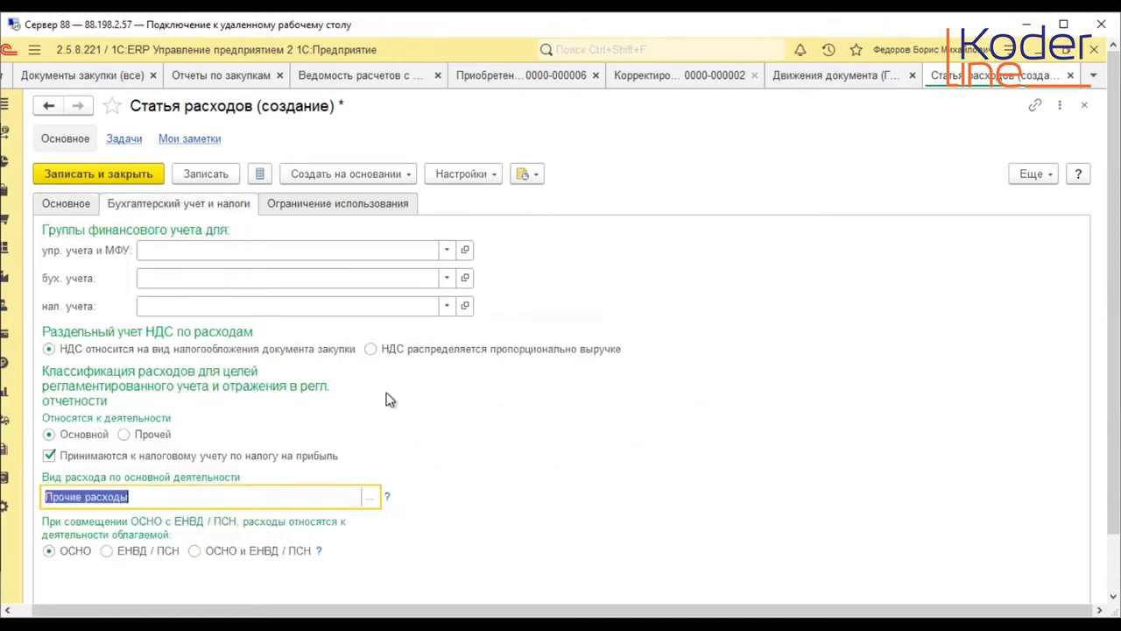
click(318, 199)
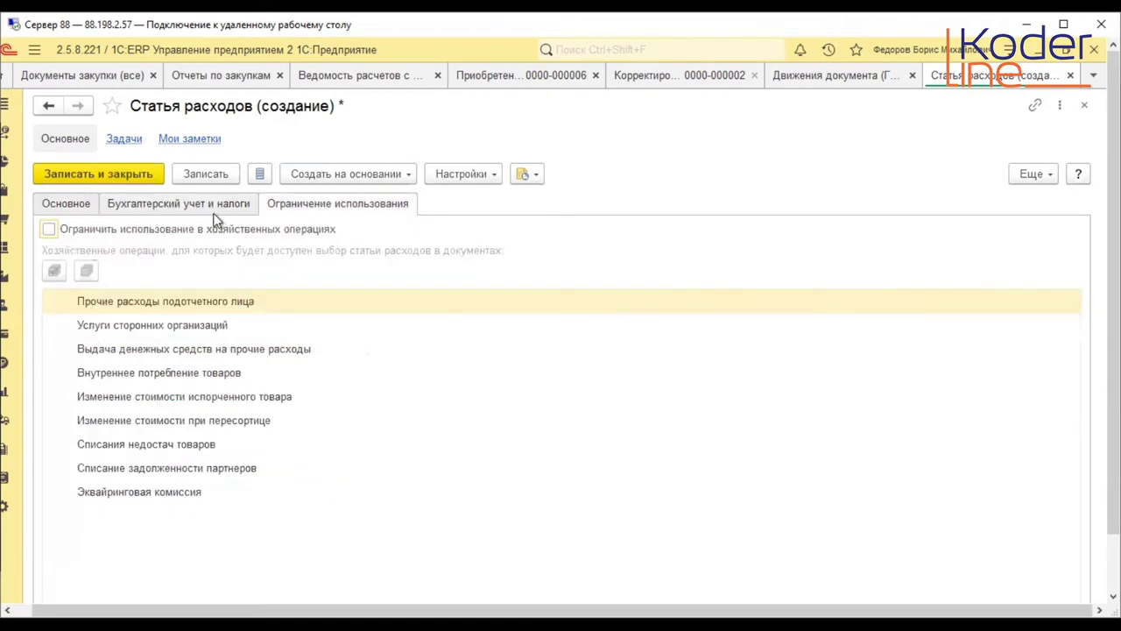
click(73, 202)
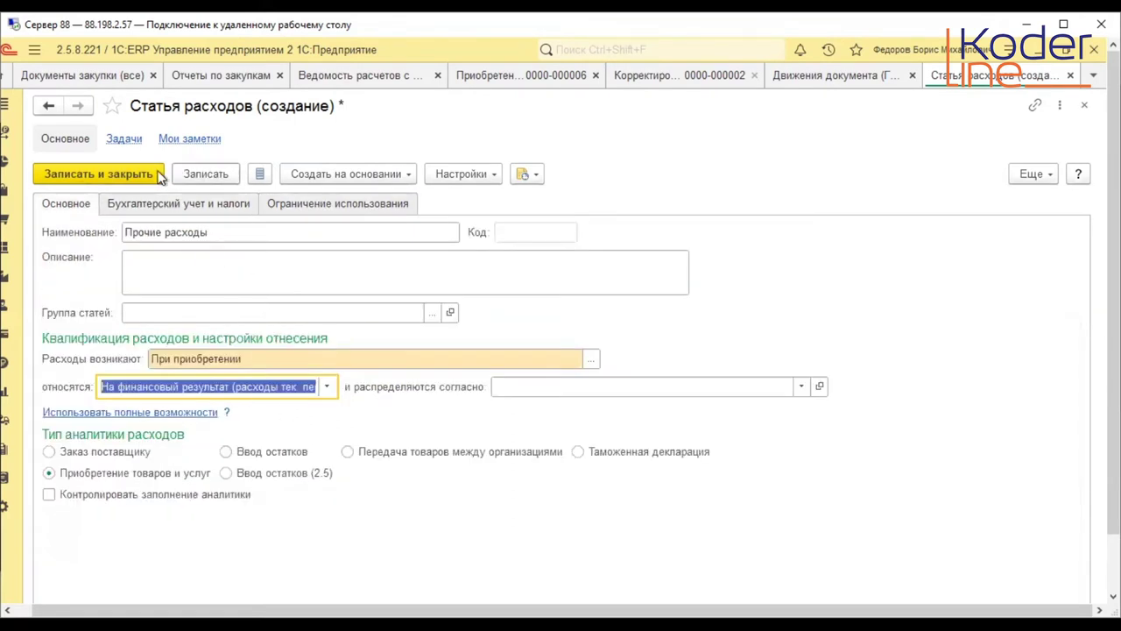
click(124, 170)
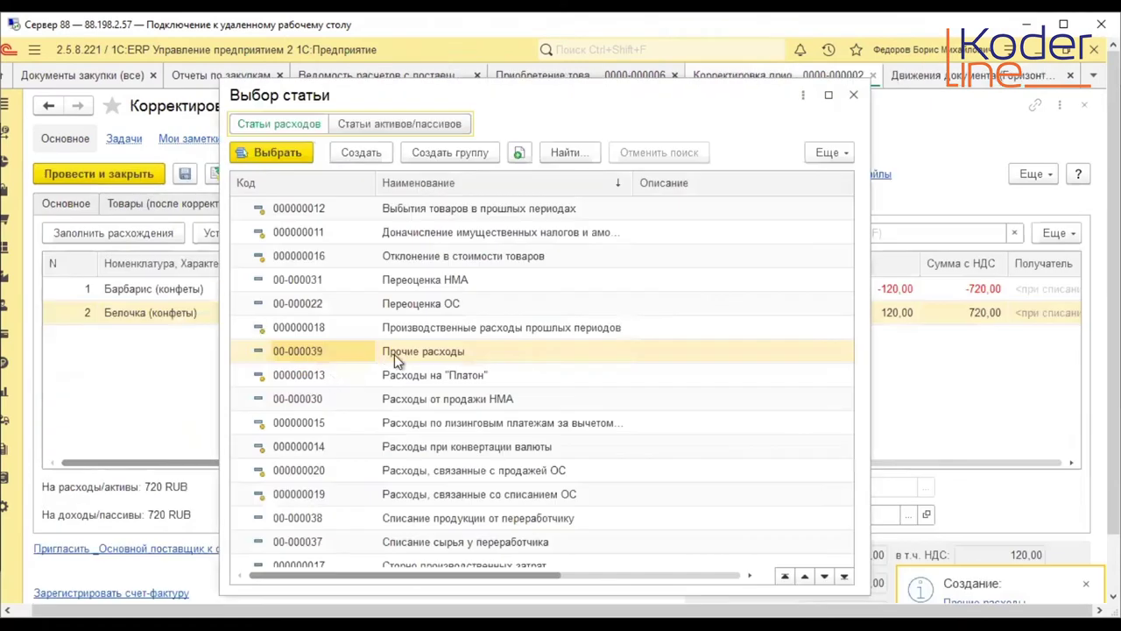
- Choose "Прочие расходы" as the correction's "Статья расходов" and post the document without closing it
double_click(388, 352)
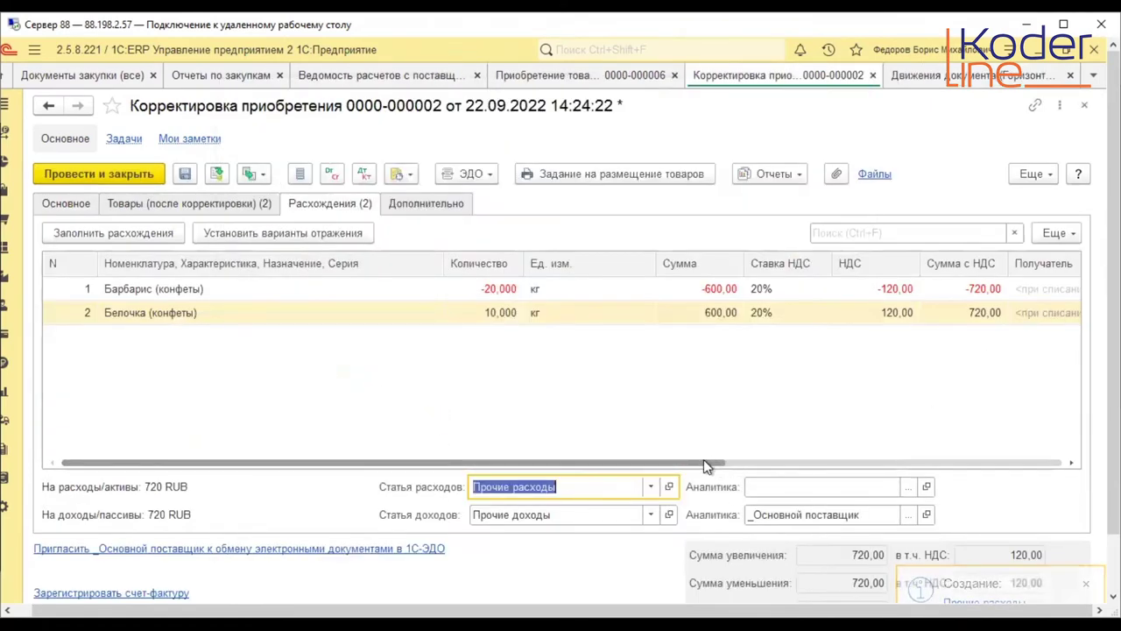
click(216, 174)
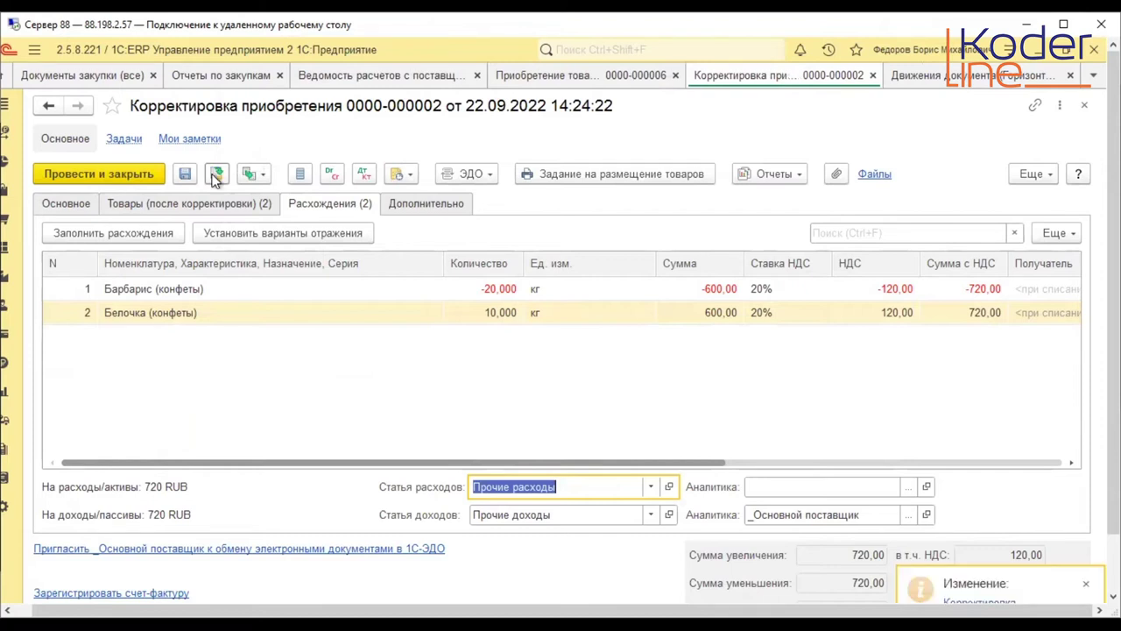
- Generate the correction's "Движения документа" report and compare its opening register movements with those in the earlier movements report
click(788, 175)
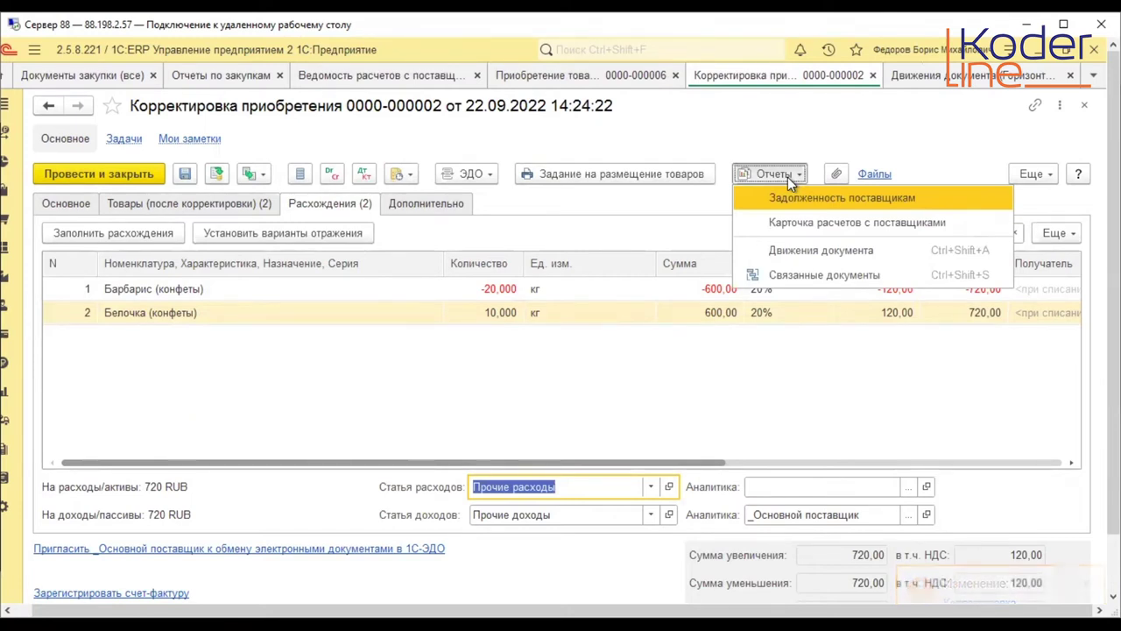
click(835, 252)
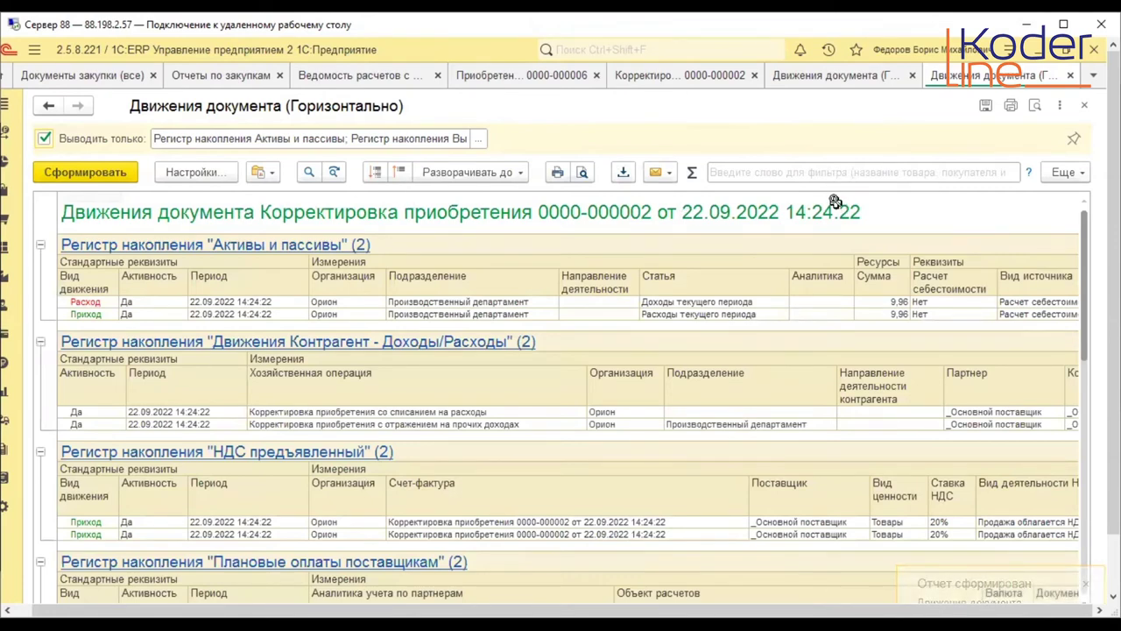
click(842, 78)
click(987, 79)
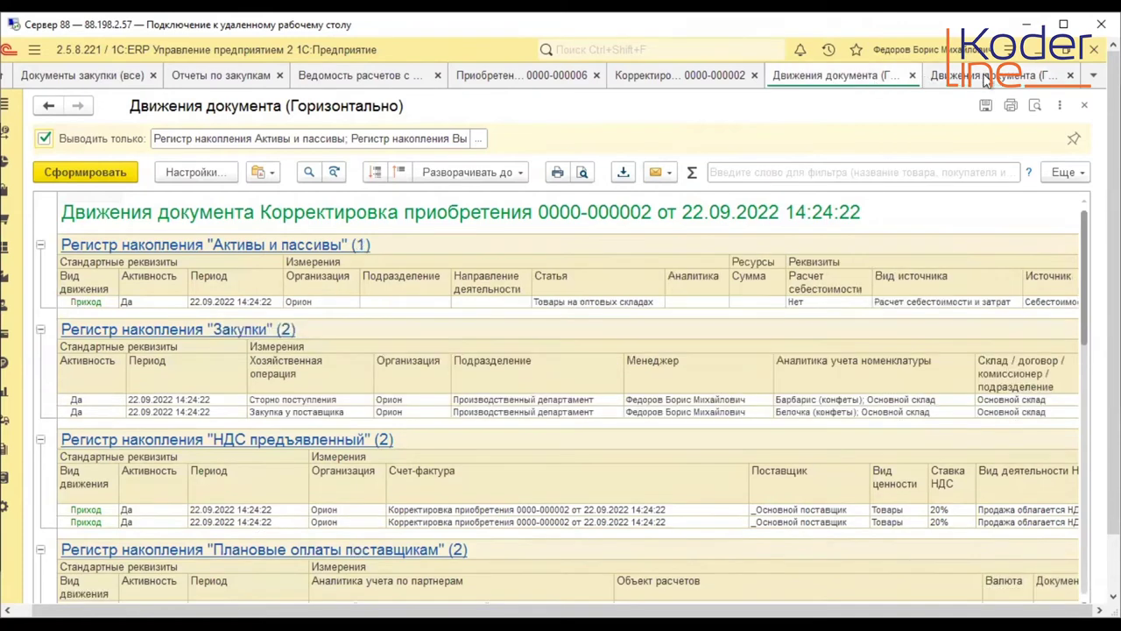
click(854, 77)
click(984, 80)
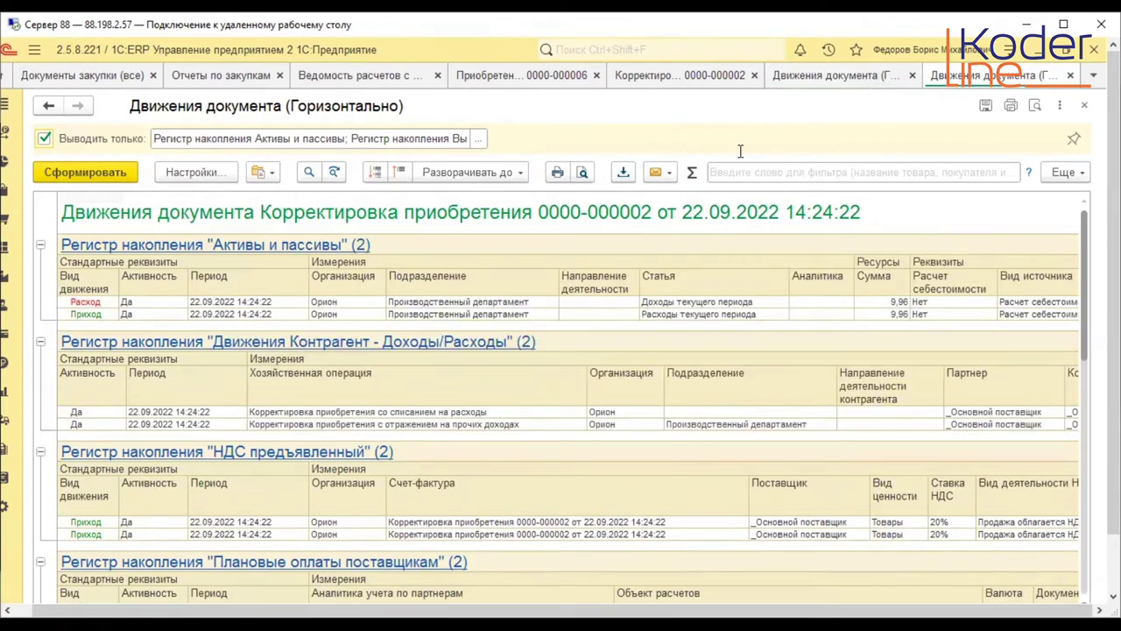
click(695, 81)
click(854, 78)
click(988, 79)
click(837, 78)
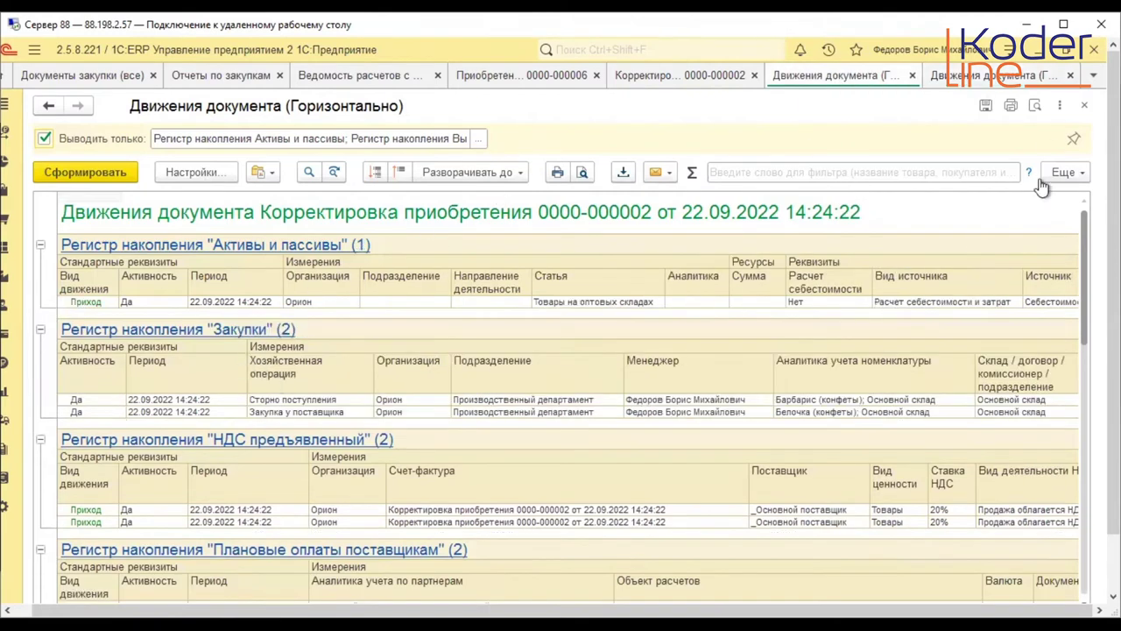
click(991, 81)
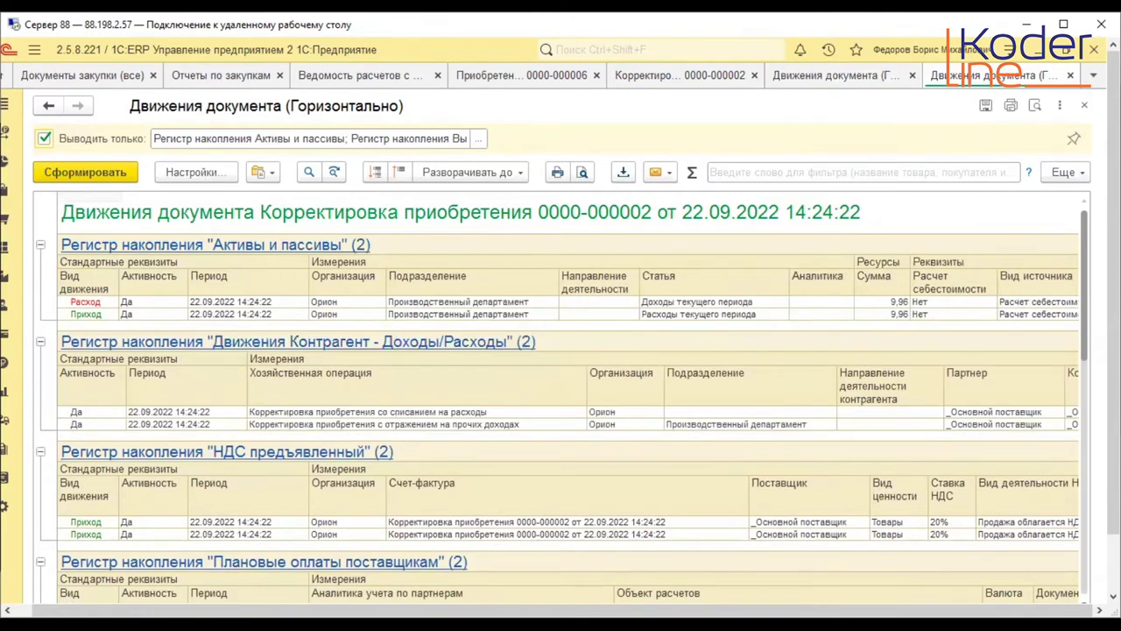
click(855, 77)
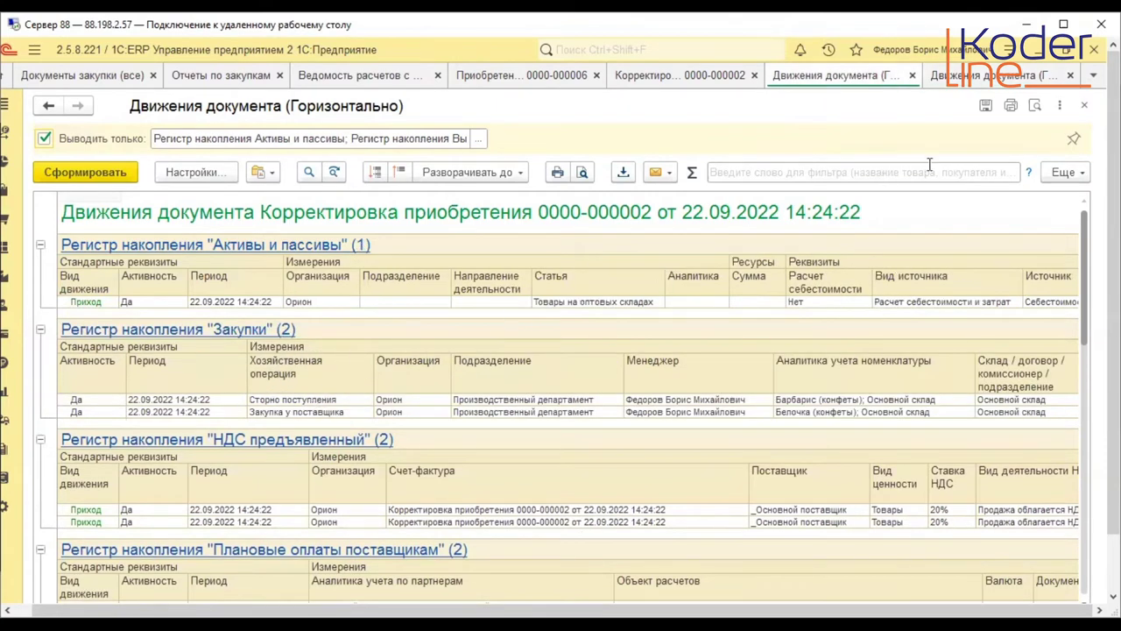
click(1003, 79)
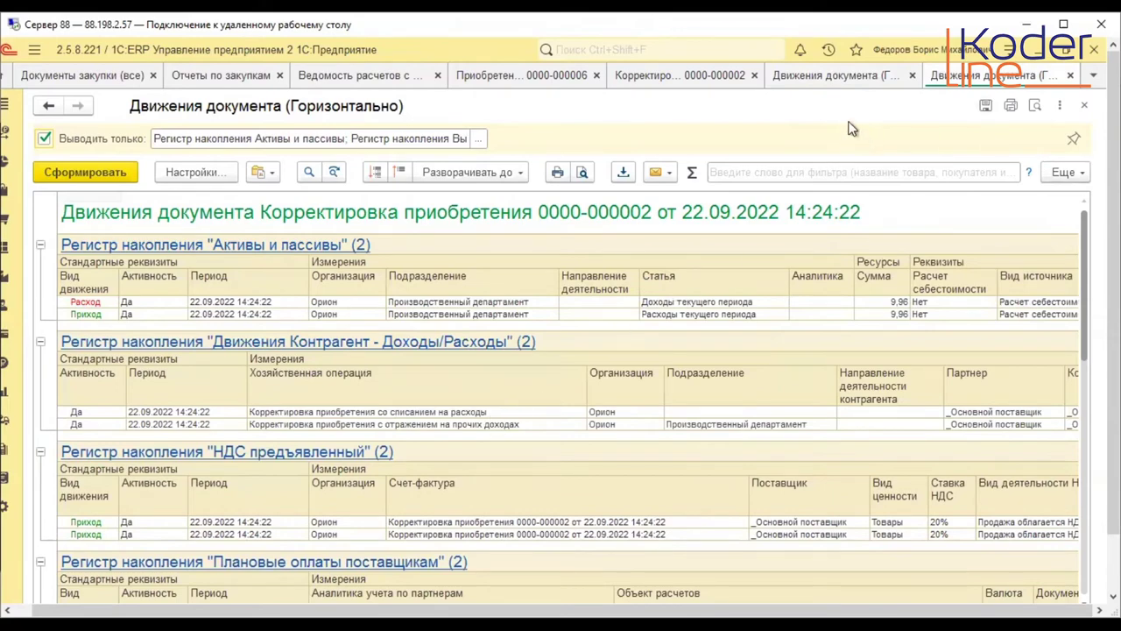
click(842, 77)
- Examine the remaining registers in both movement reports, including "Себестоимость товаров", "Прочие доходы", "Прочие расходы" and "Расчеты с поставщиками"
scroll(480, 428, down, 3)
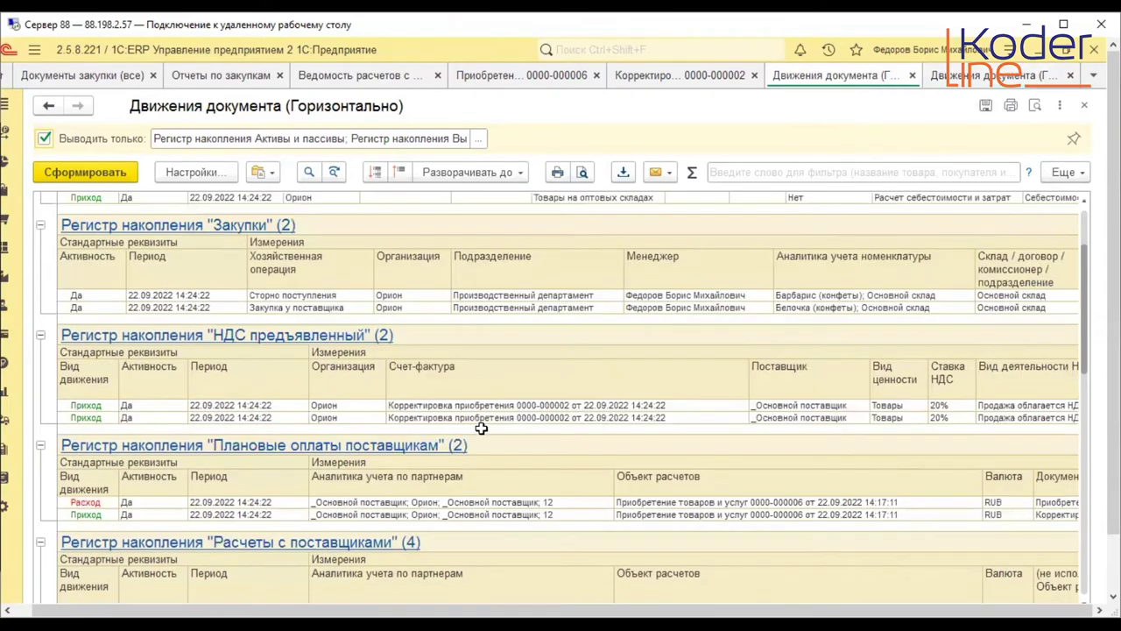
scroll(481, 428, down, 12)
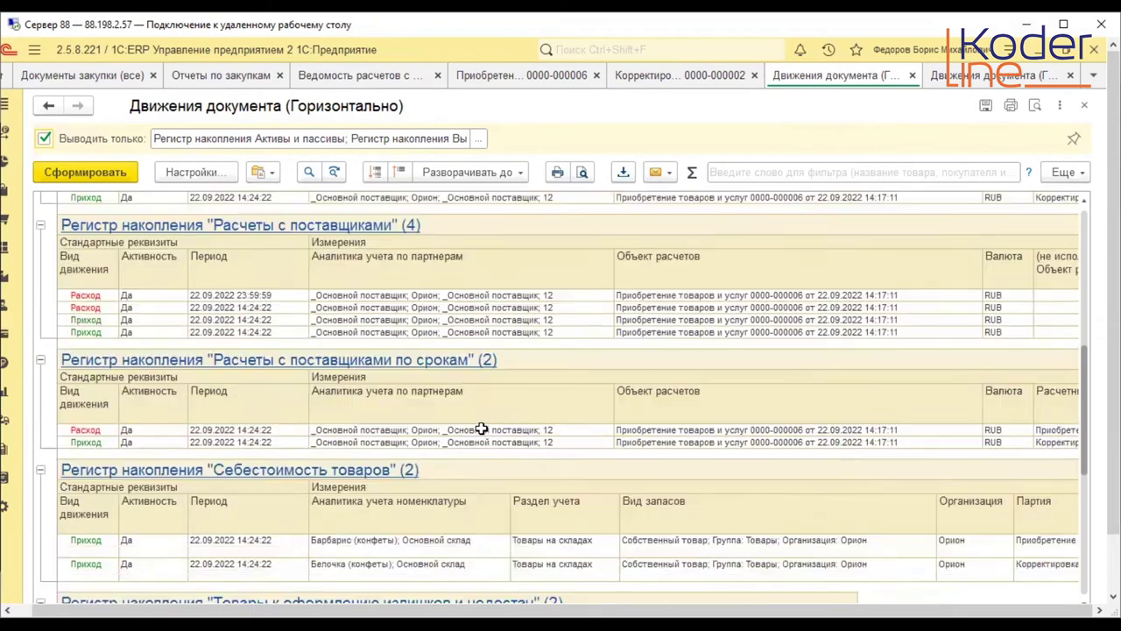
scroll(481, 428, down, 2)
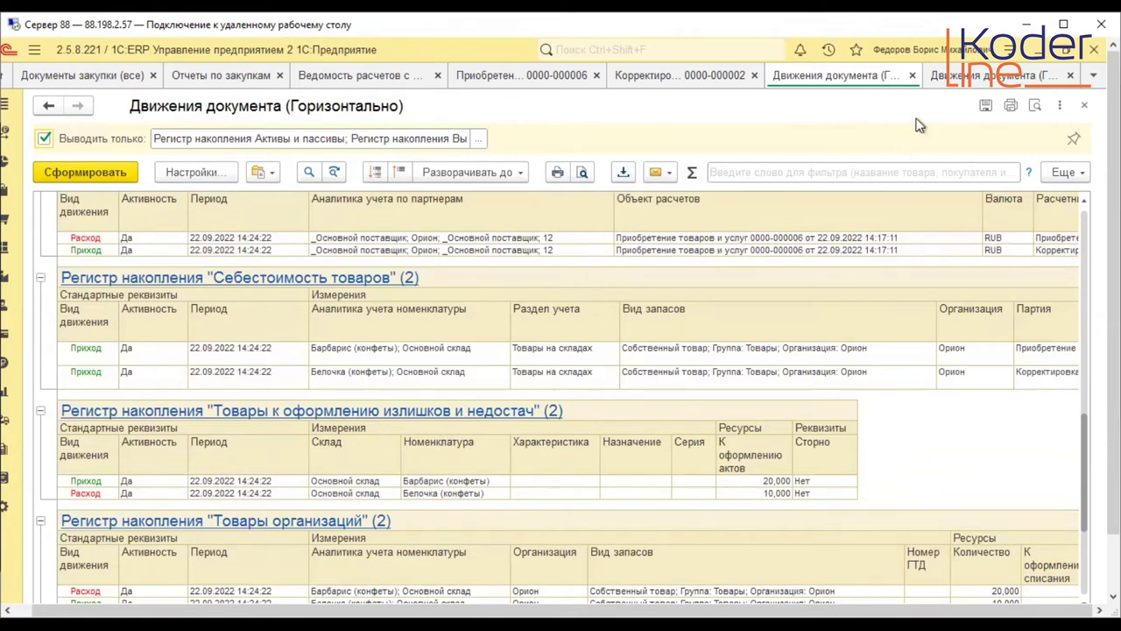
click(1006, 77)
scroll(621, 431, down, 9)
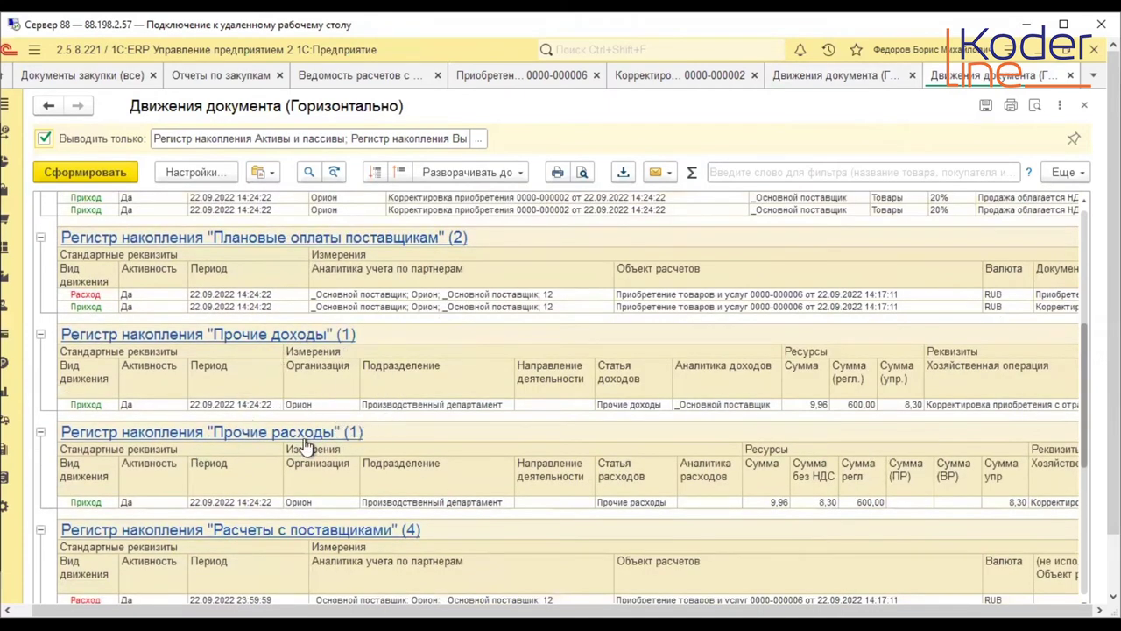
scroll(311, 481, down, 4)
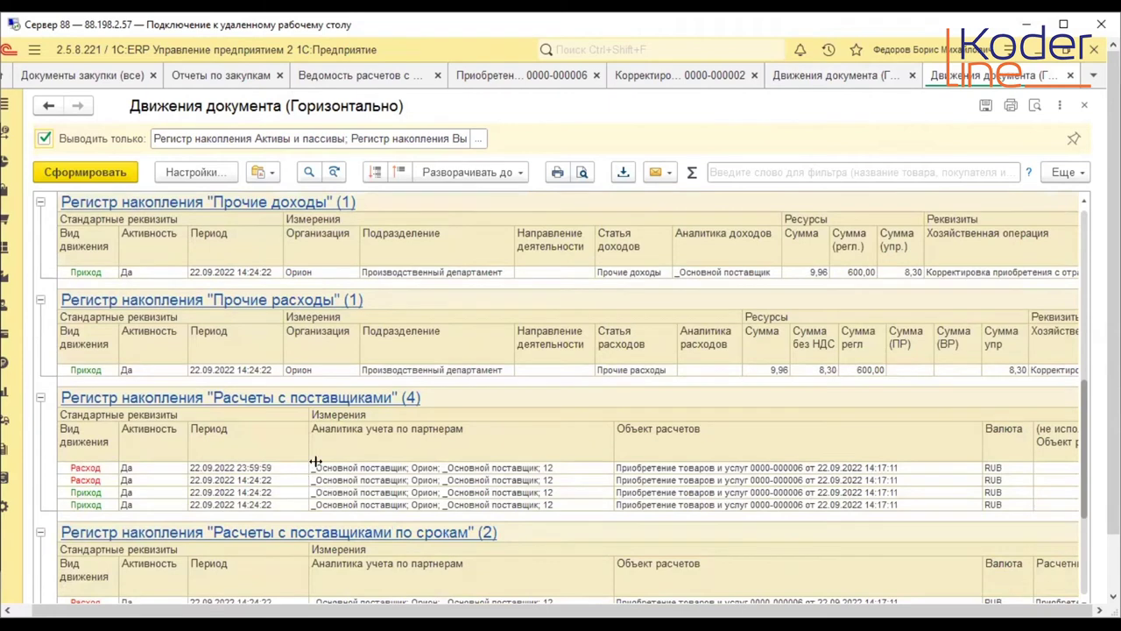
scroll(313, 481, down, 3)
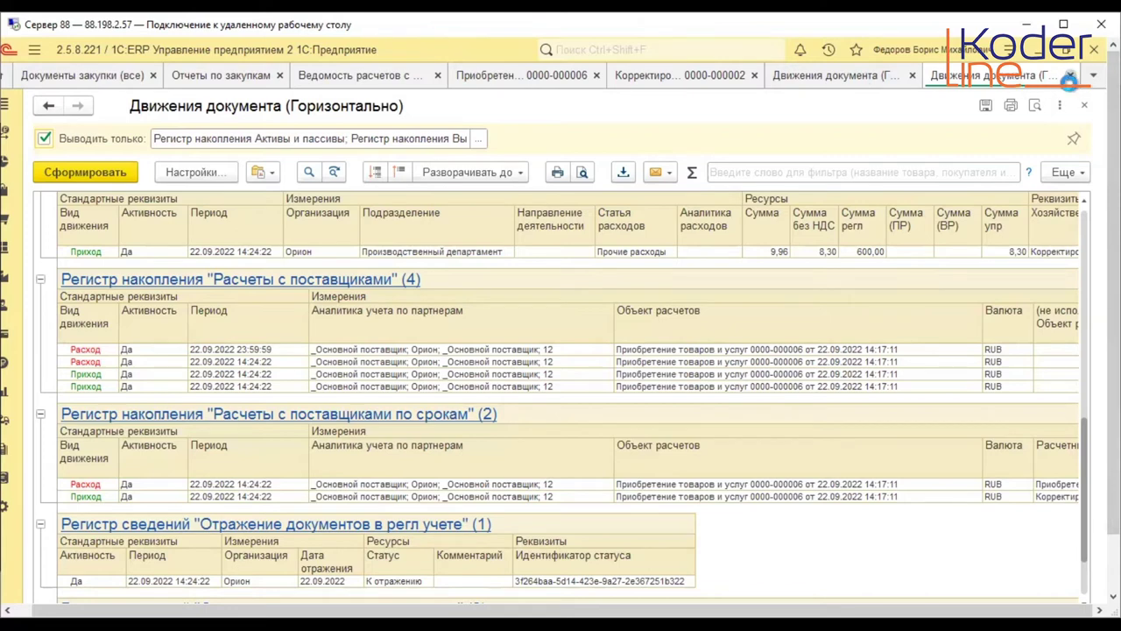
- Close the movement reports and the correction, and mark the 14:24 "Корректировка приобретения" for deletion in the purchase documents list
click(1070, 75)
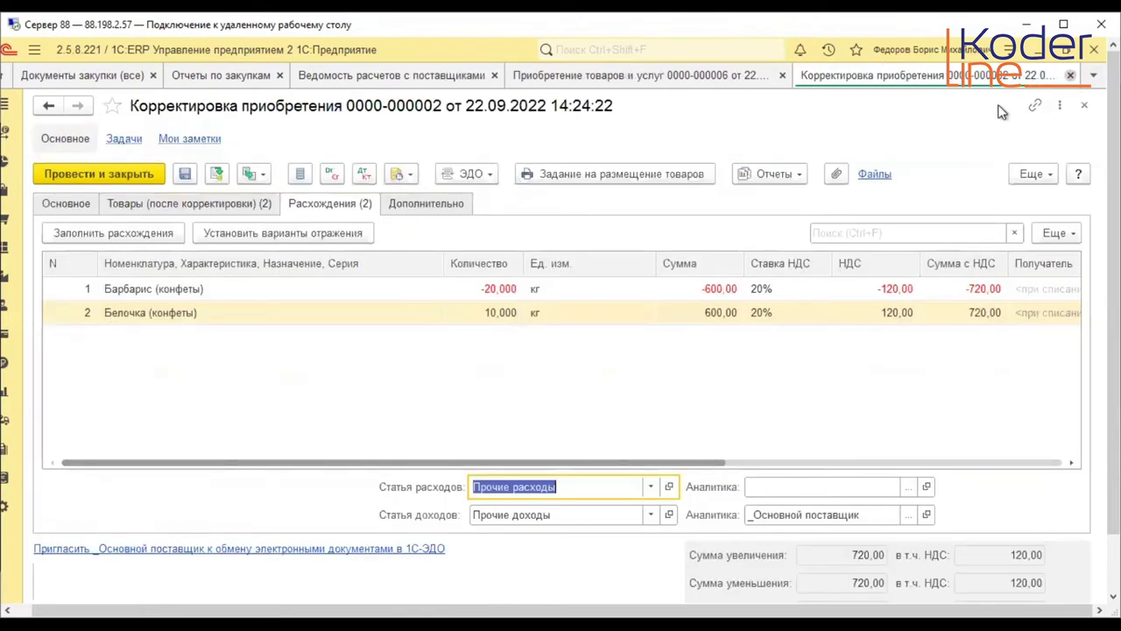
key(Escape)
click(548, 80)
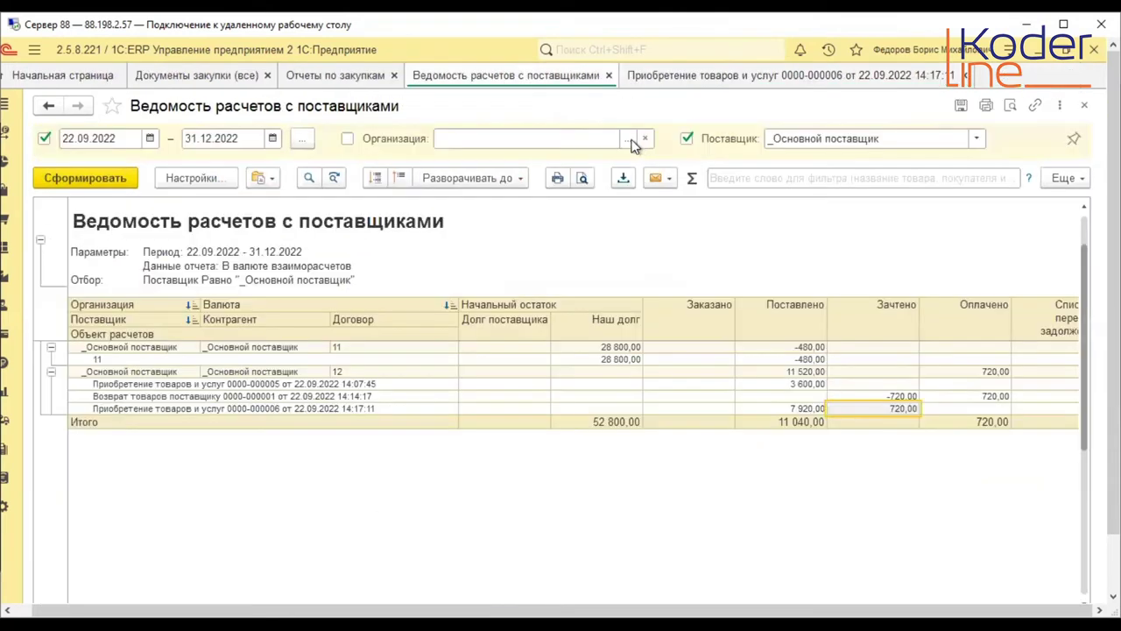
click(196, 75)
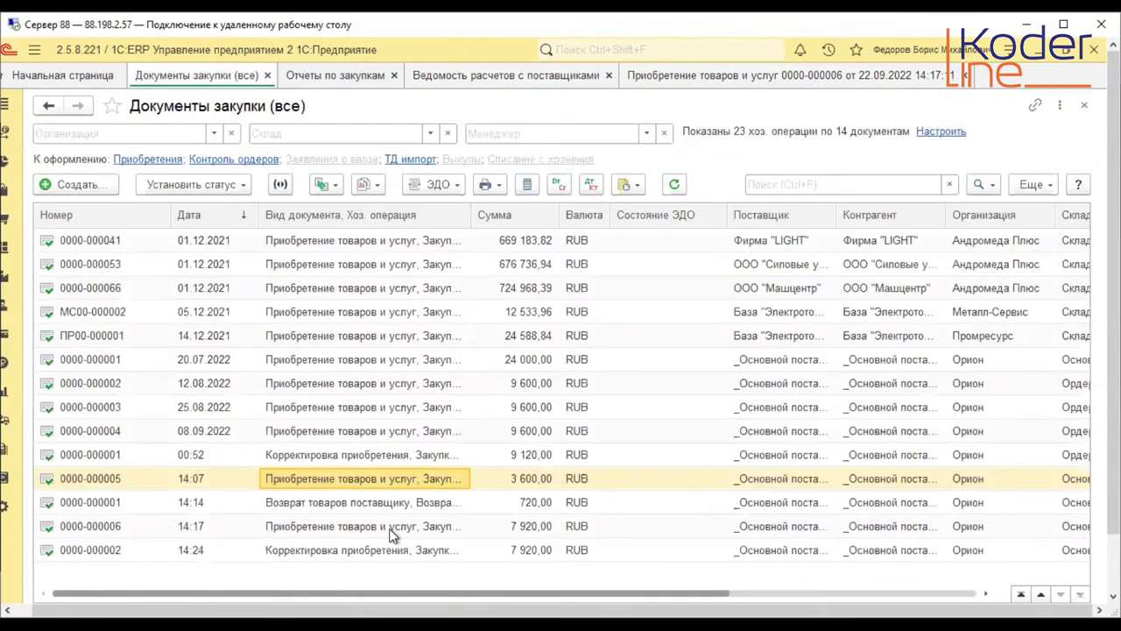
right_click(377, 548)
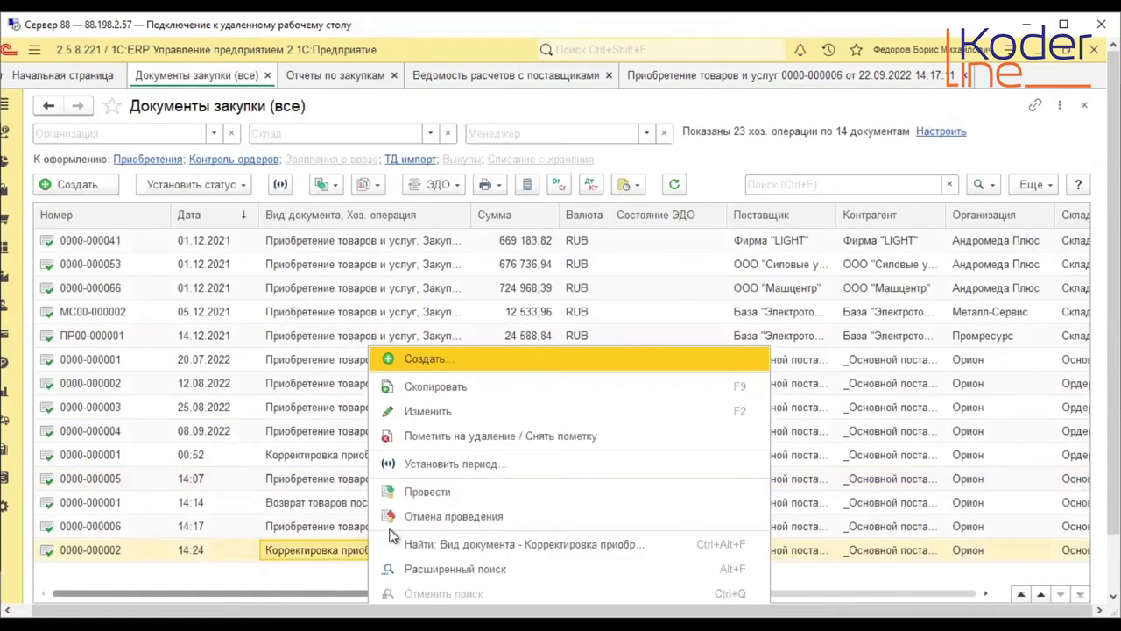
click(475, 435)
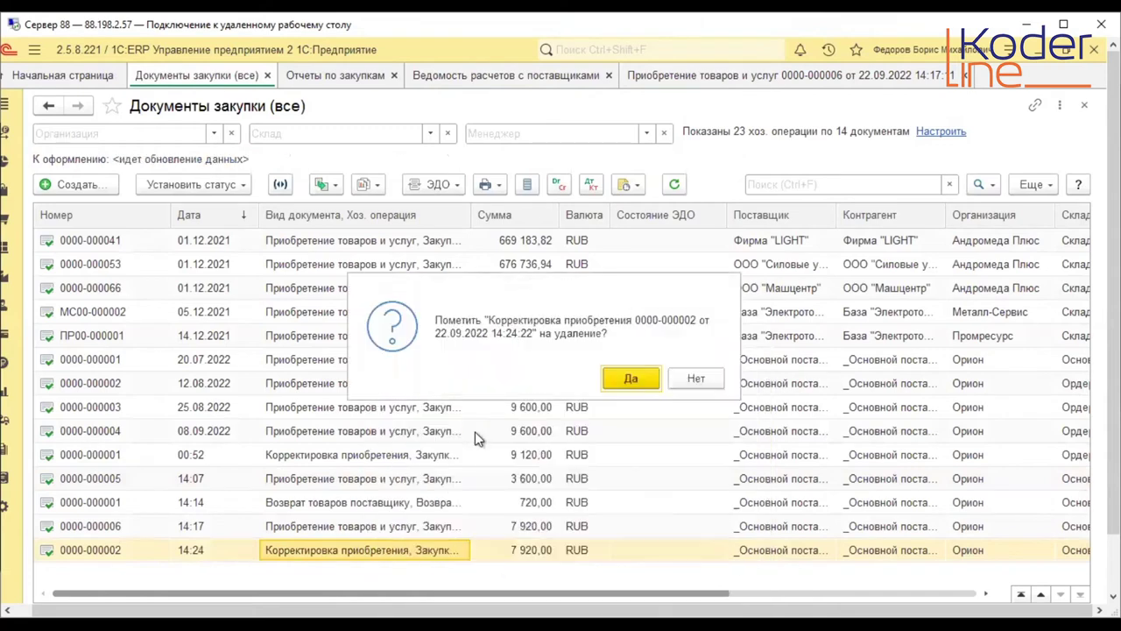
click(632, 378)
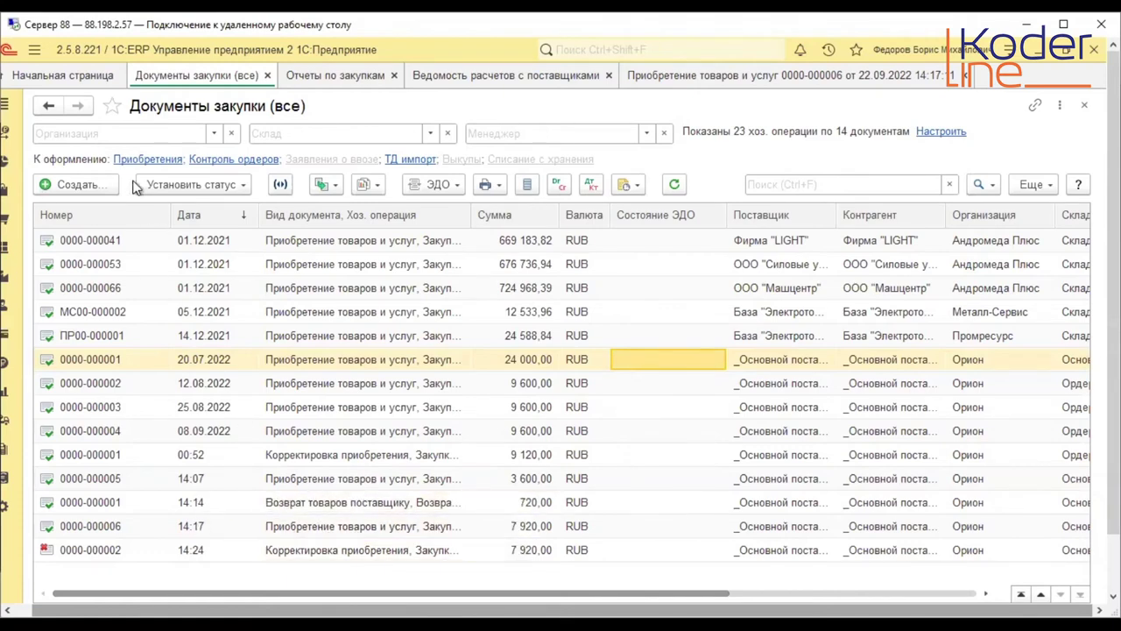
- Create an "Акт о расхождениях после поступления" based on the 14:17 "Приобретение товаров и услуг" document
click(365, 529)
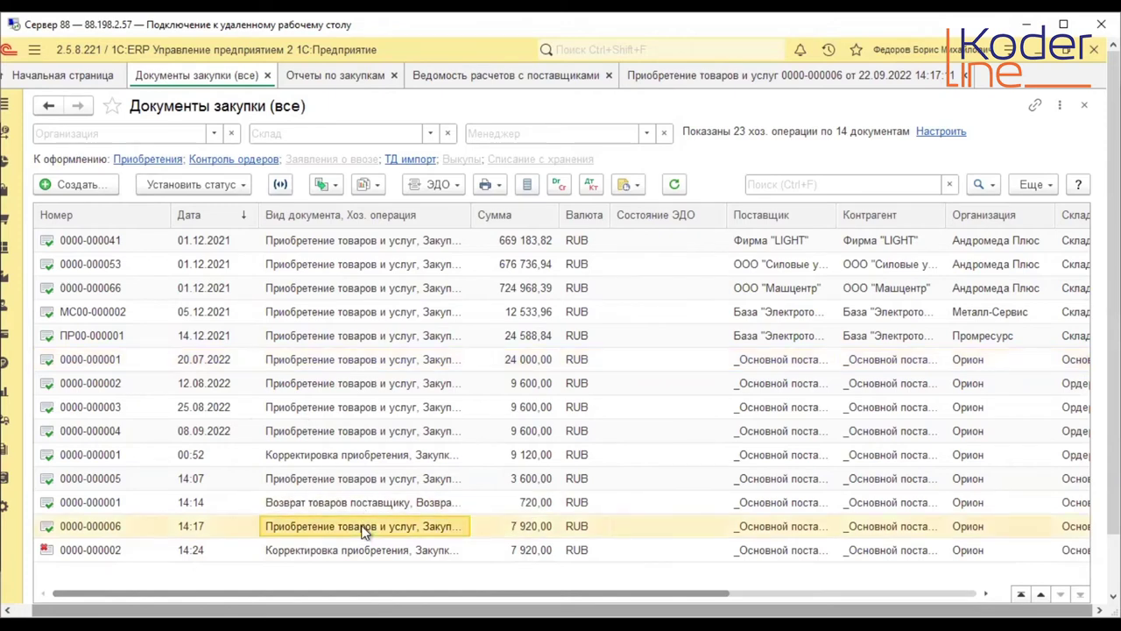
double_click(366, 529)
click(252, 173)
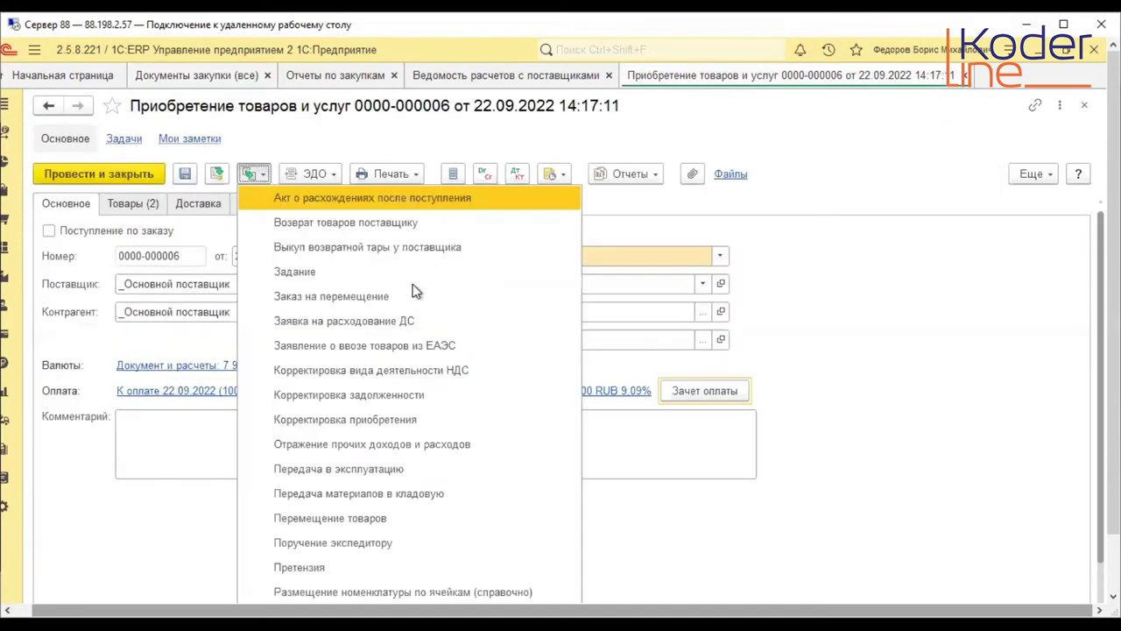
click(379, 202)
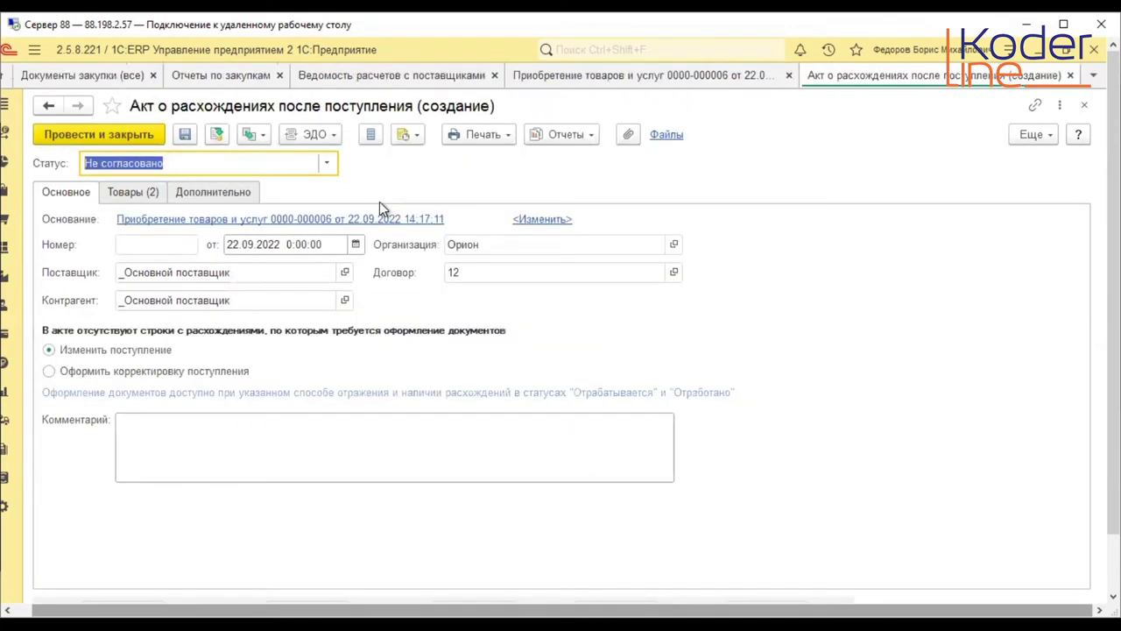
click(490, 136)
- Set the act's actual quantities ("Факт") to 80 for "Барбарис (конфеты)" and 70 for "Белочка (конфеты)"
click(151, 197)
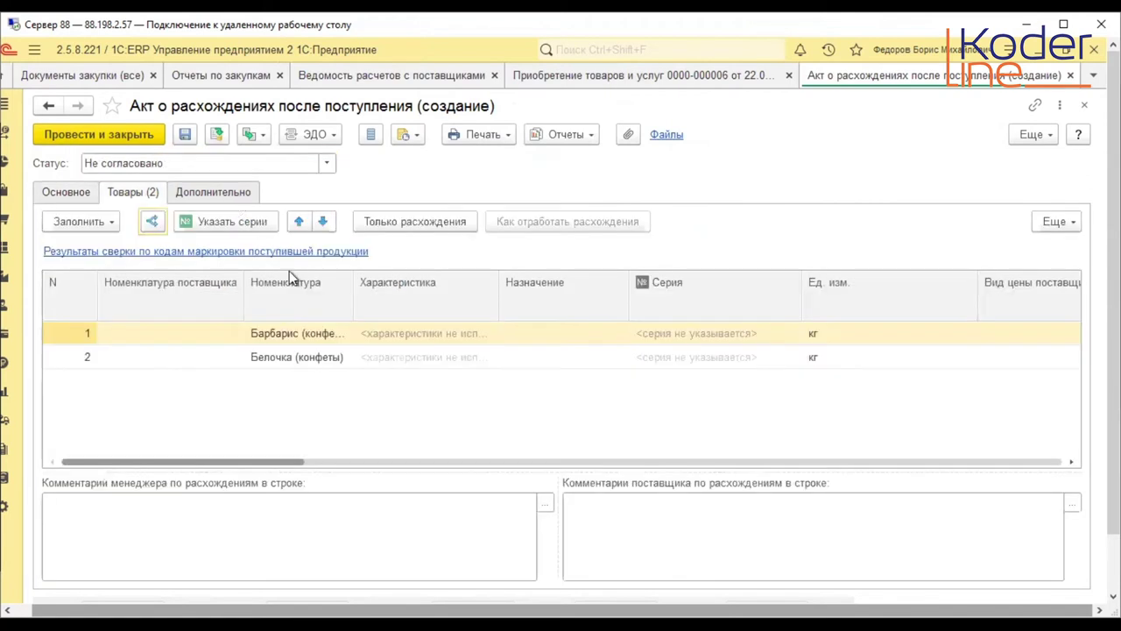
drag(283, 462, 476, 458)
click(480, 333)
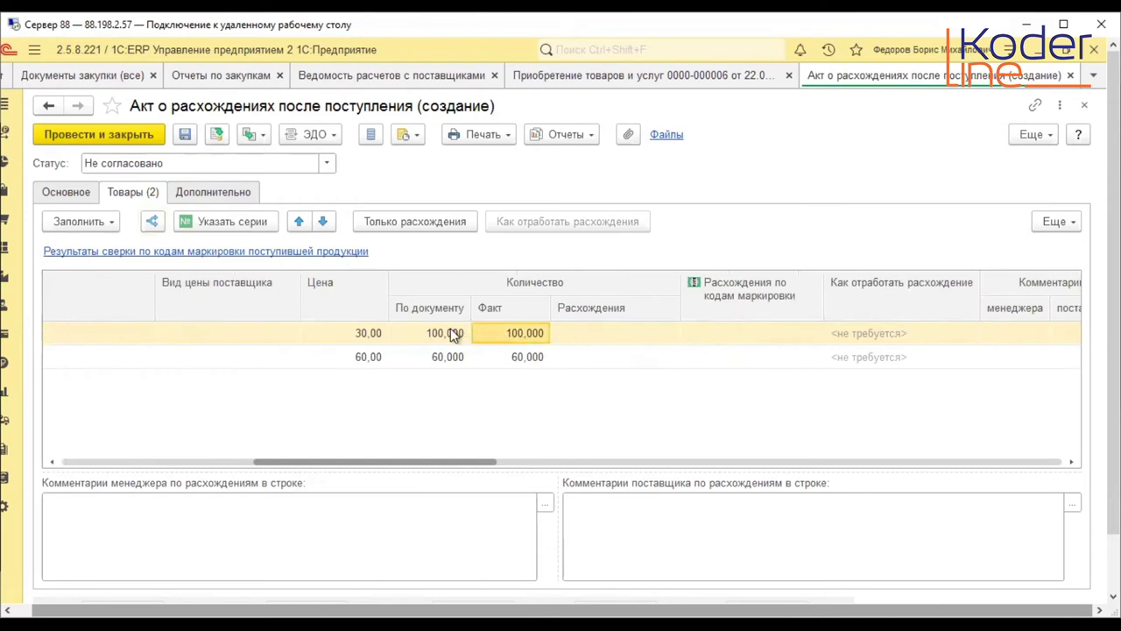
click(500, 333)
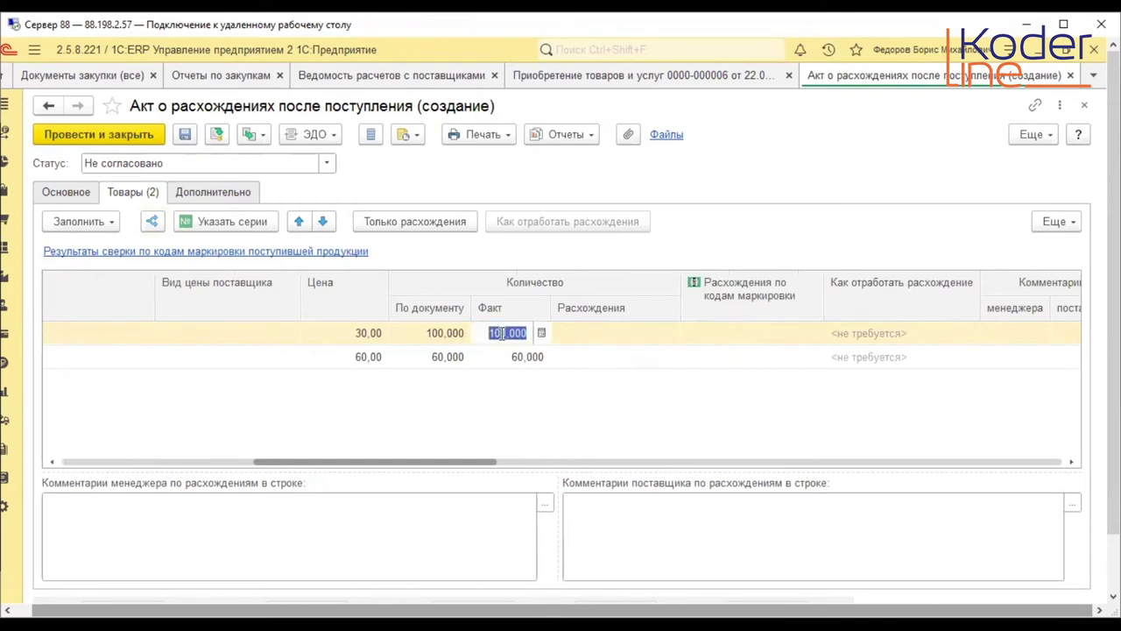
text(80)
key(Return)
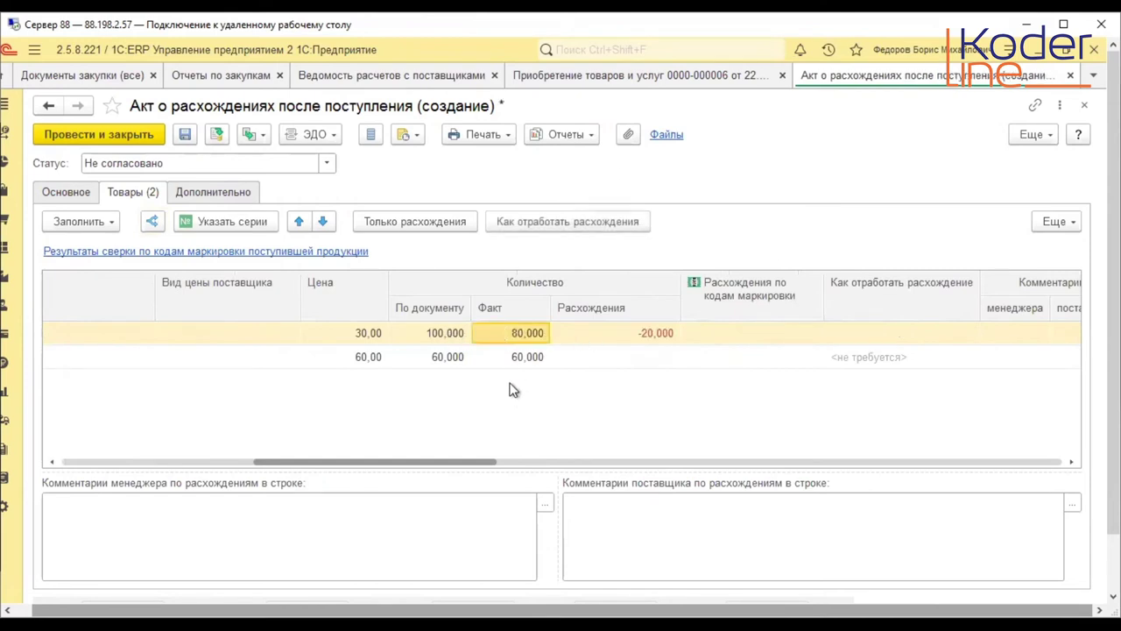
double_click(513, 361)
text(70)
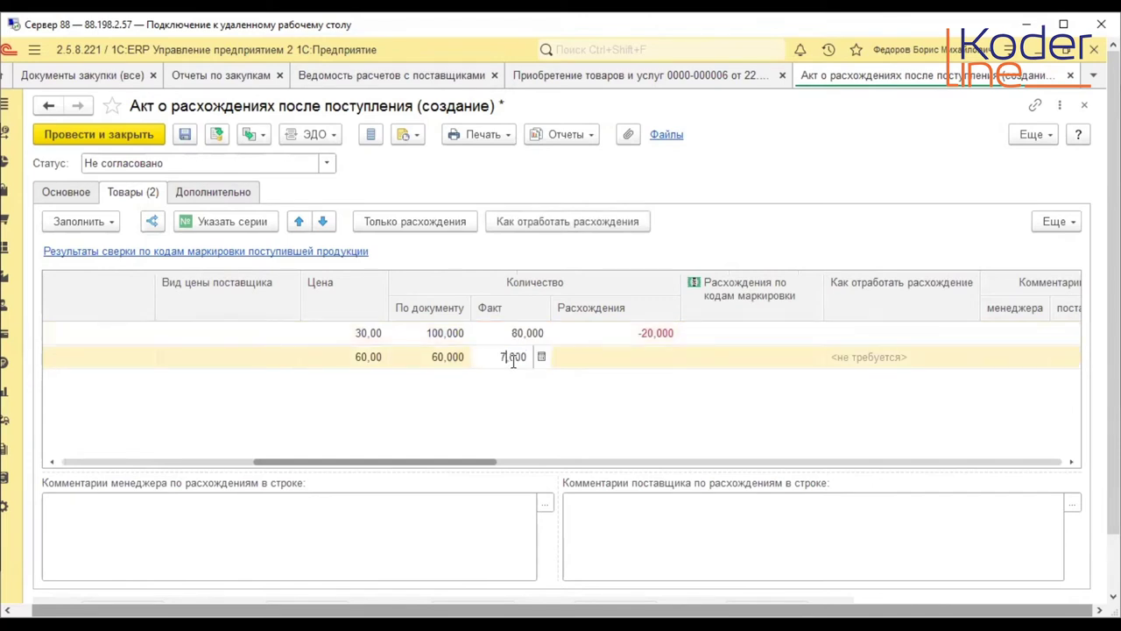
key(Return)
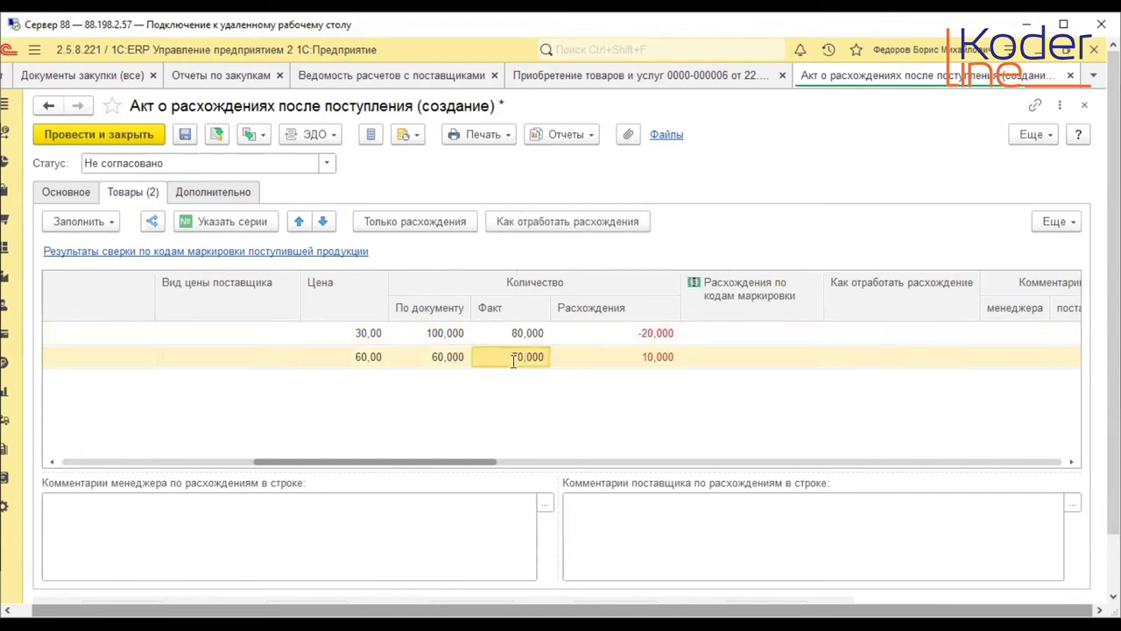
- Examine the shortage handling options for "Барбарис (конфеты)" without choosing one, and the manager and supplier comment fields for discrepancies
click(770, 334)
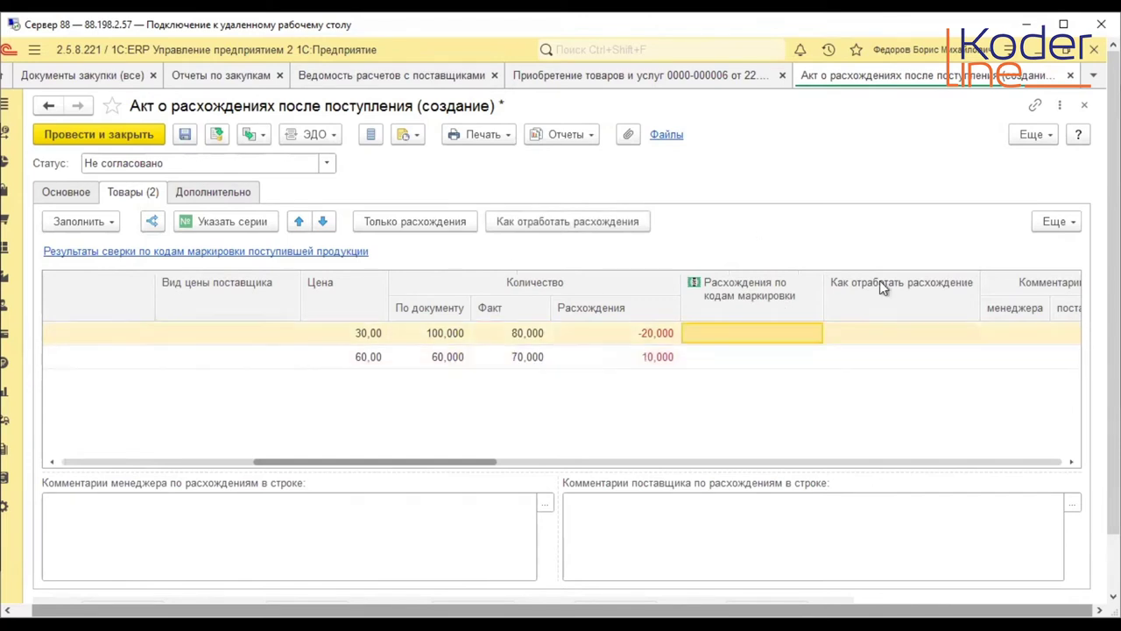
click(920, 334)
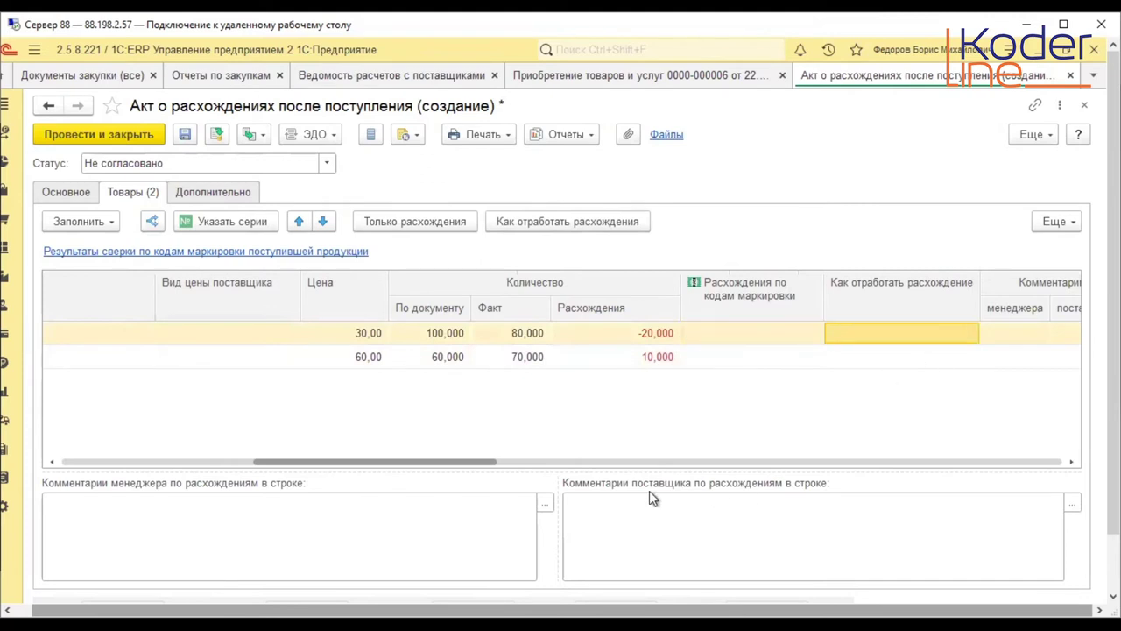
drag(473, 466, 569, 465)
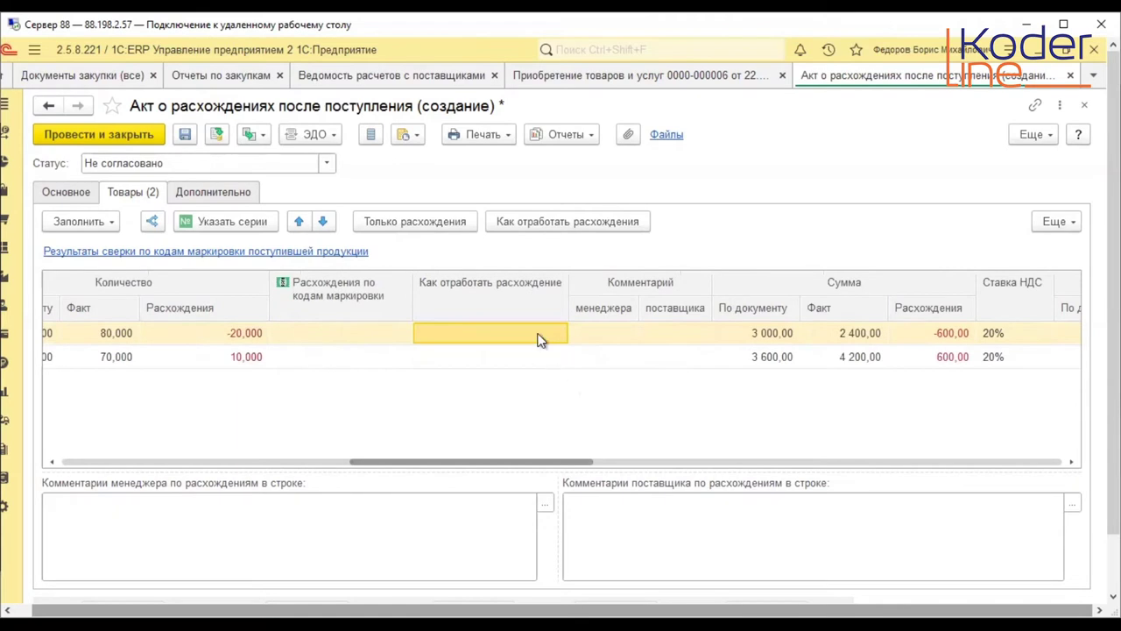
double_click(539, 340)
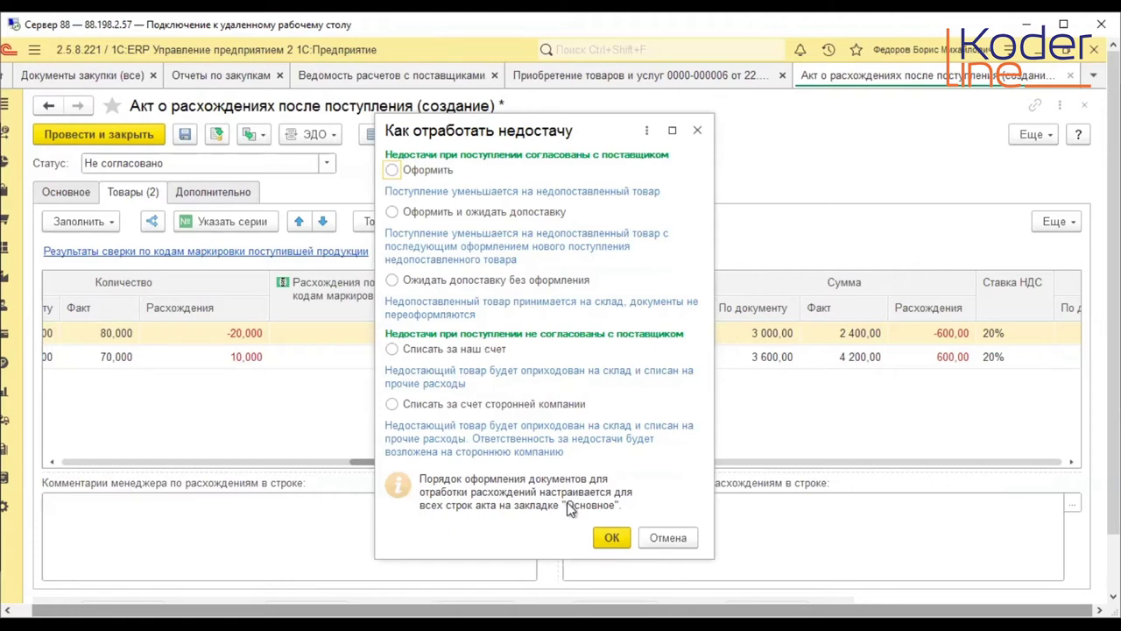
click(667, 537)
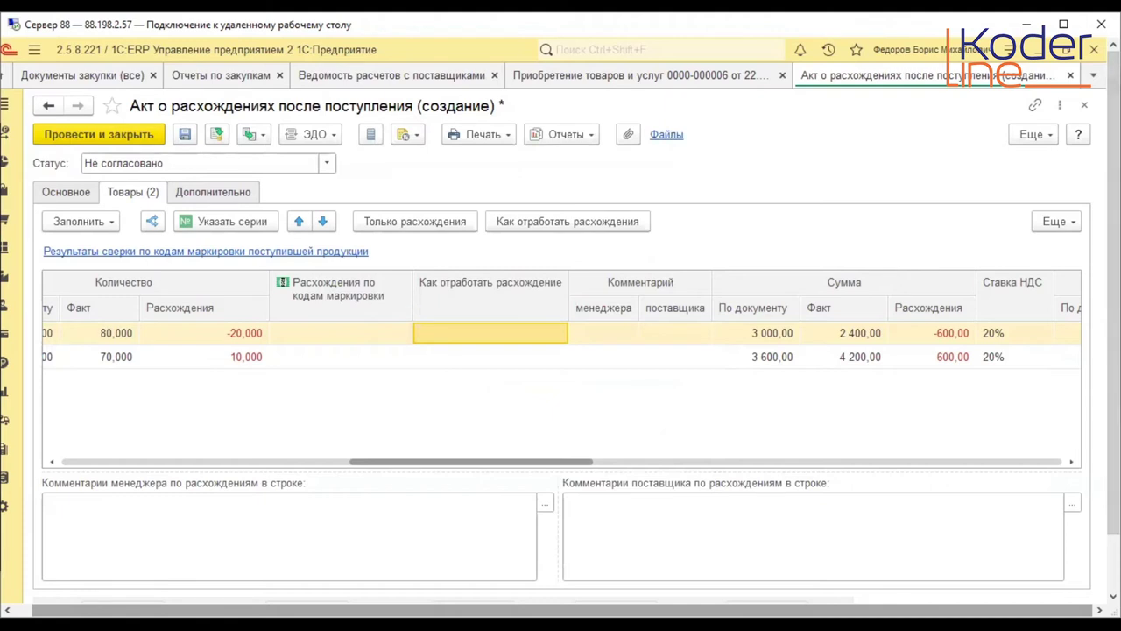
click(613, 526)
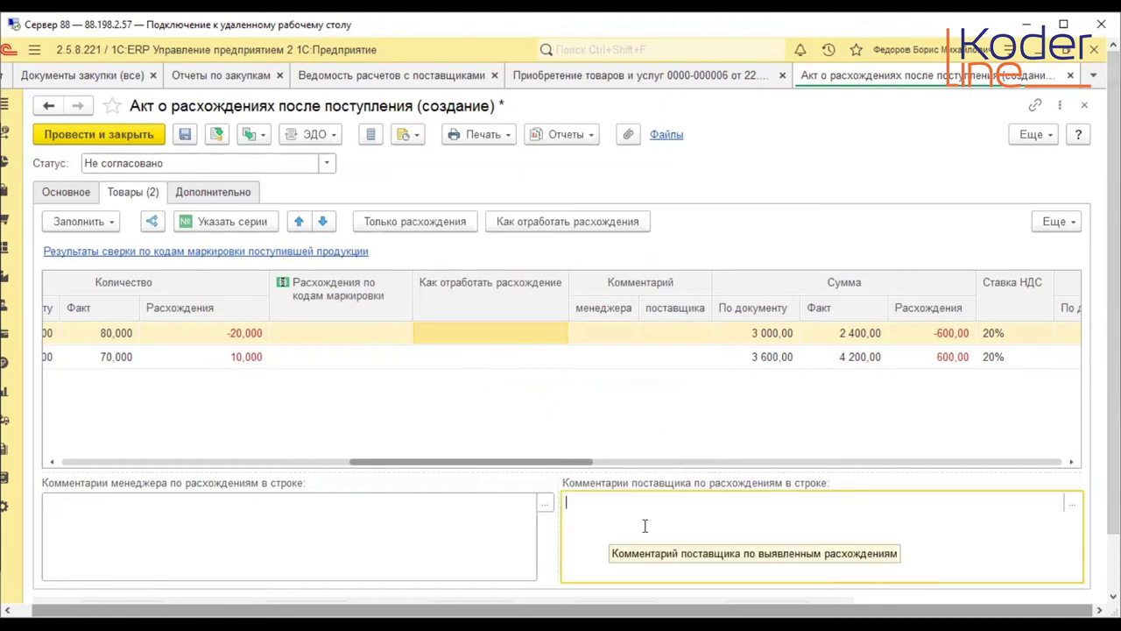
click(322, 516)
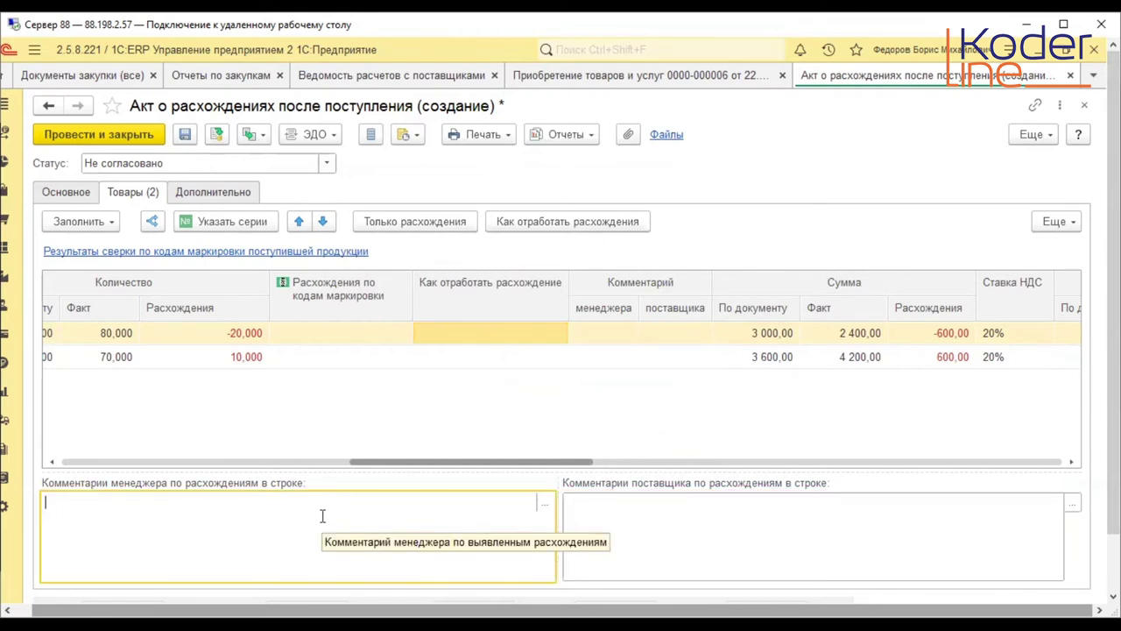
click(692, 510)
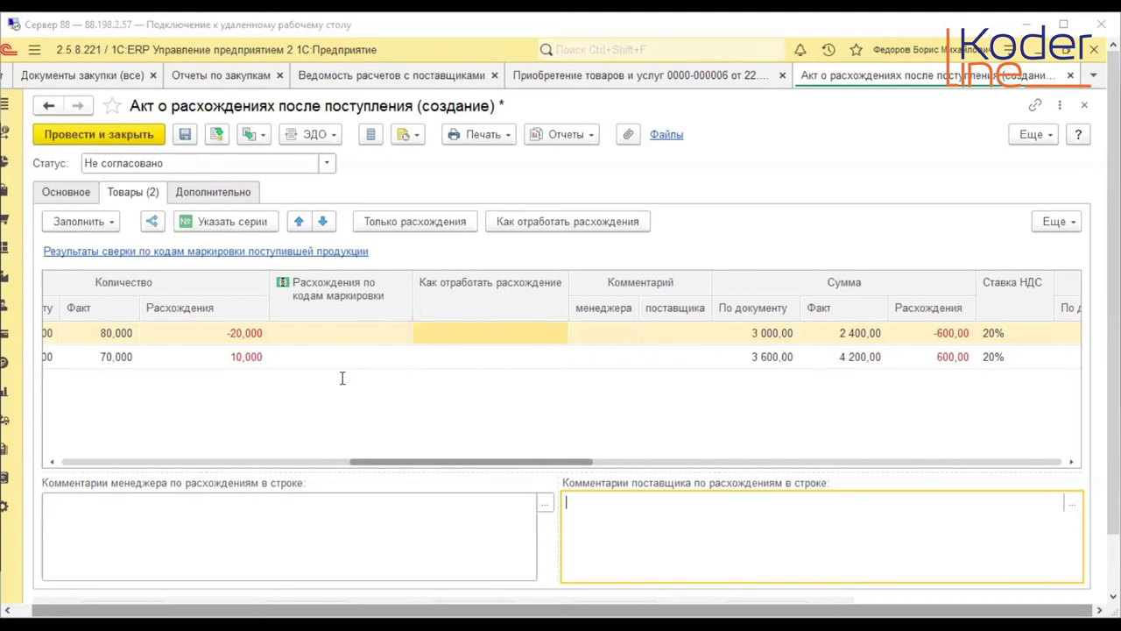
- Set the shortage handling for "Барбарис (конфеты)" to "Списать за наш счет"
double_click(519, 342)
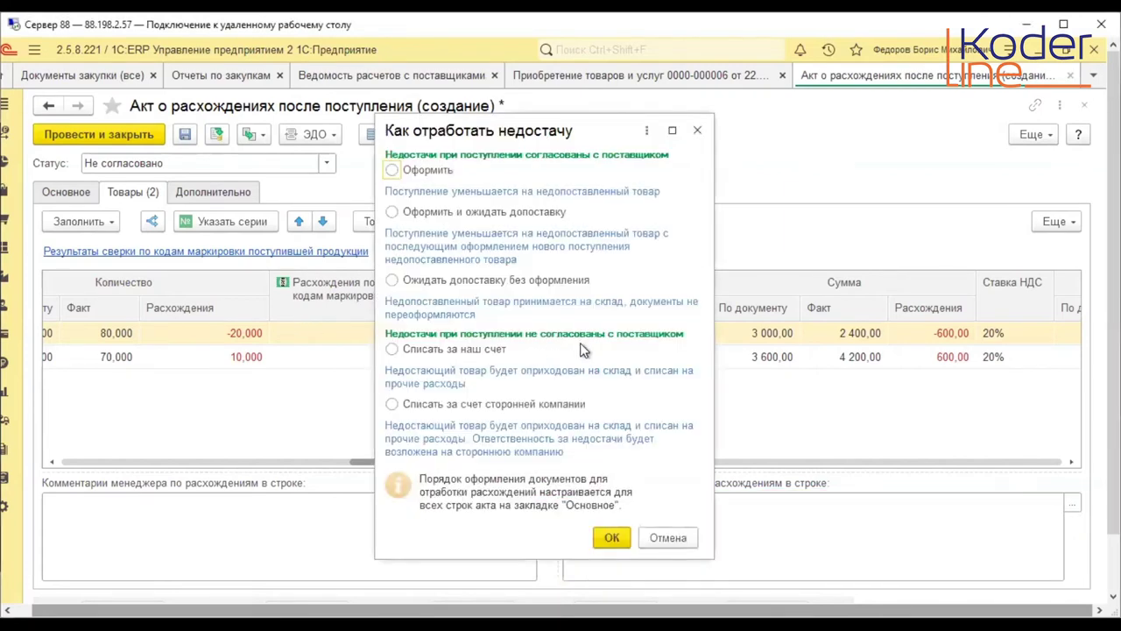
click(448, 350)
click(612, 537)
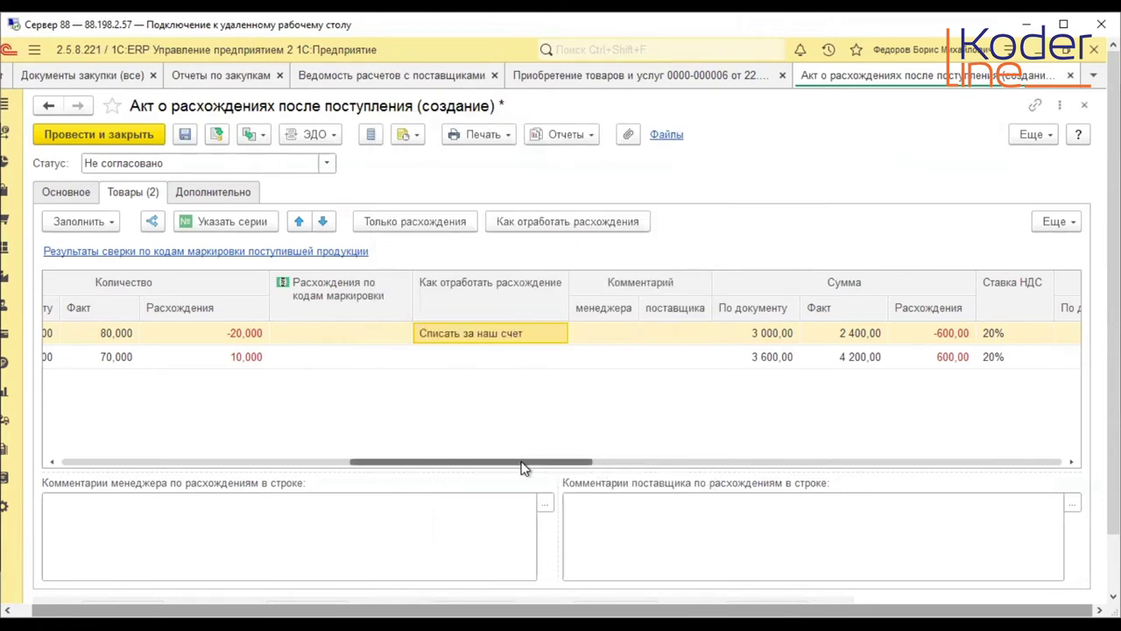
click(1051, 462)
scroll(513, 398, left, 6)
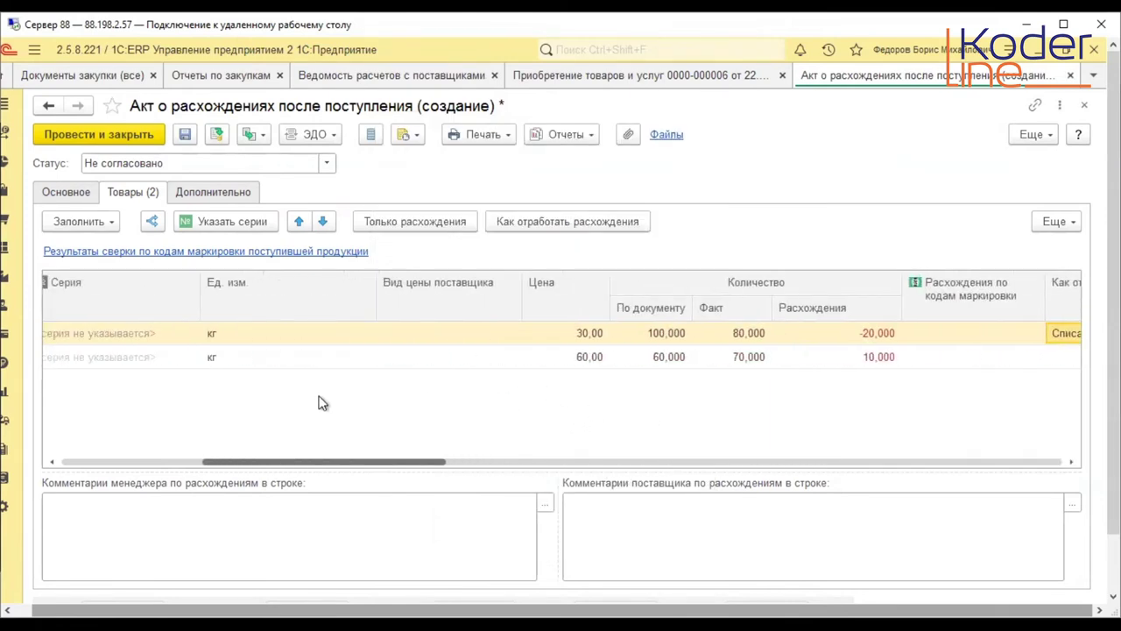
scroll(601, 401, right, 5)
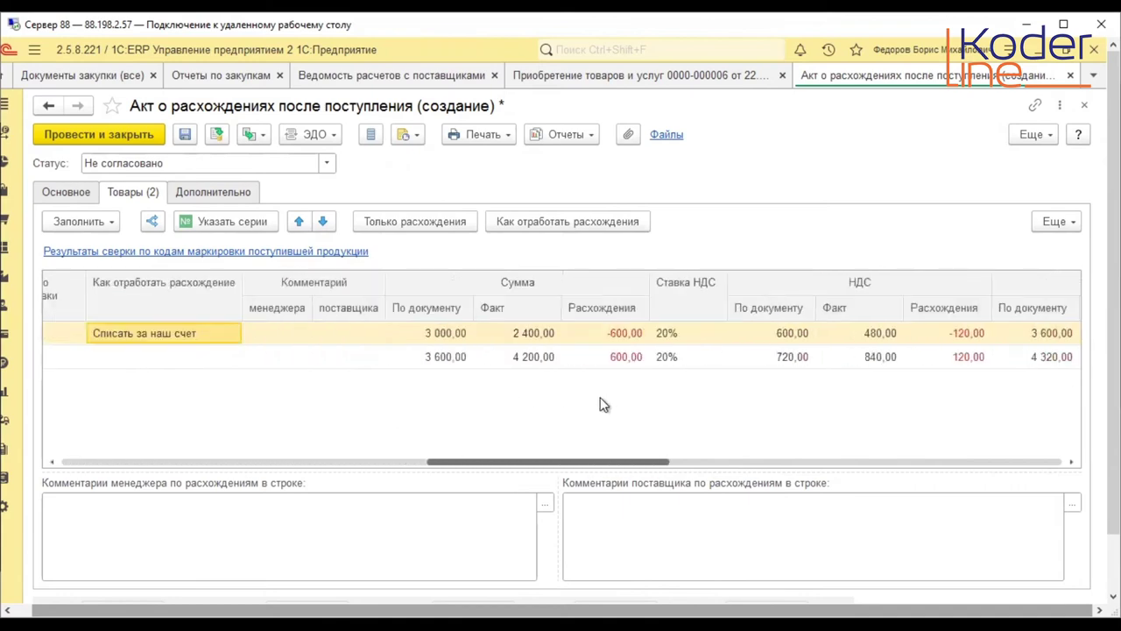
scroll(566, 400, left, 2)
- Change the shortage handling for "Барбарис (конфеты)" to "Списать за счет сторонней компании"
click(410, 332)
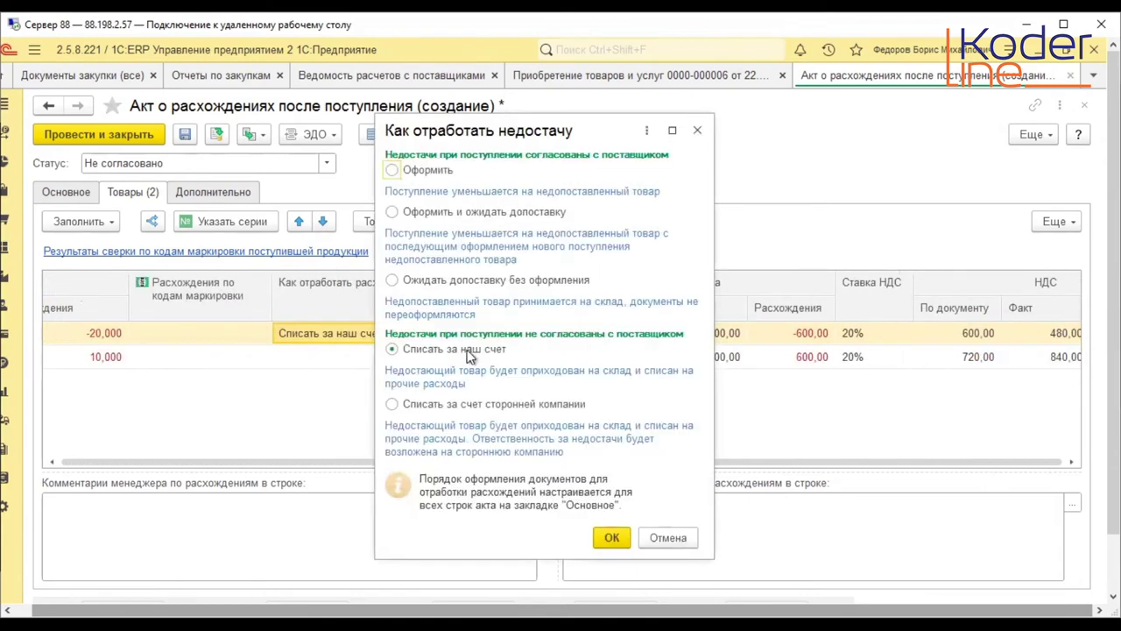
click(429, 406)
click(611, 537)
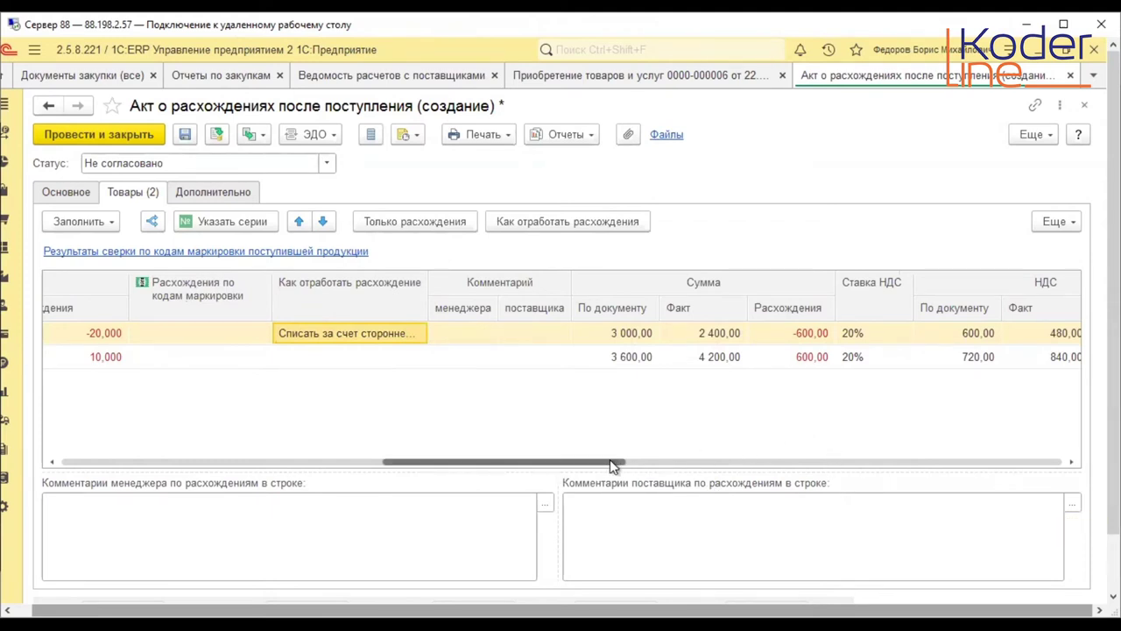
drag(612, 465, 523, 430)
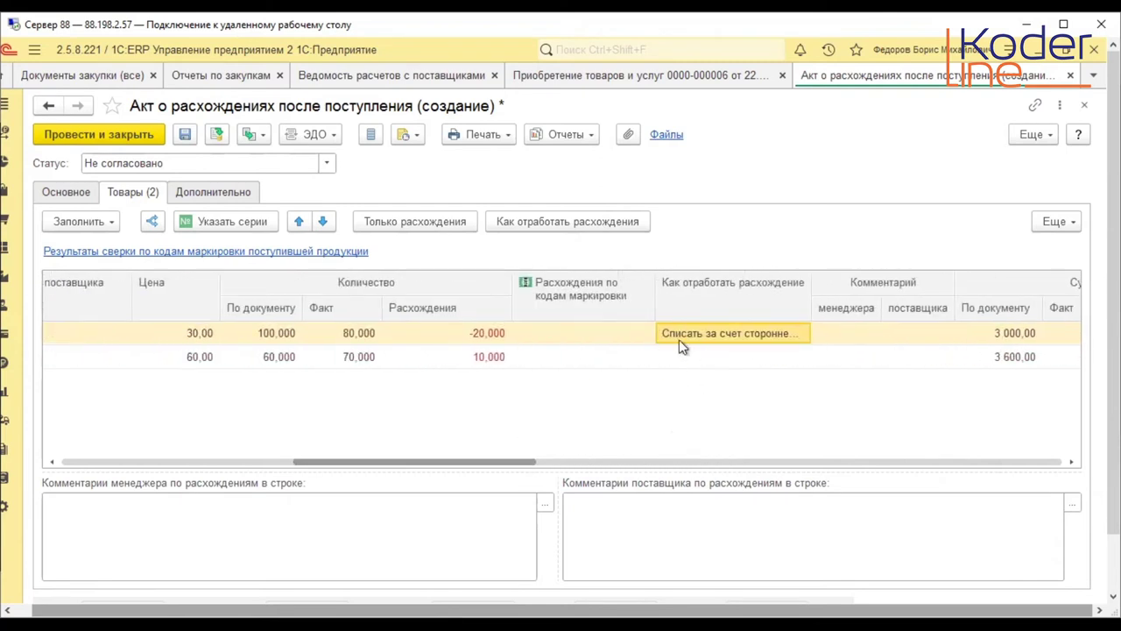
- Set the surplus handling for "Белочка (конфеты)" to "На прочие доходы"
double_click(725, 365)
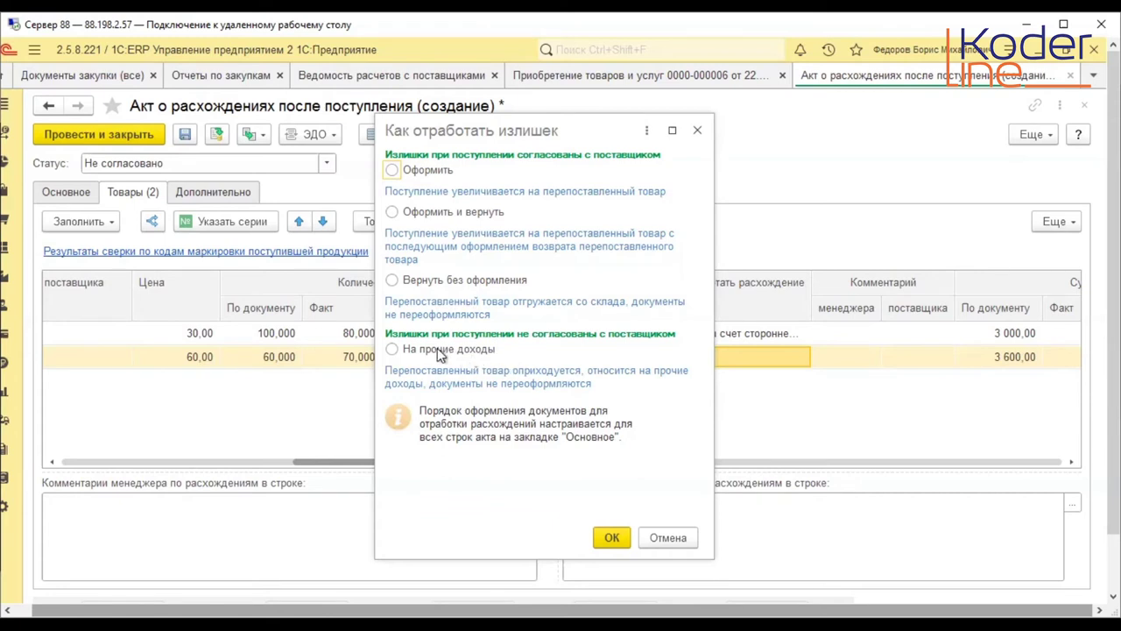
click(391, 348)
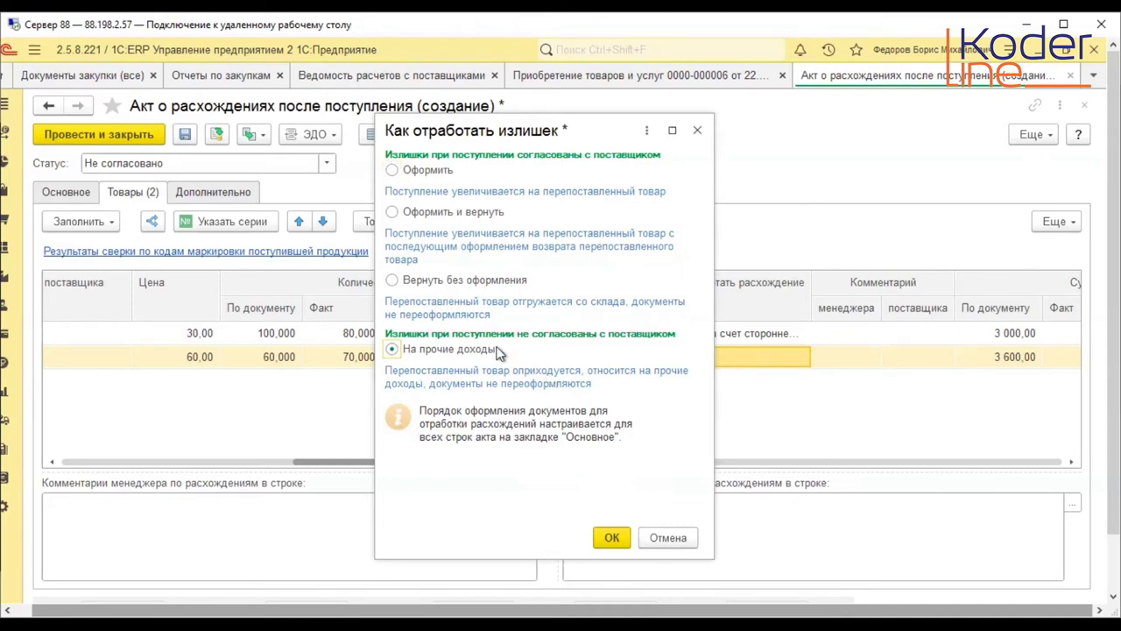
click(608, 536)
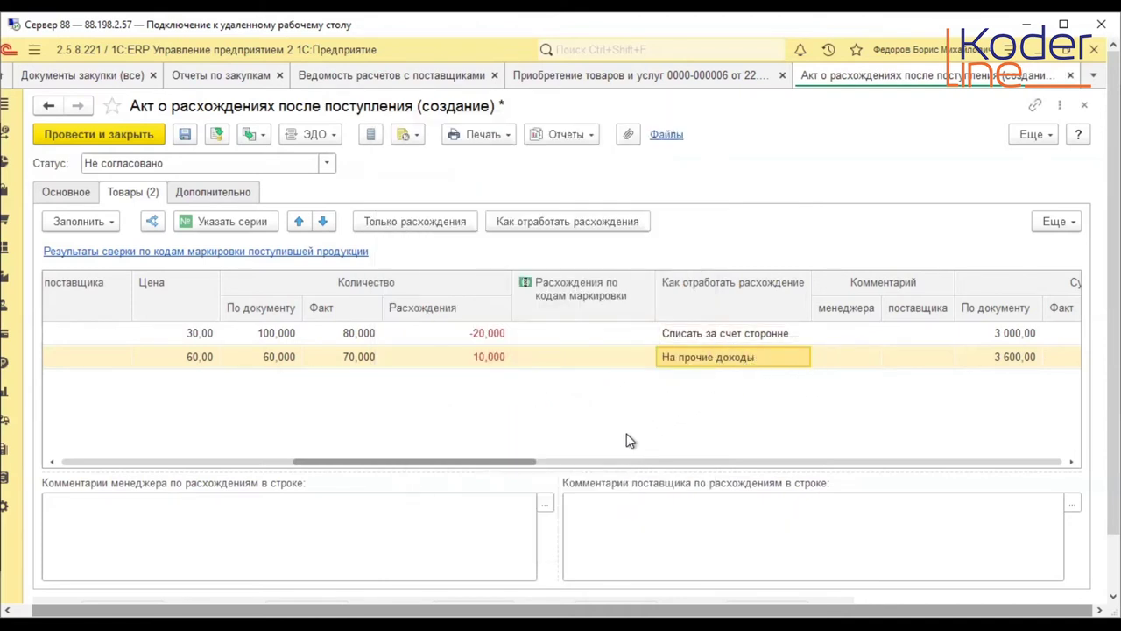
- Set the discrepancy act's status to "Отрабатывается", check its goods lines, and post the act
drag(524, 465, 294, 462)
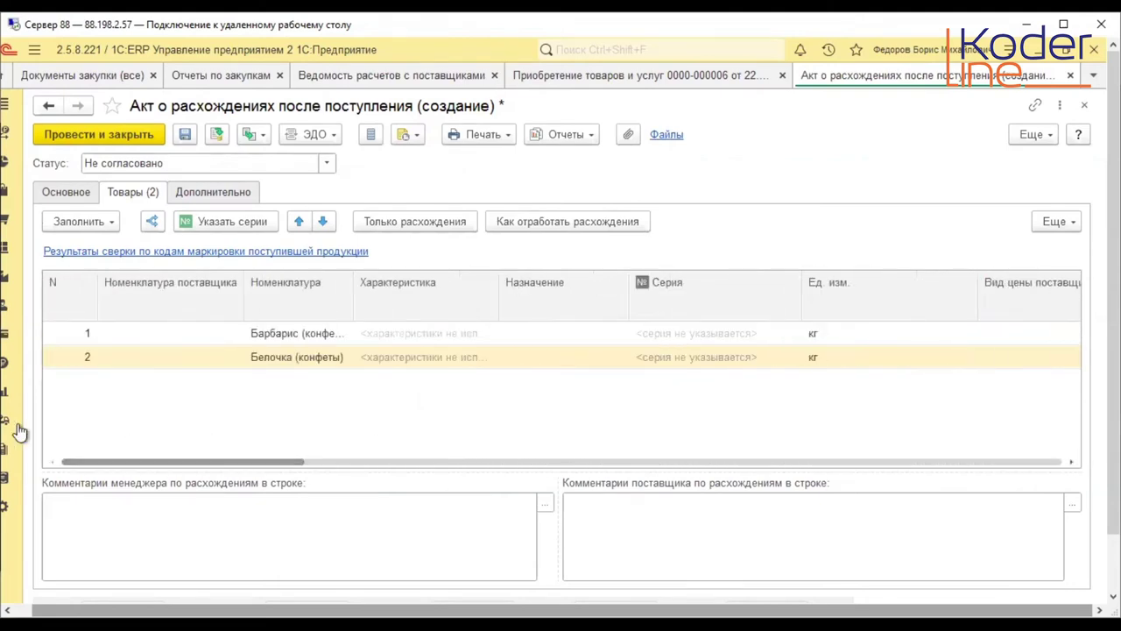
drag(121, 461, 283, 462)
scroll(636, 420, right, 5)
scroll(636, 438, left, 10)
click(52, 192)
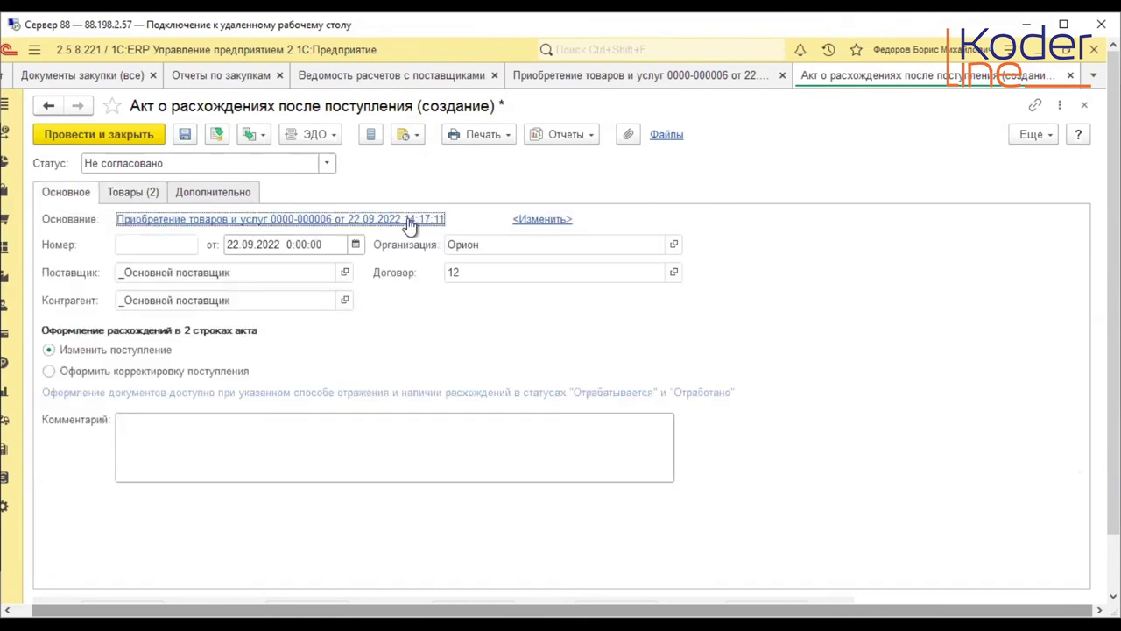
click(326, 165)
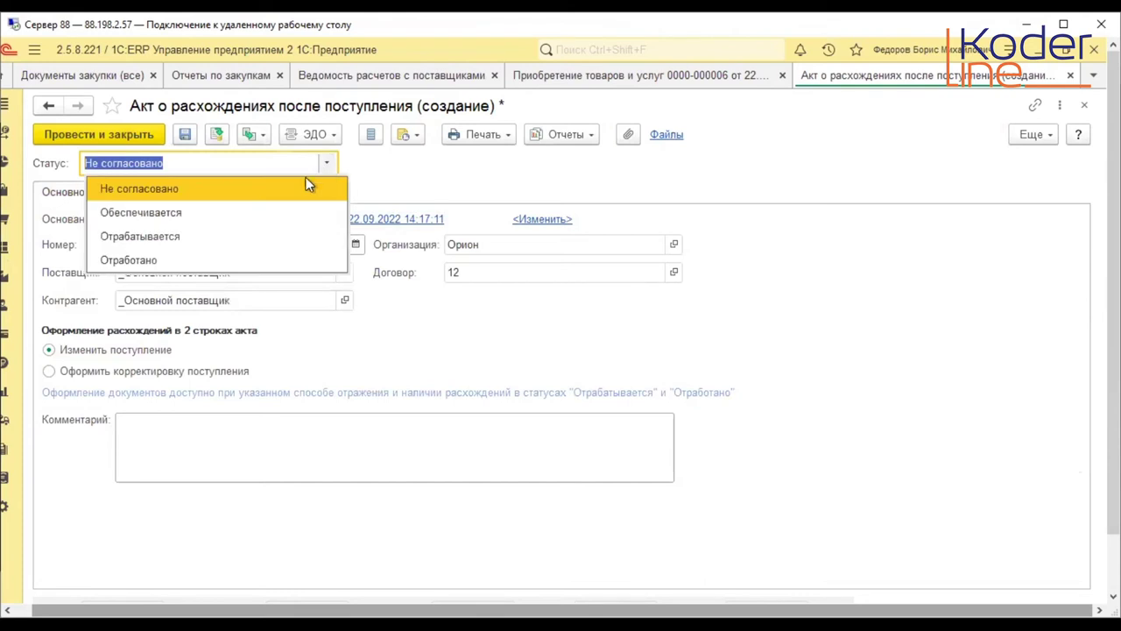
click(209, 236)
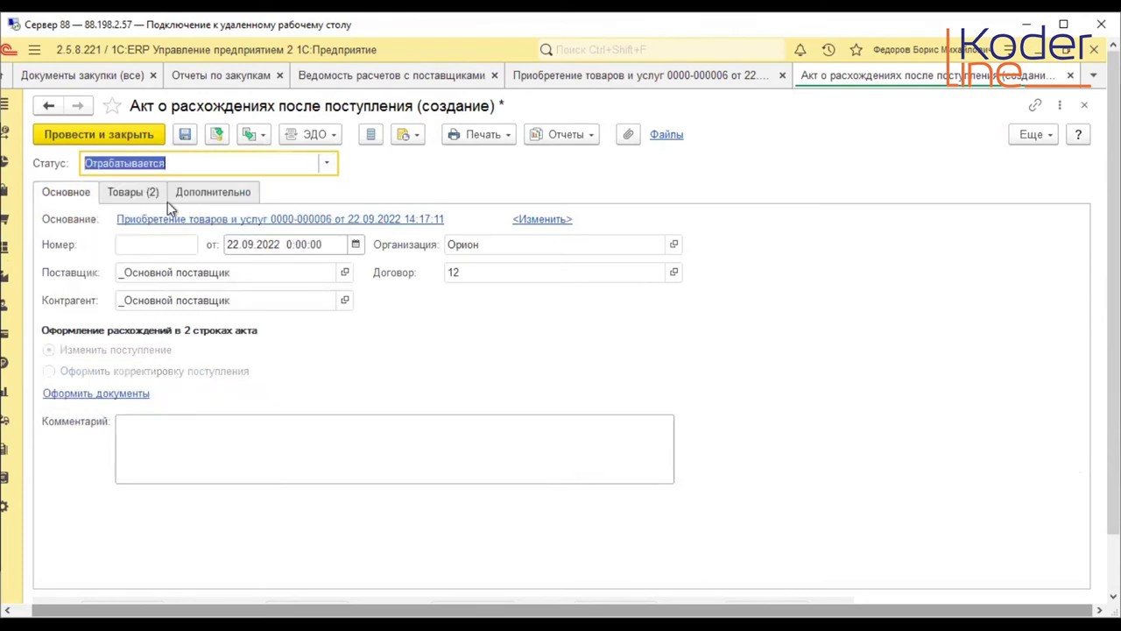
click(135, 192)
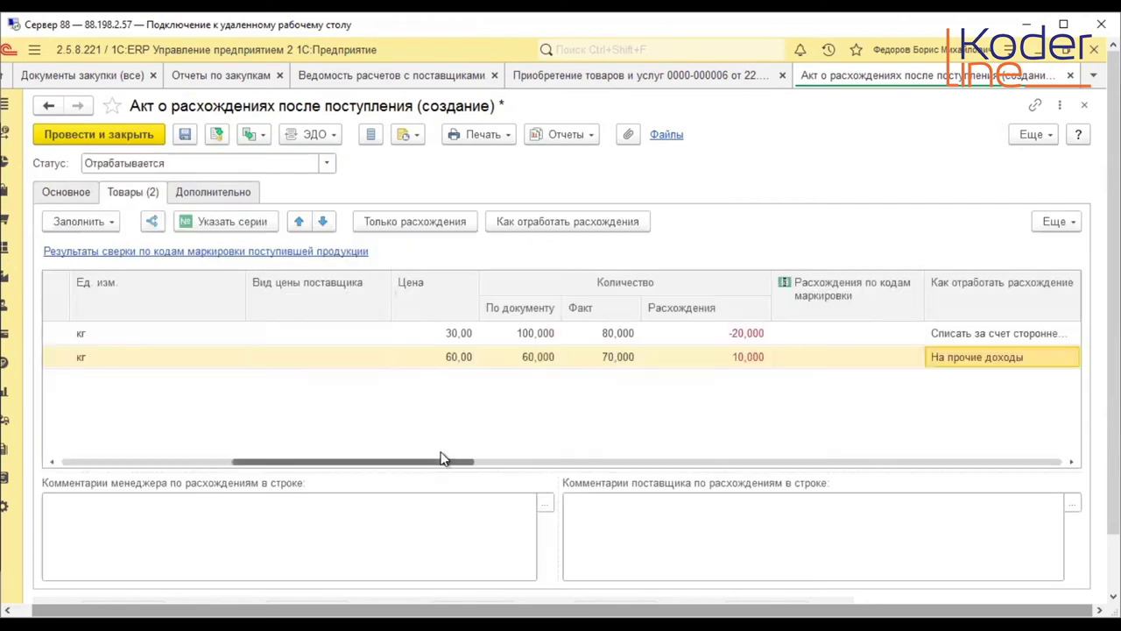
drag(434, 464, 981, 438)
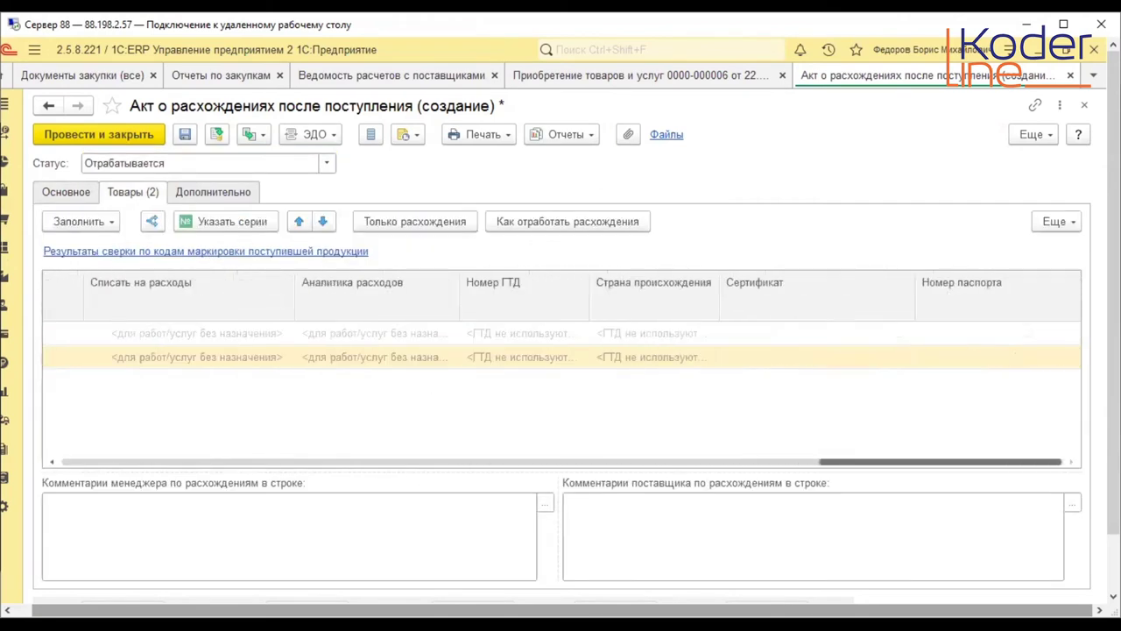
scroll(146, 303, left, 5)
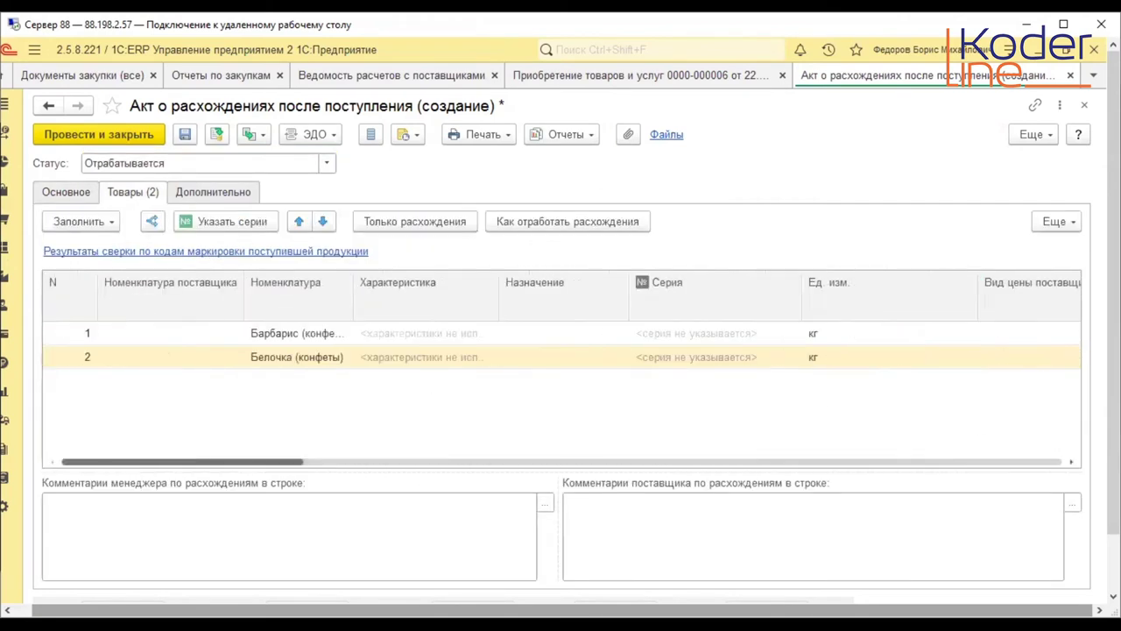
click(51, 195)
click(221, 138)
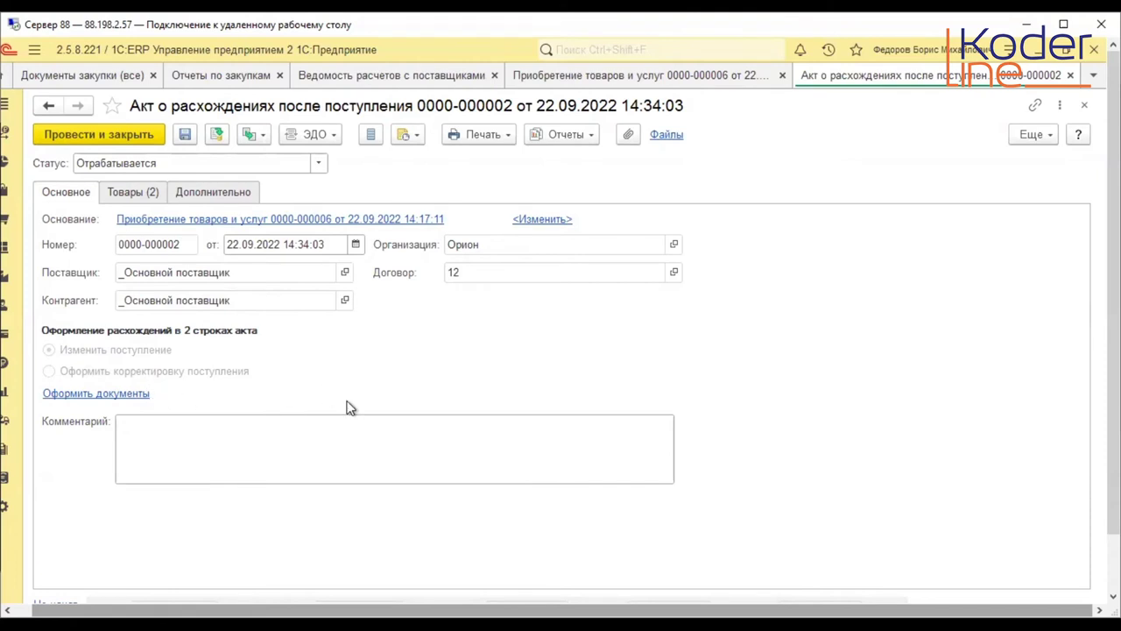
- Examine the documents offered for processing the act's discrepancies and the surplus handling options for "Белочка (конфеты)", leaving the choice as is
click(107, 394)
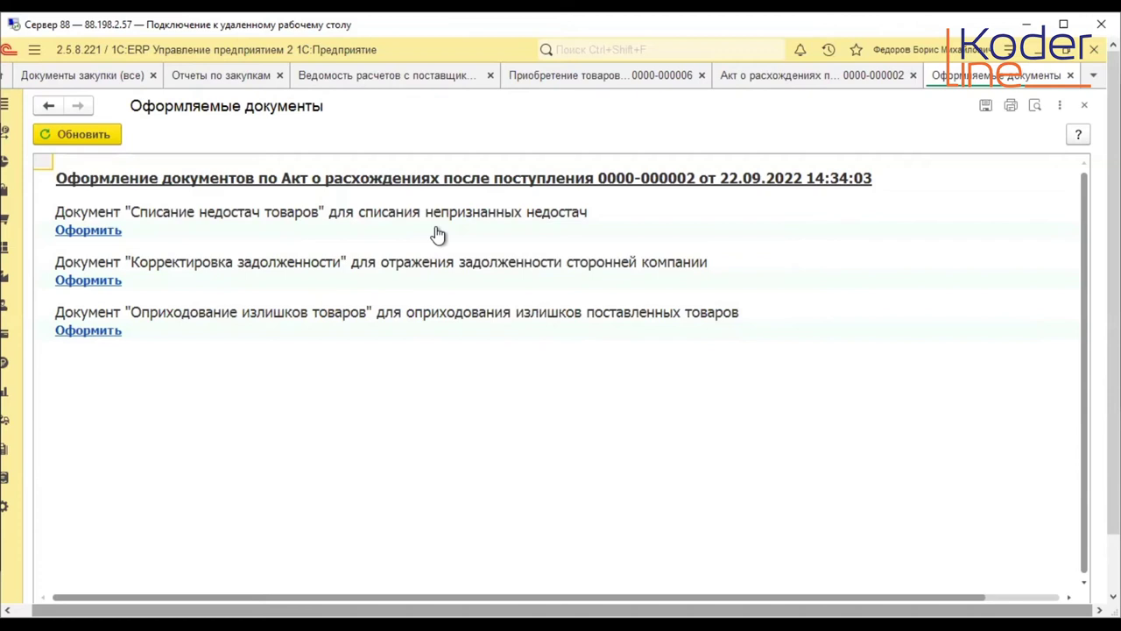
click(1070, 76)
click(162, 193)
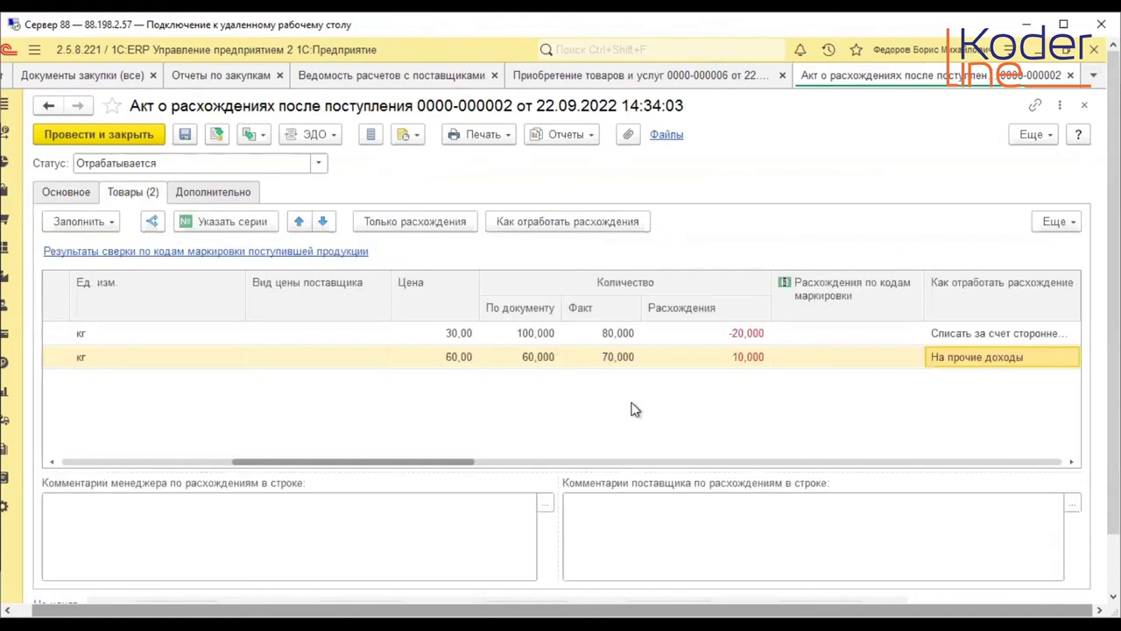
drag(426, 462, 525, 466)
double_click(355, 357)
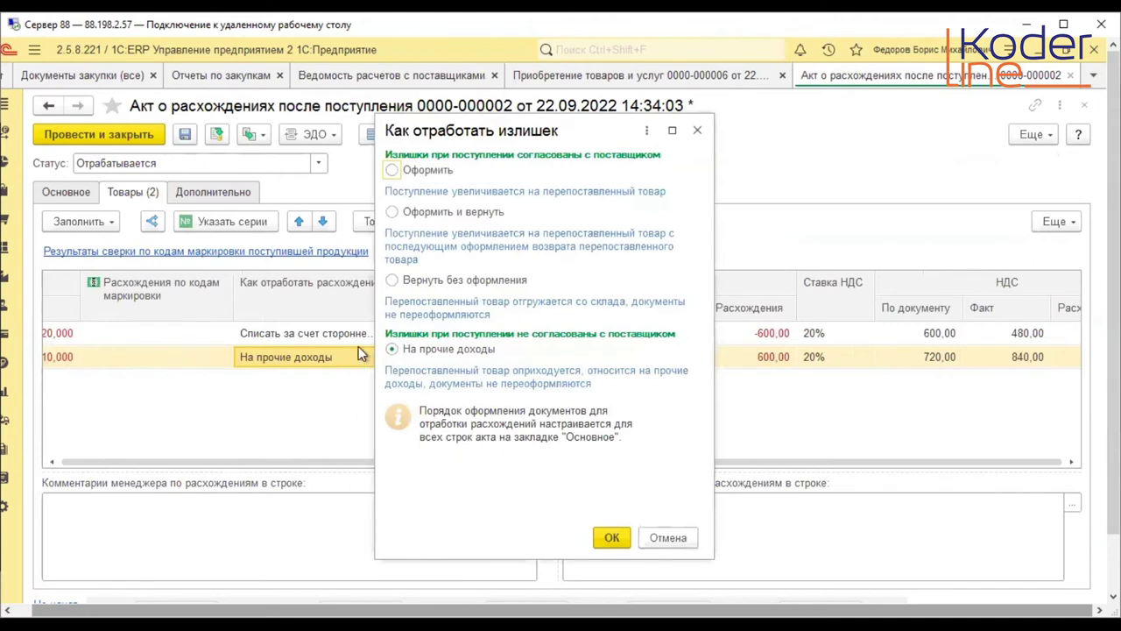
click(667, 538)
drag(473, 470, 17, 419)
- Return the discrepancy act's status to "Не согласовано" and post the act again
click(68, 192)
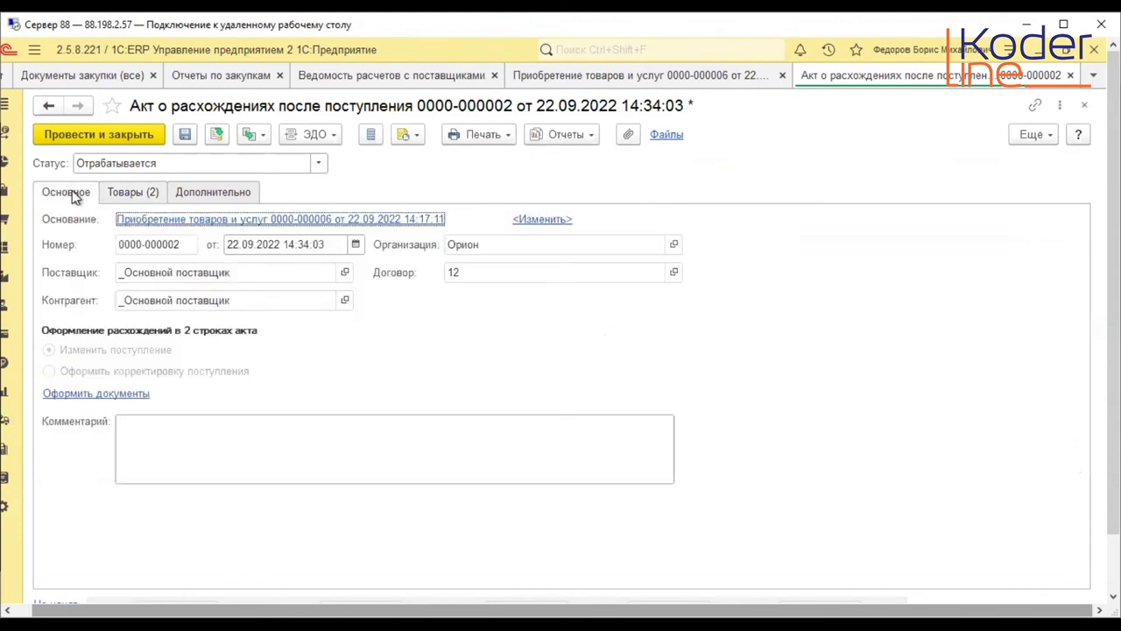
click(318, 163)
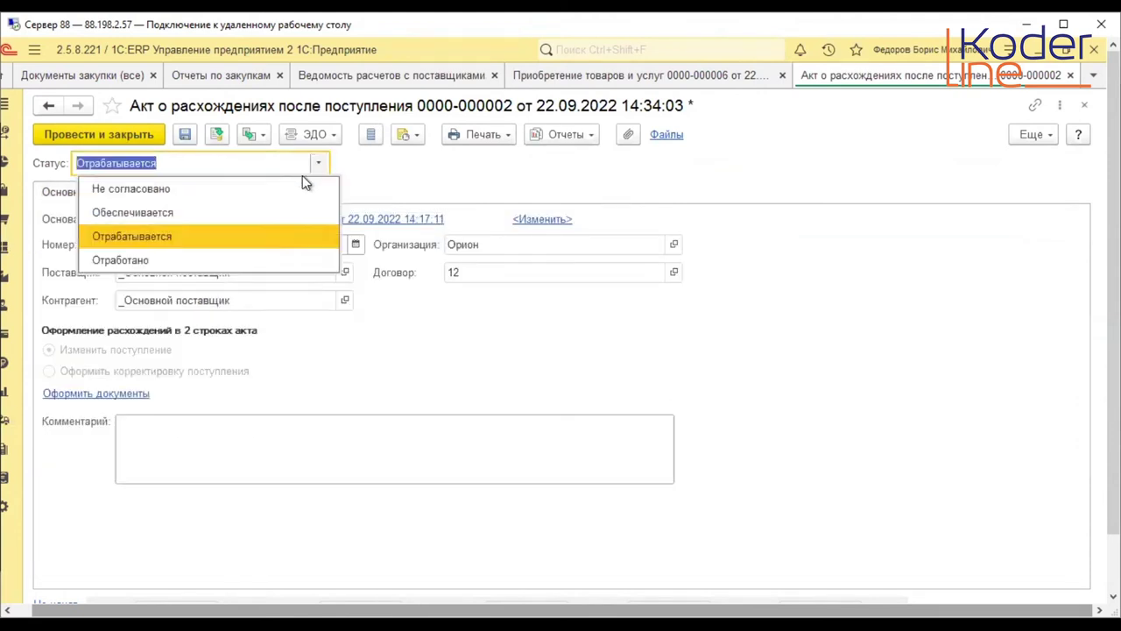
click(272, 196)
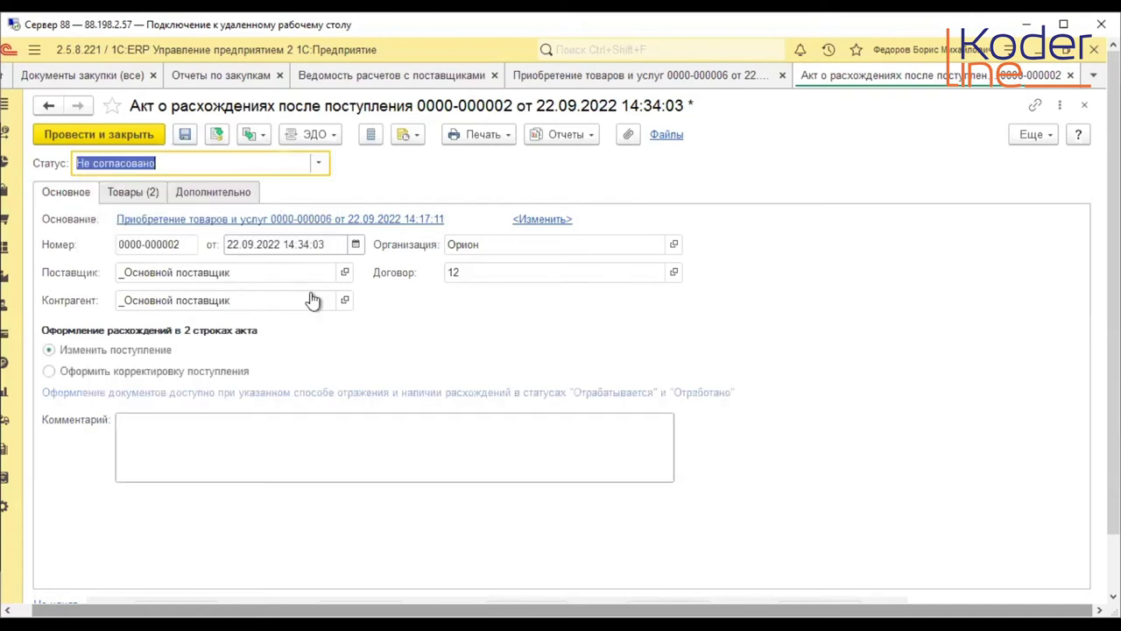
click(127, 194)
drag(457, 467, 699, 468)
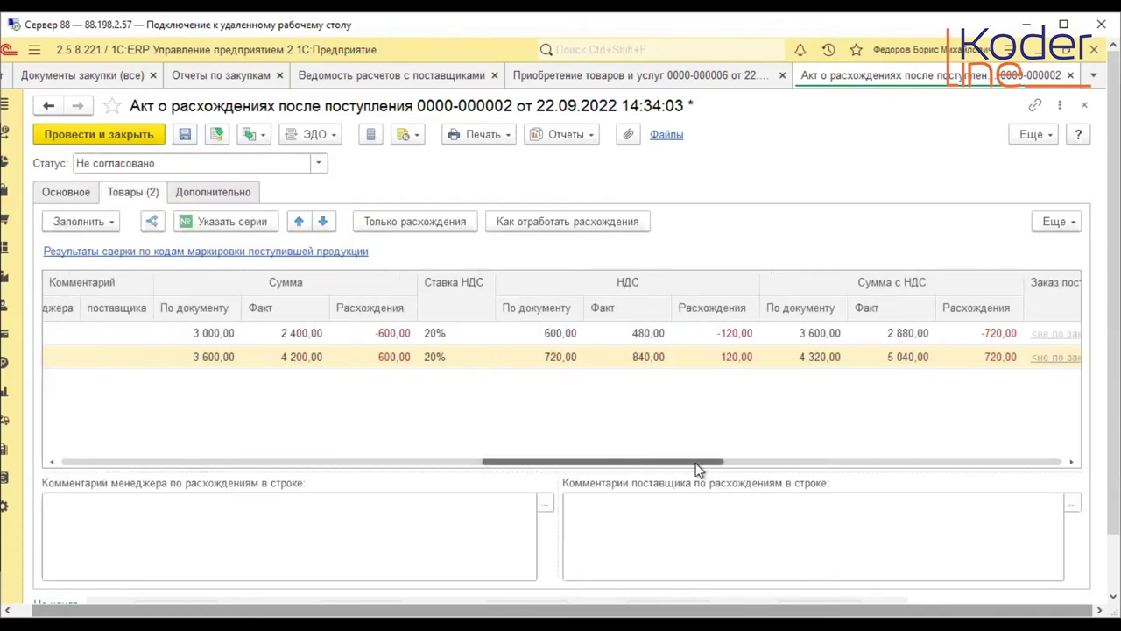
click(219, 134)
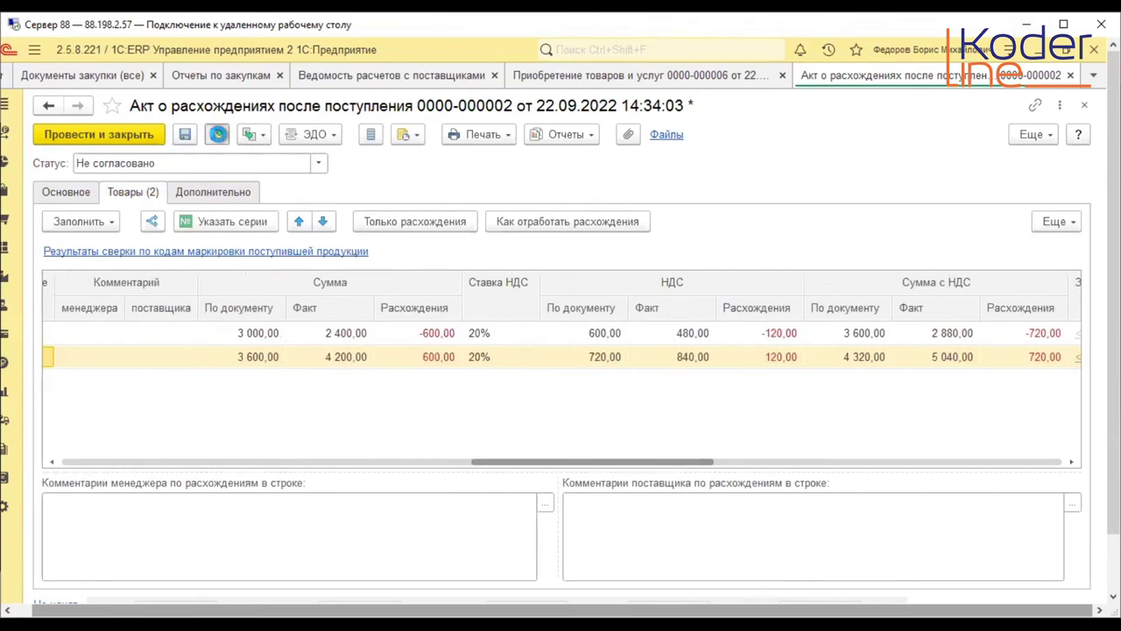
drag(557, 463, 489, 458)
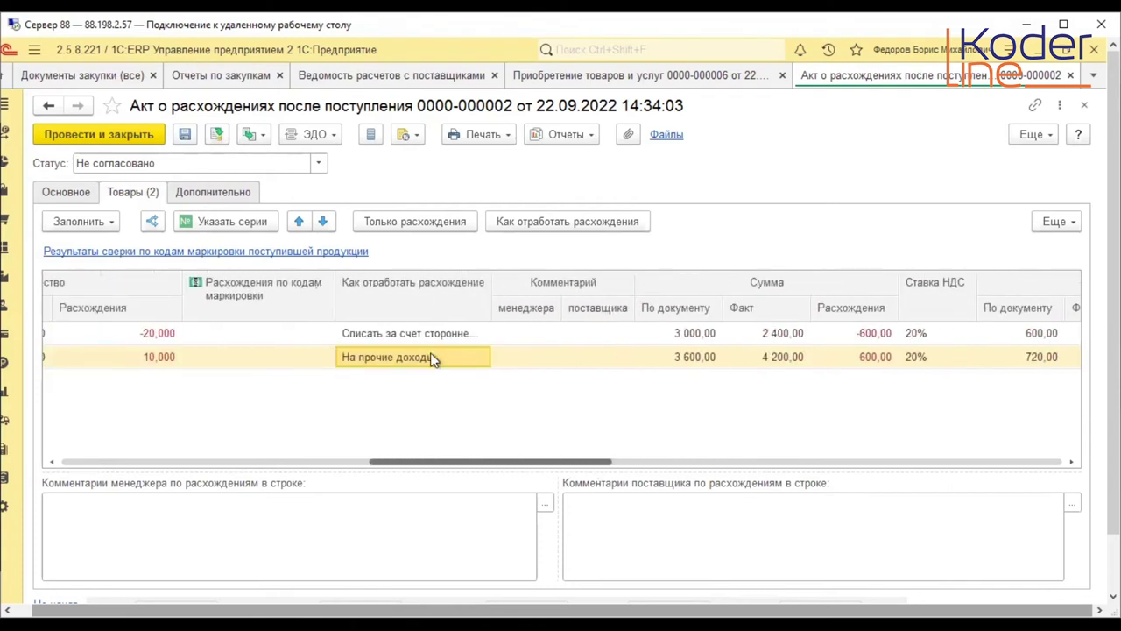
- Set the act's shortage handling to "Оформить и ожидать допоставку" and the surplus handling for "Белочка (конфеты)" to "Оформить и вернуть"
double_click(432, 333)
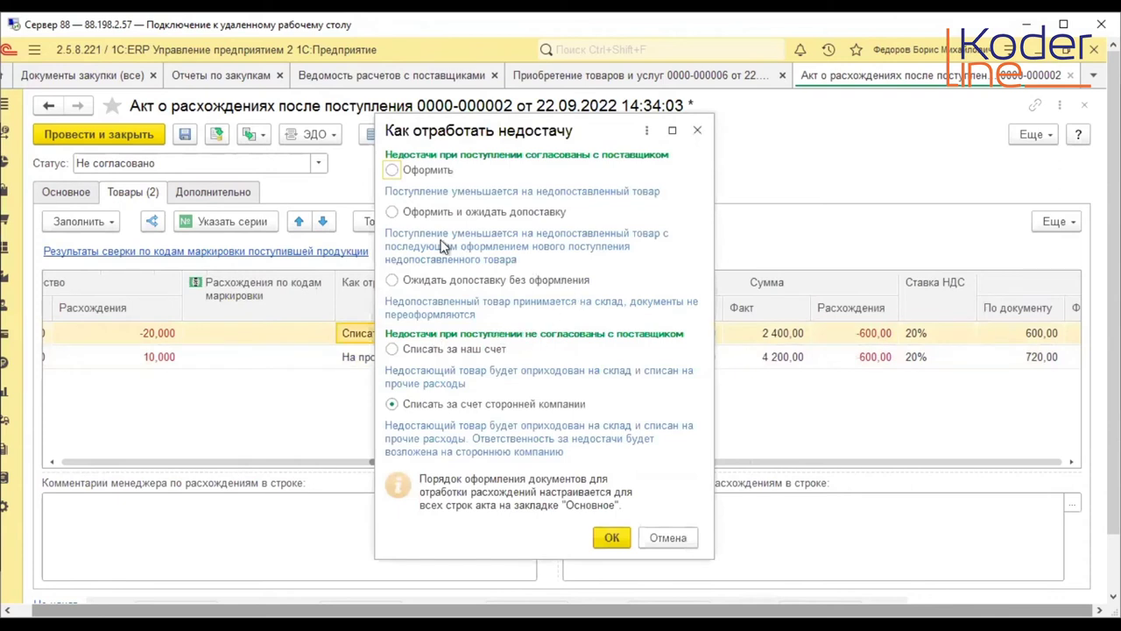
click(393, 211)
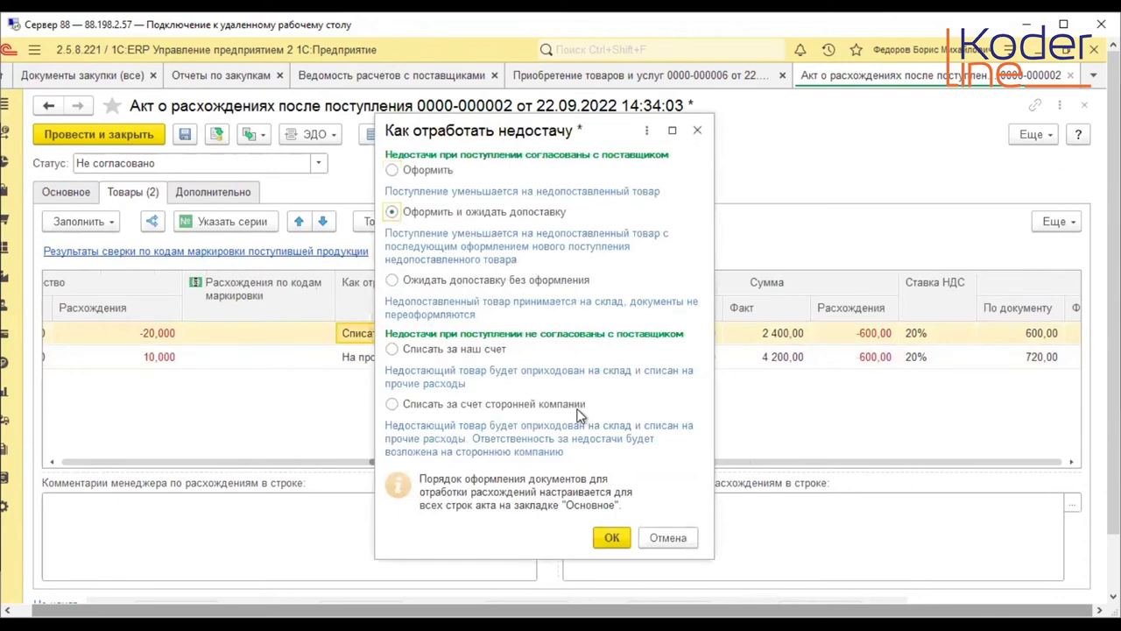
click(611, 537)
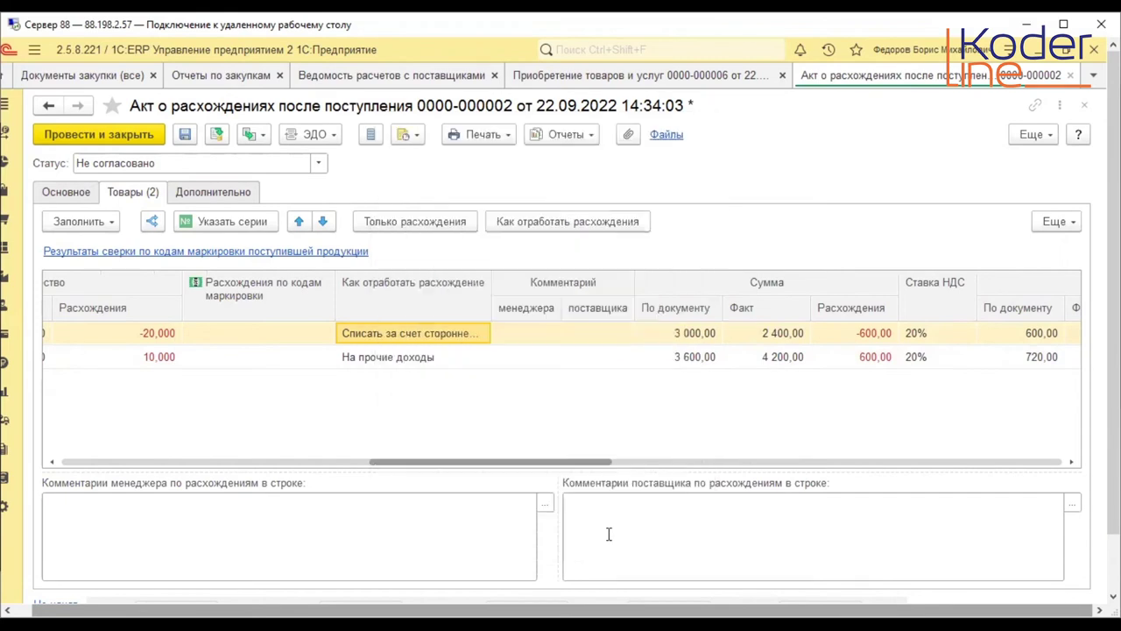
click(429, 359)
click(429, 357)
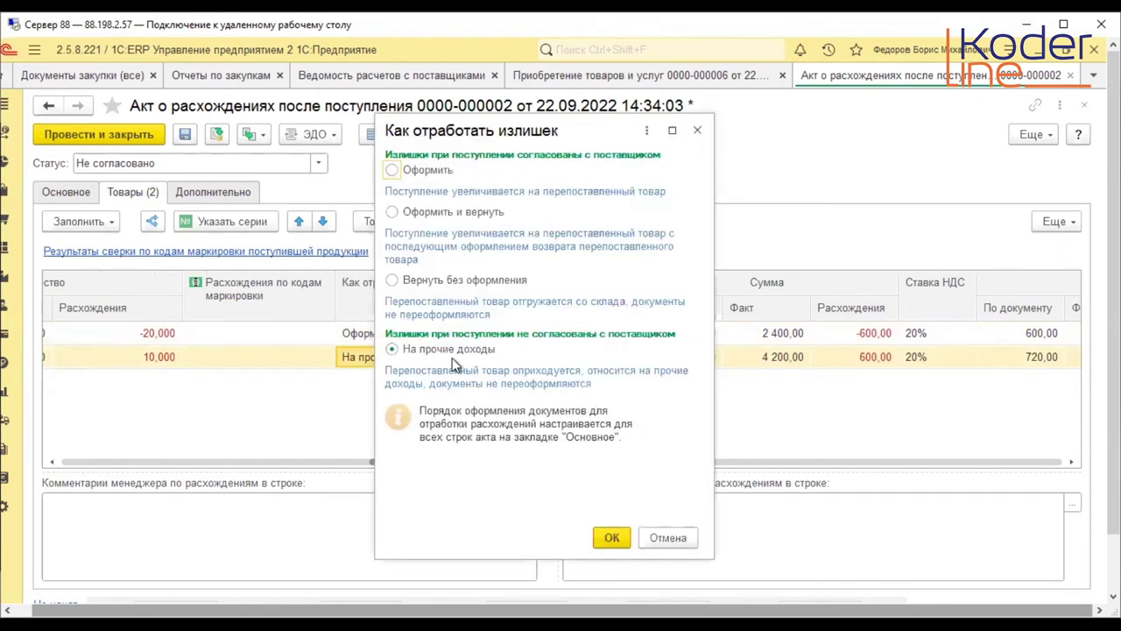
click(390, 213)
click(612, 536)
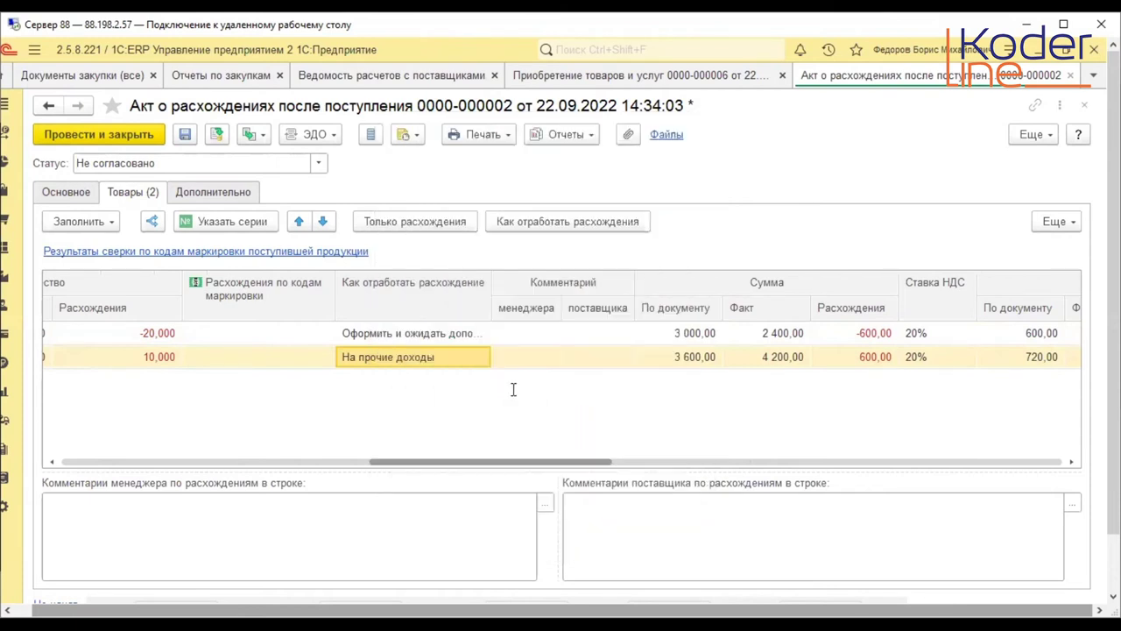
- Choose "Оформить корректировку поступления" for the act's discrepancies, set the status to "Отрабатывается", and post the act
click(67, 191)
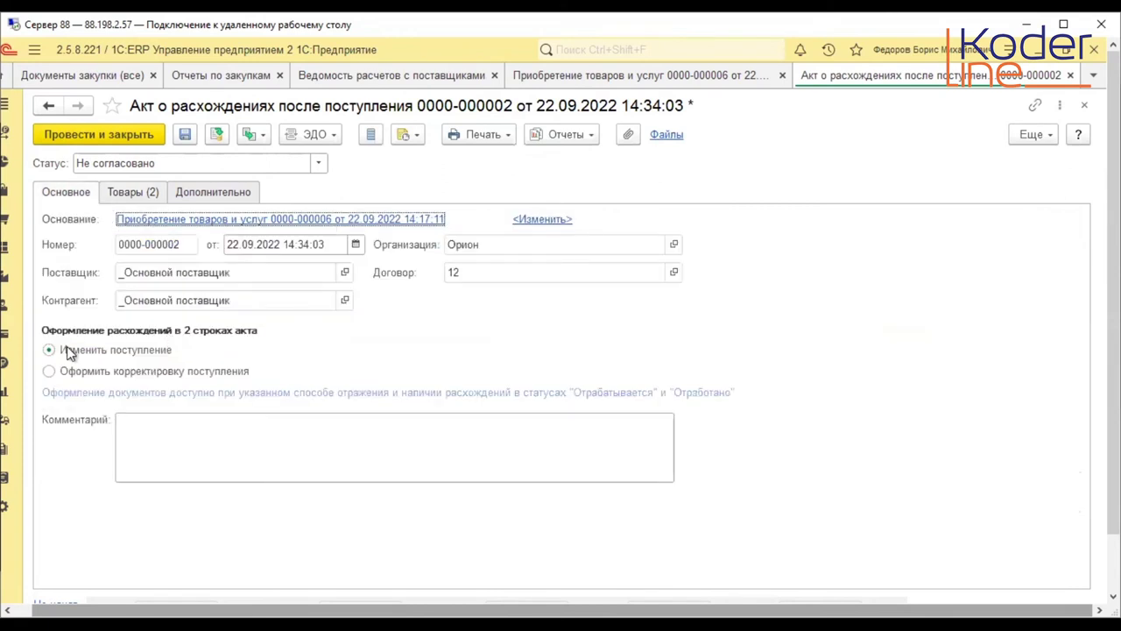
click(96, 373)
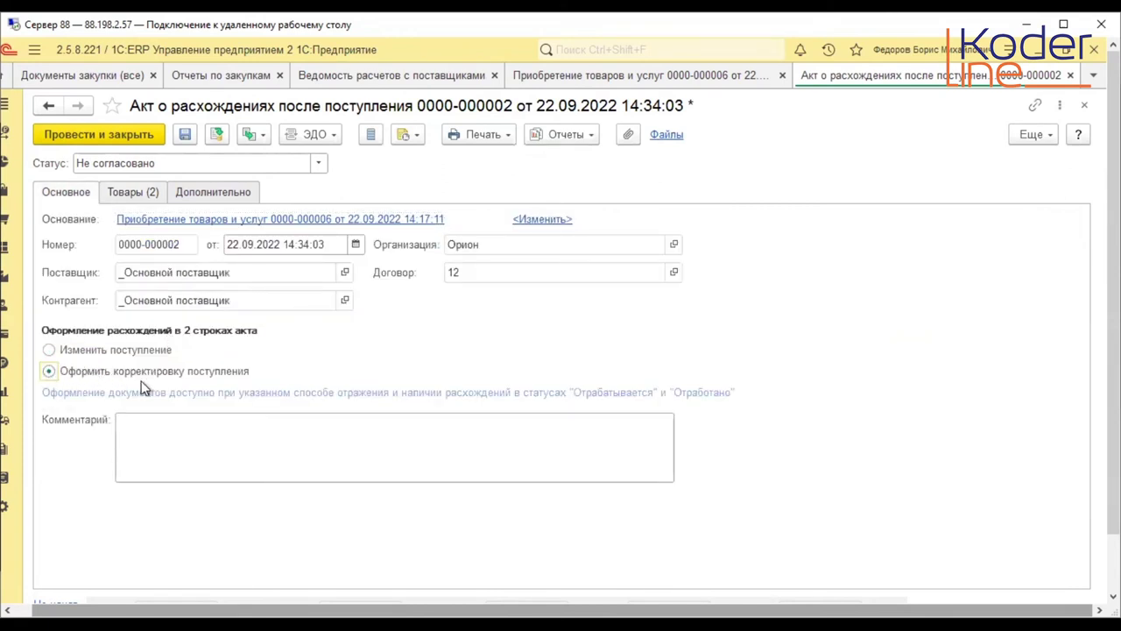
click(324, 163)
click(179, 240)
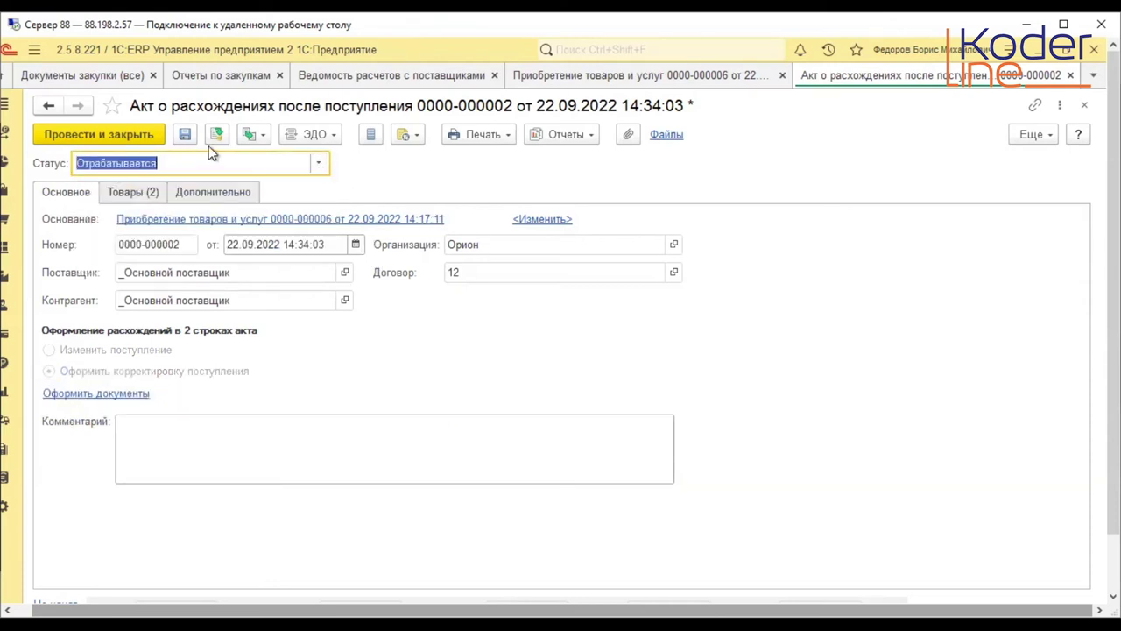
click(216, 134)
- Review the documents offered for processing the act's discrepancies and close the list
click(119, 394)
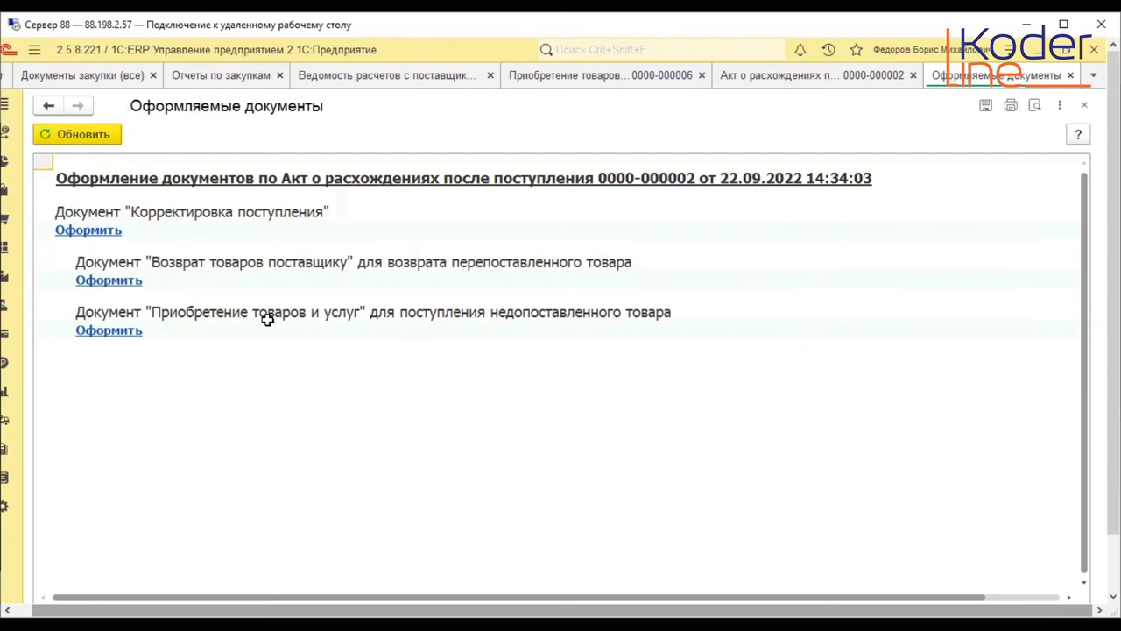
scroll(854, 486, down, 1)
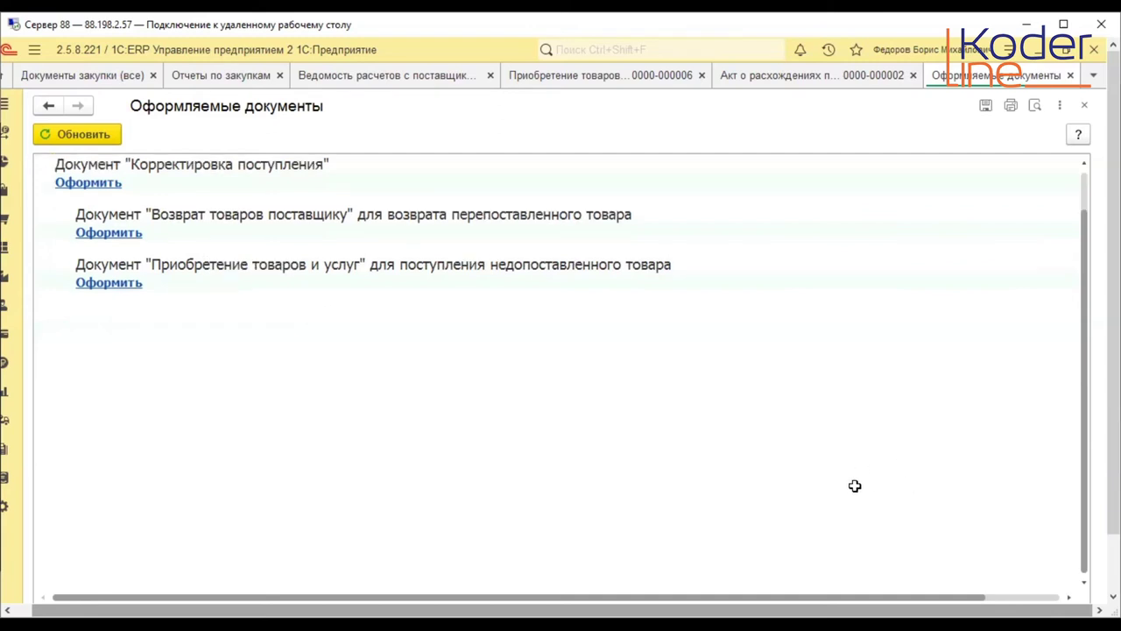
scroll(801, 458, up, 1)
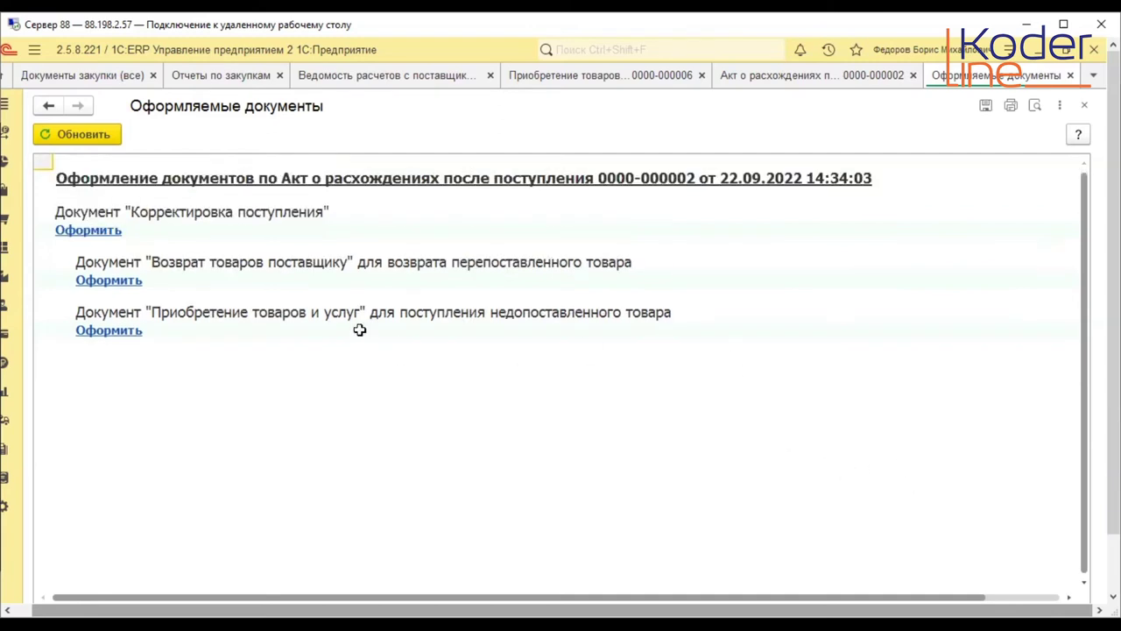
click(1070, 75)
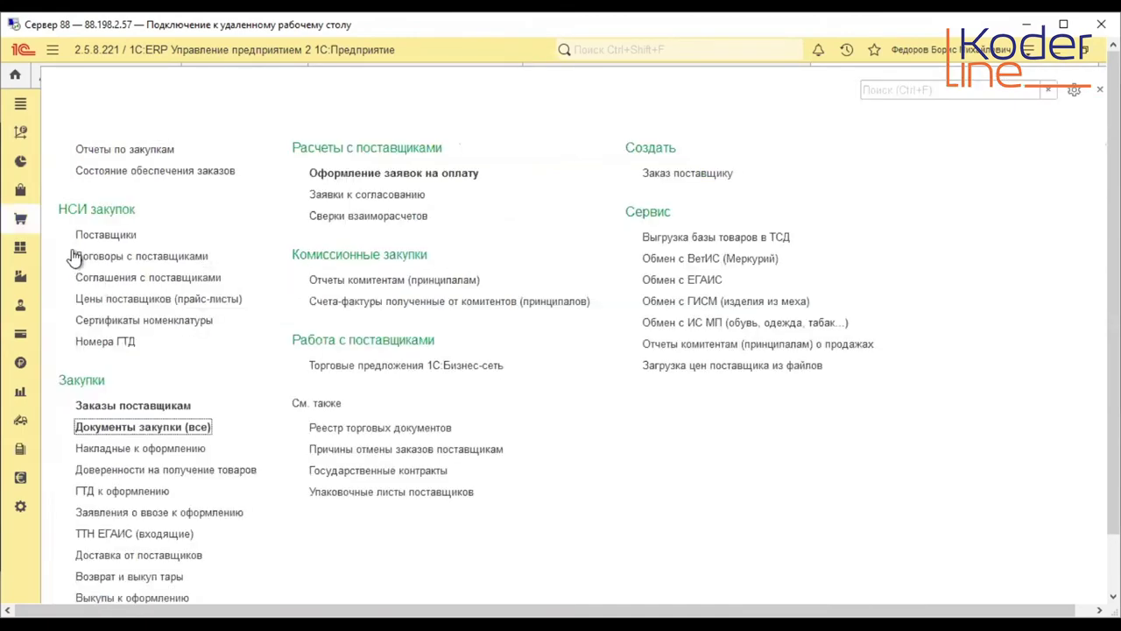
- Open the list of all sales documents and check which documents can be created from the sale dated 01.08.2022
click(20, 189)
click(138, 362)
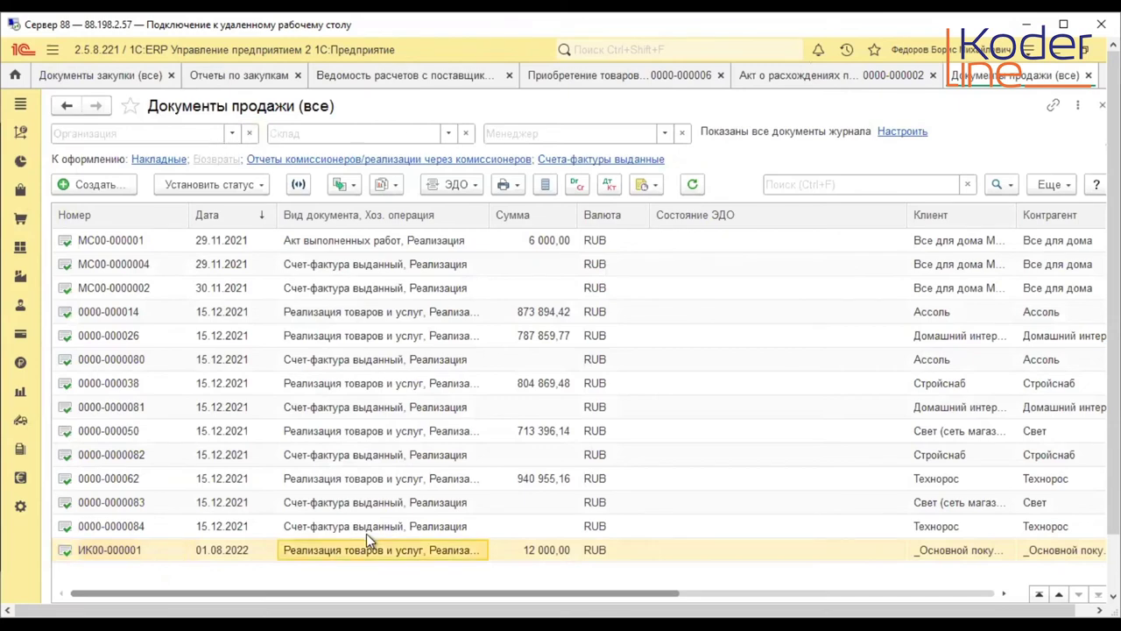
key(Return)
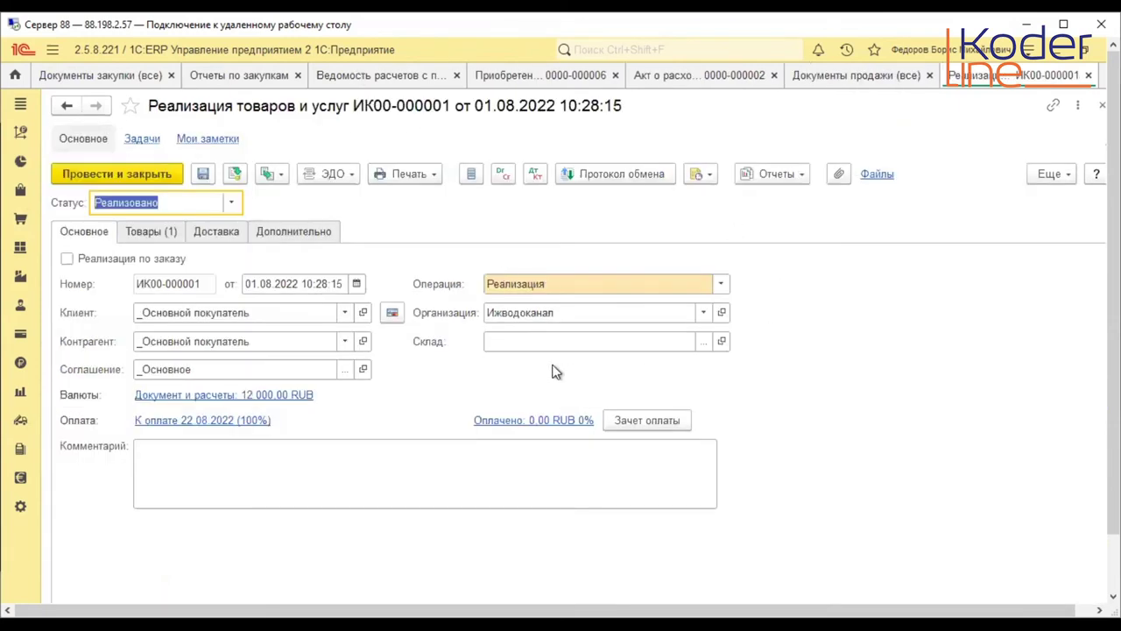
click(278, 175)
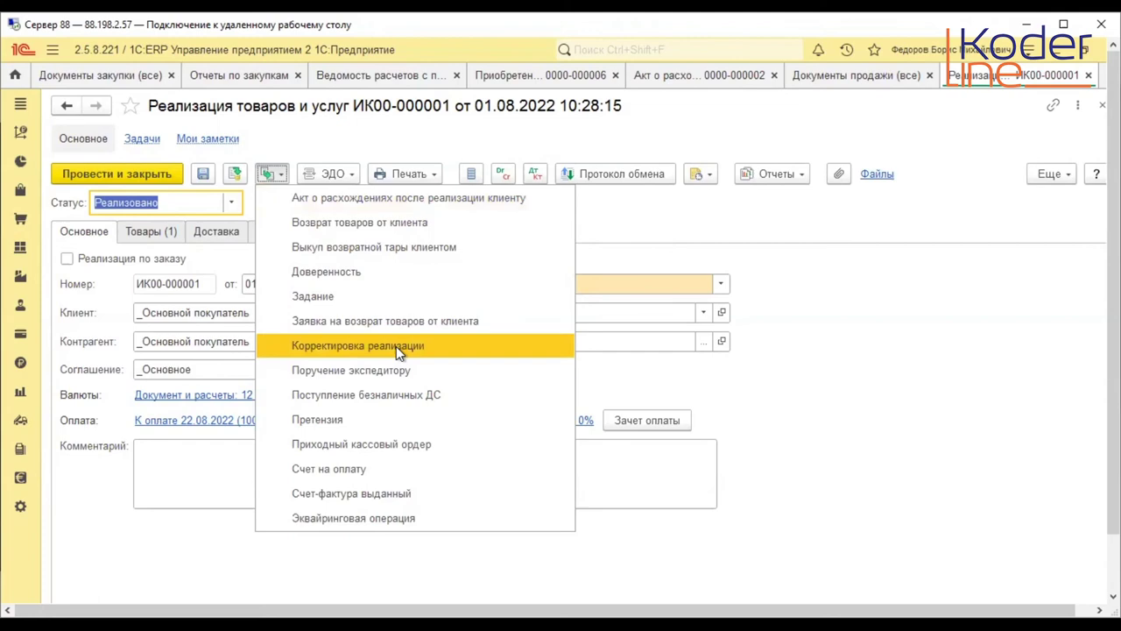
click(1087, 75)
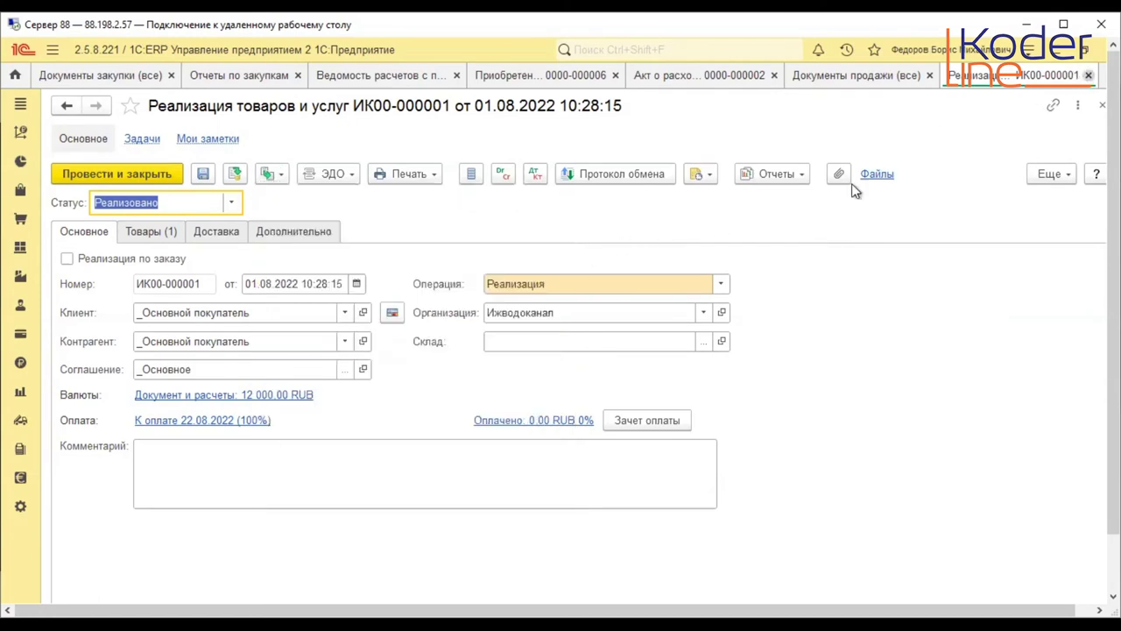
- Open the Технорос sale dated 15.12.2021, check its goods, and create a "Корректировка реализации" based on it
double_click(377, 474)
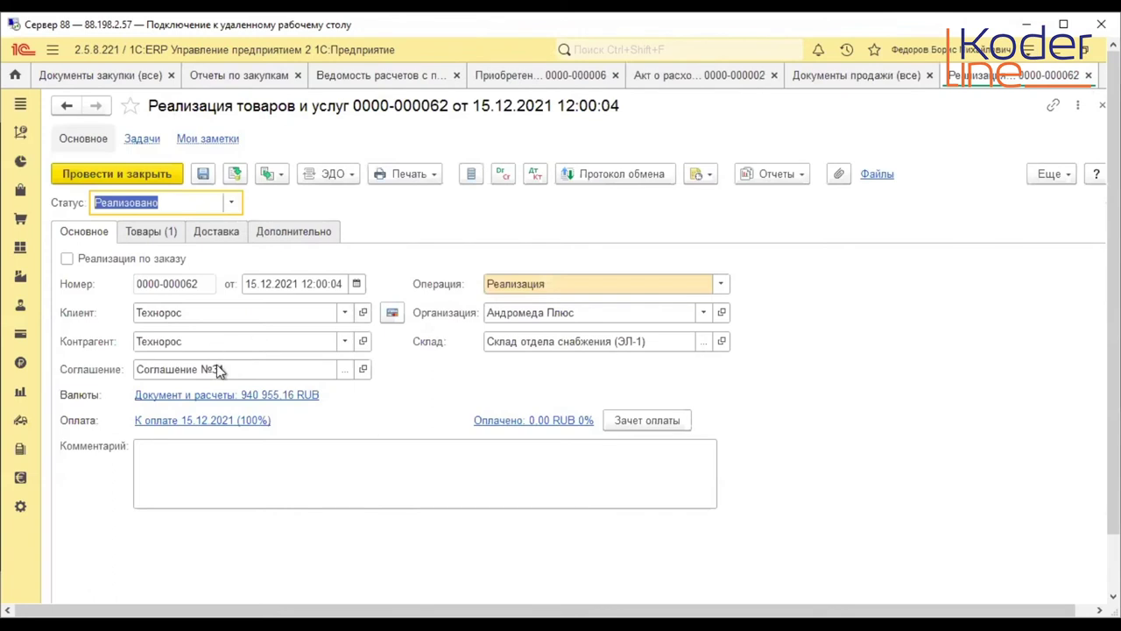
click(152, 234)
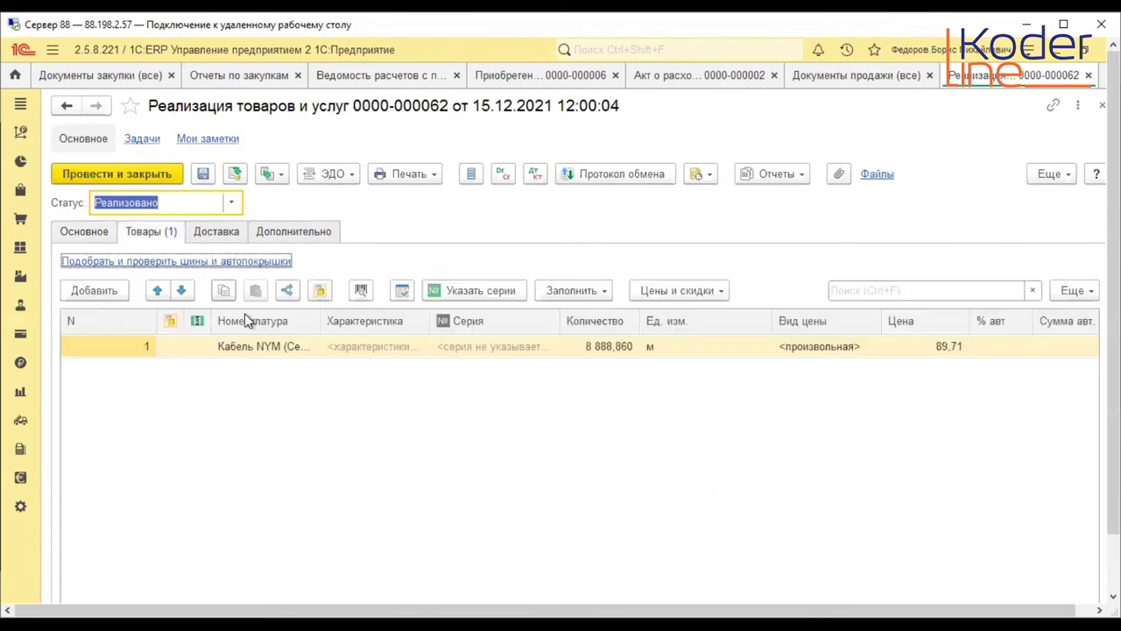
click(81, 231)
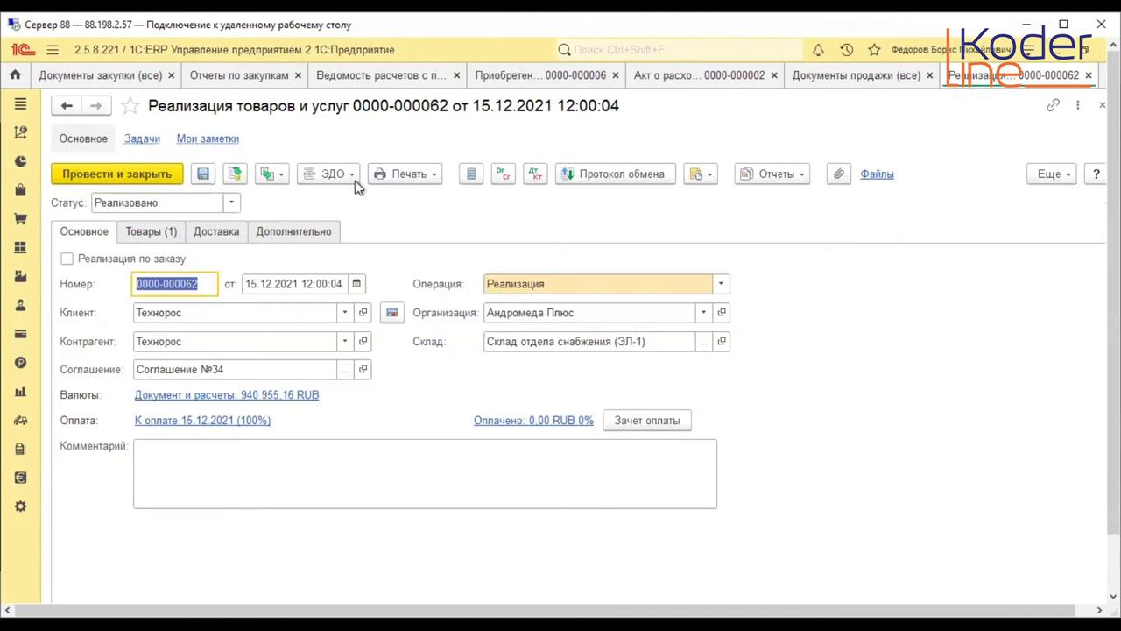
click(281, 175)
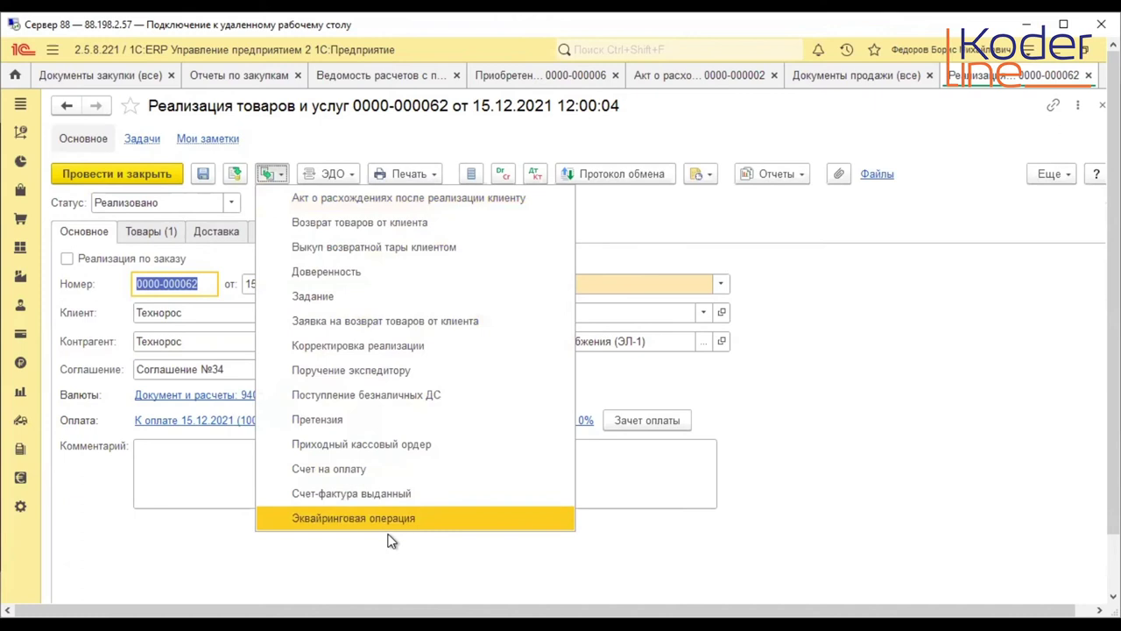
click(404, 347)
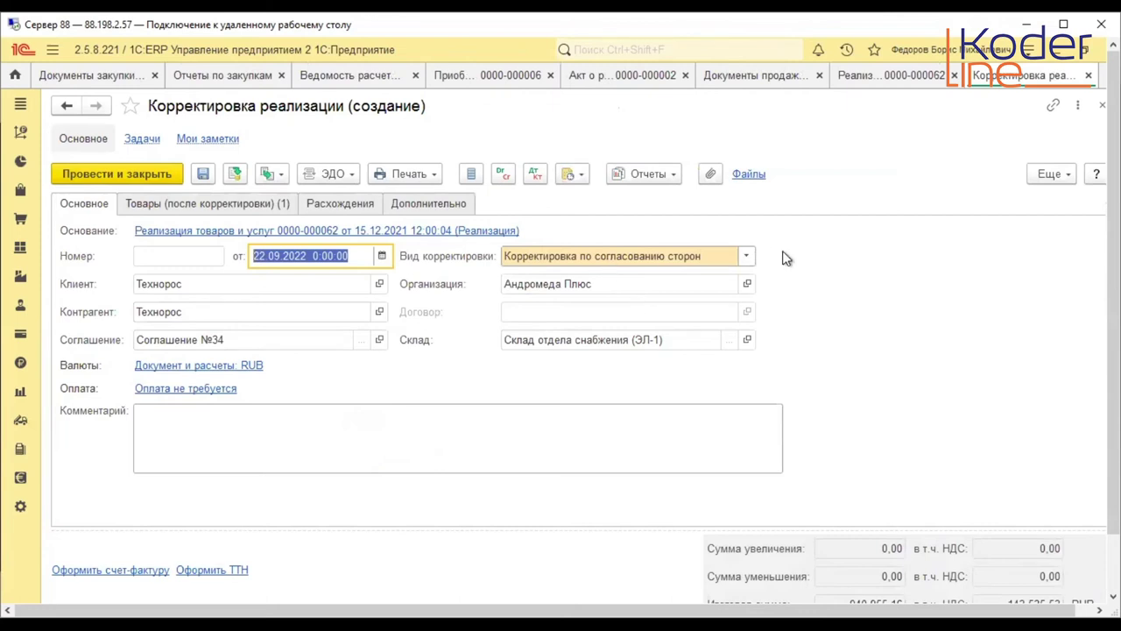
- Examine the available correction kinds and the goods and discrepancy lists of the new sales correction
click(746, 256)
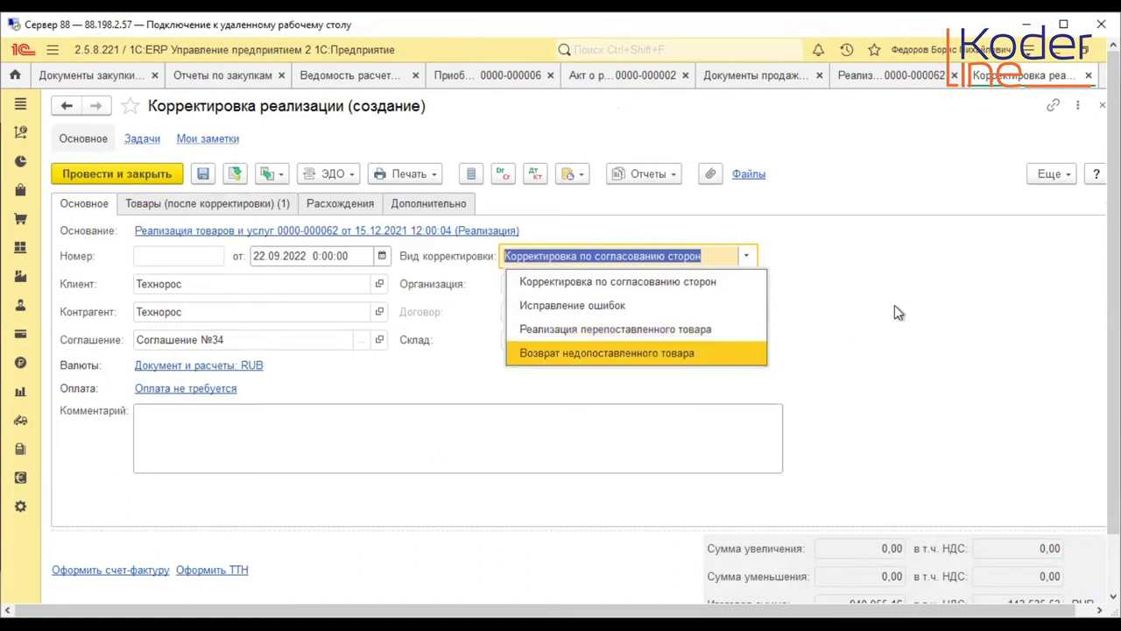
click(708, 236)
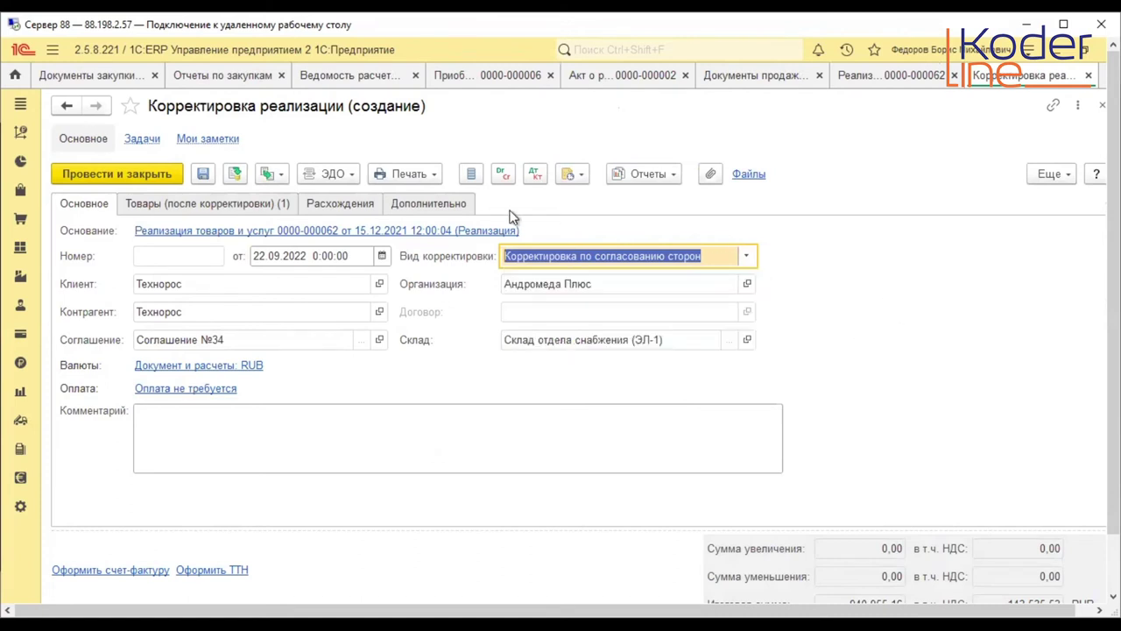
click(248, 202)
click(348, 204)
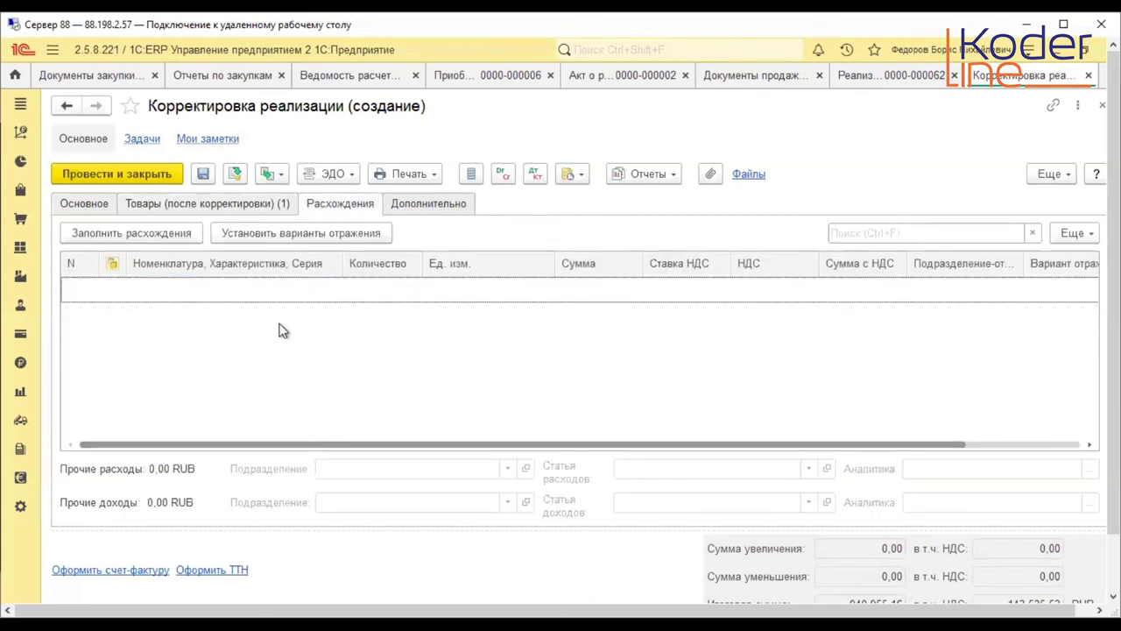
click(242, 211)
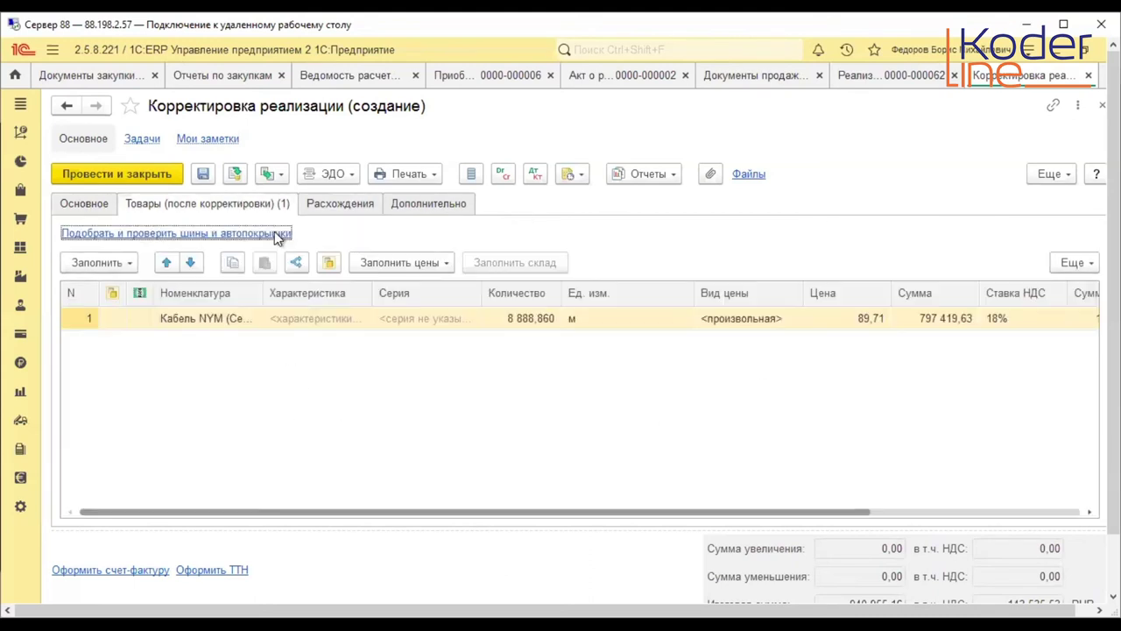
- Set the corrected quantity of the "Кабель NYM" line to 9 000 m and fill in the correction's discrepancies
click(943, 323)
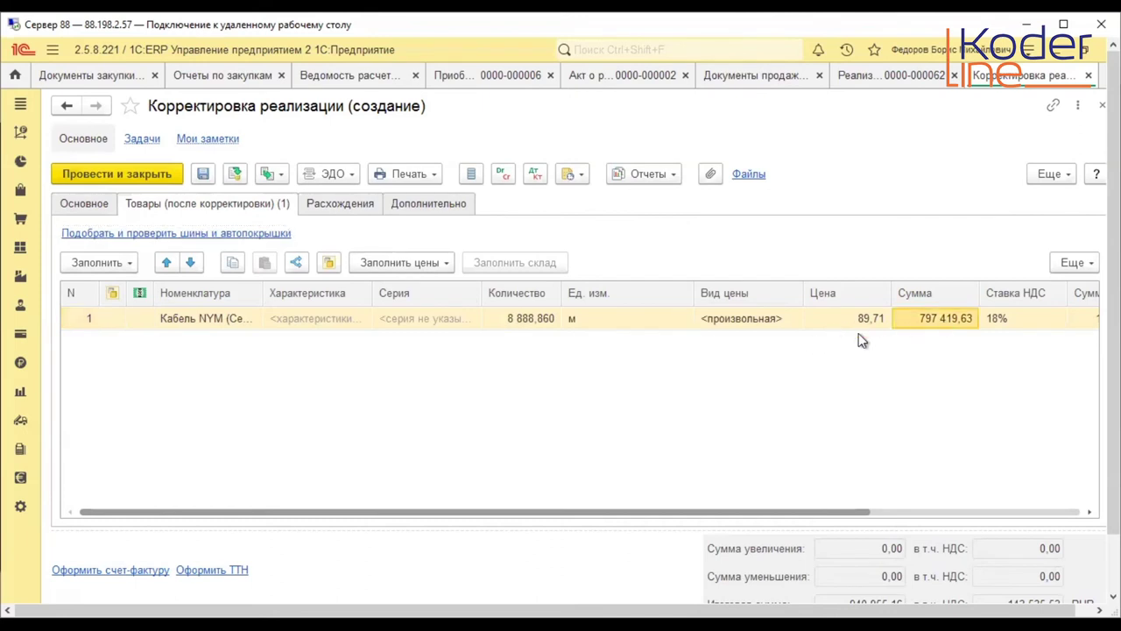
double_click(510, 320)
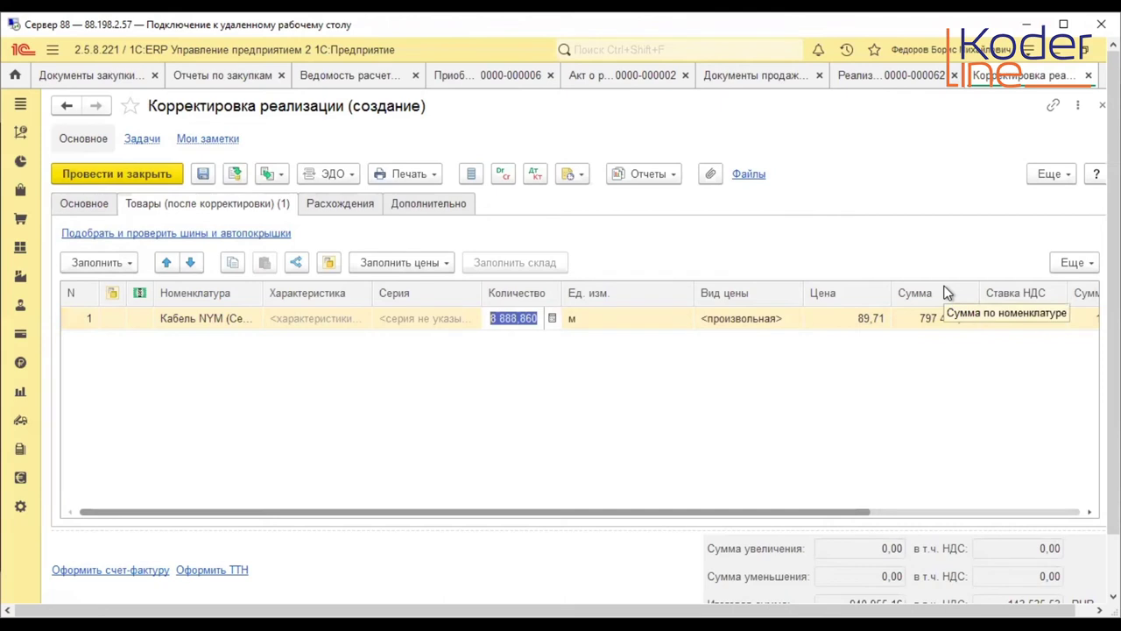
text(9 000)
key(Return)
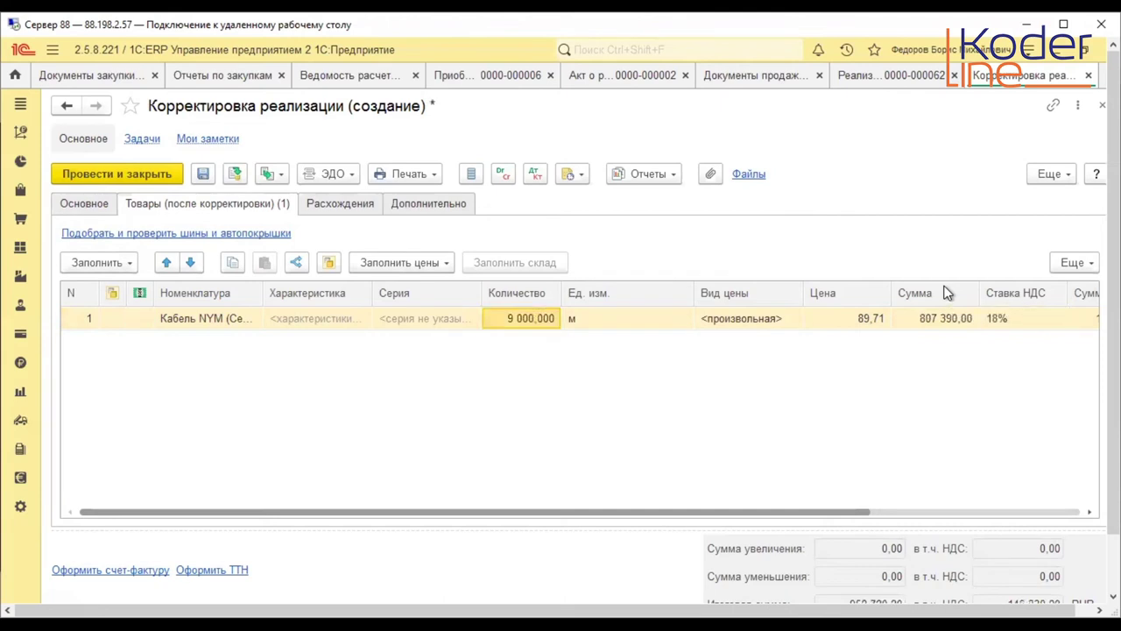
click(341, 203)
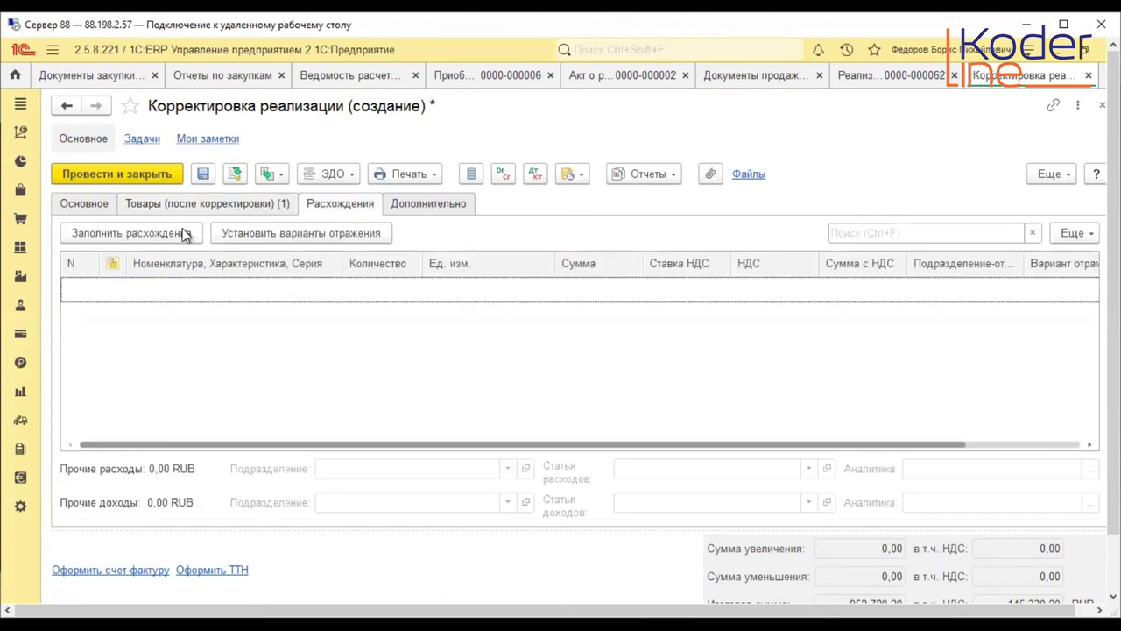
click(160, 233)
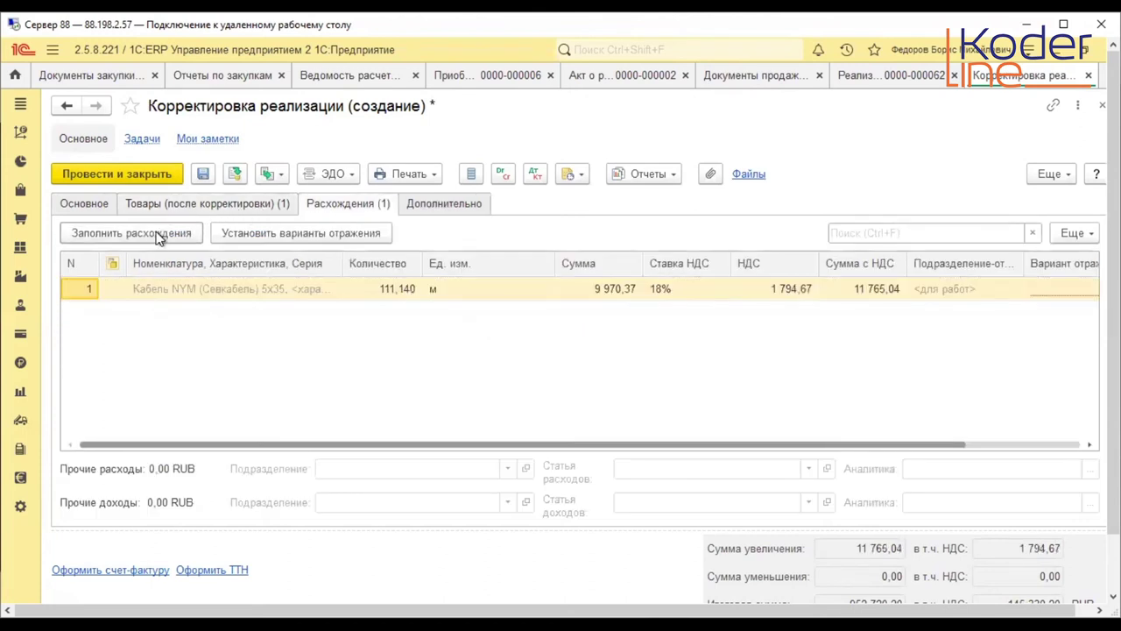
- Check the "Вариант отражения" choices for the cable's discrepancy line without selecting one
click(432, 295)
drag(591, 447, 859, 426)
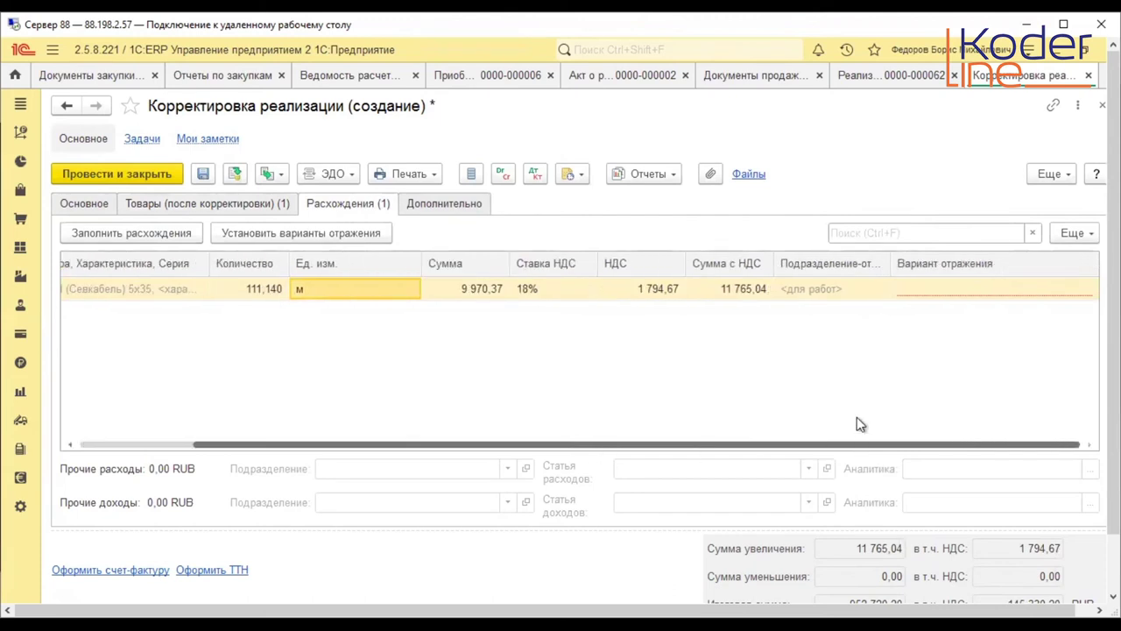
click(1040, 291)
click(1040, 291)
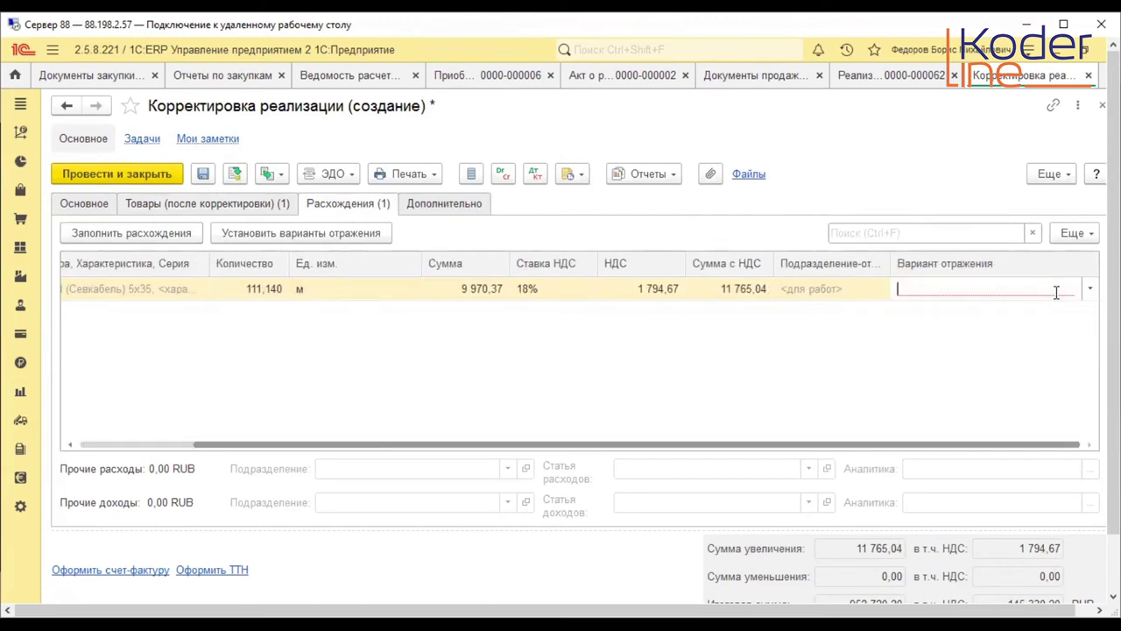
click(1089, 293)
- Change the correction kind to "Реализация перепоставленного товара" and check the oversupplied goods line
click(81, 202)
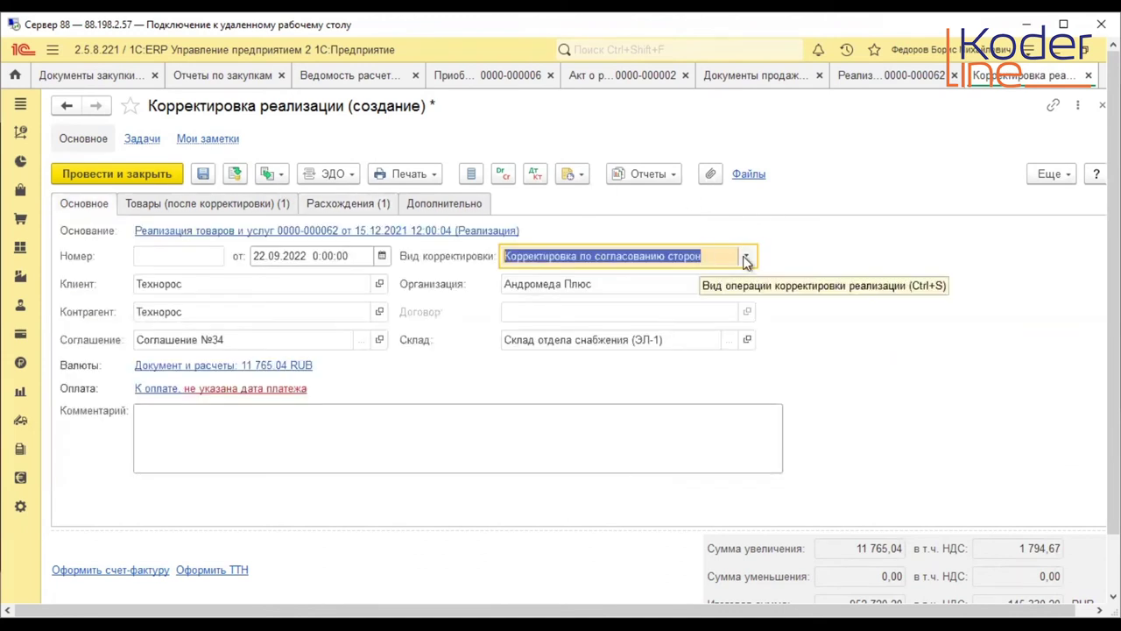
click(746, 255)
click(656, 318)
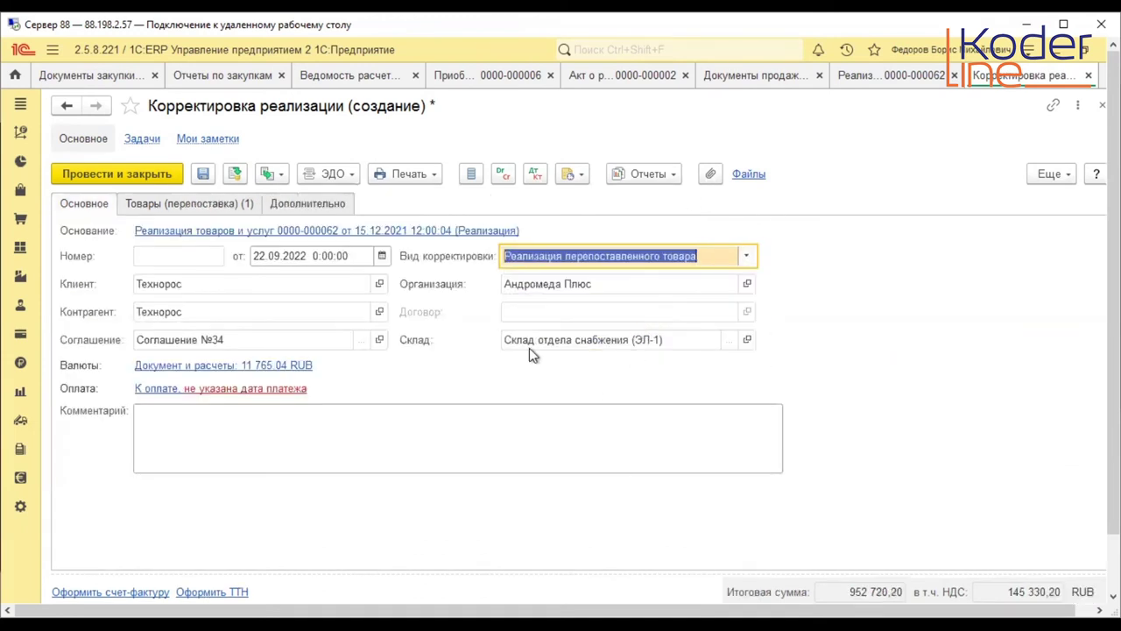
click(245, 203)
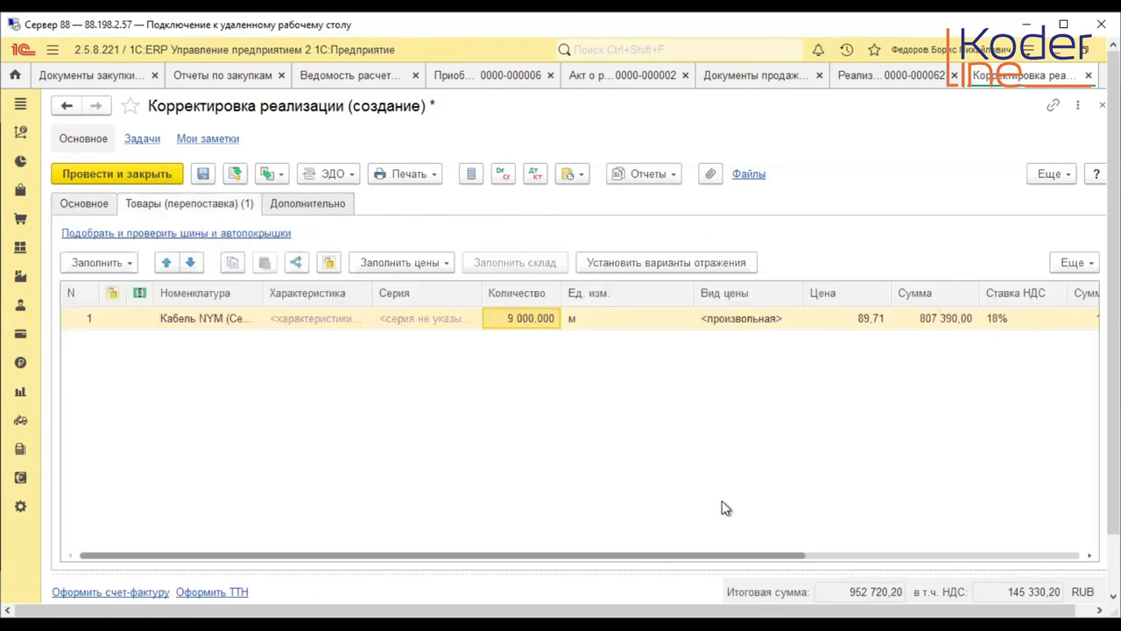
- Check the "Вариант отражения" choices for the oversupplied cable line and the available correction kinds without changing either
scroll(669, 528, right, 5)
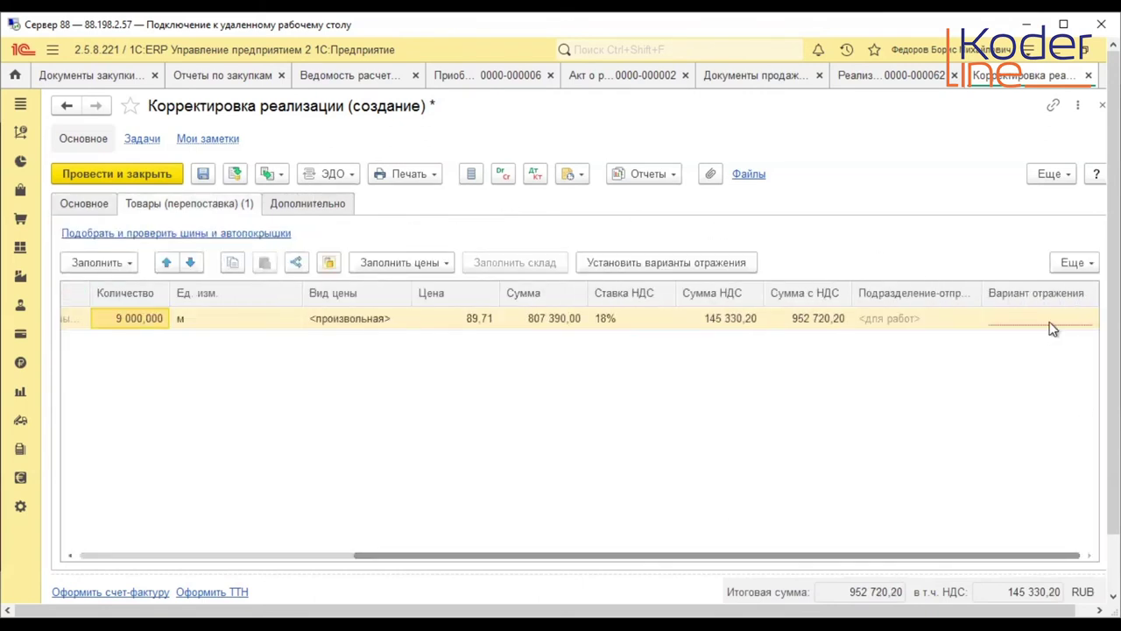
click(1049, 321)
click(1089, 318)
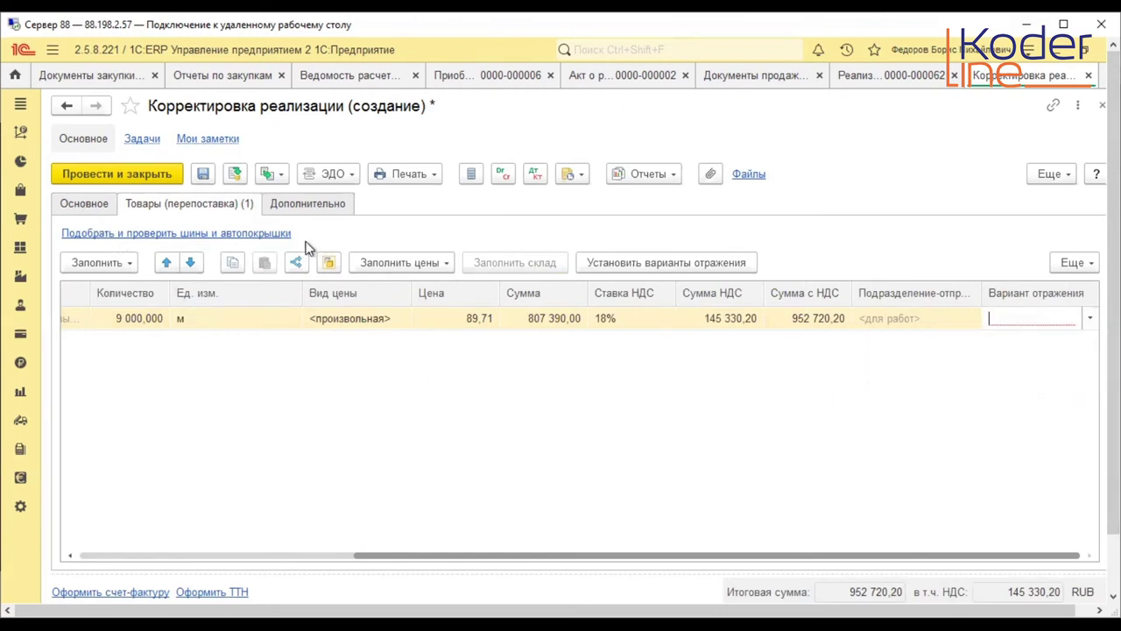
click(86, 203)
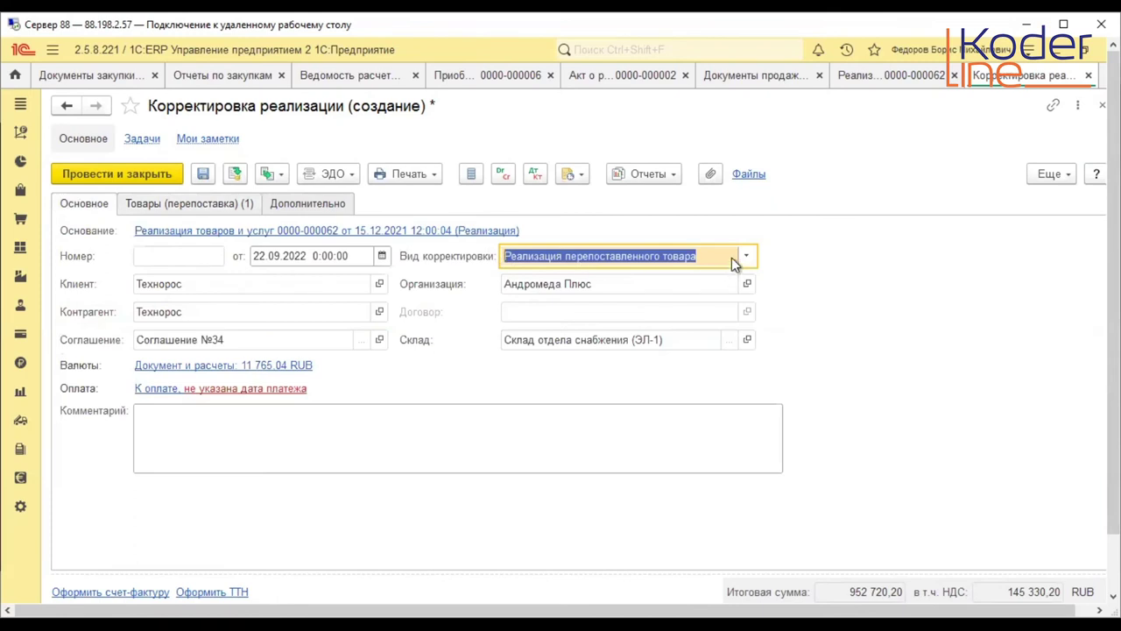
click(745, 256)
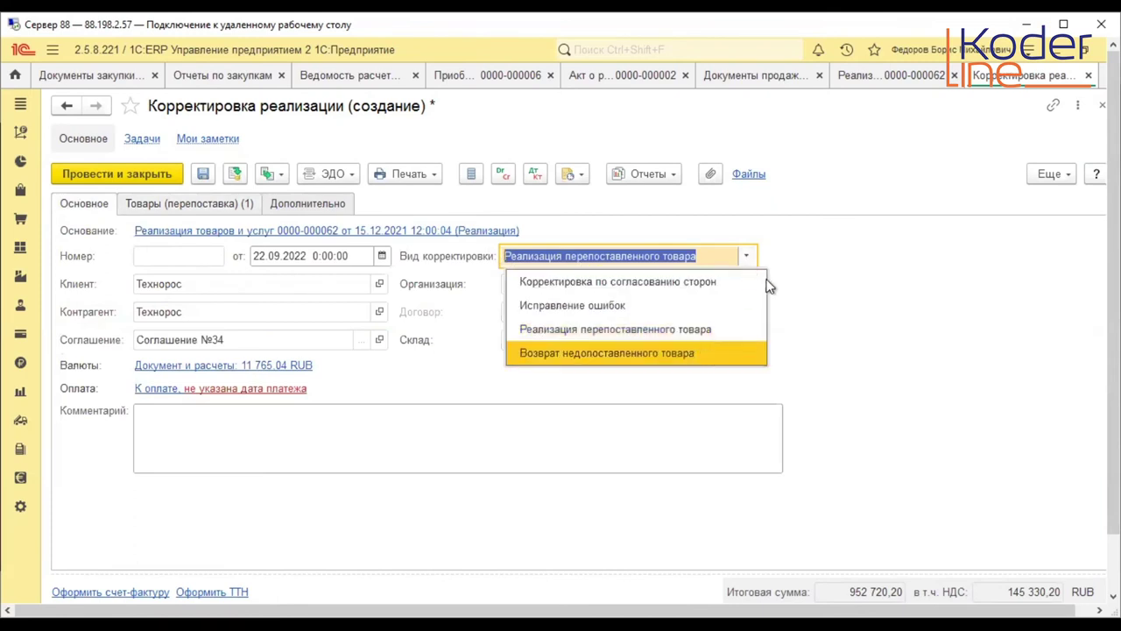
click(190, 197)
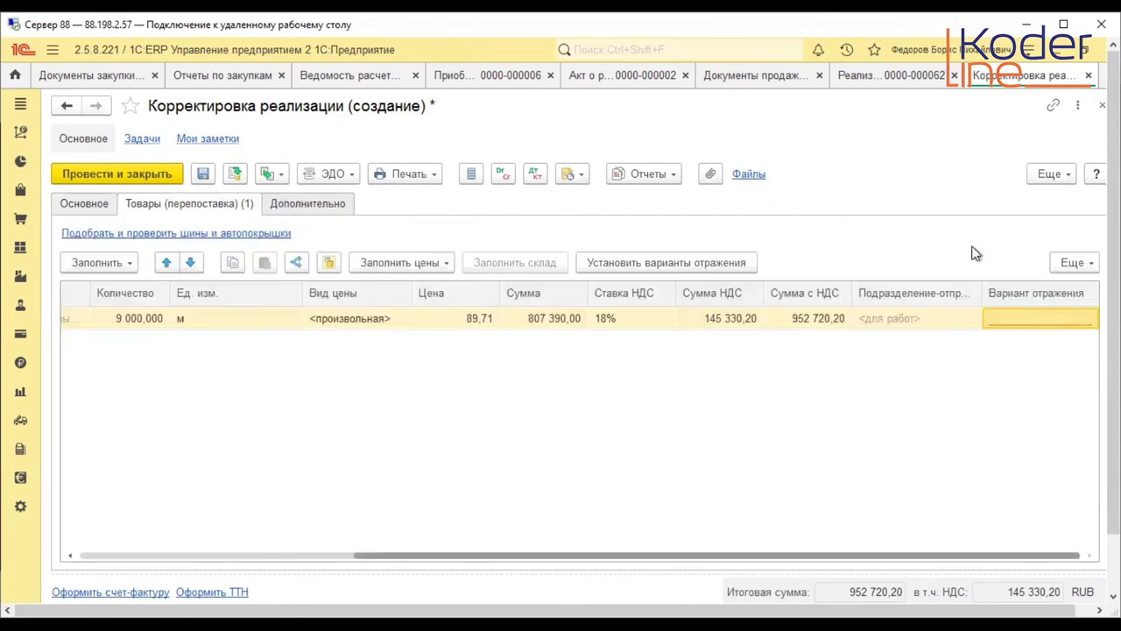
click(1032, 318)
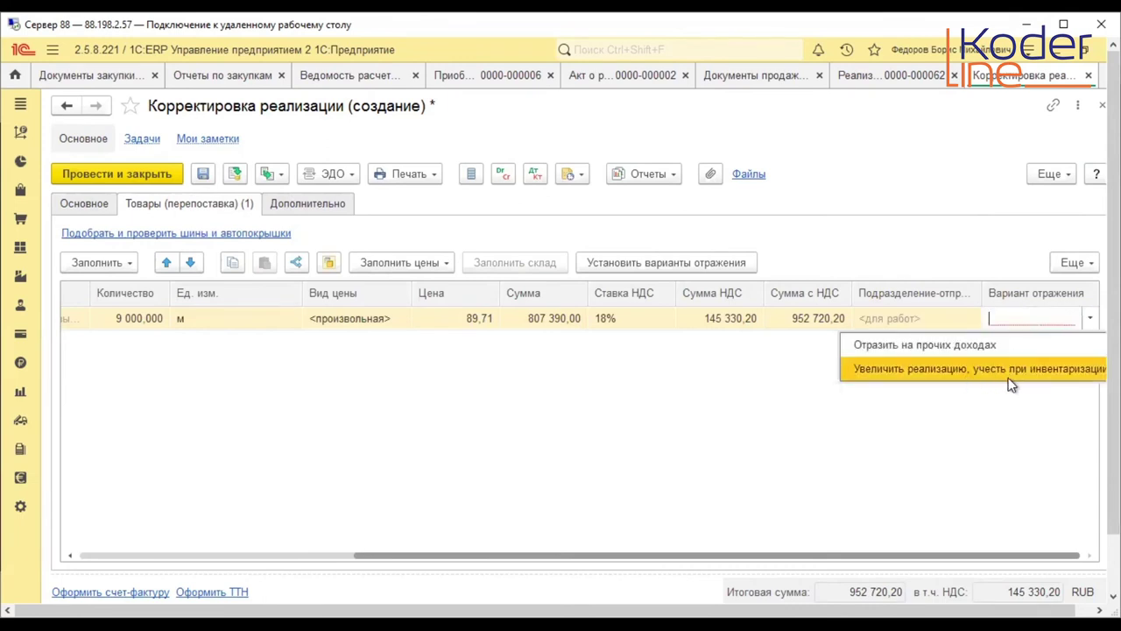
key(Escape)
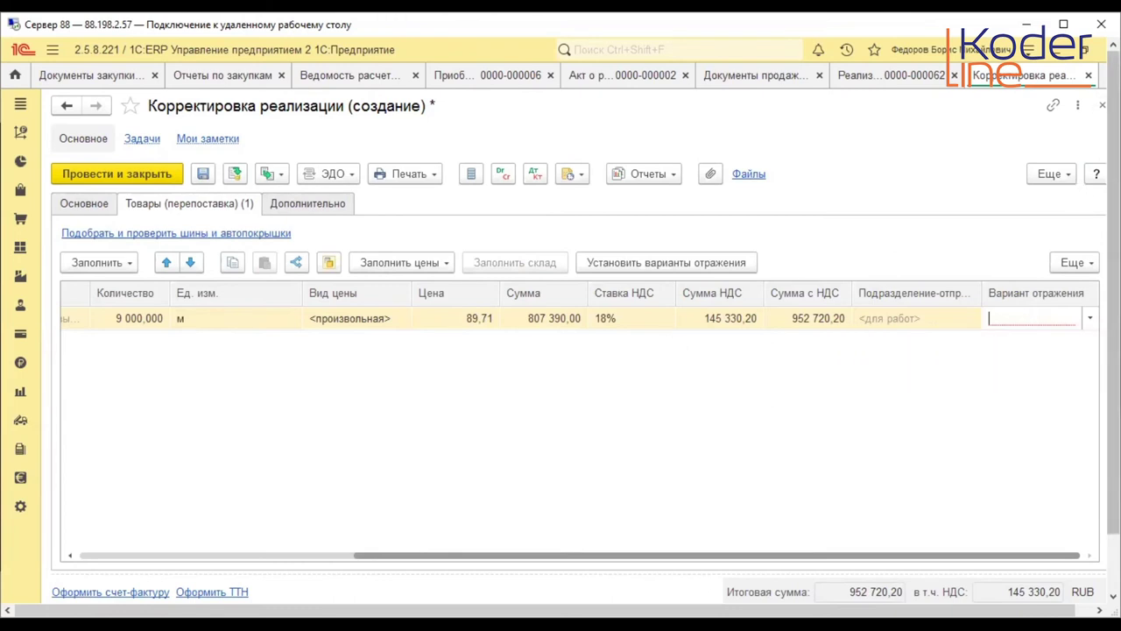
- Close the new sales correction without saving it, and close the source "Реализация товаров и услуг" document
click(1088, 75)
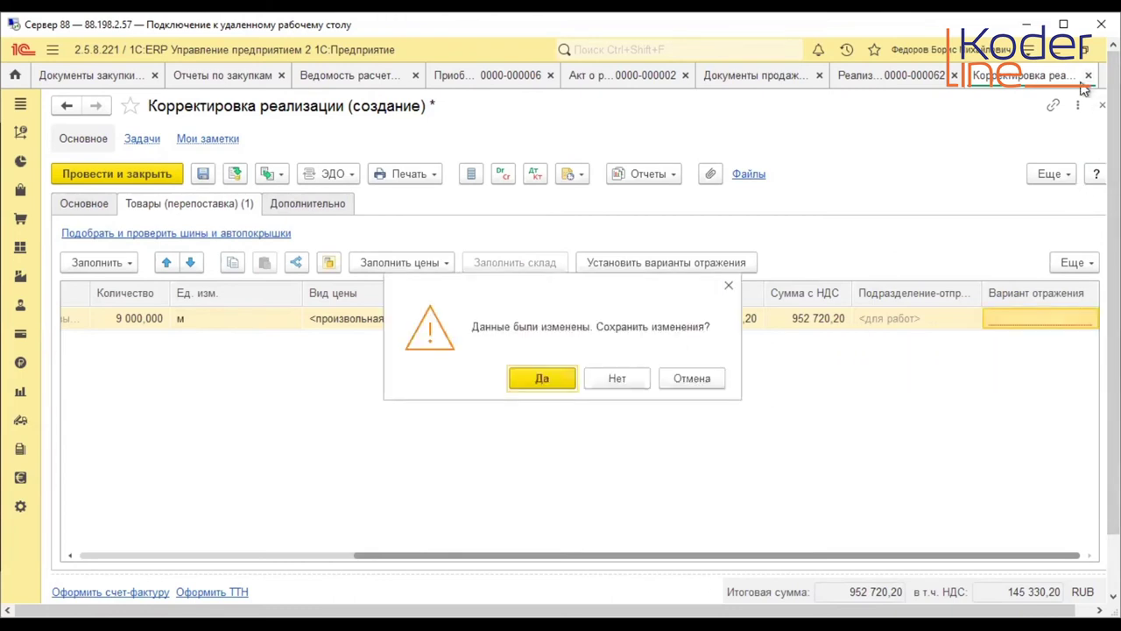
click(623, 377)
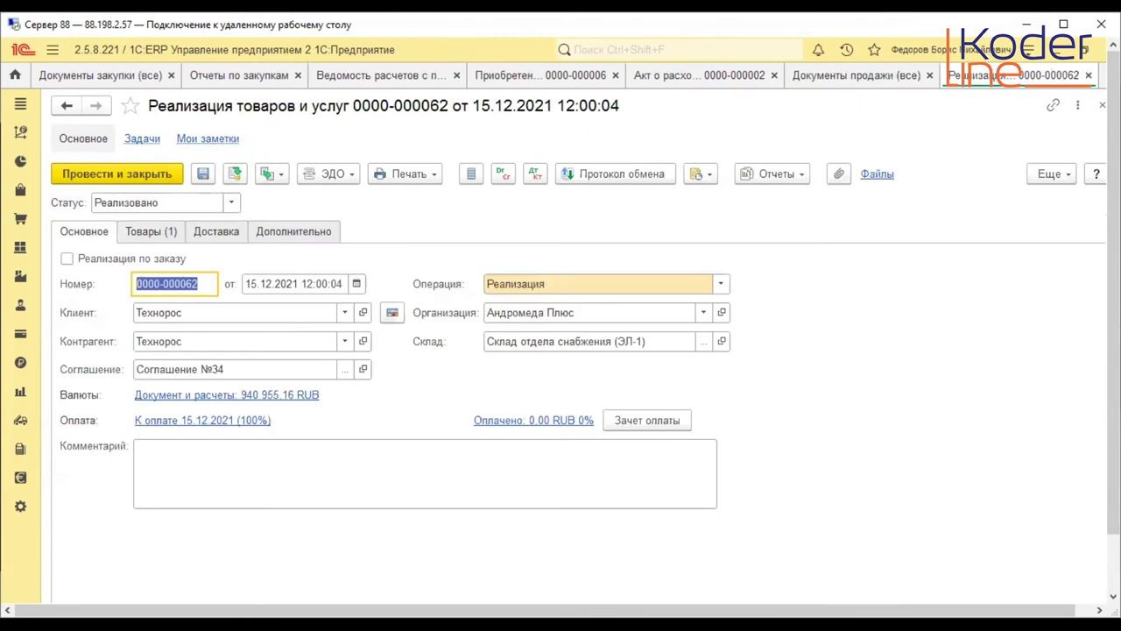
key(Escape)
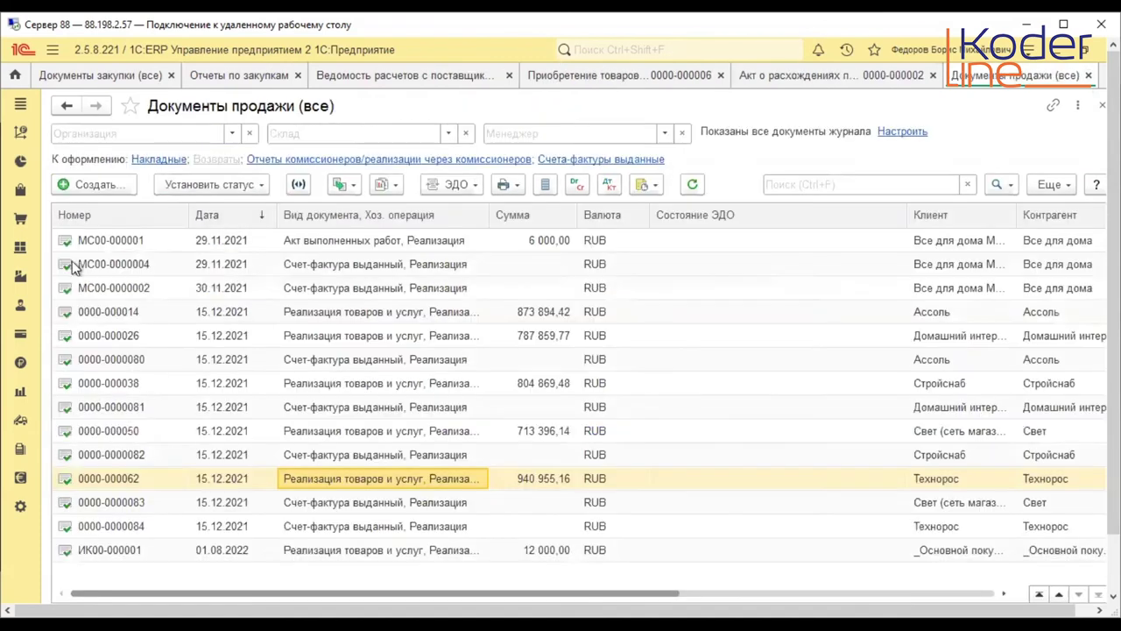
- Open the customer return request dated 29.04.2021 and review its compensation options, keeping "Заменить товары"
click(22, 192)
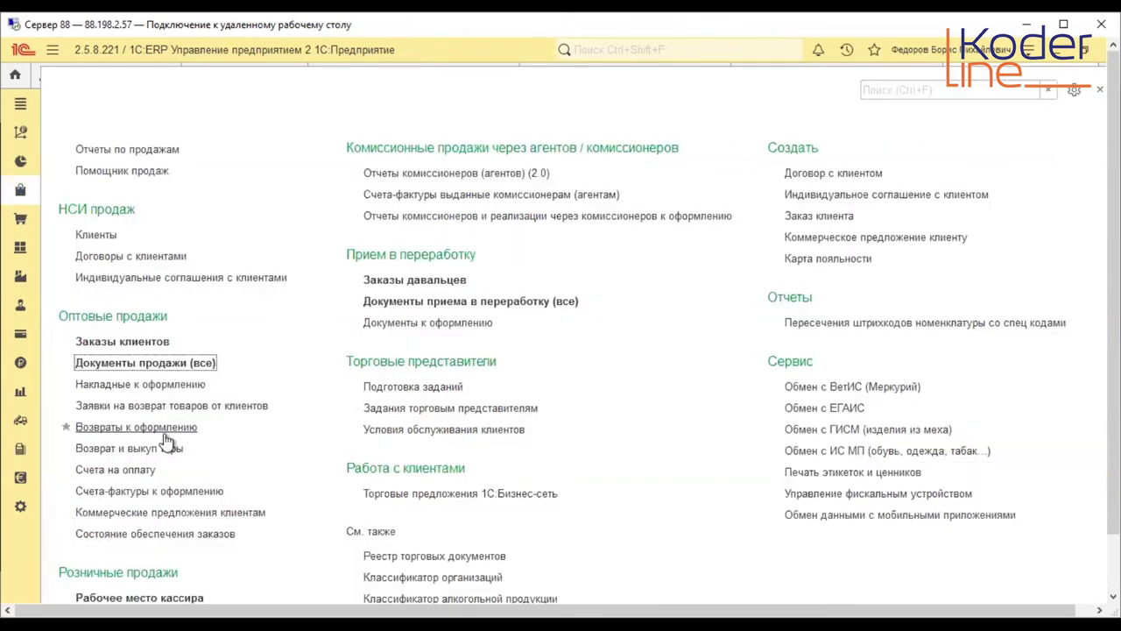
click(194, 406)
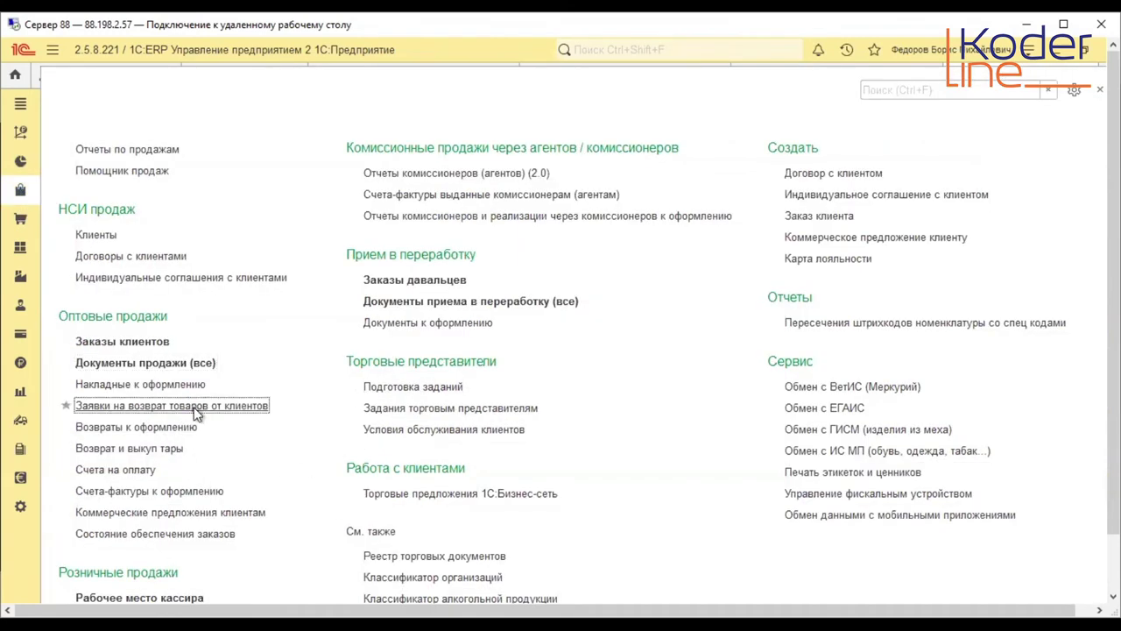
click(261, 249)
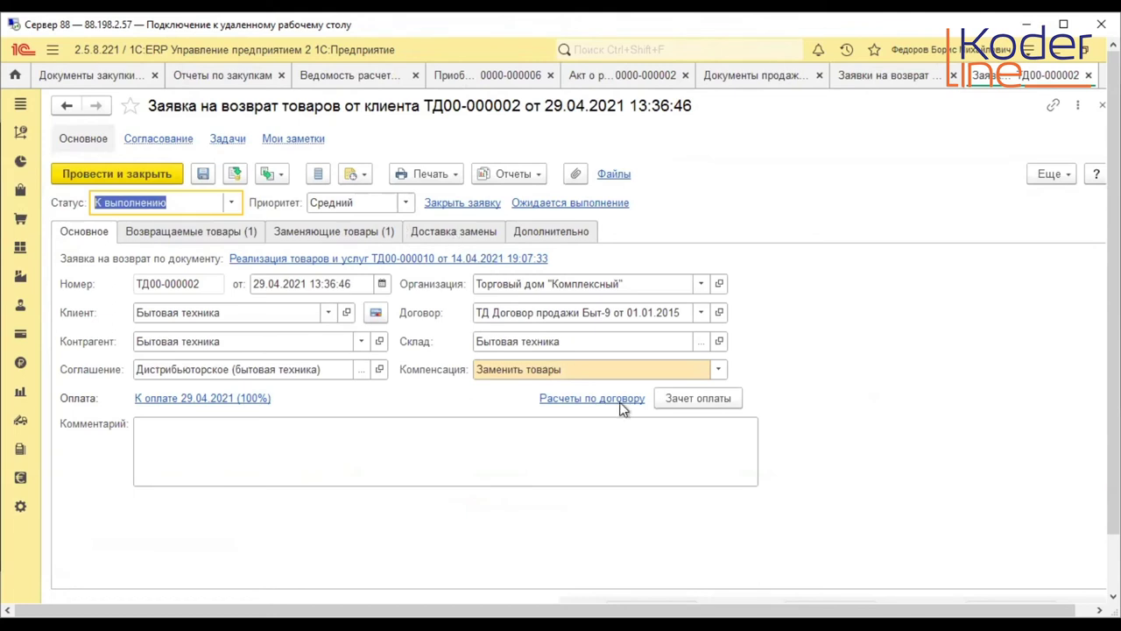
click(718, 373)
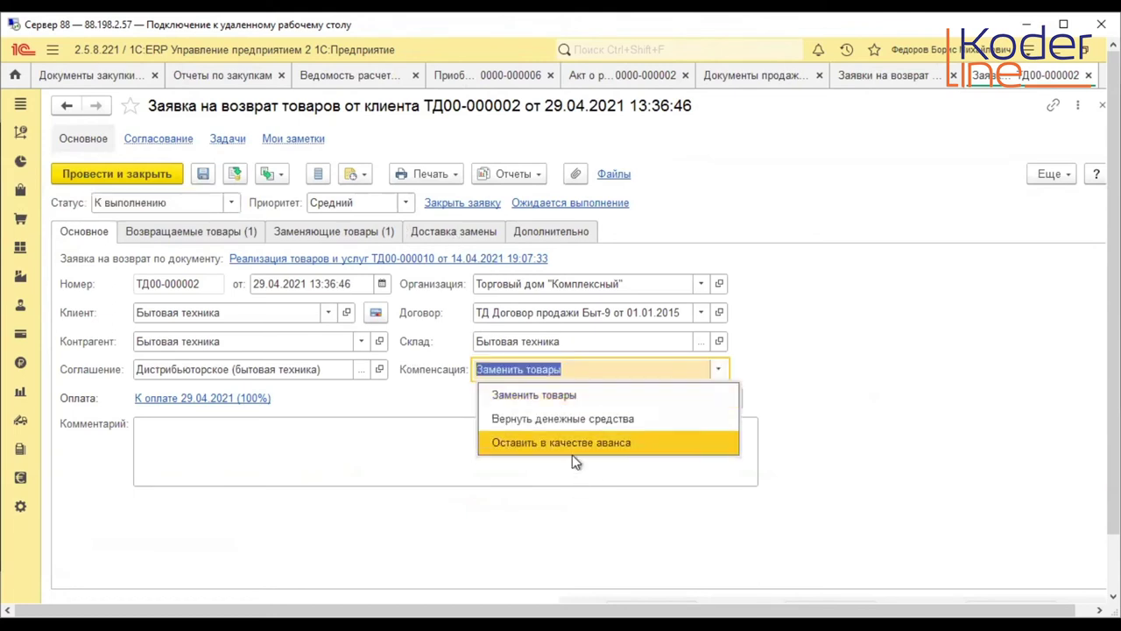
click(568, 396)
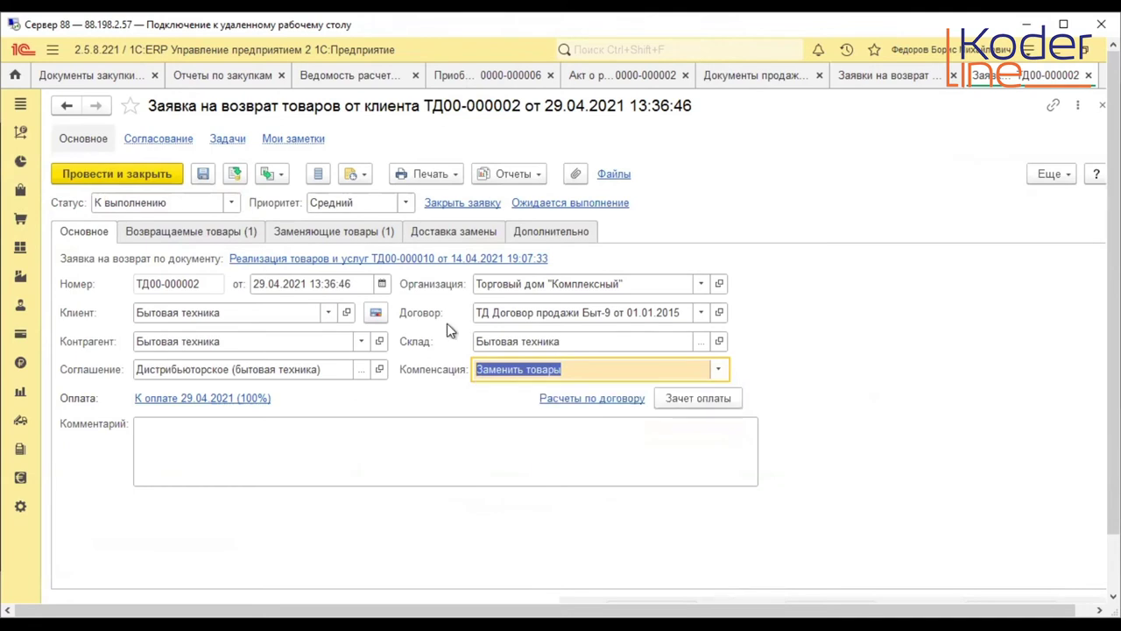
- Check which documents can be created on the basis of the return request without creating any
click(274, 176)
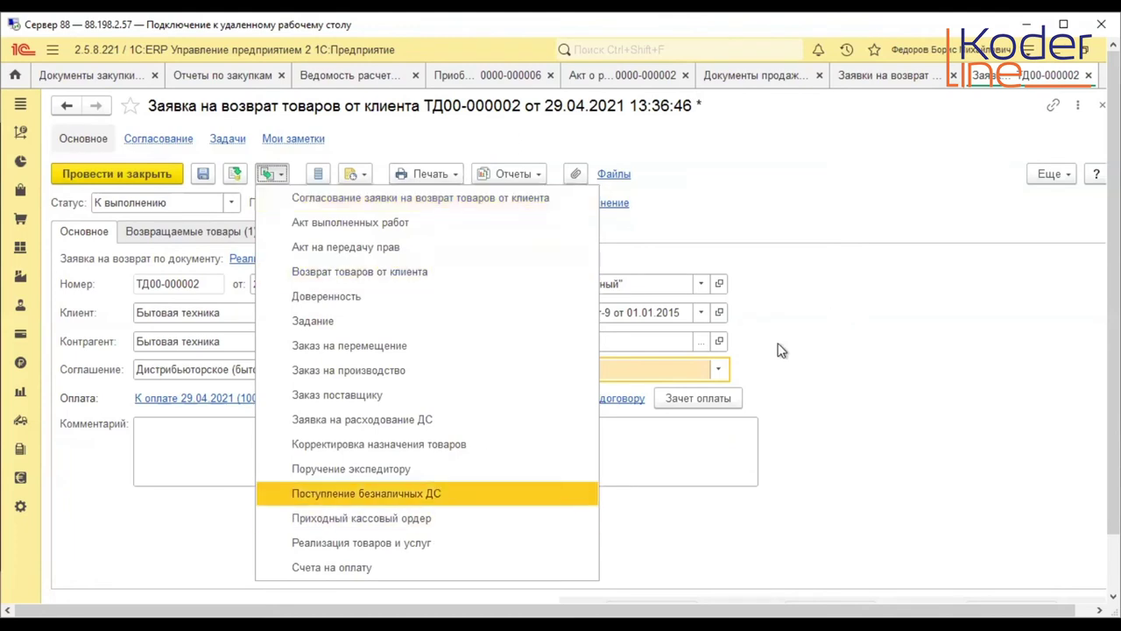
key(Down)
key(Up)
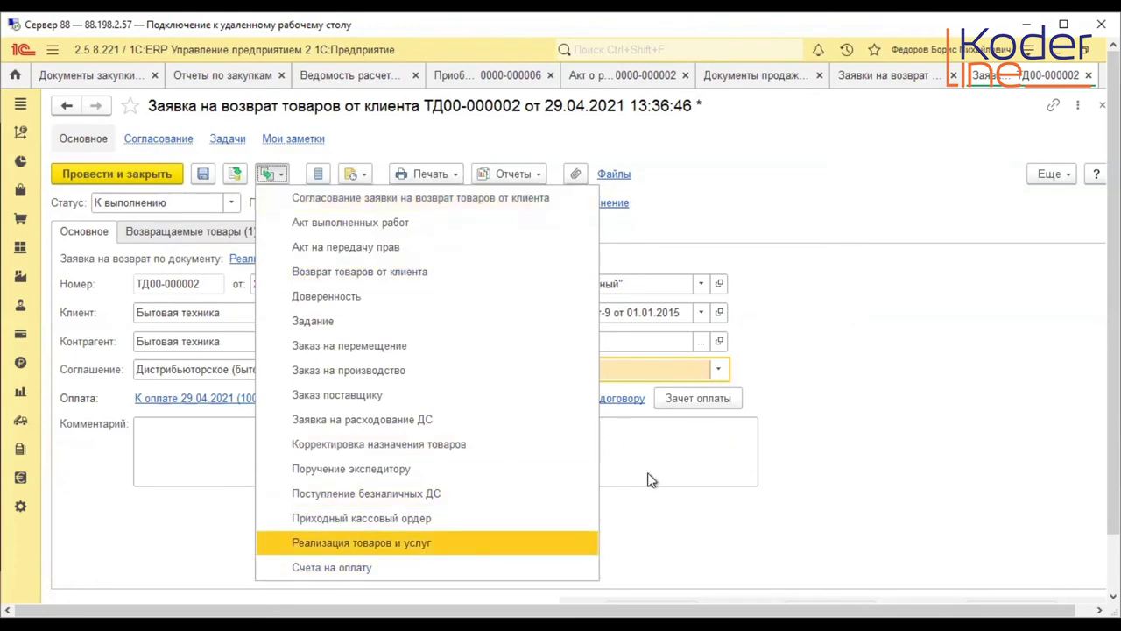
key(Up)
key(Up)
key(Escape)
- Compare the returned goods with the replacement goods in the customer return request
click(357, 237)
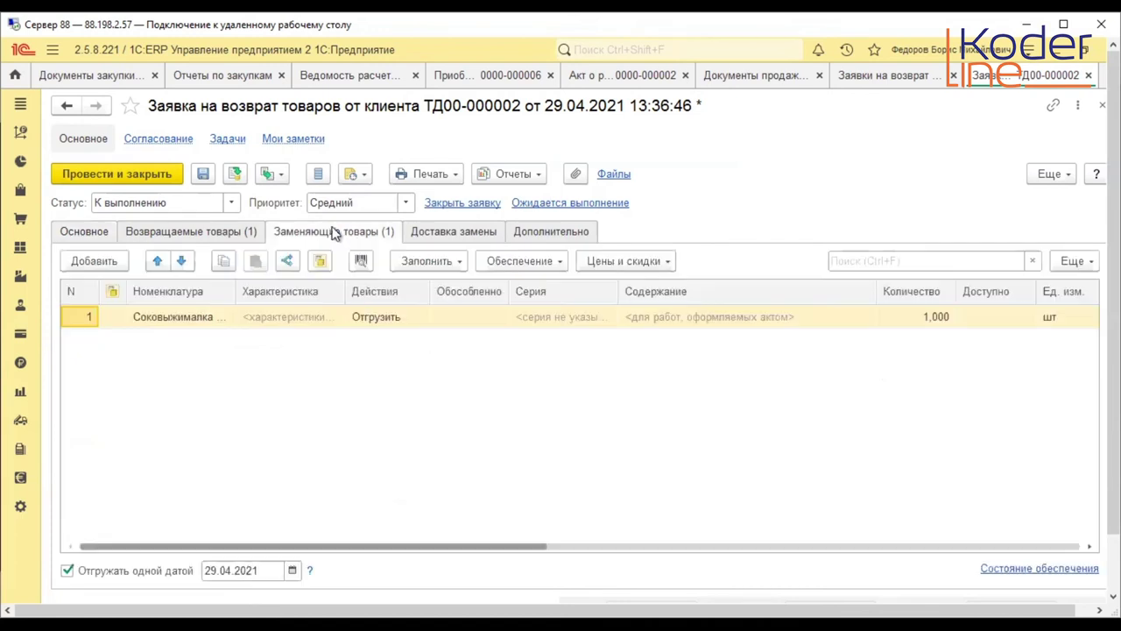
click(193, 230)
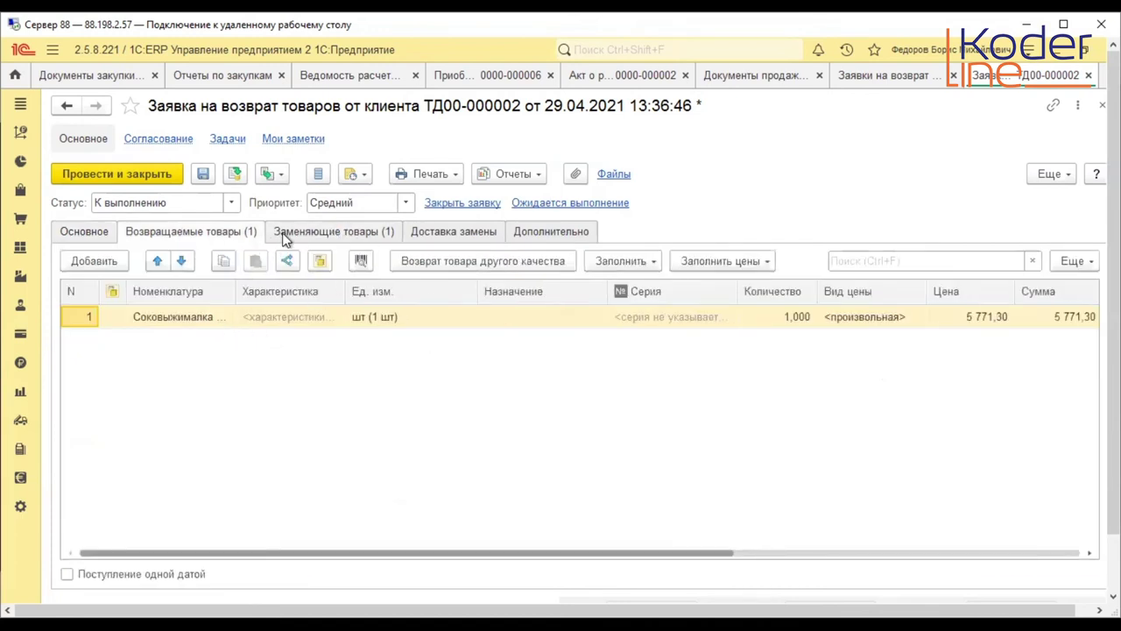
click(334, 231)
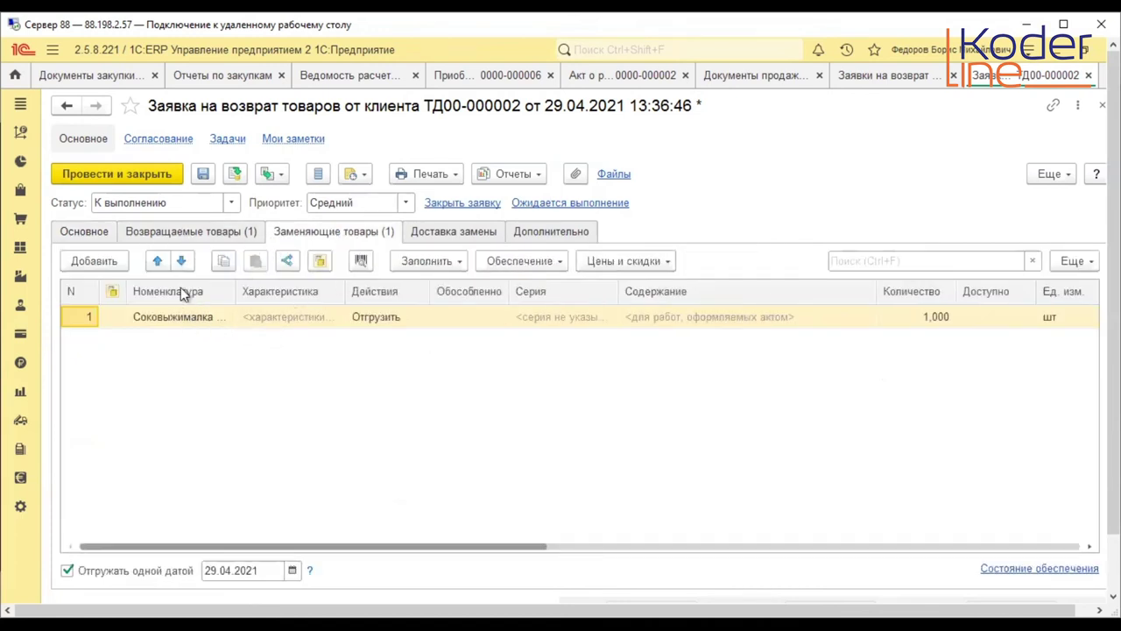
click(203, 231)
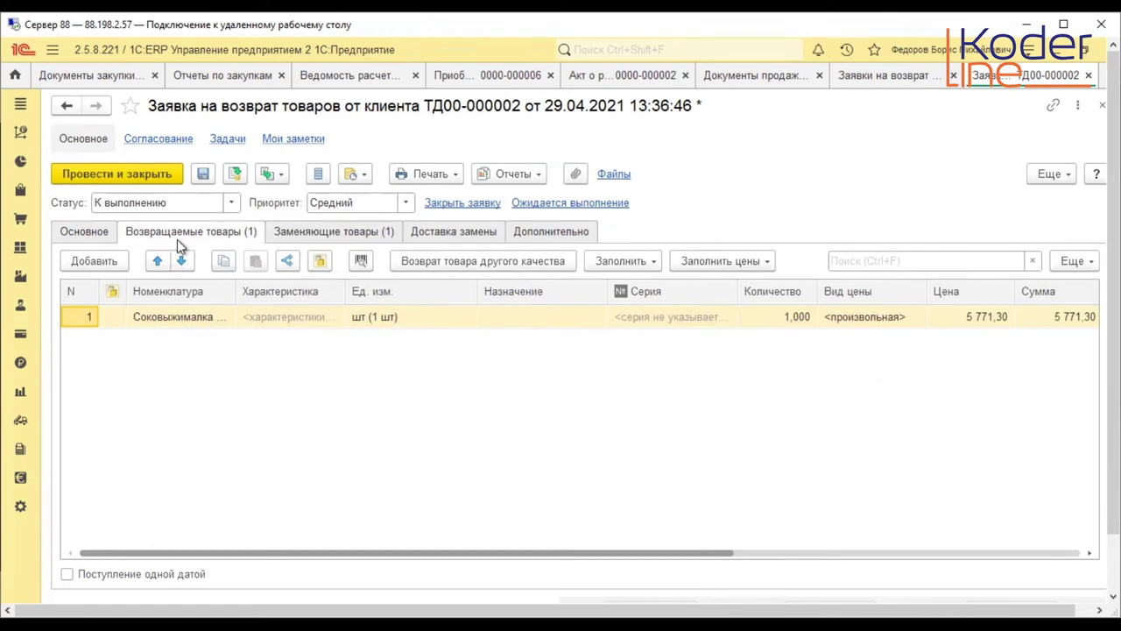
click(297, 230)
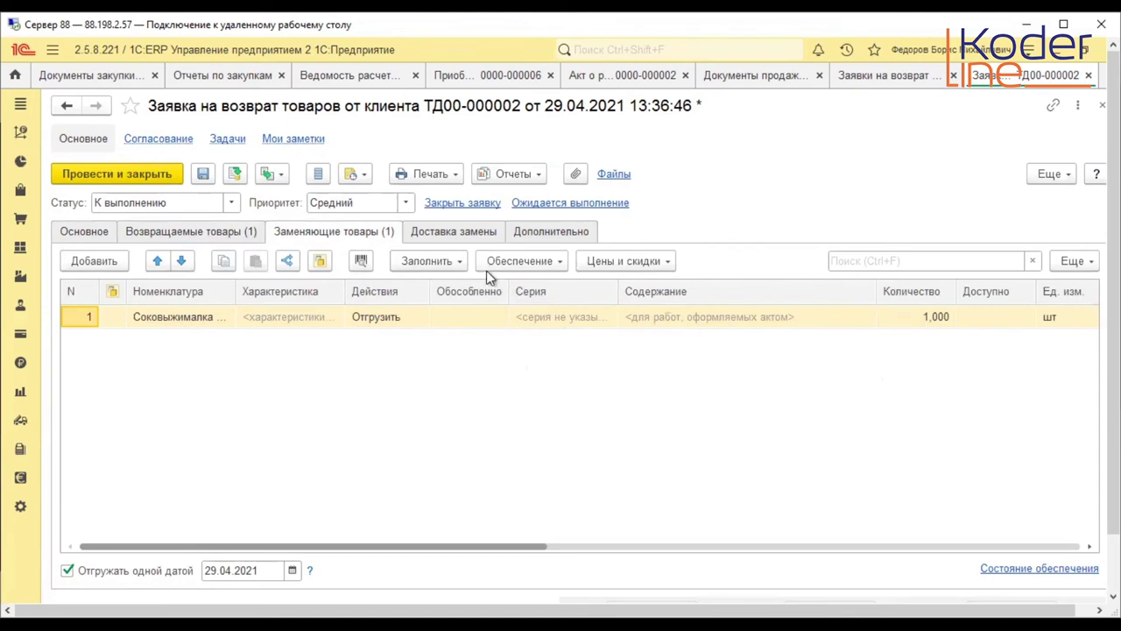
- Check the "Документ продажи" value of the returned goods line, and close the return request without saving
click(209, 234)
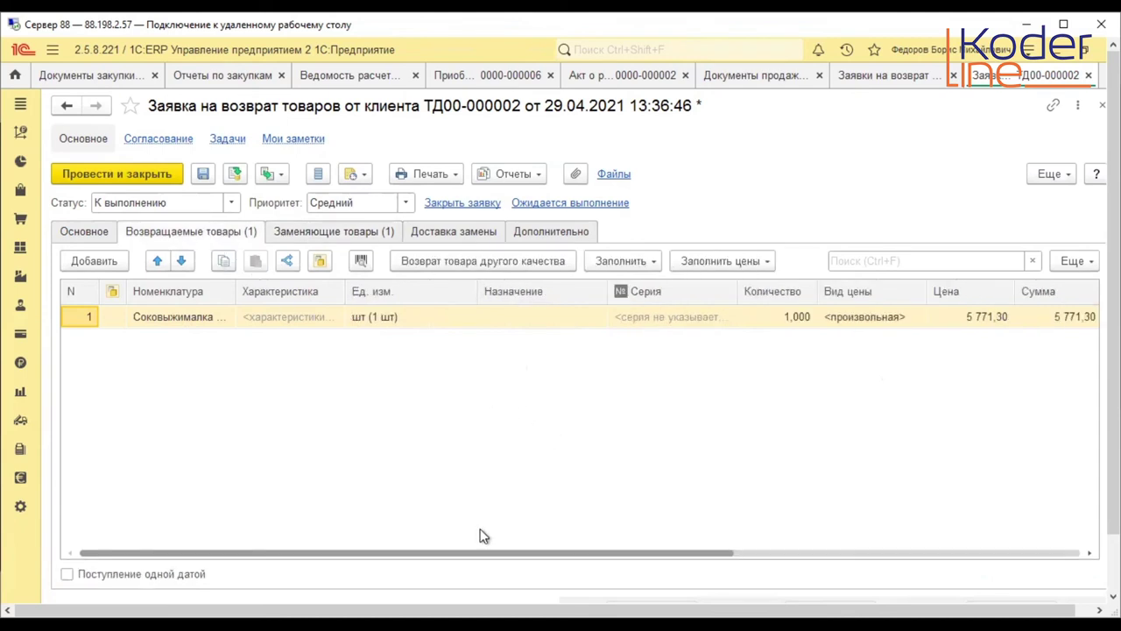
scroll(482, 535, right, 6)
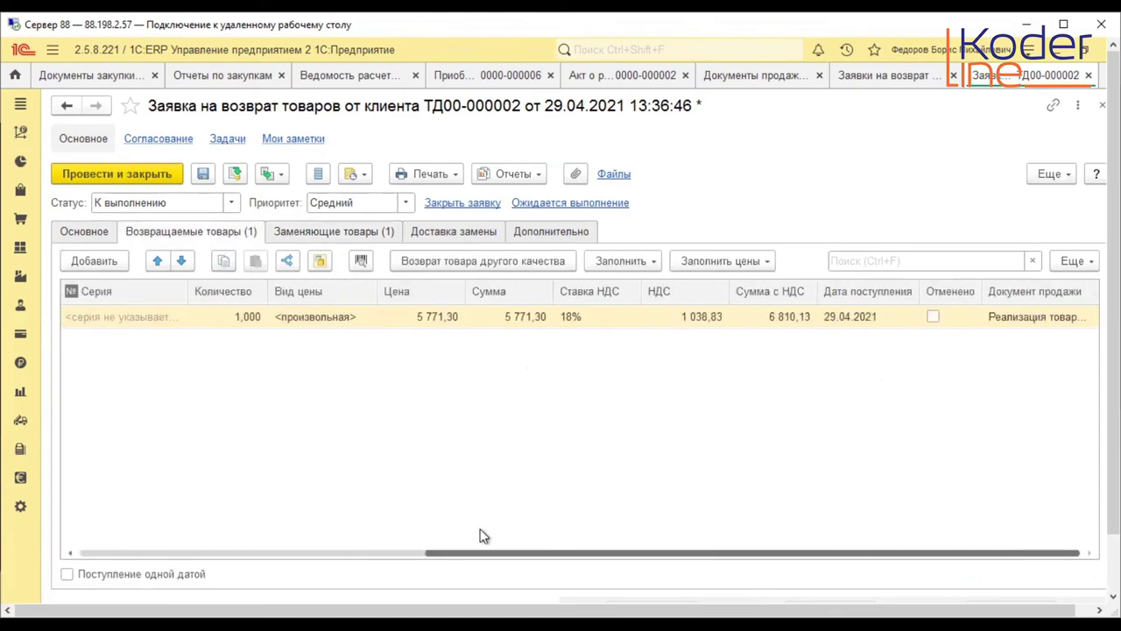
click(1053, 318)
click(1061, 318)
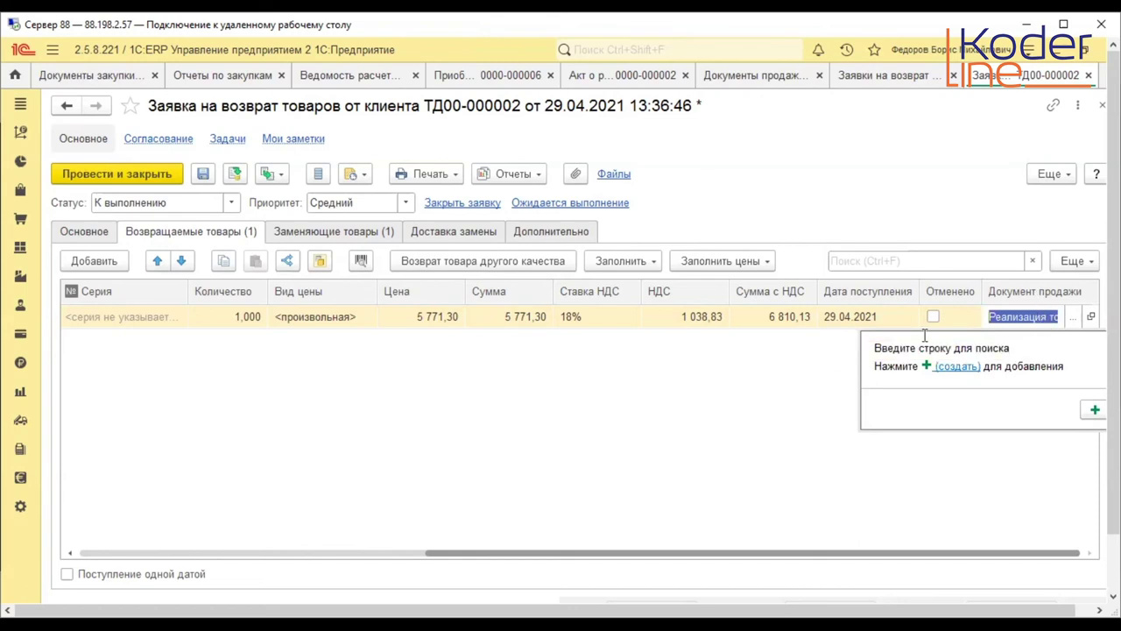
key(Escape)
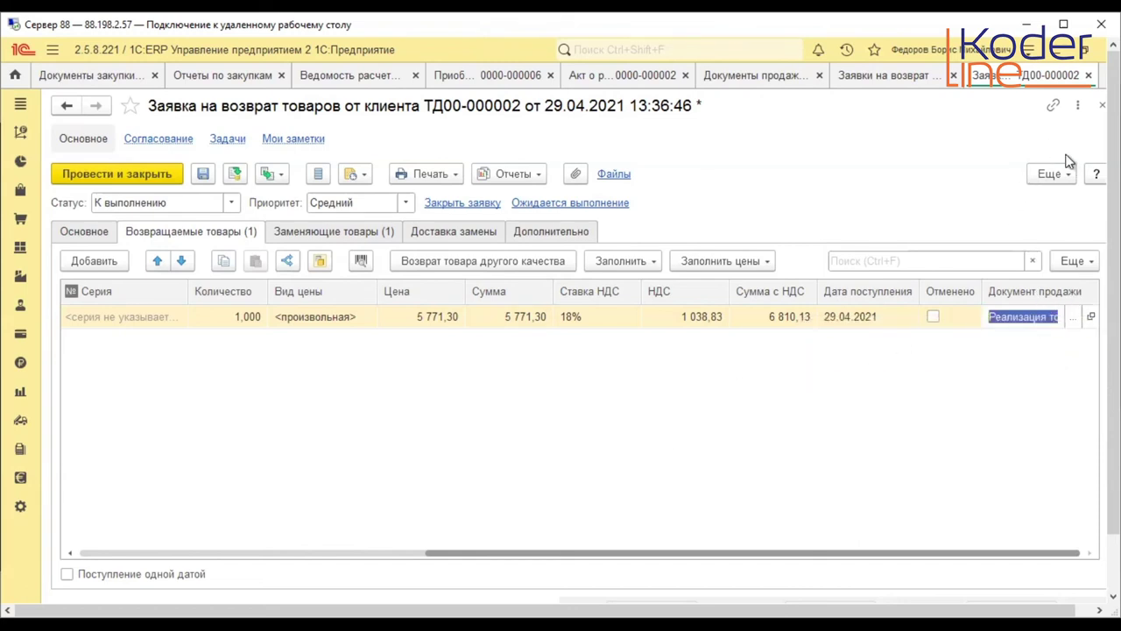
click(1088, 75)
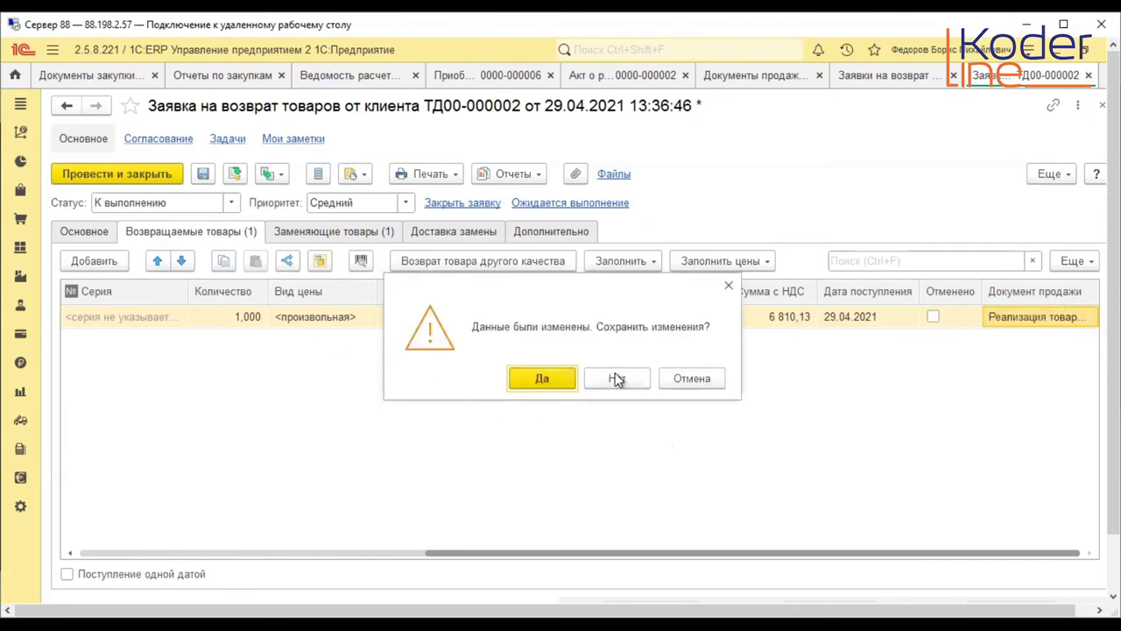
click(618, 380)
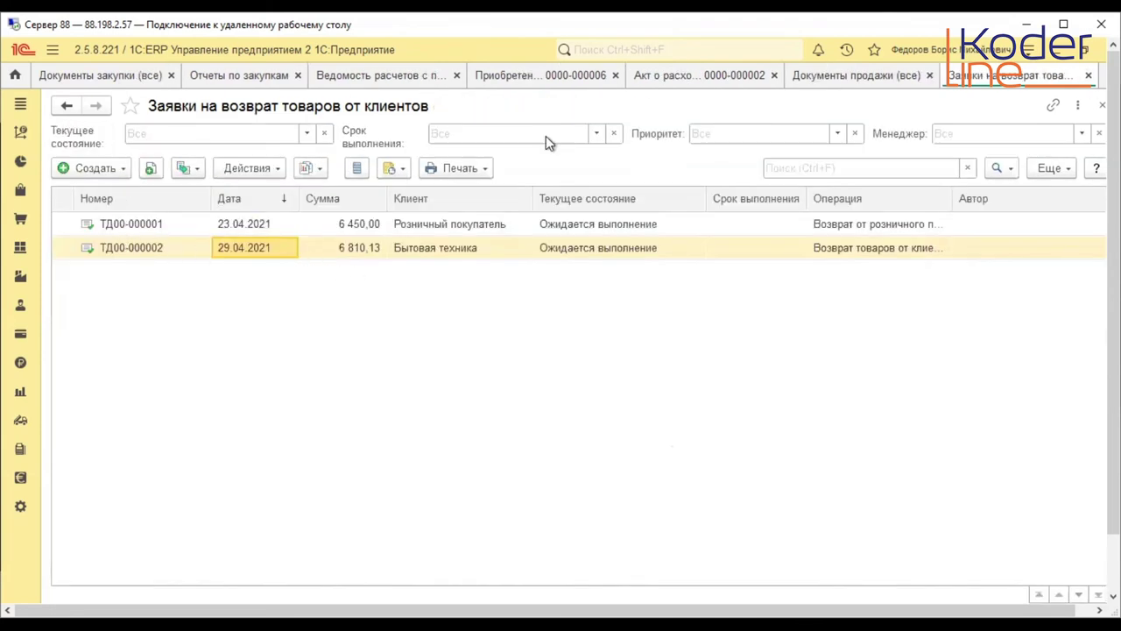
- Filter the "Документы продажи (все)" journal to show only "Возврат товаров от клиента" documents
click(843, 75)
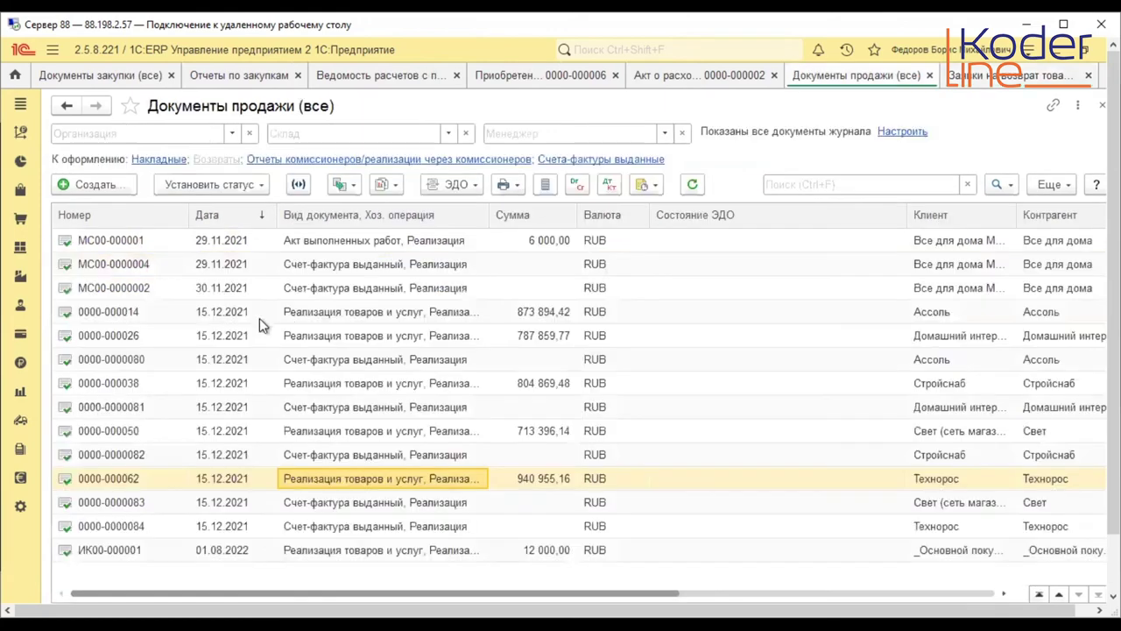
click(886, 133)
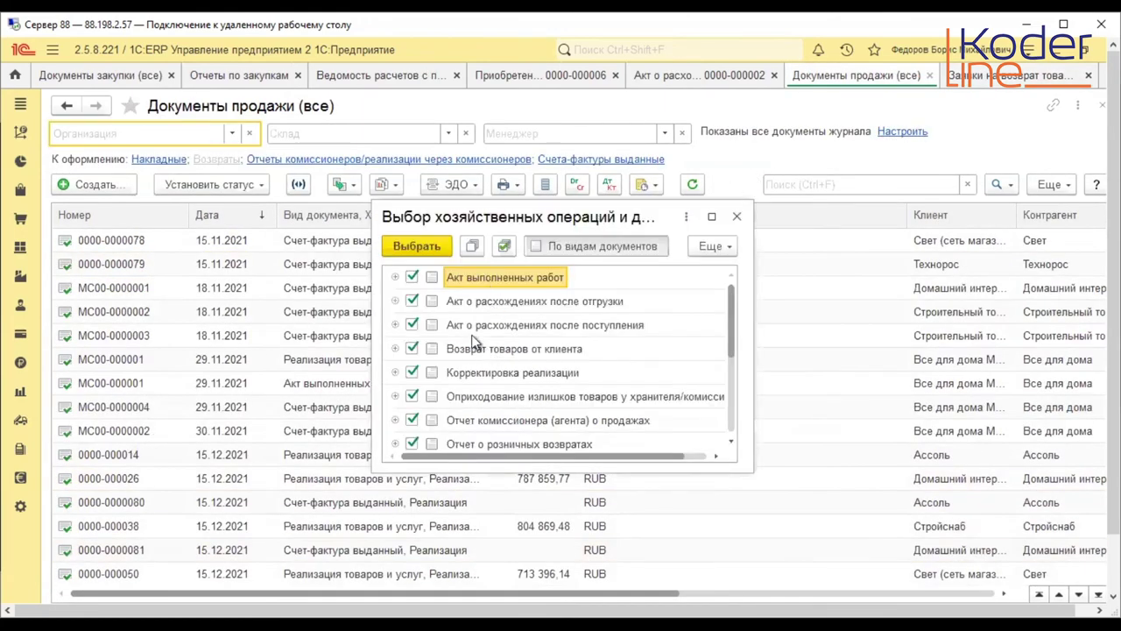
click(472, 246)
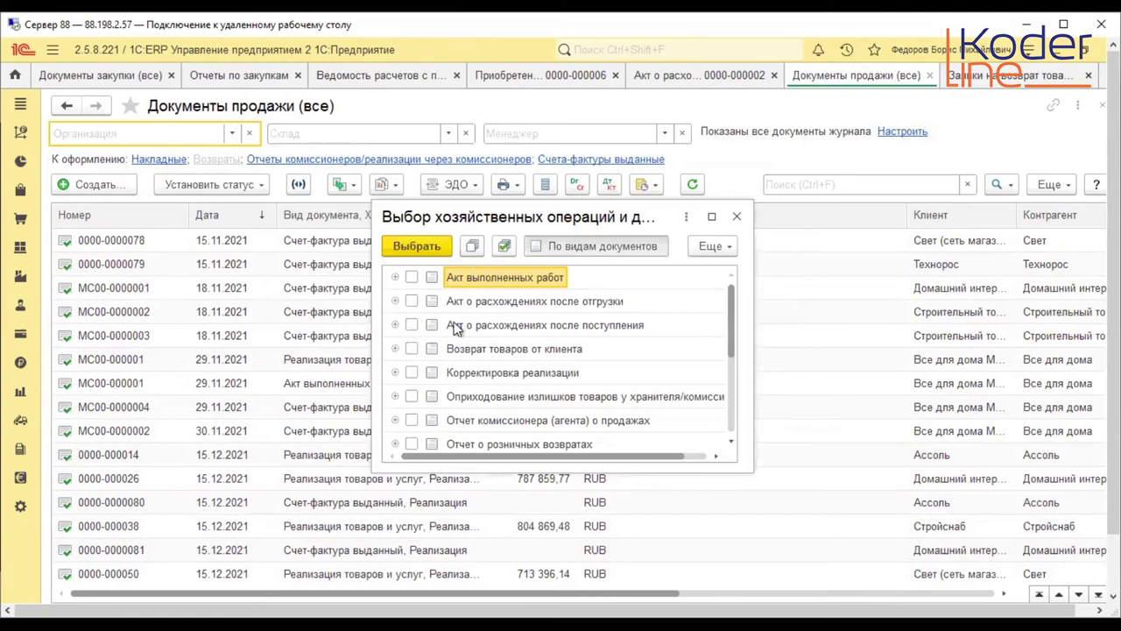
click(411, 348)
click(409, 247)
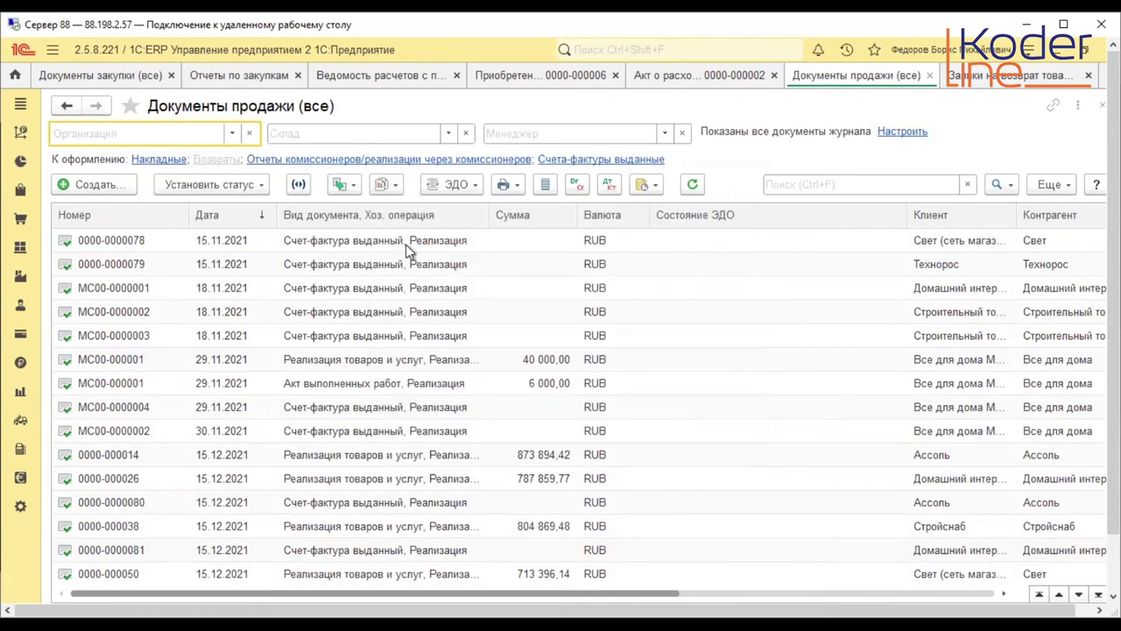
- Open the "Возврат товаров от клиента" document dated 29.04.2021 for "Бытовая техника" and view its goods
click(418, 288)
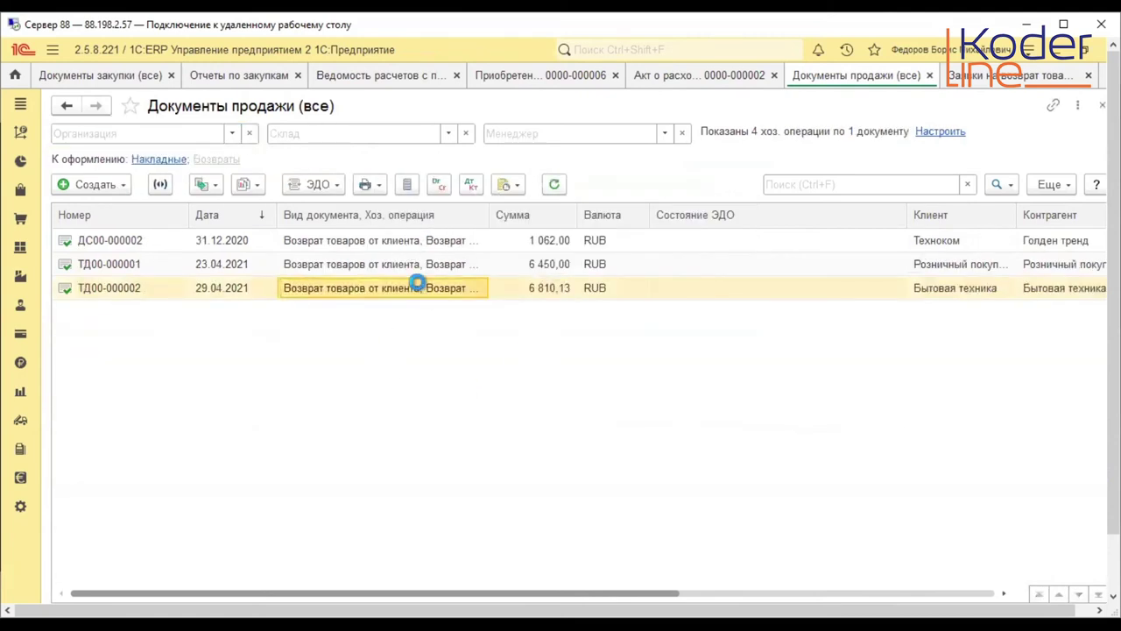
key(Return)
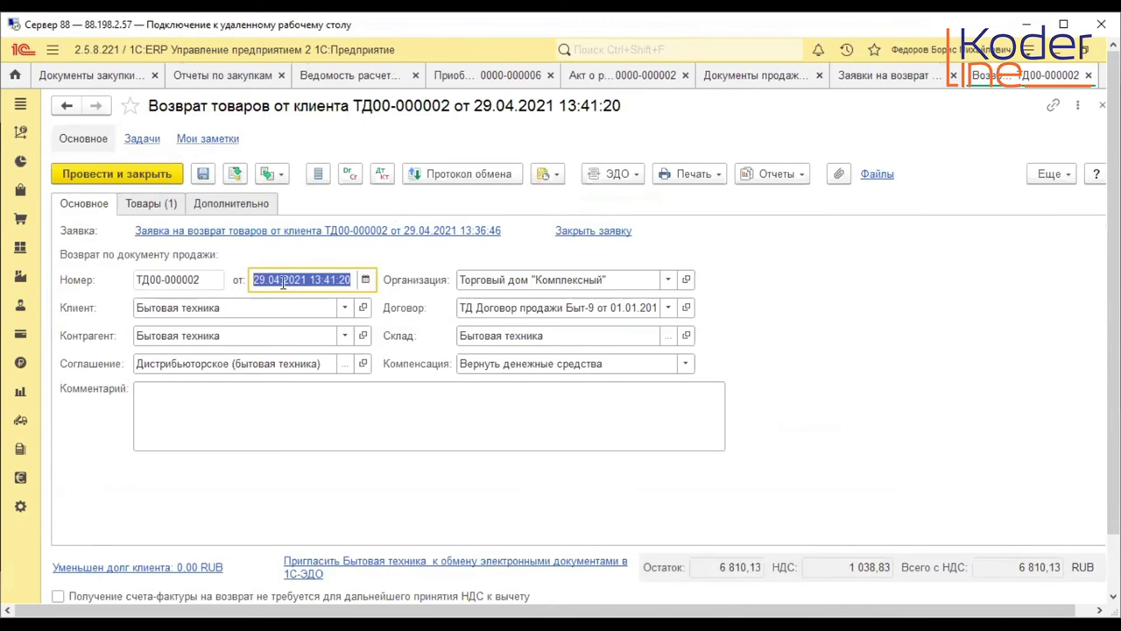
click(154, 203)
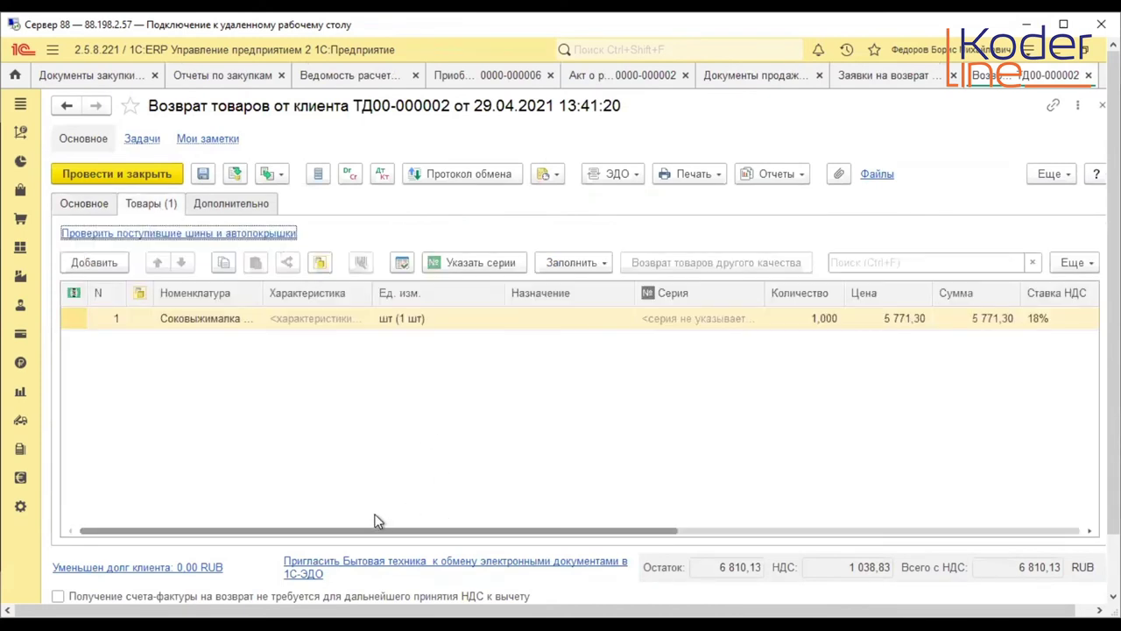
- Widen the "Себестоимость" column of the returned goods line and open its cost determination method
drag(353, 530, 783, 525)
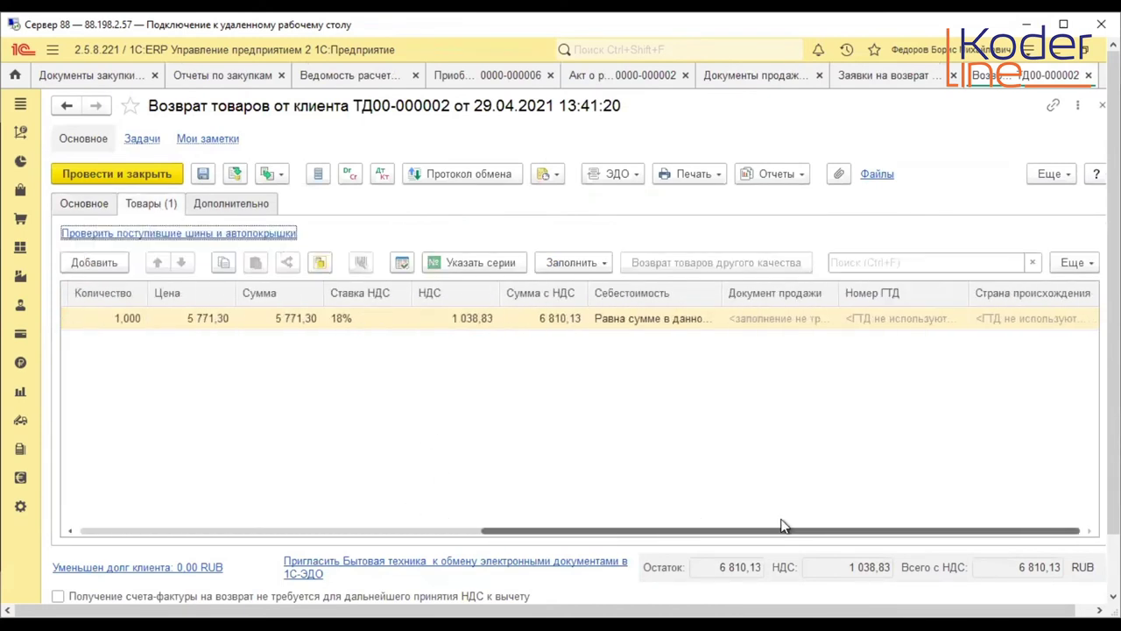
drag(721, 294, 760, 295)
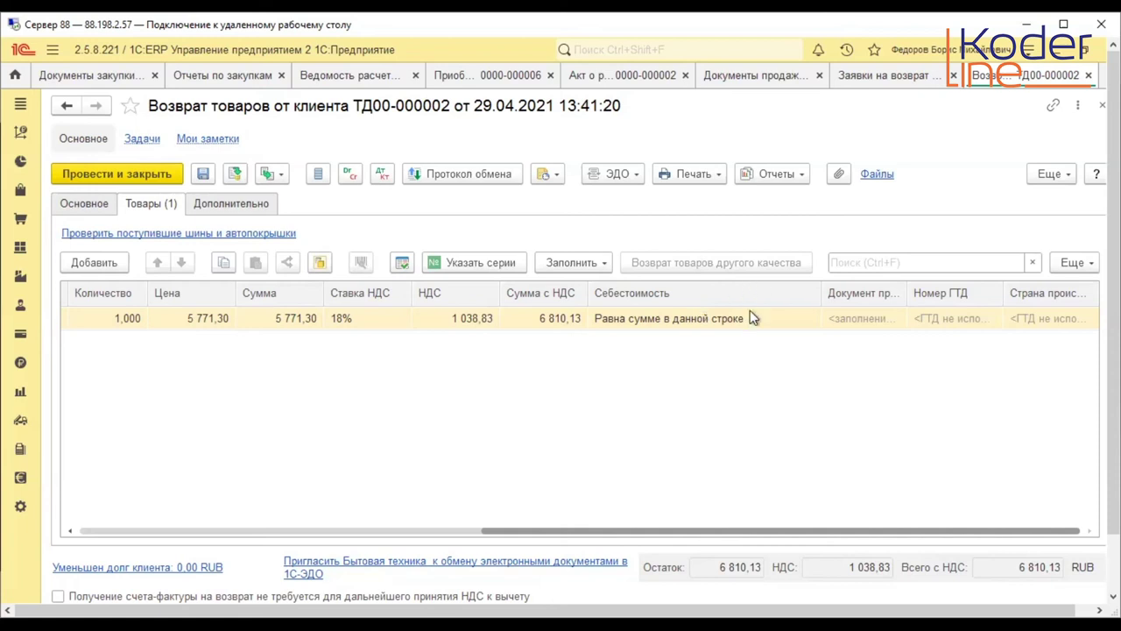
click(723, 323)
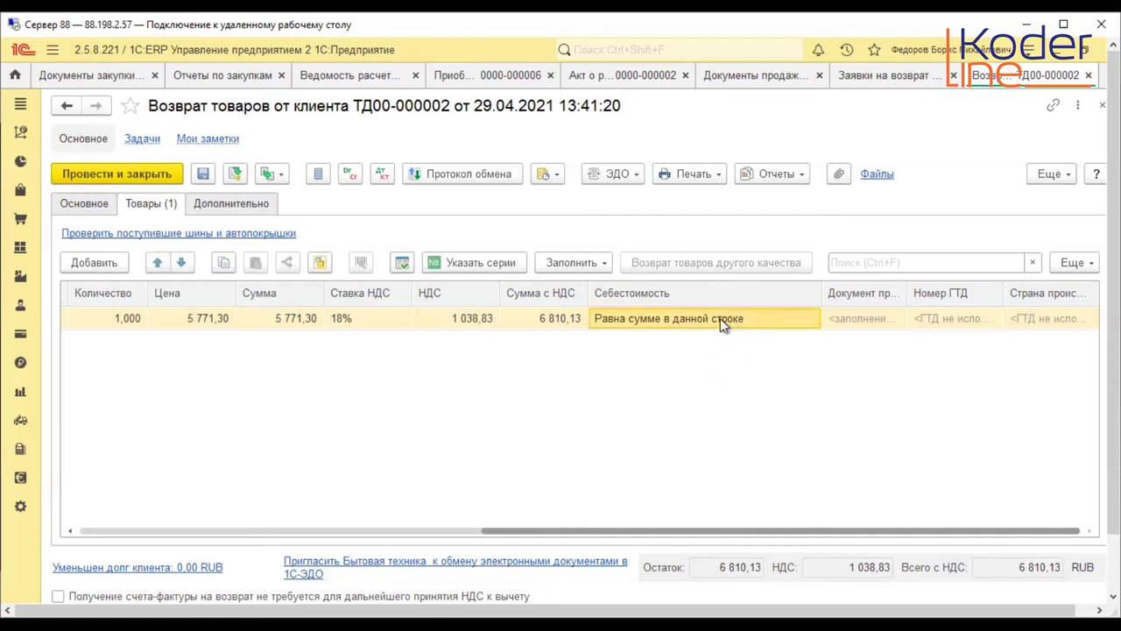
click(720, 318)
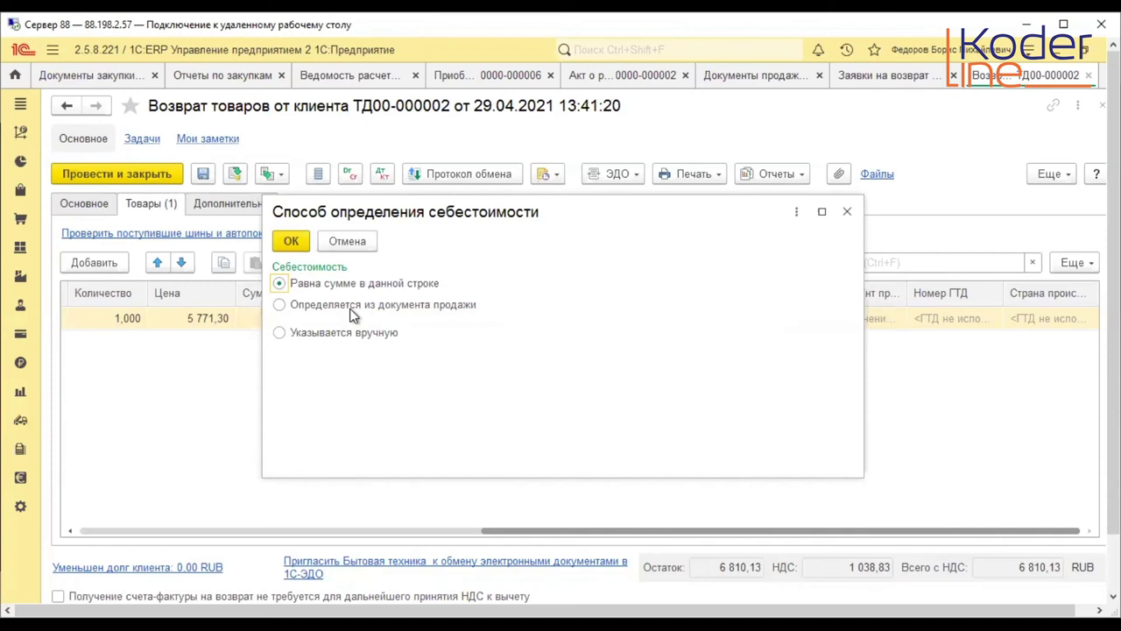
- Try determining the cost from the sales document, choosing the "Реализация товаров и услуг" dated 30.04.2021 11:12:30
click(278, 305)
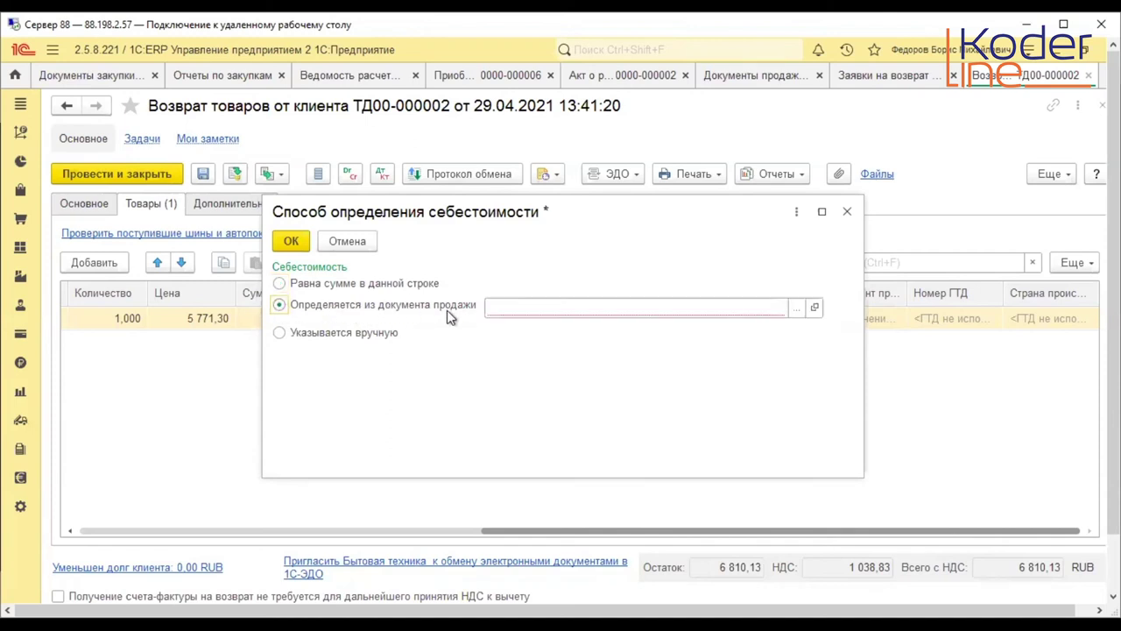
click(794, 308)
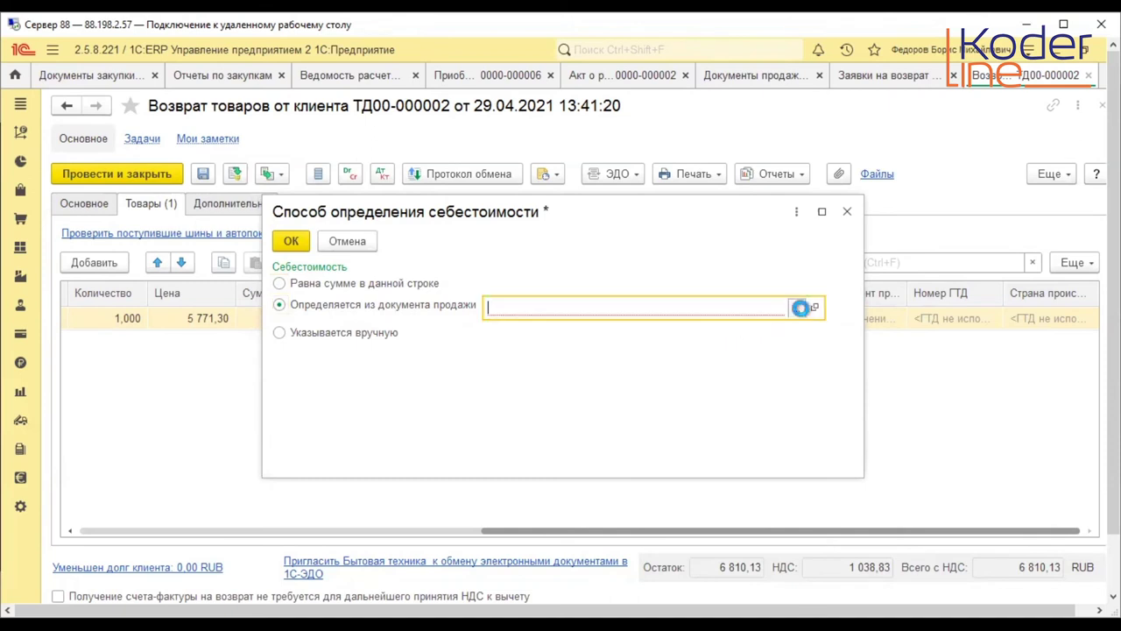
click(801, 307)
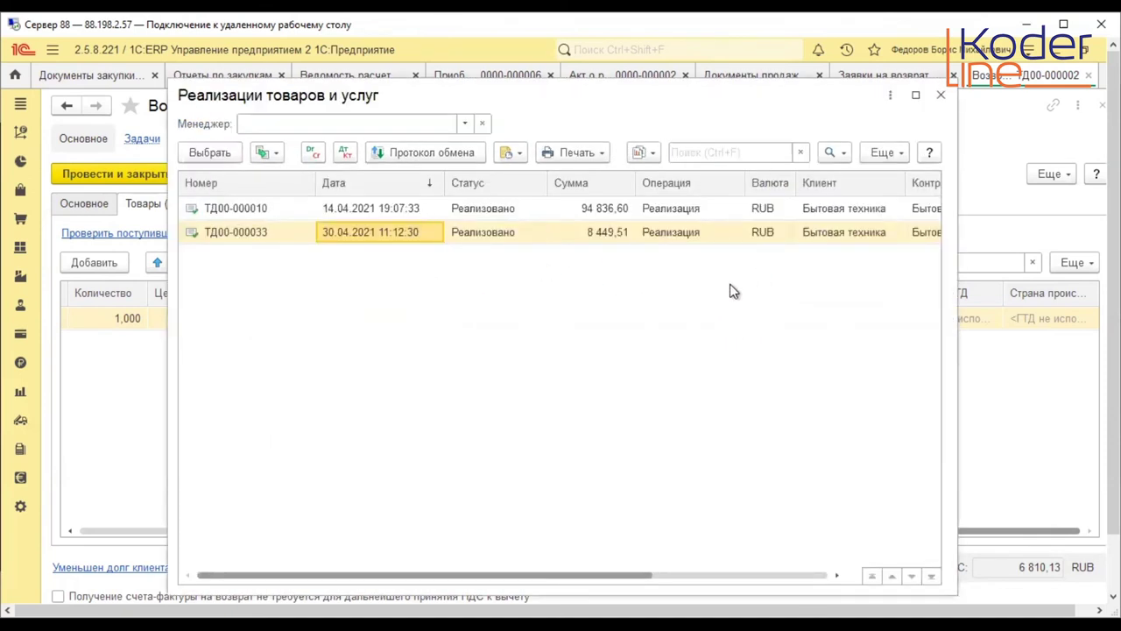
double_click(418, 233)
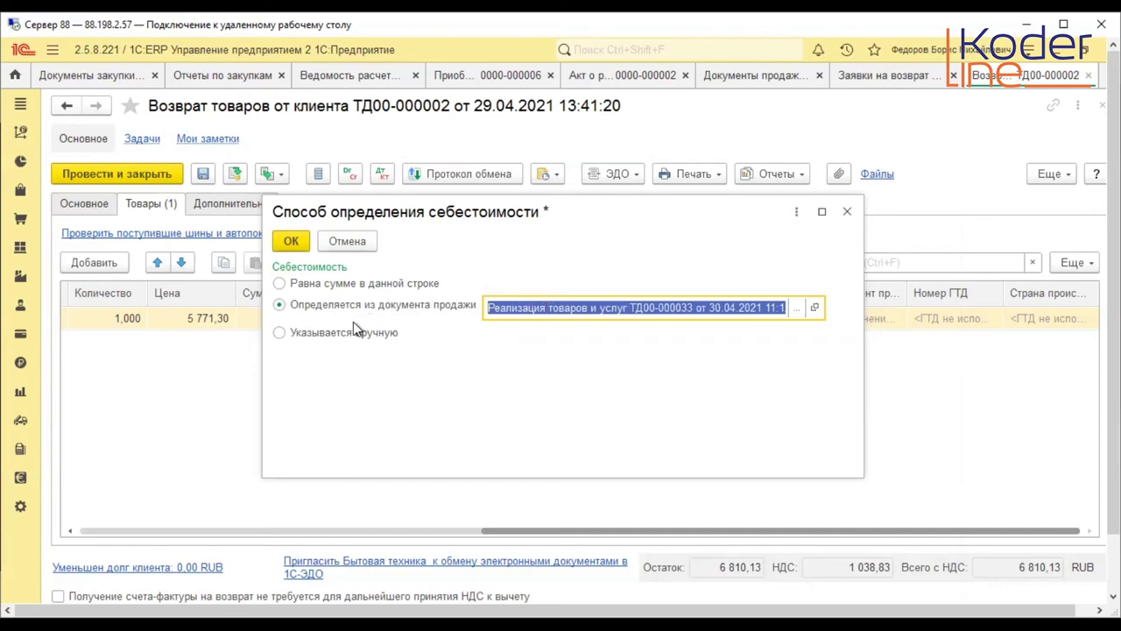
- Examine the "Указывается вручную" cost fields, discard the changes and close the customer return document
click(278, 333)
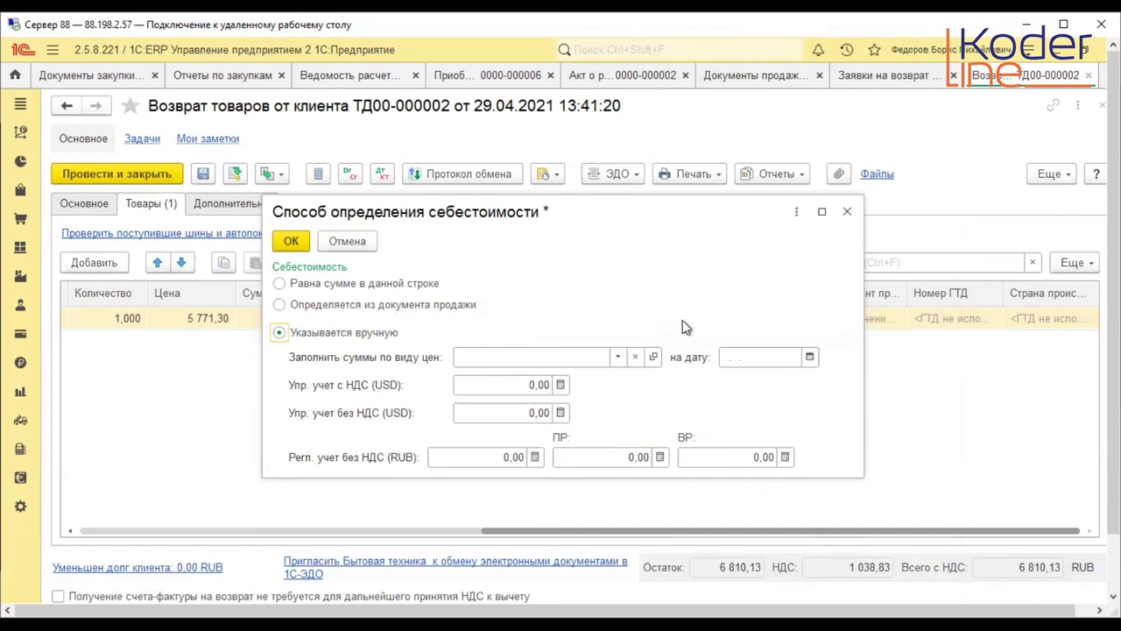
click(847, 213)
click(654, 378)
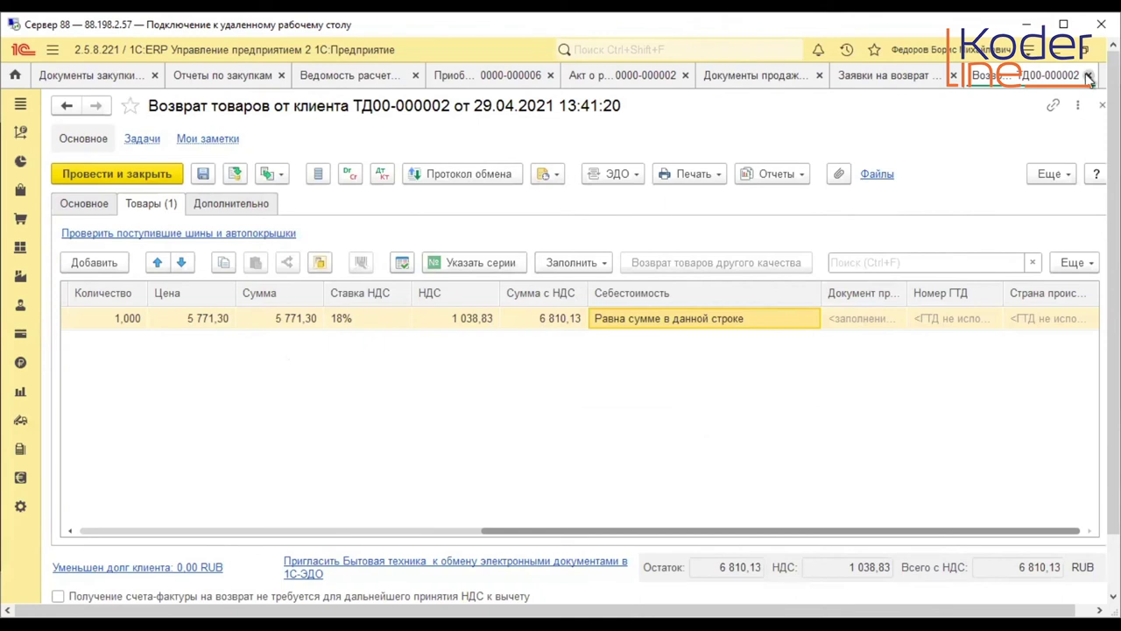
key(Escape)
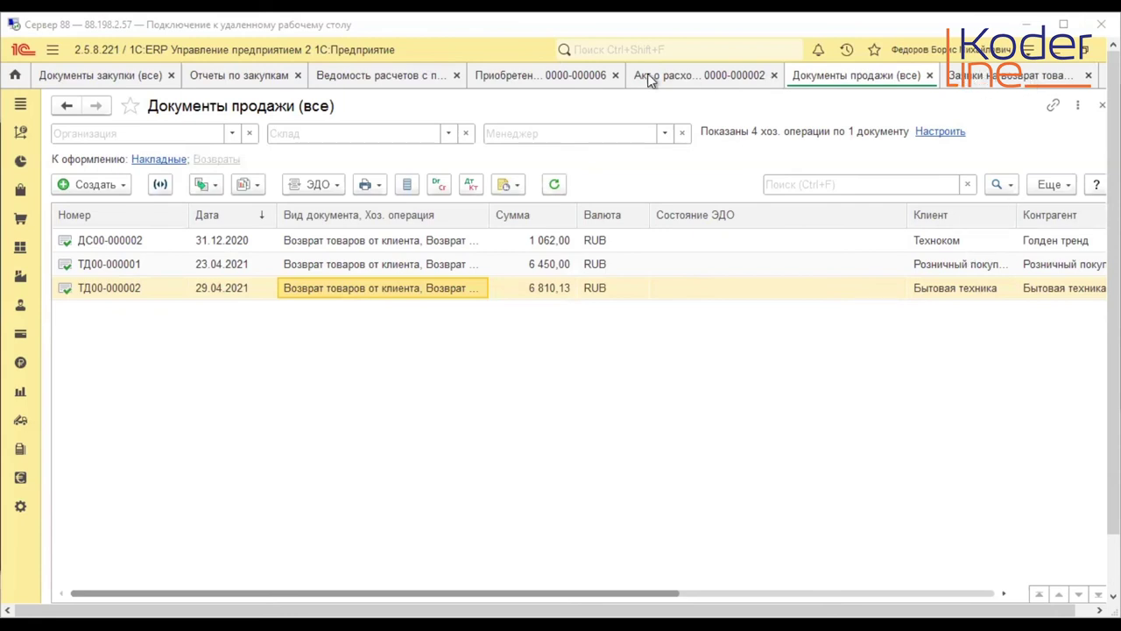
- Create a "Корректировка приобретения" based on the "Приобретение товаров и услуг" document dated 22.09.2022 14:17:11
click(156, 76)
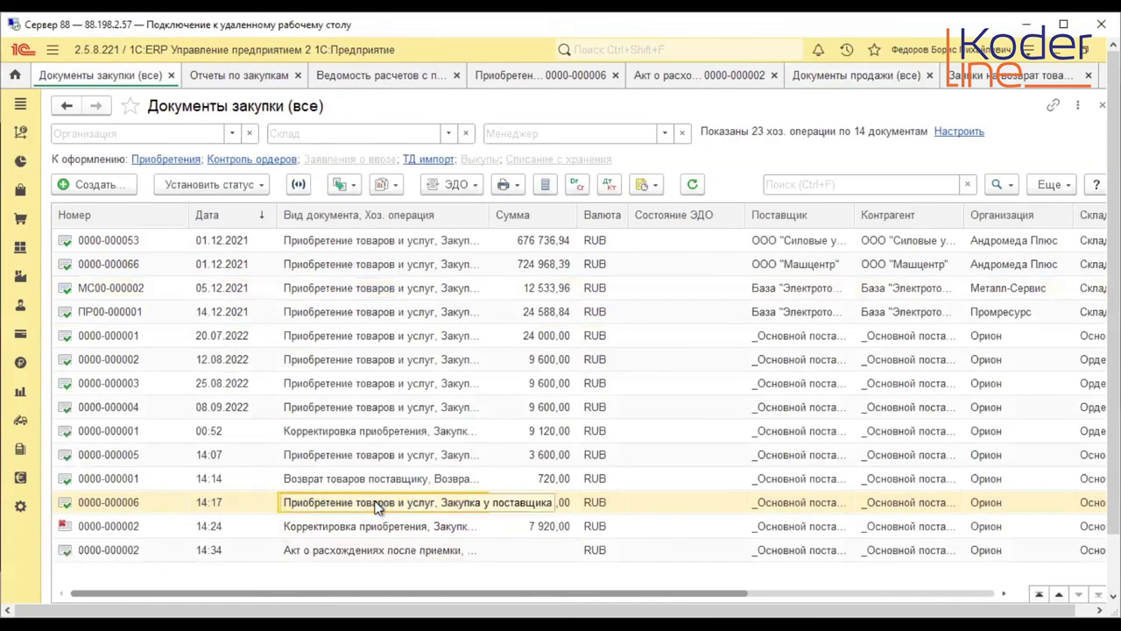
right_click(377, 500)
double_click(348, 501)
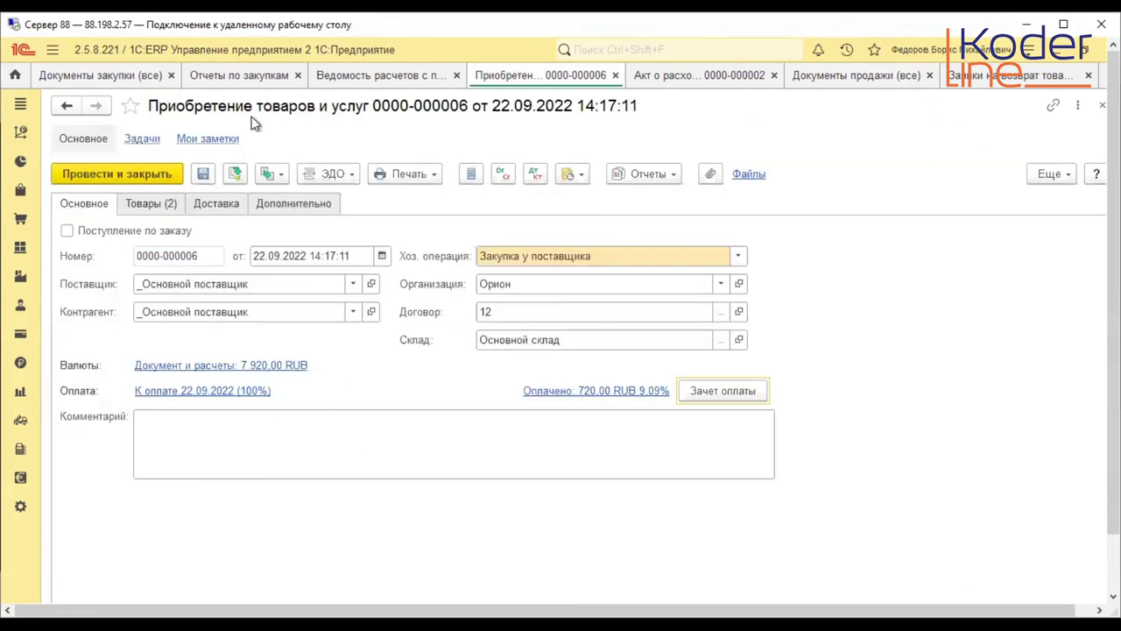
click(271, 173)
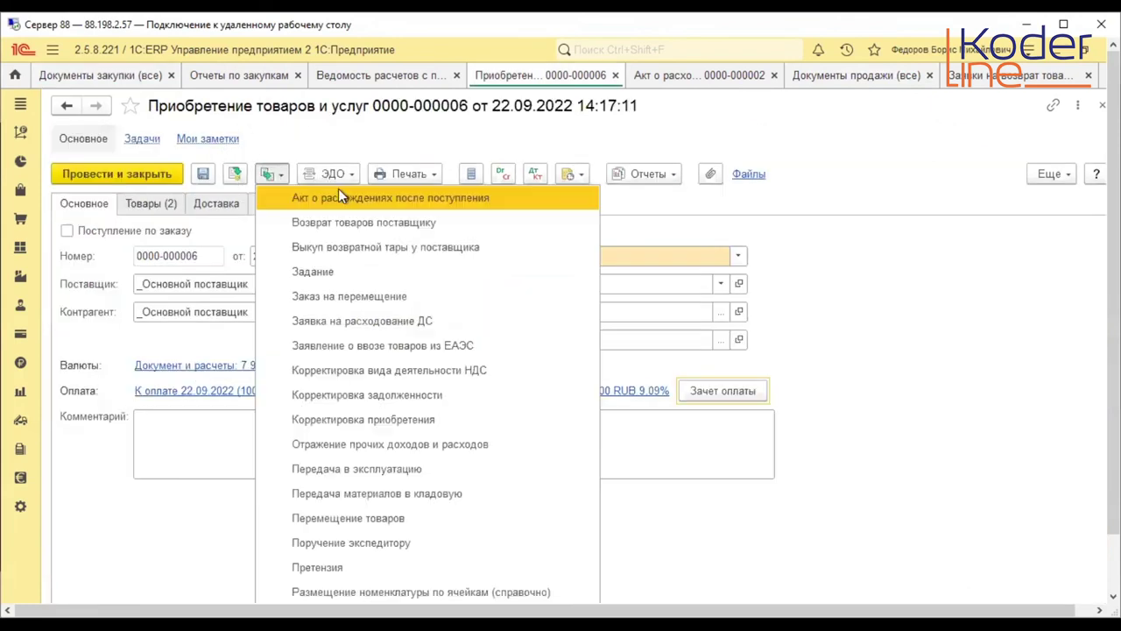
click(393, 417)
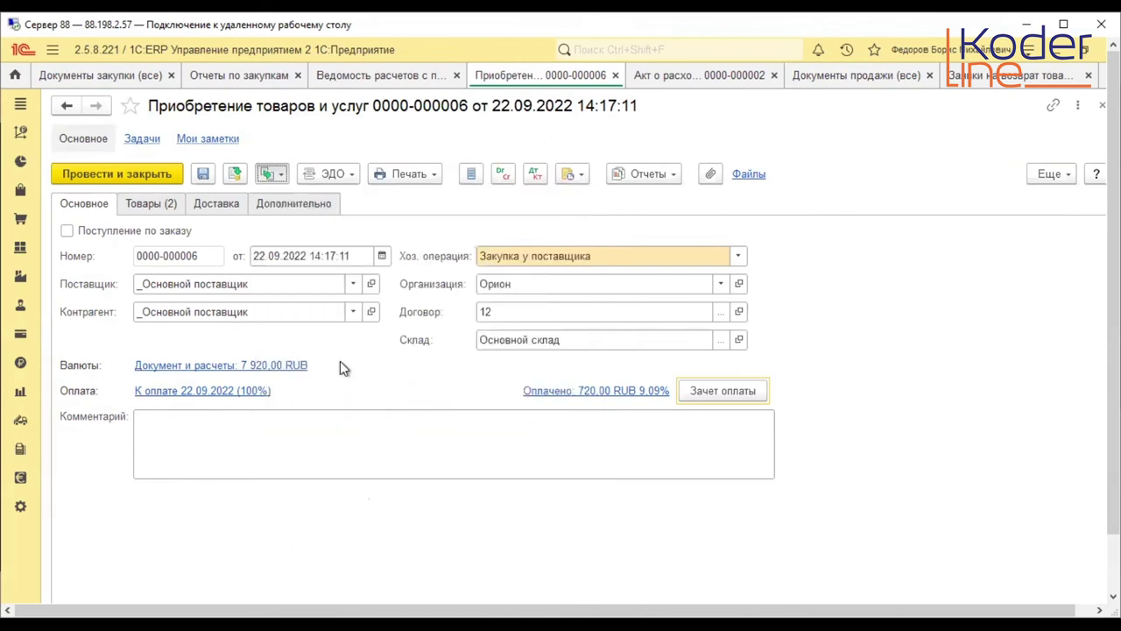
- Add a third line with "Грильяж (конфеты)" to the goods after correction
click(189, 207)
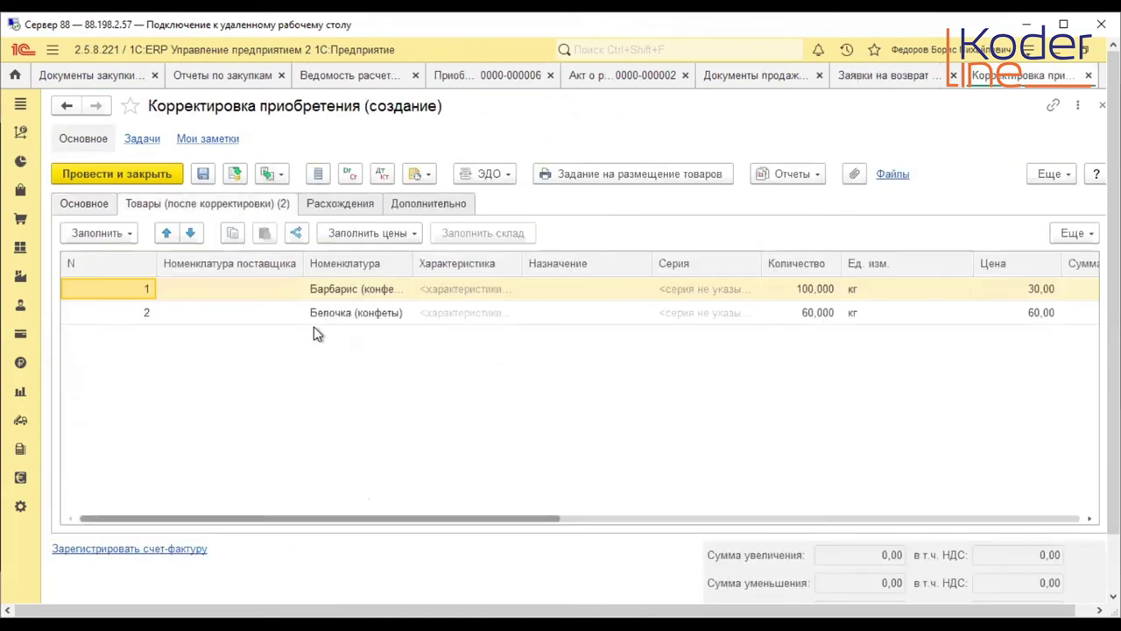
click(98, 233)
click(155, 303)
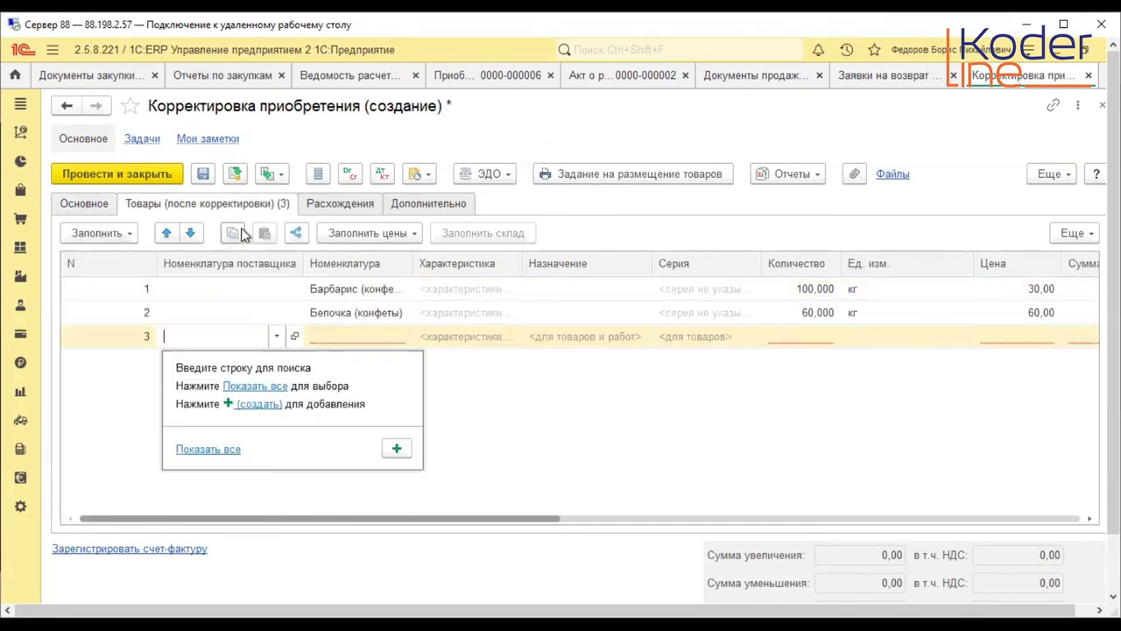
click(392, 344)
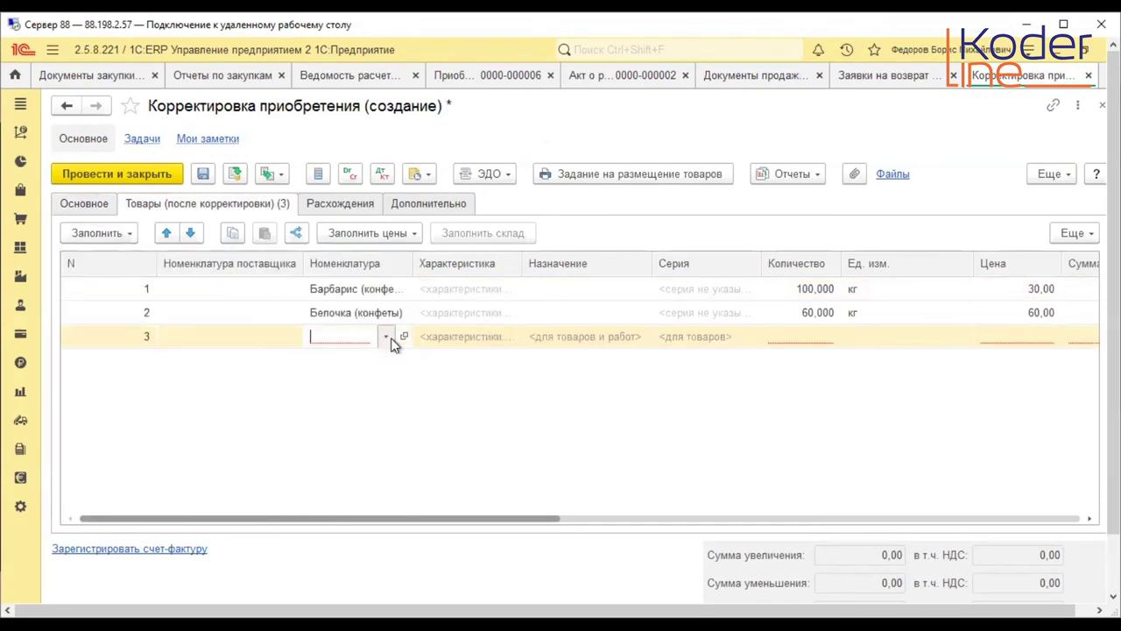
click(386, 337)
click(361, 398)
click(228, 296)
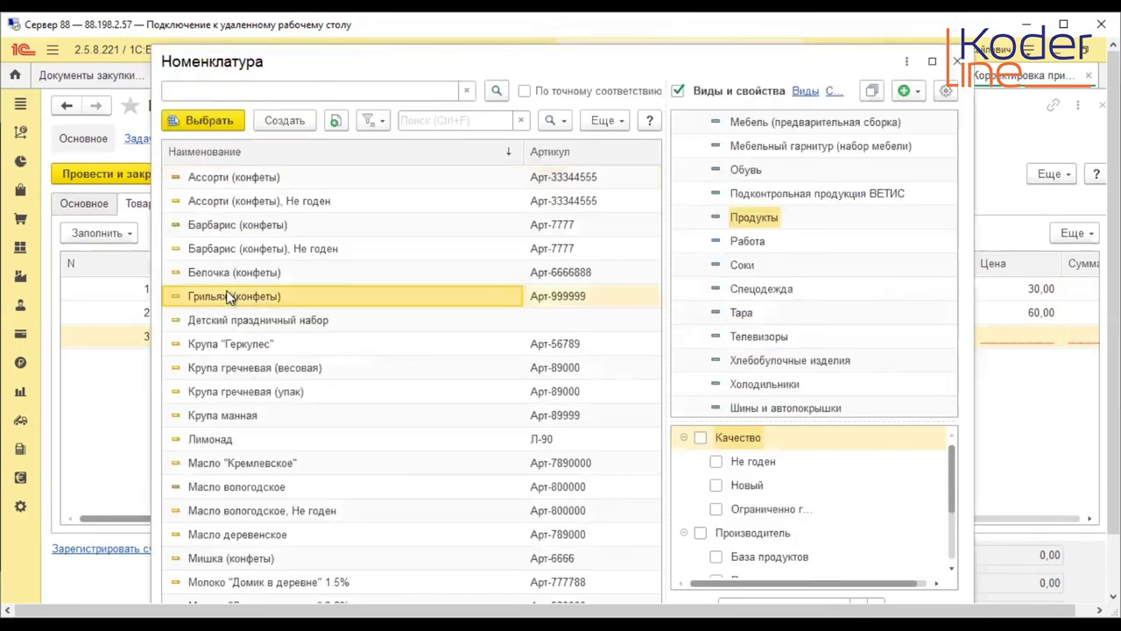
double_click(228, 296)
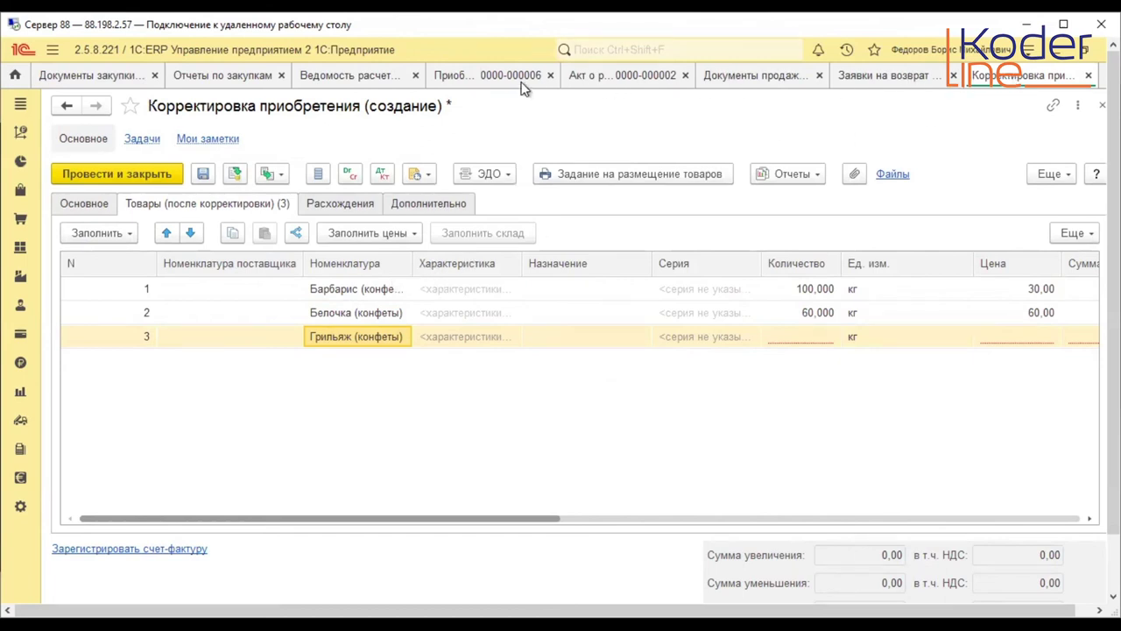
- Open the operation and document type filter of the "Документы продажи (все)" journal and apply the selection
click(774, 79)
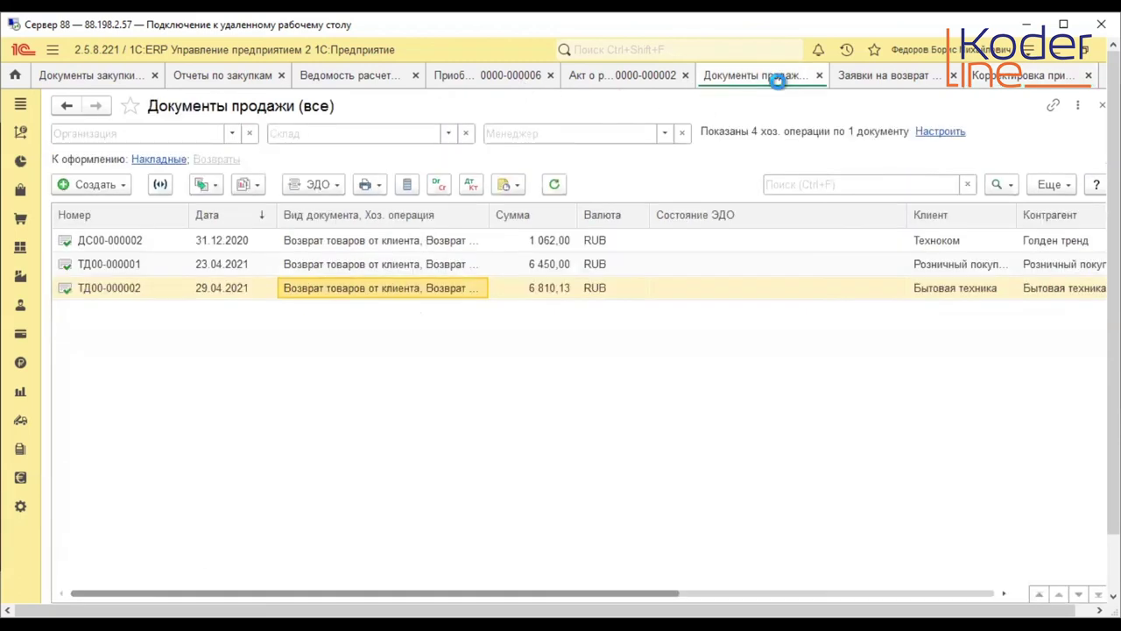
click(934, 133)
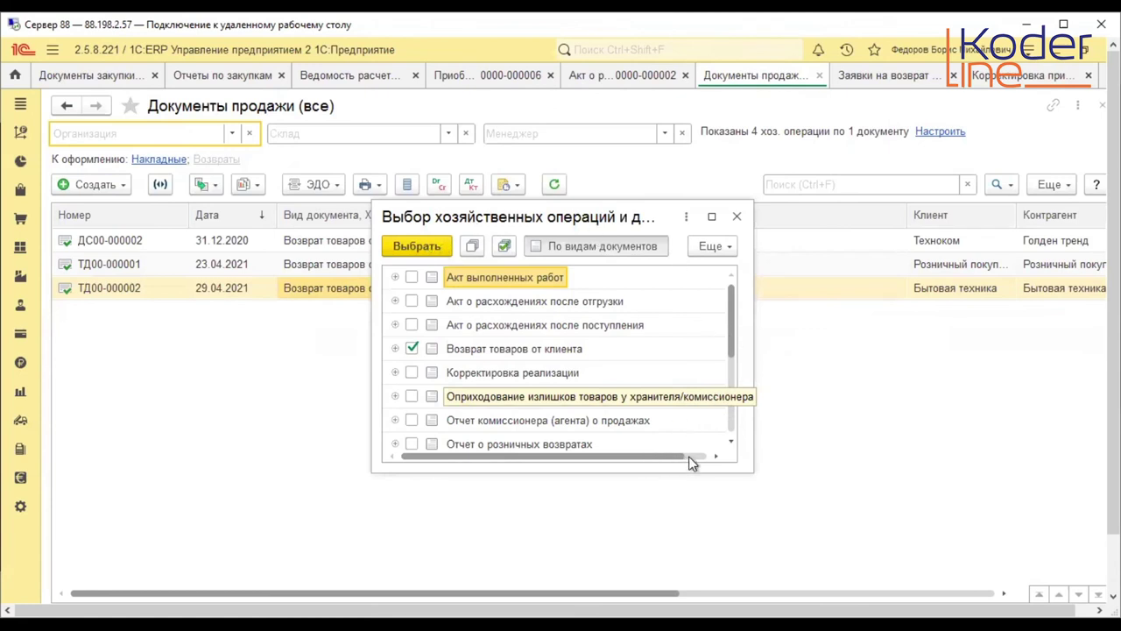
click(439, 250)
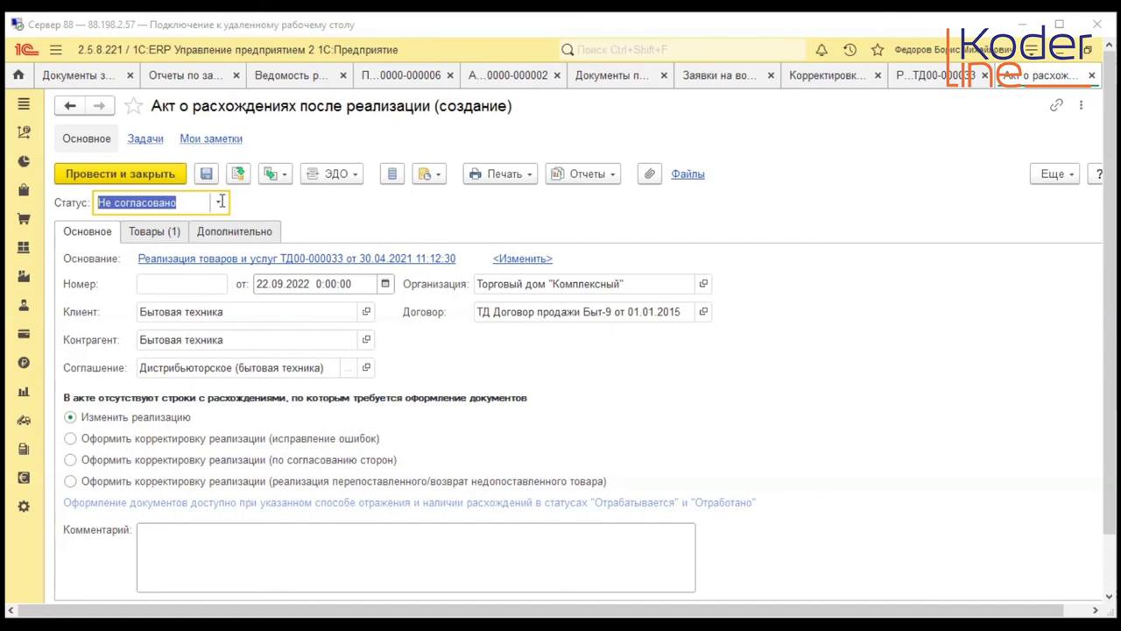
- Set the goods line's actual quantity to 2 in the sales discrepancy act and examine the surplus handling options without choosing one
click(154, 231)
drag(400, 517, 671, 515)
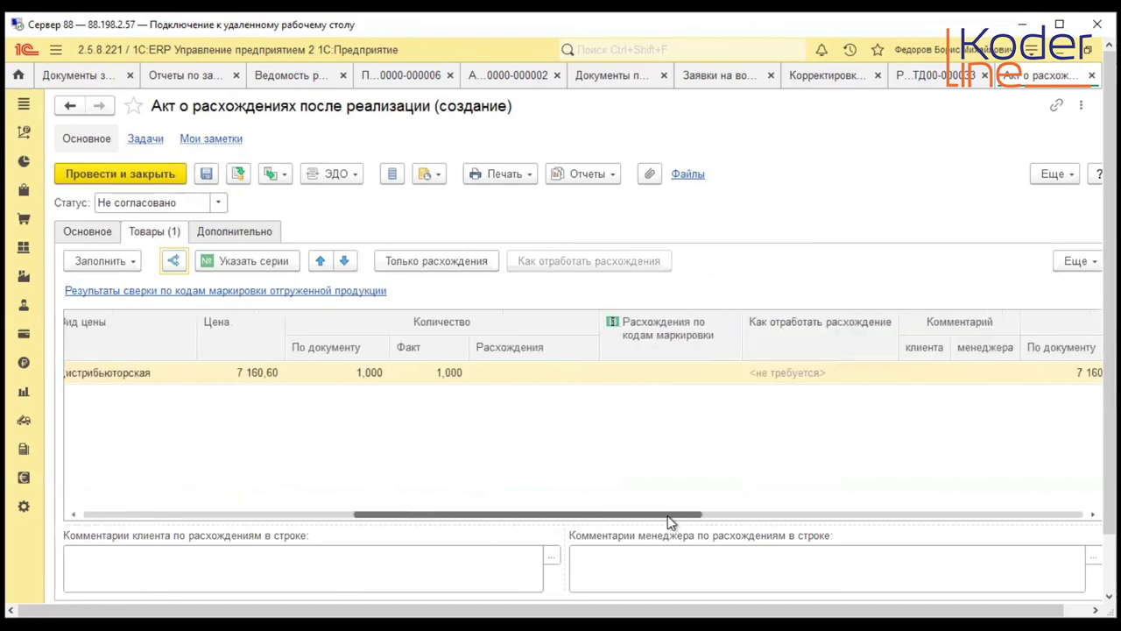
double_click(428, 375)
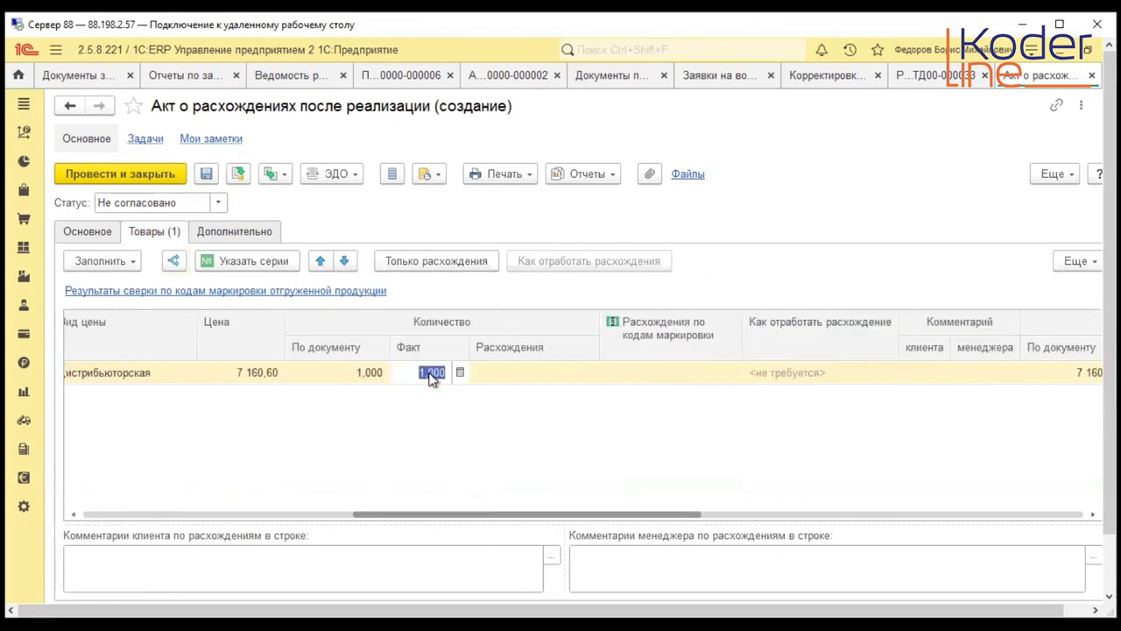
text(2)
click(609, 381)
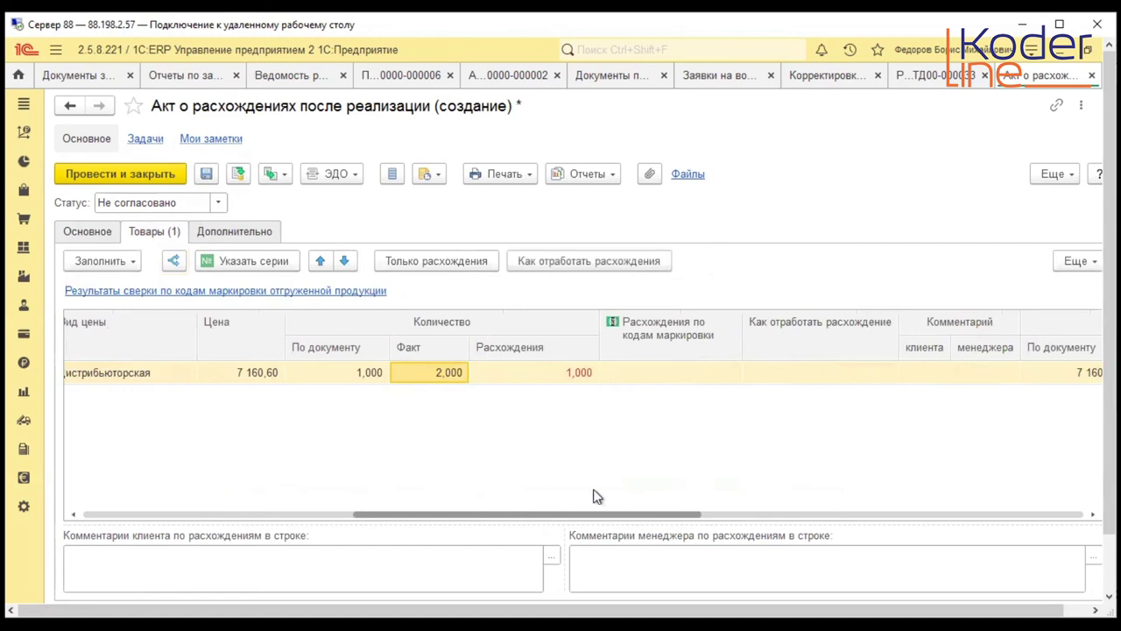
double_click(806, 376)
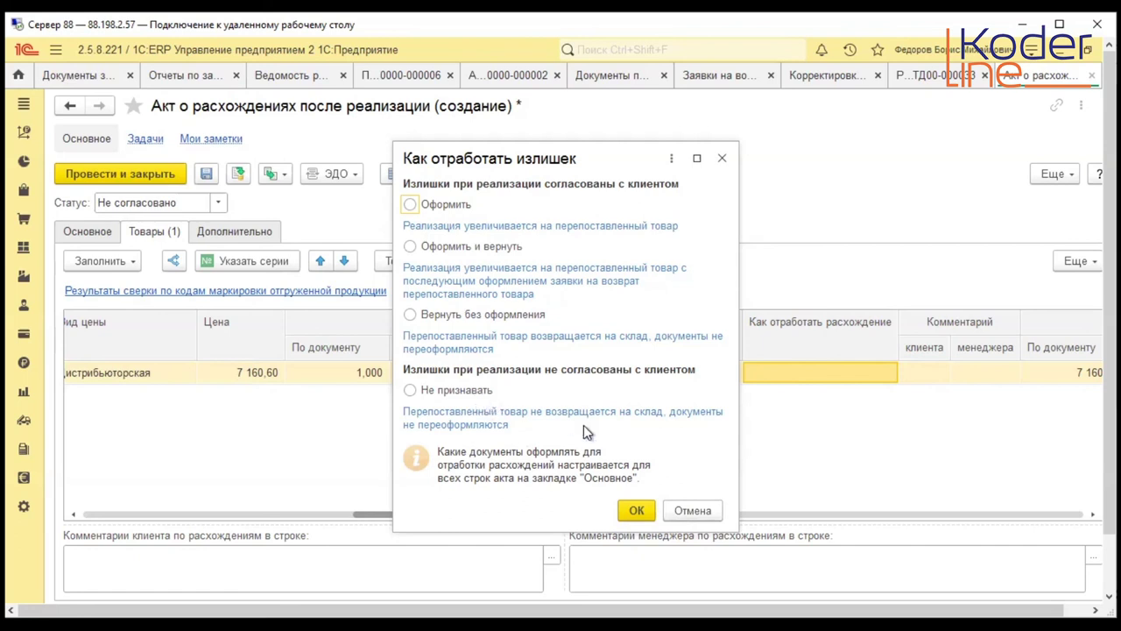
click(683, 508)
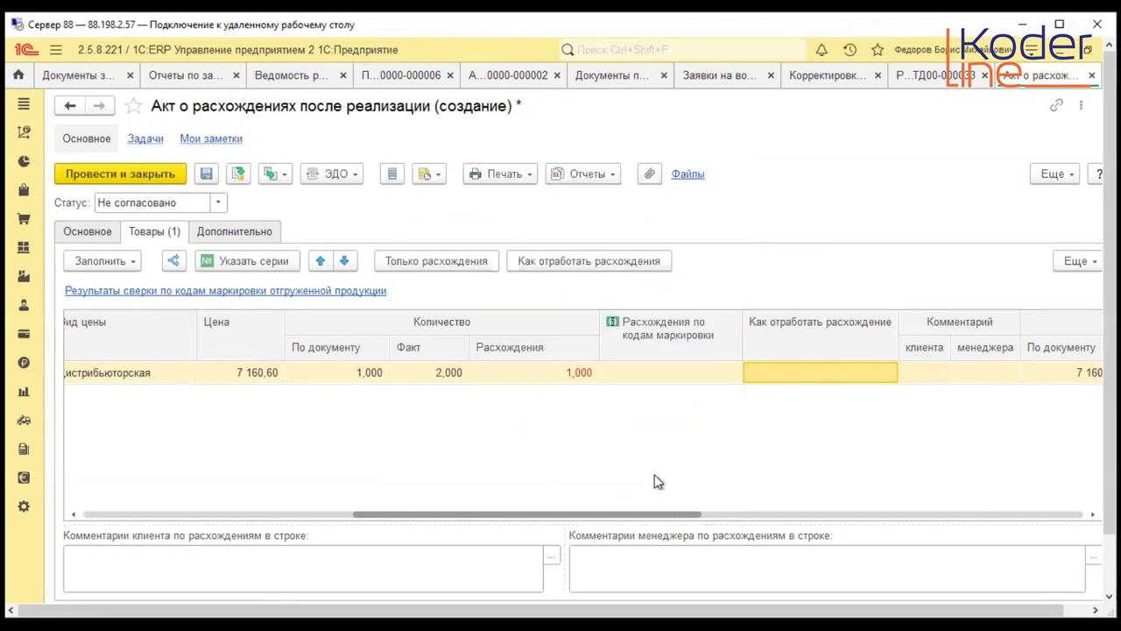
- Clear the goods line's actual quantity and examine the shortage handling options without choosing one
double_click(446, 377)
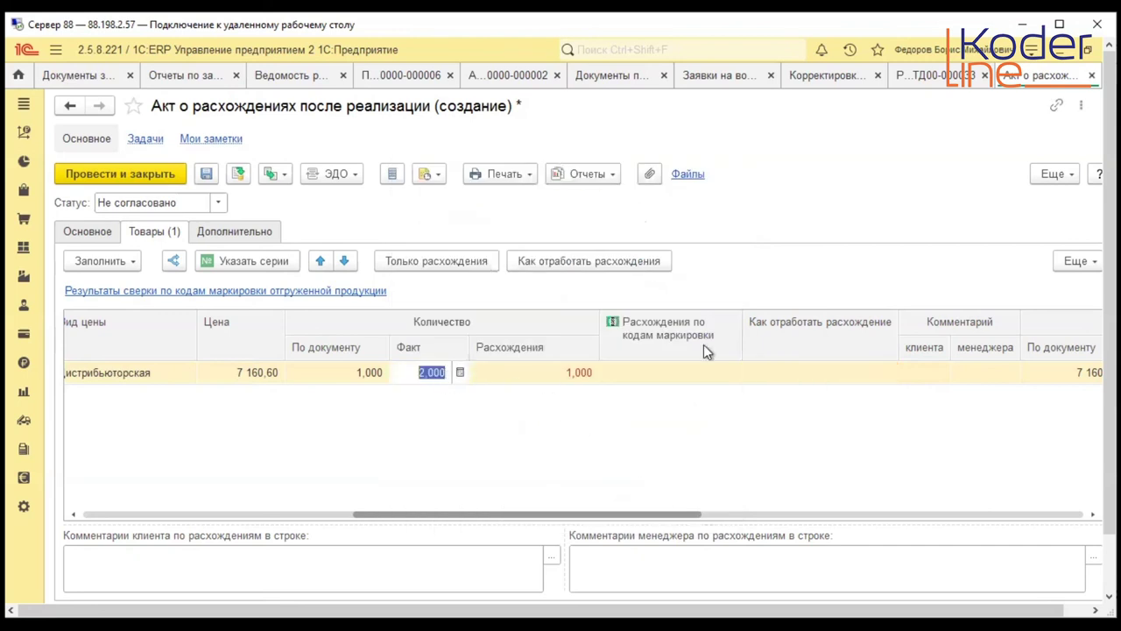
key(Delete)
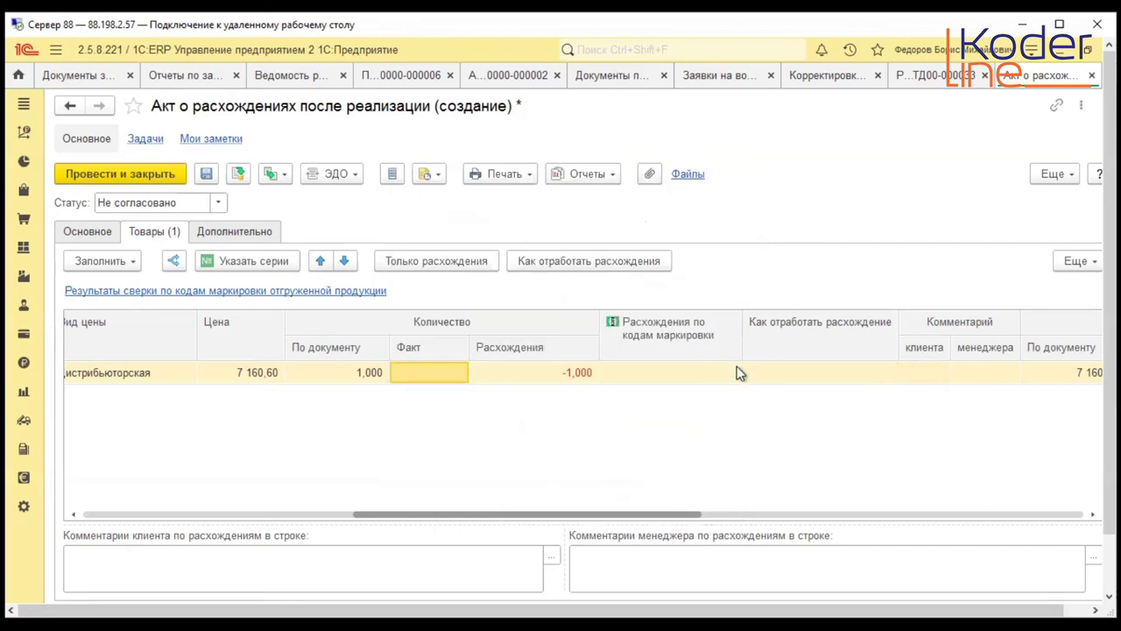
click(662, 375)
double_click(795, 373)
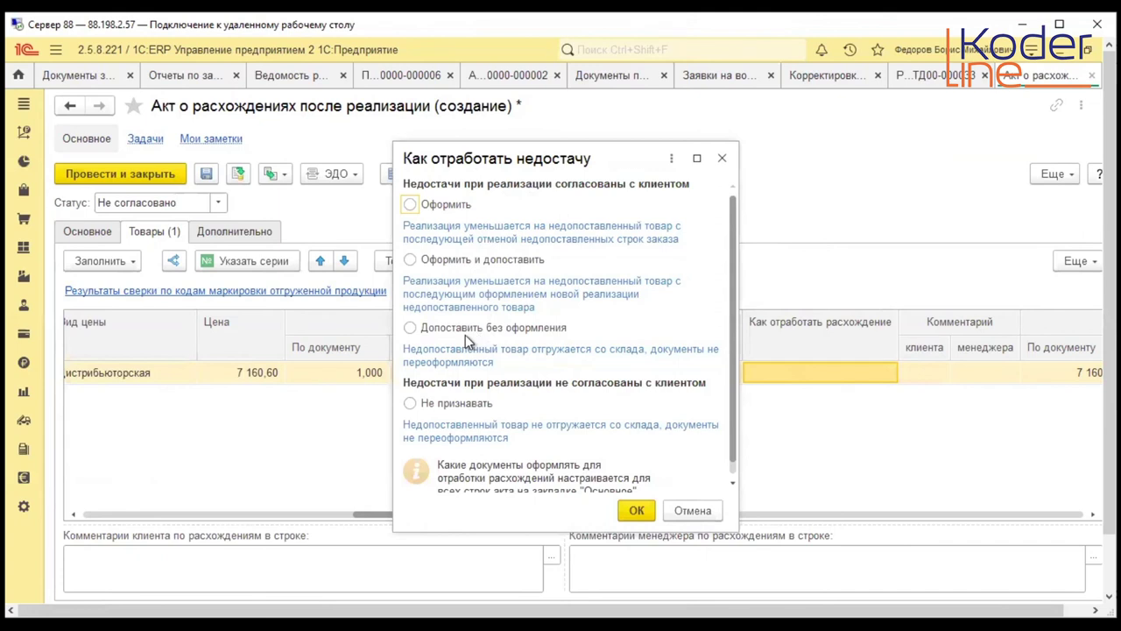
scroll(570, 319, down, 1)
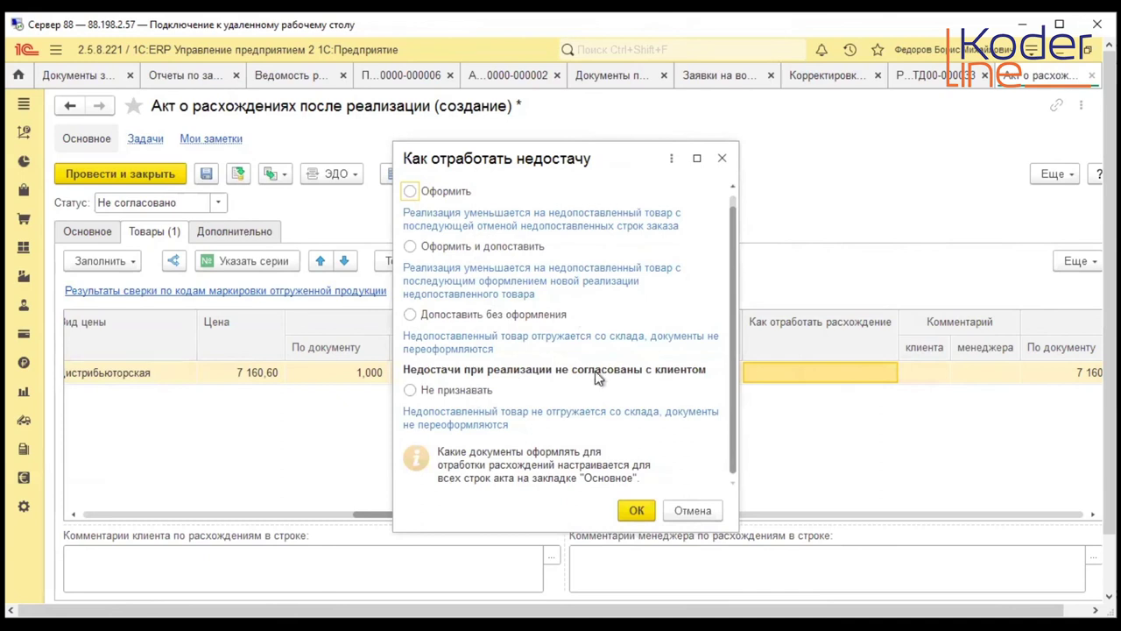
click(692, 511)
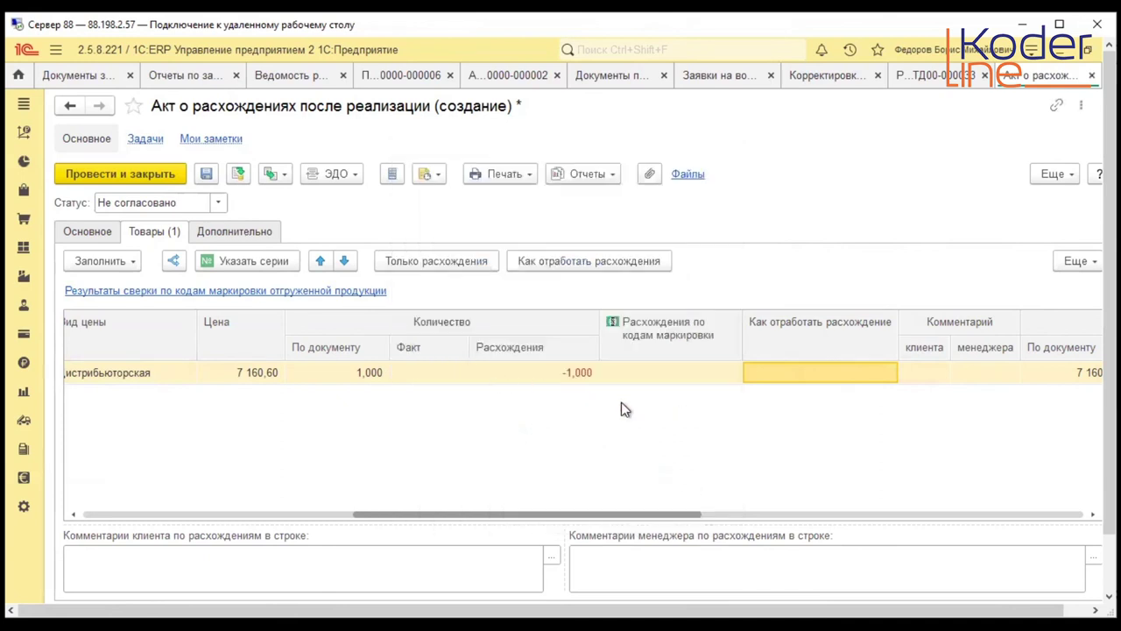
- Set the goods line's actual quantity back to 2
click(451, 375)
click(452, 372)
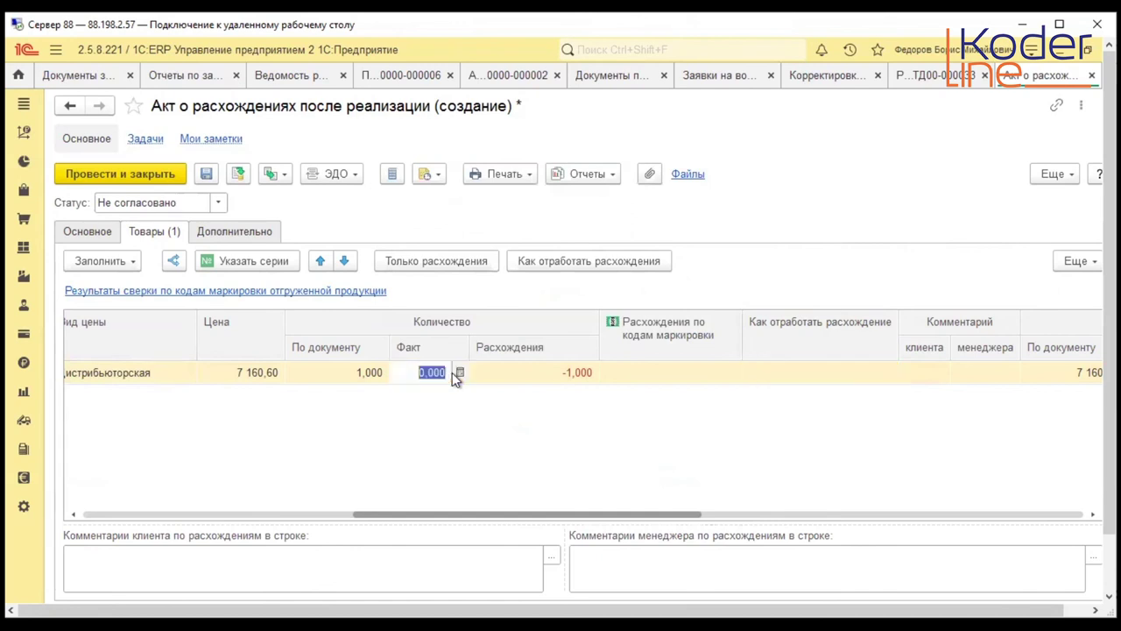
text(2)
key(Return)
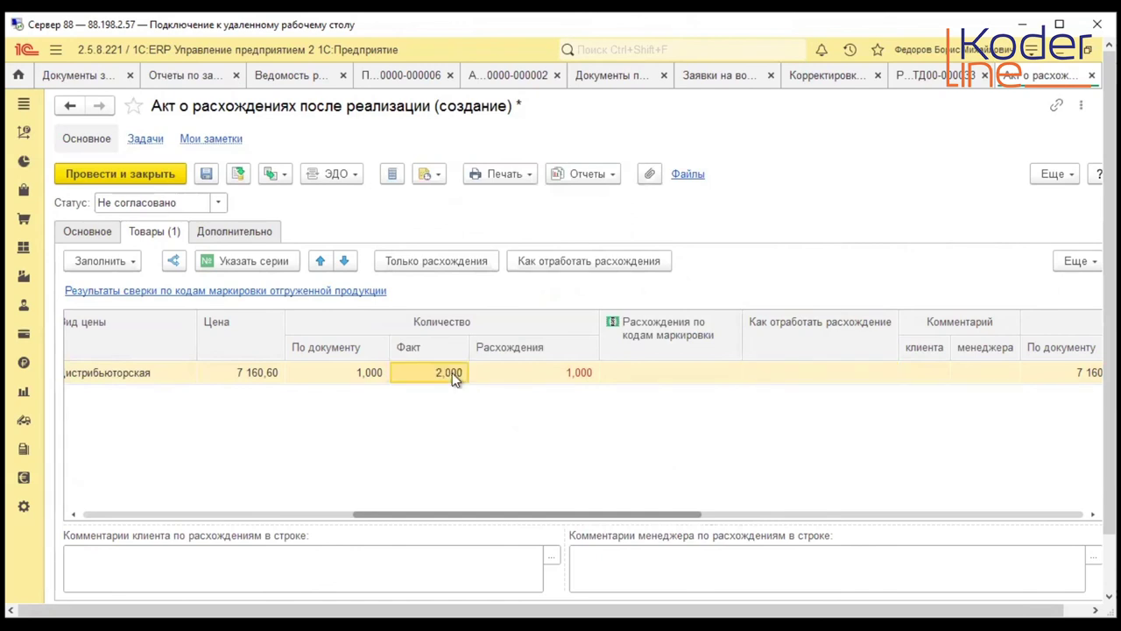
- Select «Оформить корректировку реализации (исправление ошибок)» in the discrepancy act, set its status to «Отрабатывается» and try to post it
click(70, 232)
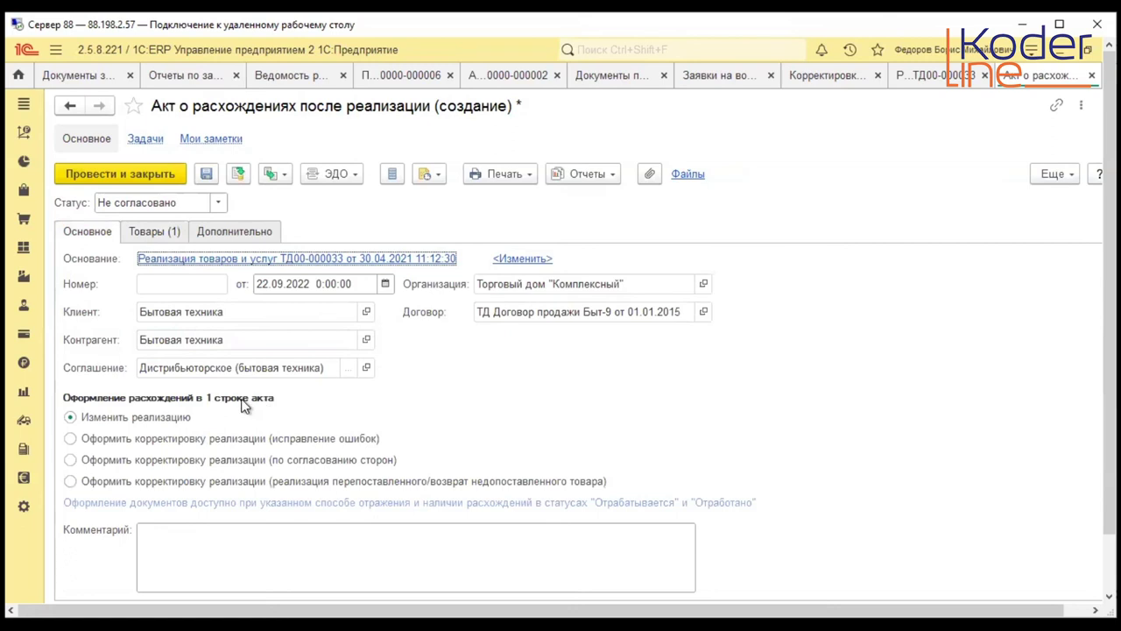
click(70, 439)
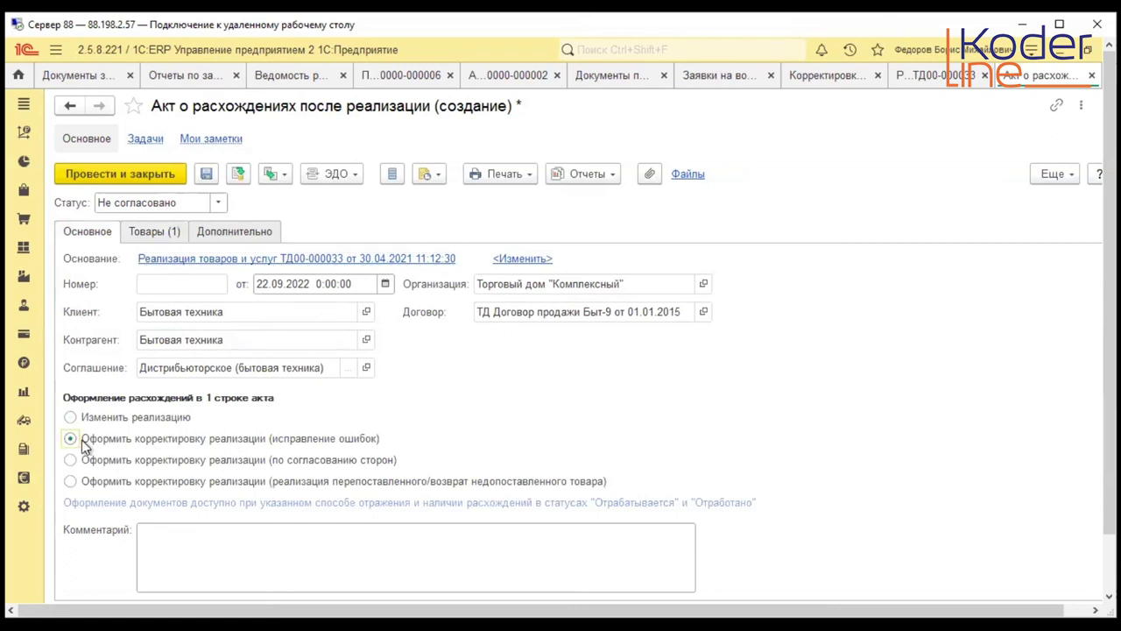
click(219, 200)
click(184, 276)
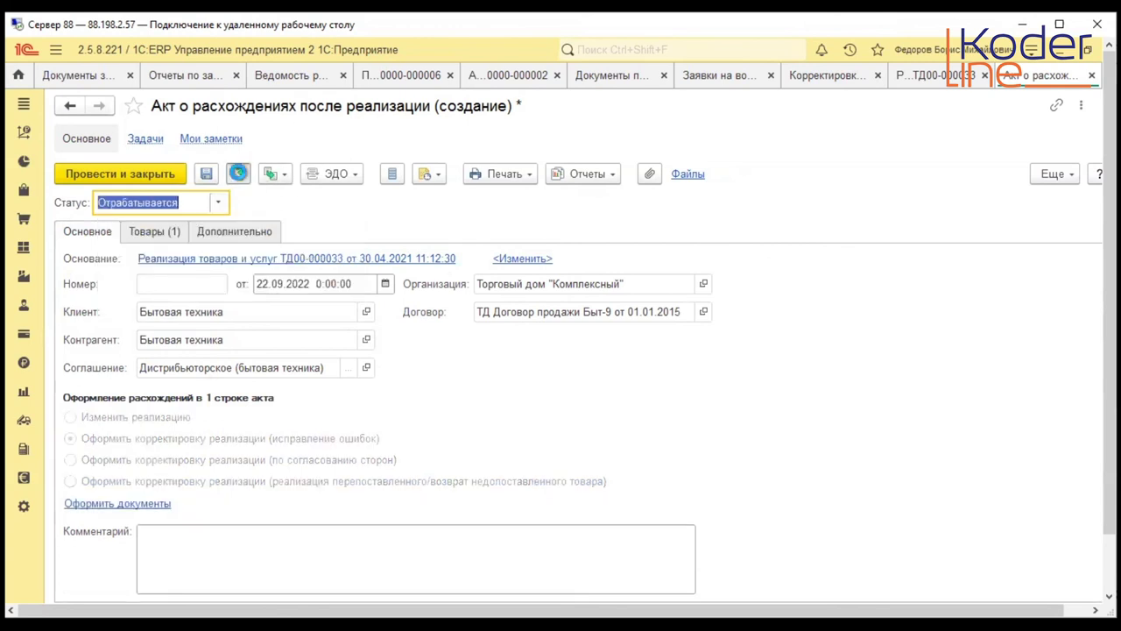
click(239, 174)
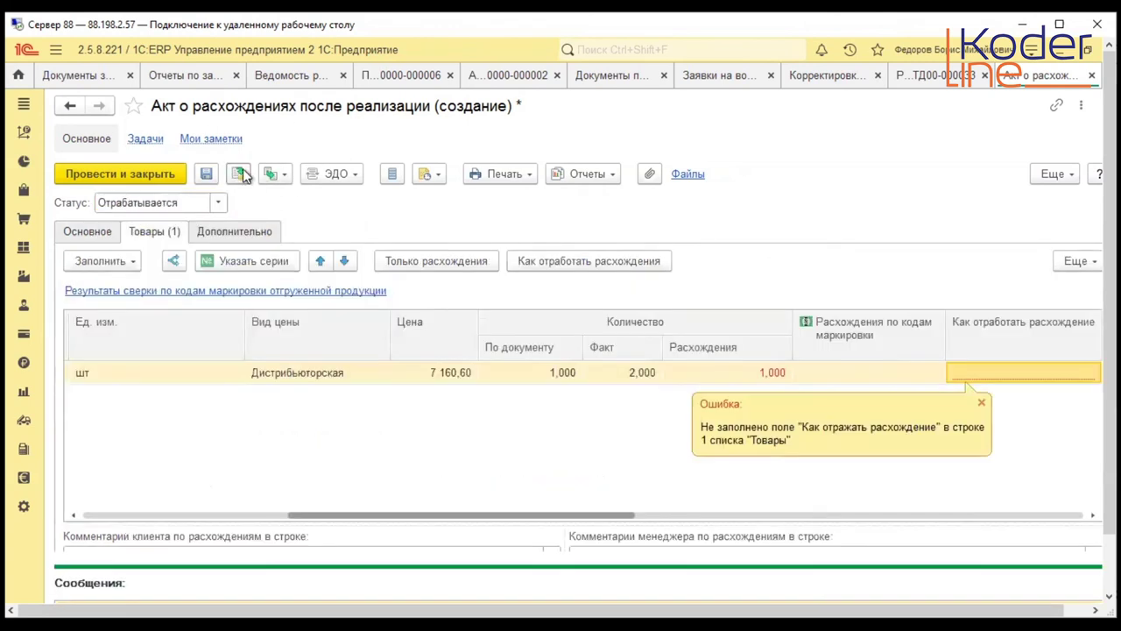
- Set the goods line's surplus handling to «Оформить и вернуть» and try to post the discrepancy act
click(974, 372)
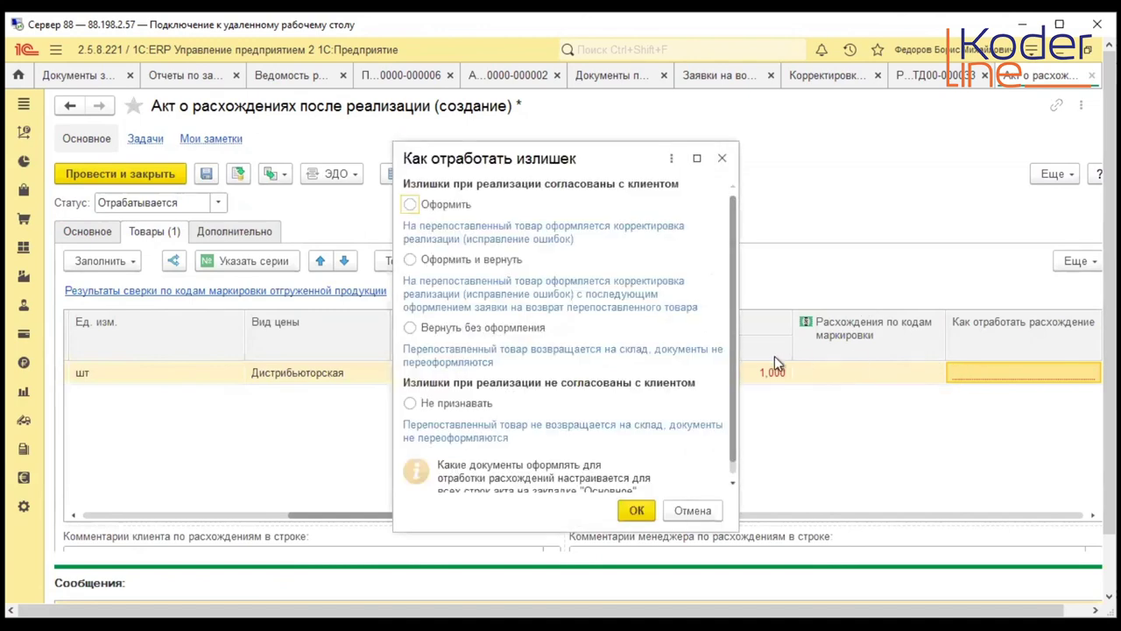
click(409, 260)
click(637, 510)
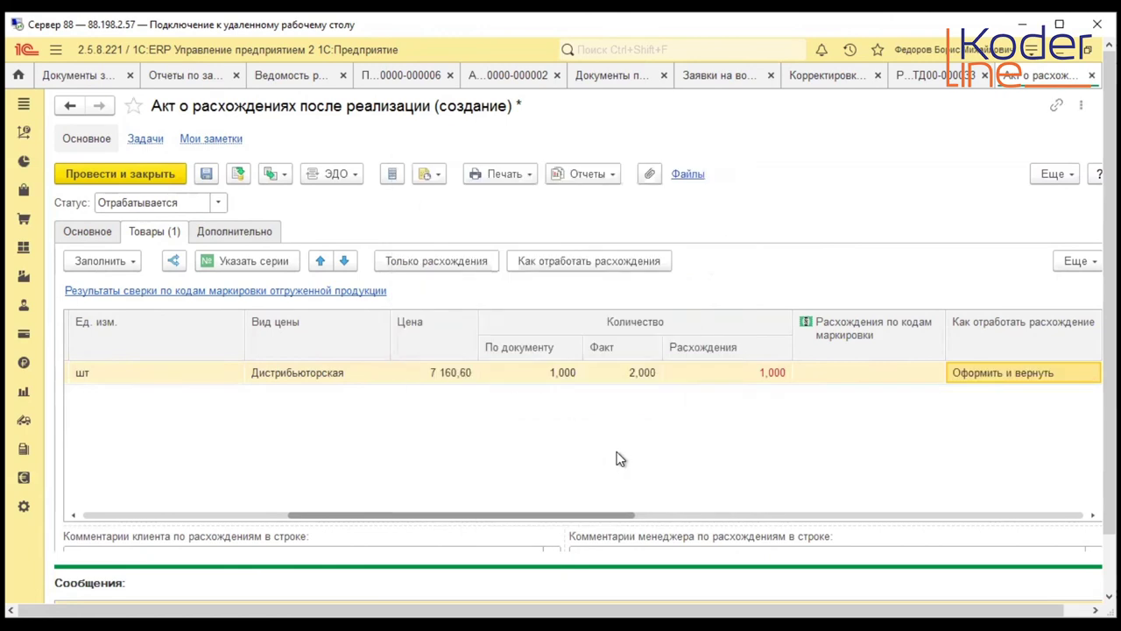
click(84, 232)
click(245, 172)
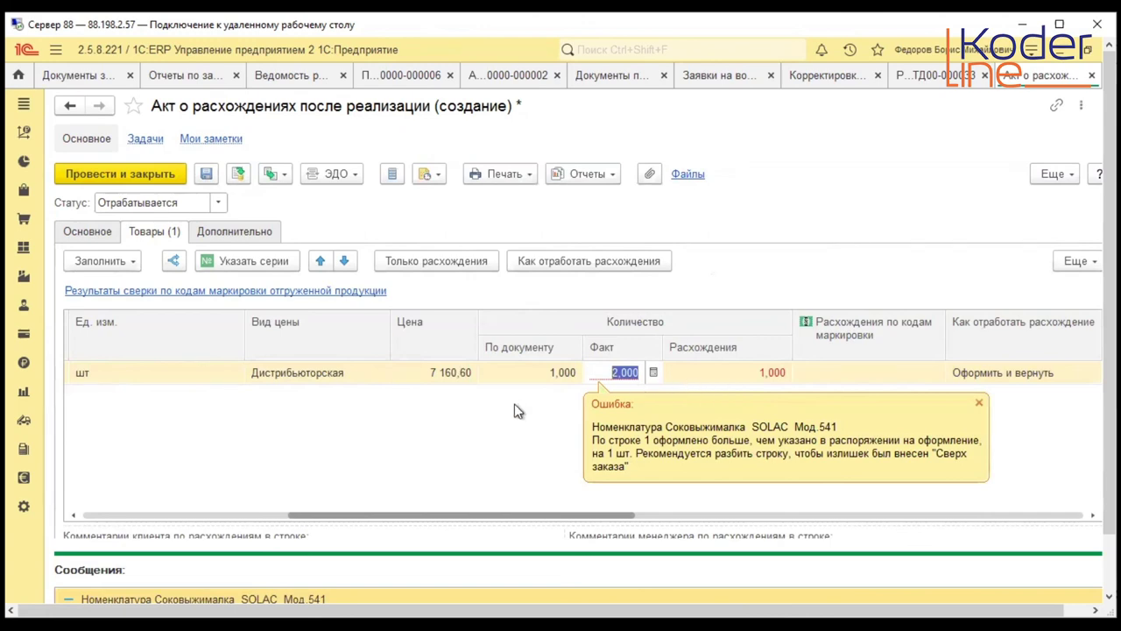
click(495, 427)
right_click(497, 375)
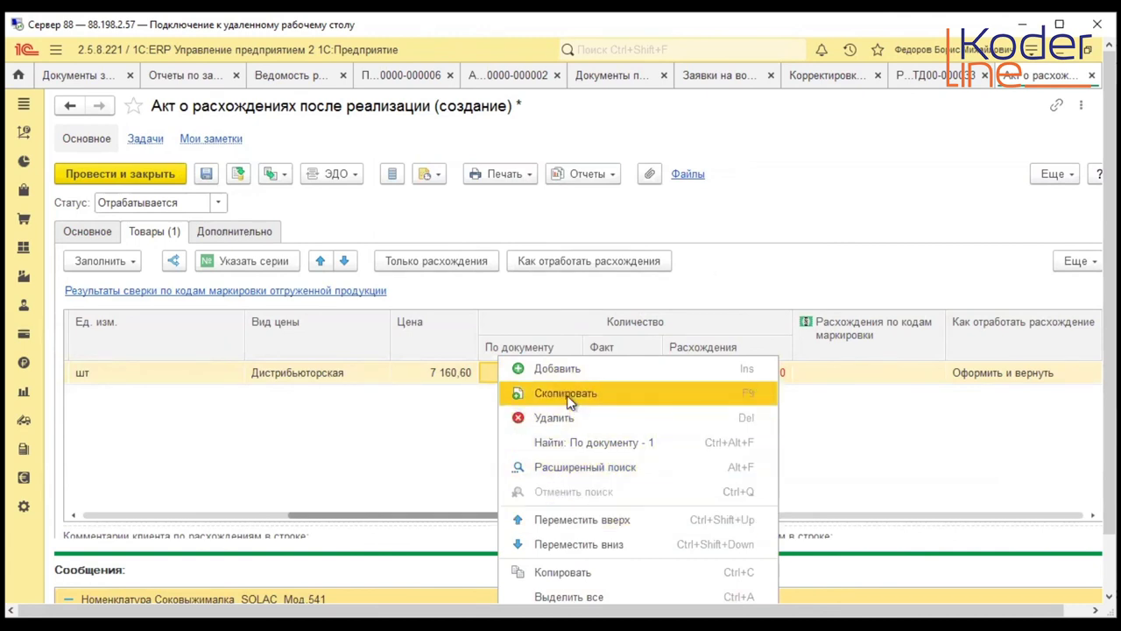
click(435, 458)
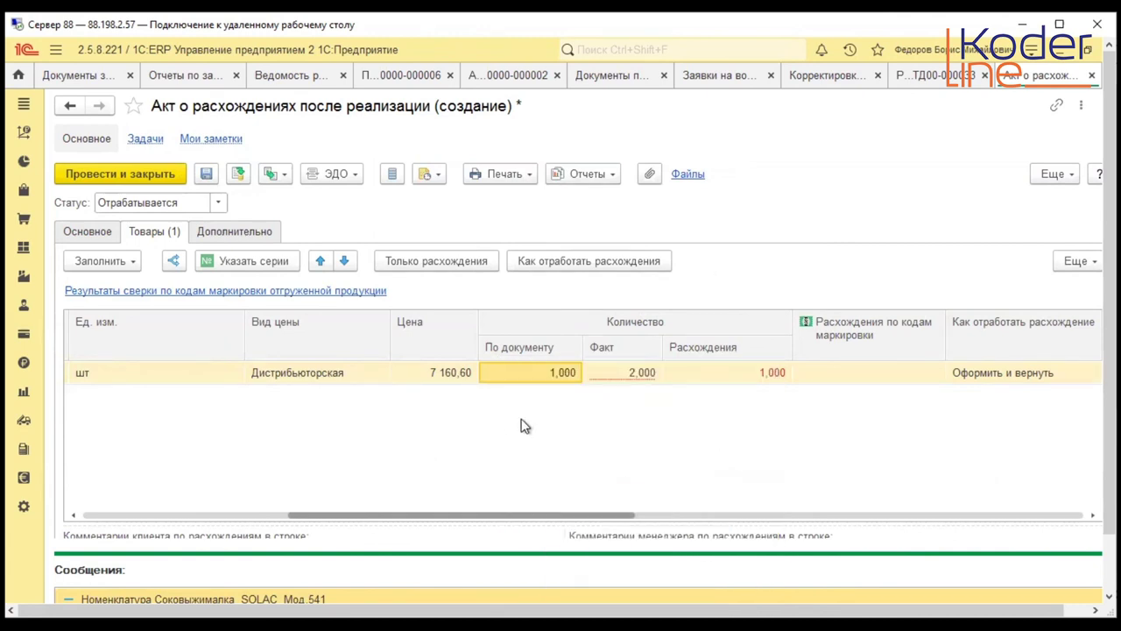
- Clear the goods line's actual quantity and set its shortage handling to «Оформить и допоставить»
double_click(613, 372)
key(BackSpace)
key(Return)
click(1006, 375)
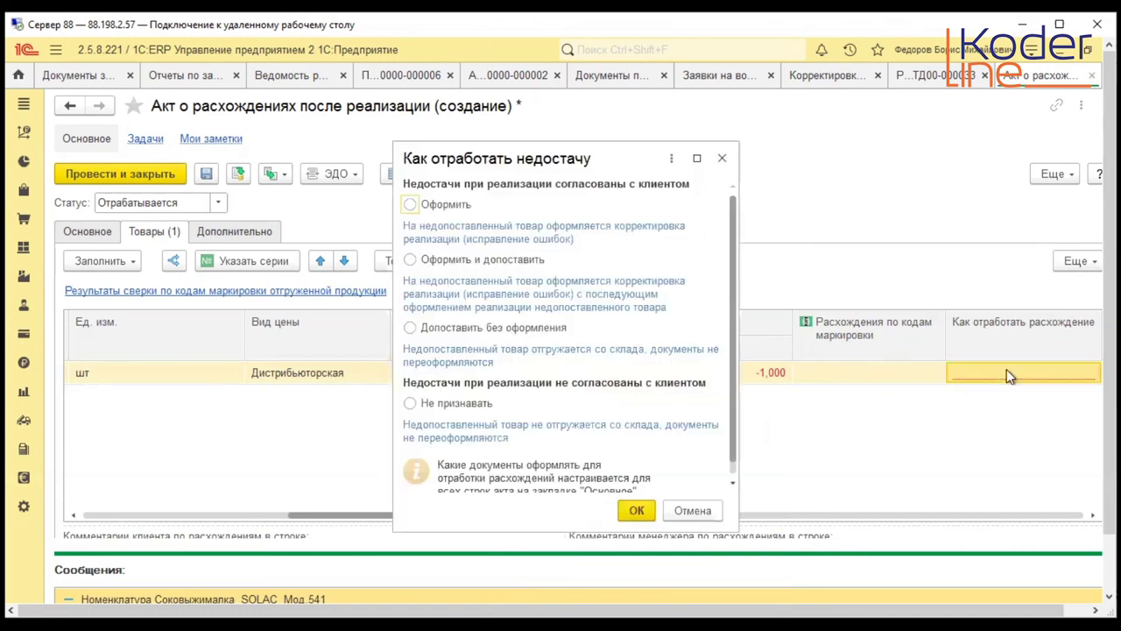
click(413, 261)
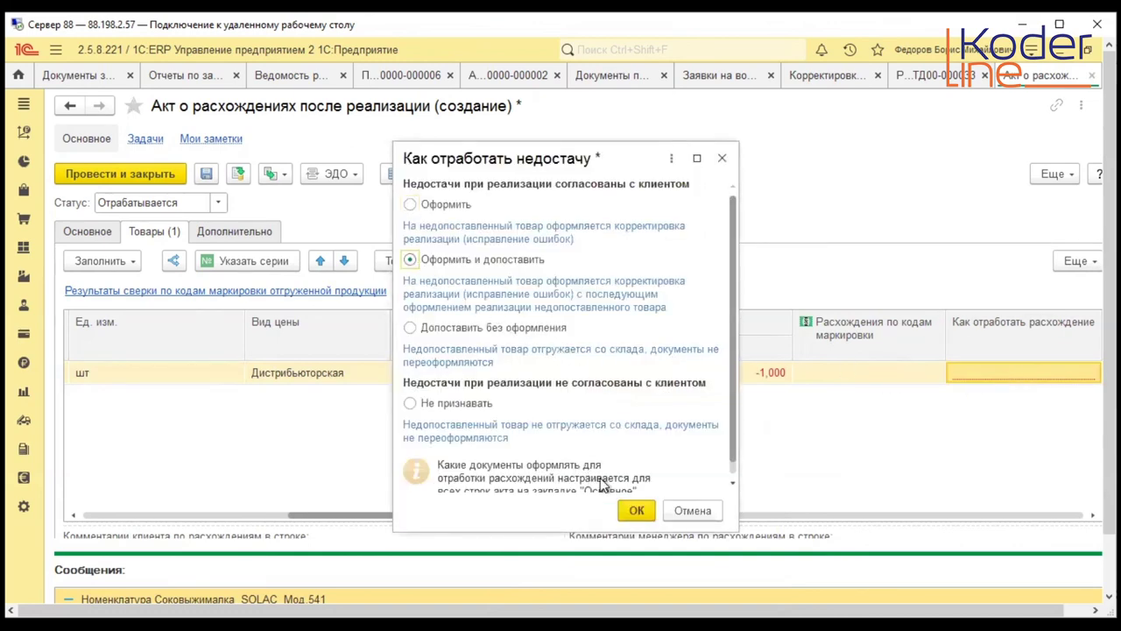
click(634, 510)
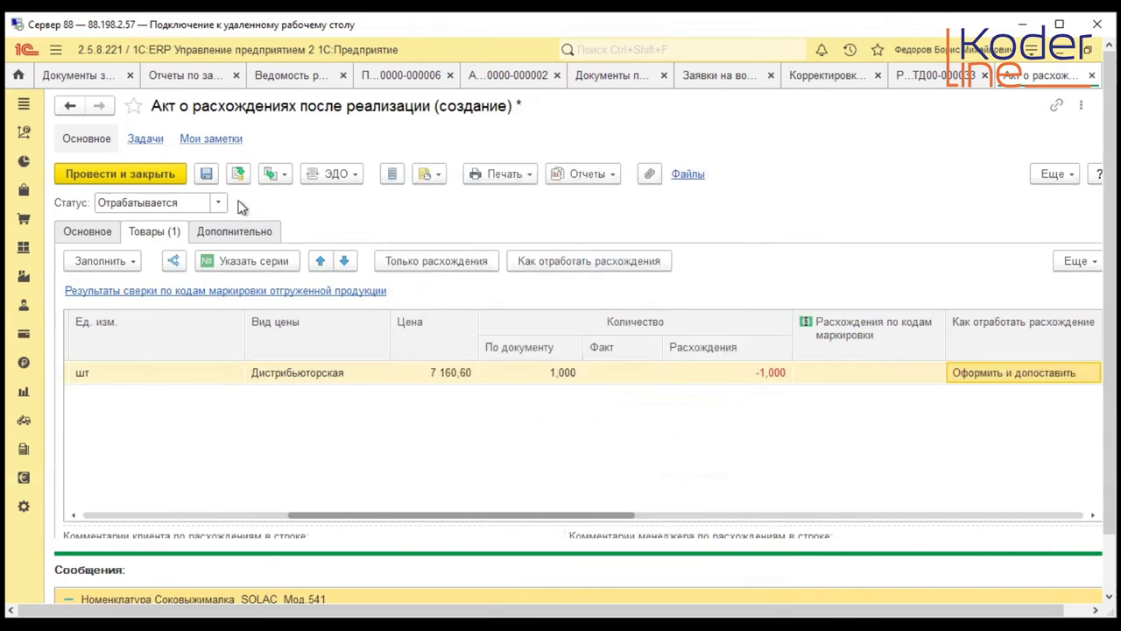
- Post the sales discrepancy act and open the list of documents to issue from it
click(234, 174)
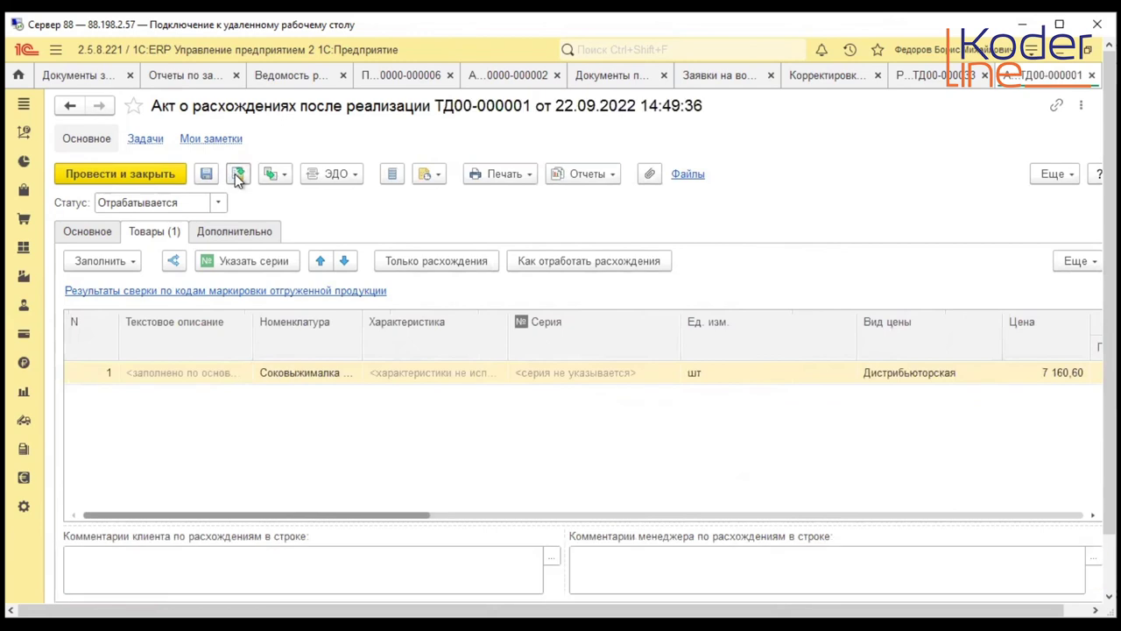
click(87, 232)
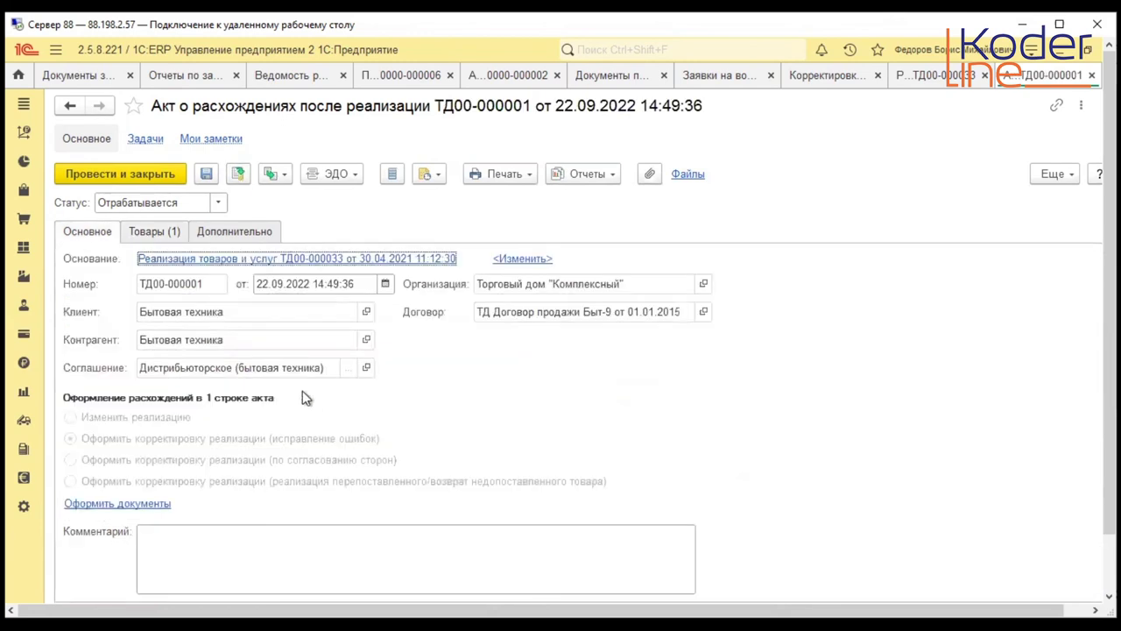
click(117, 502)
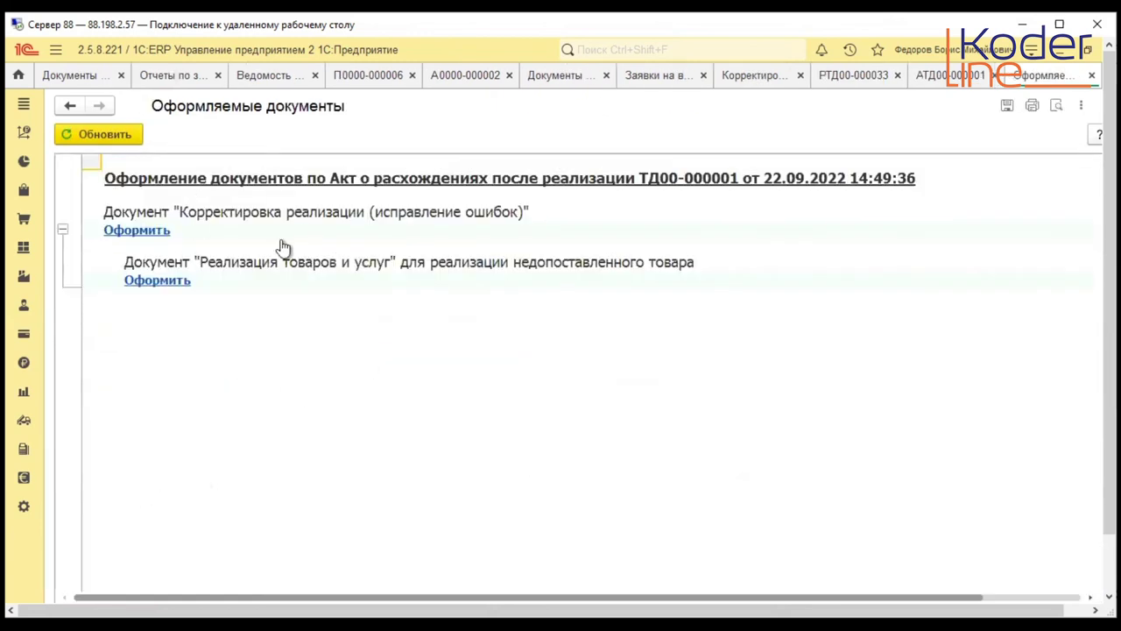